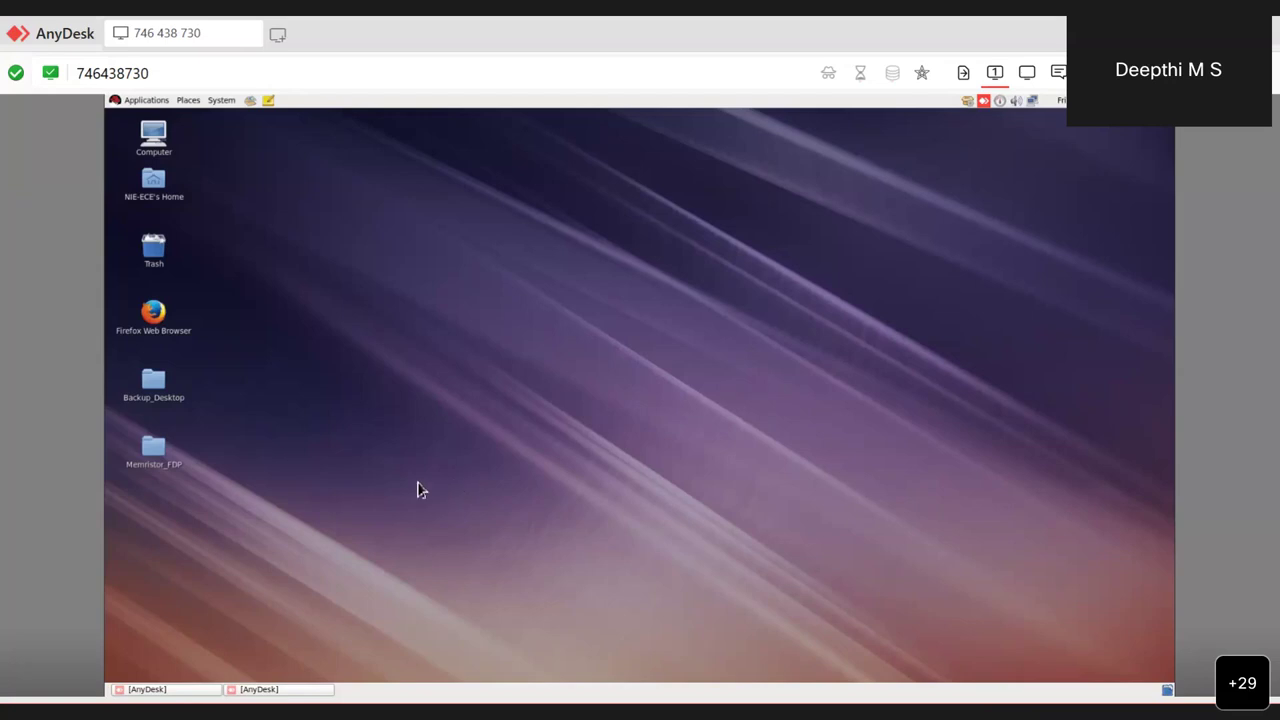
Create a new folder named Fdp on the desktop.
right_click(420, 489)
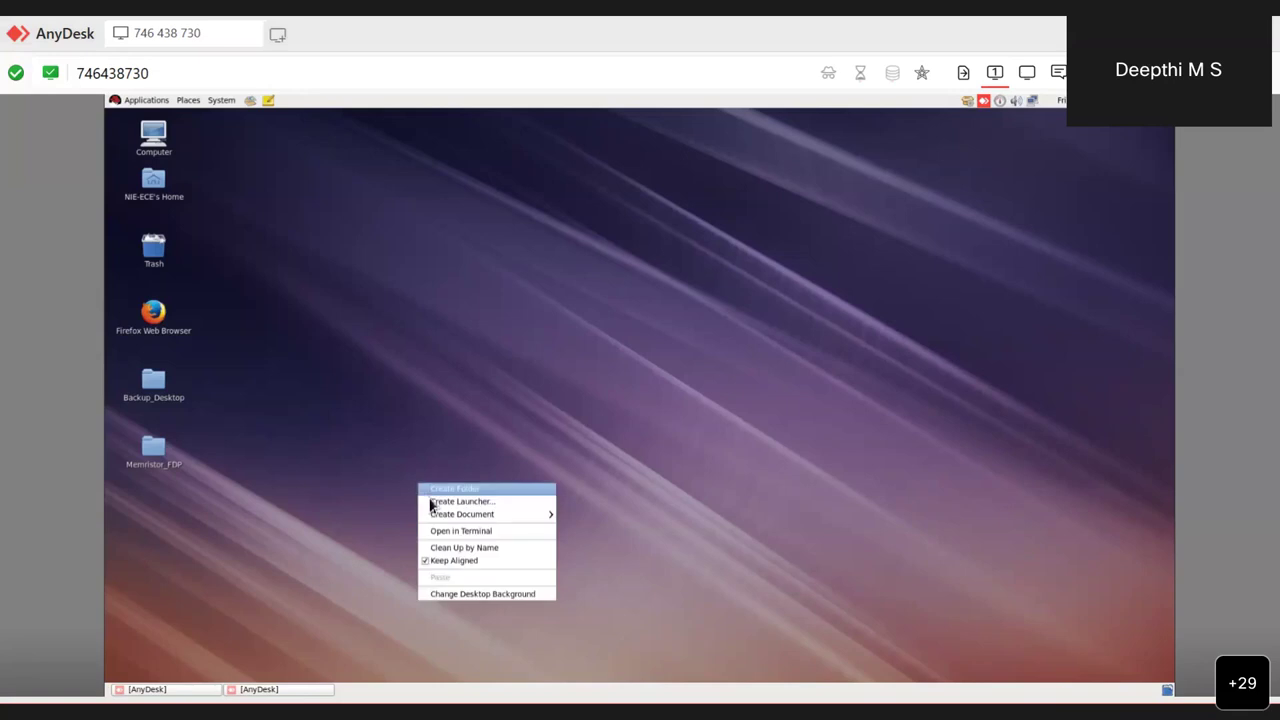
left_click(450, 489)
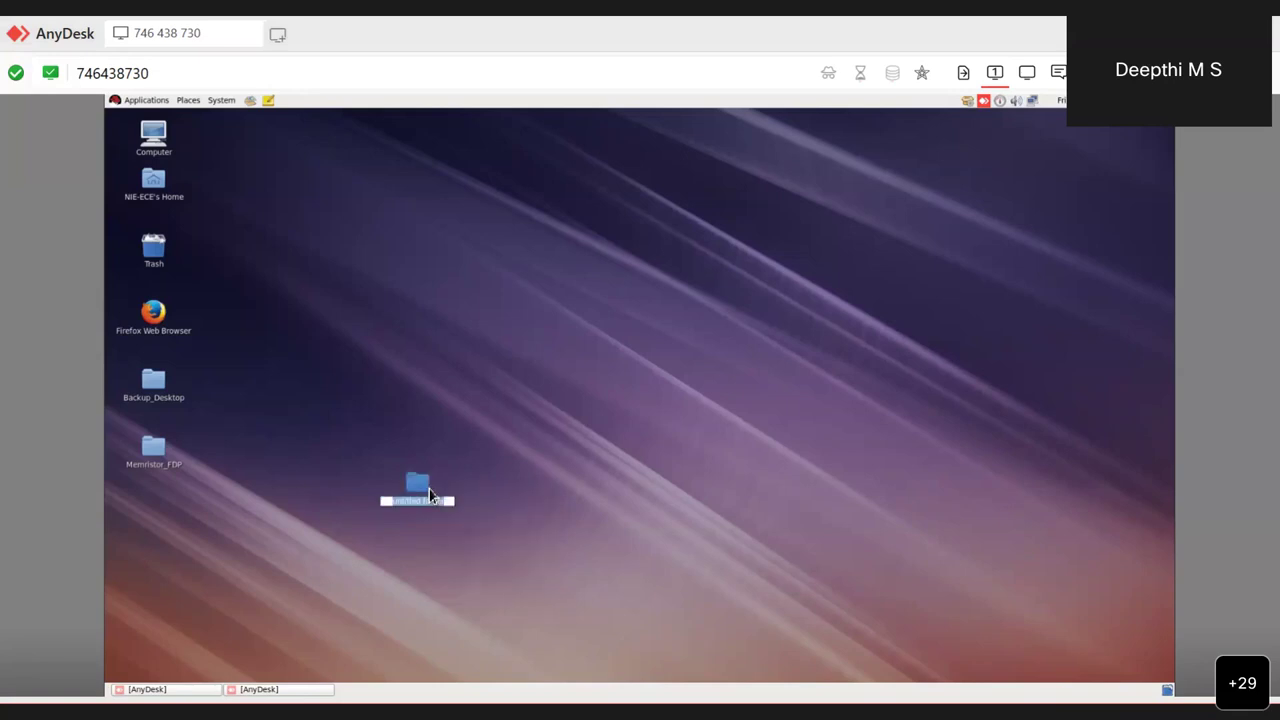
type("fdp")
key("BackSpace")
key("BackSpace")
type("fdp")
double_click(418, 484)
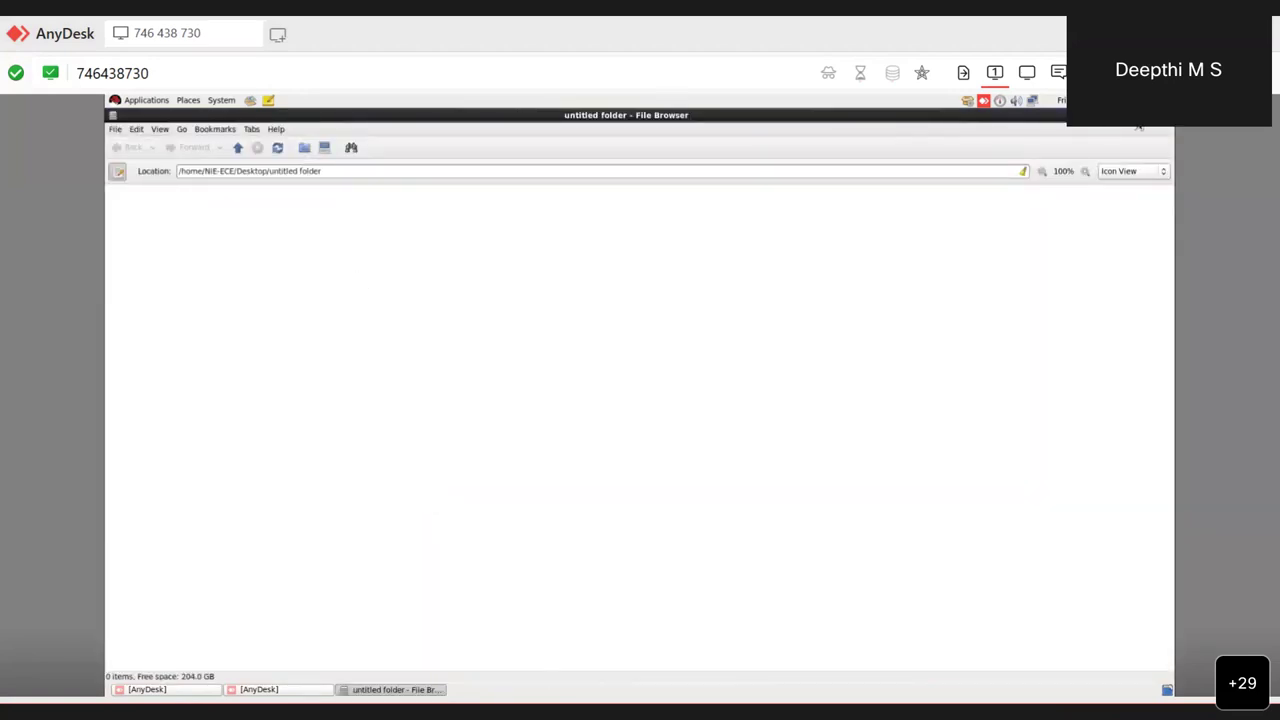
left_click(1146, 127)
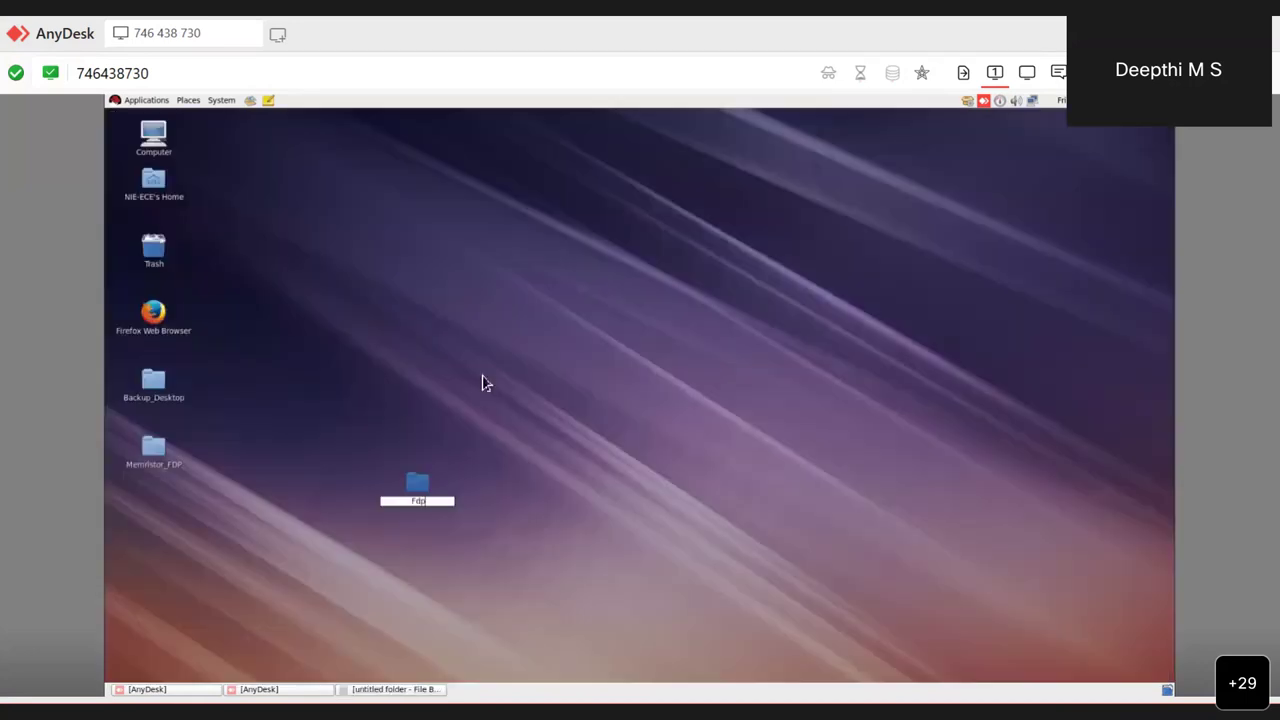
Open veriloga.va from the Memristor_FDP desktop folder, look through its memristor model code and close the file.
double_click(168, 466)
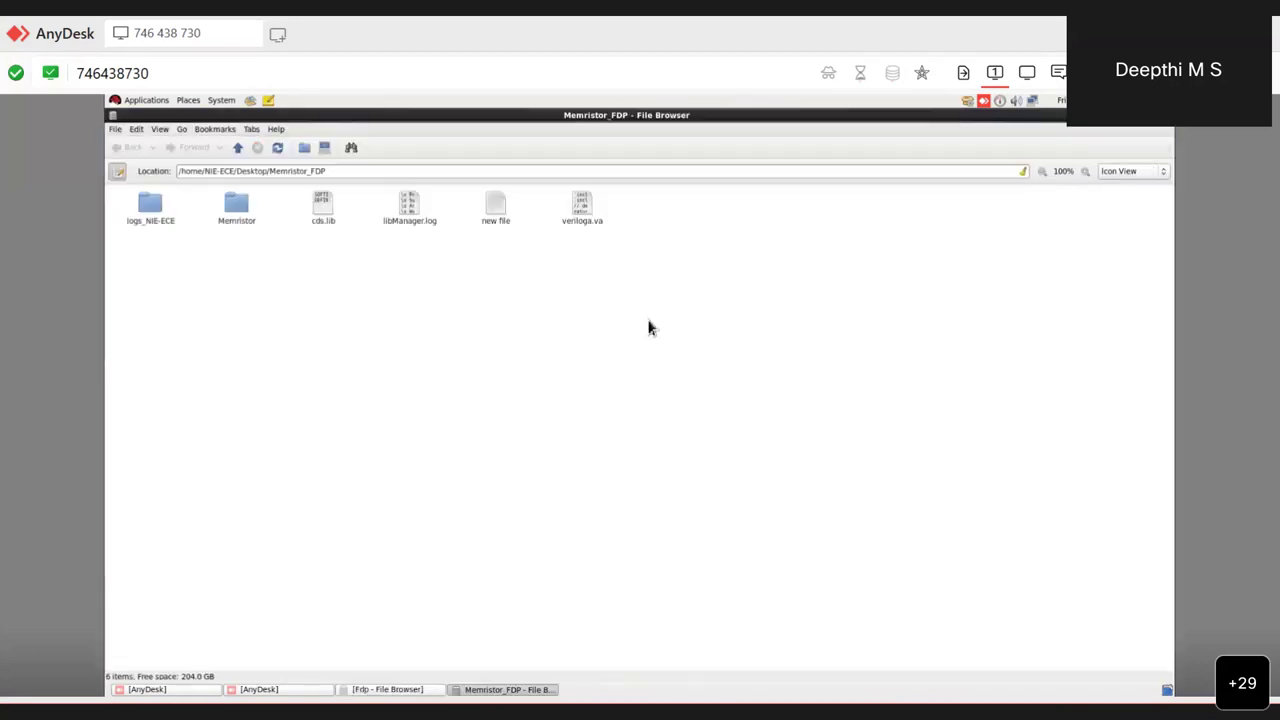
double_click(581, 218)
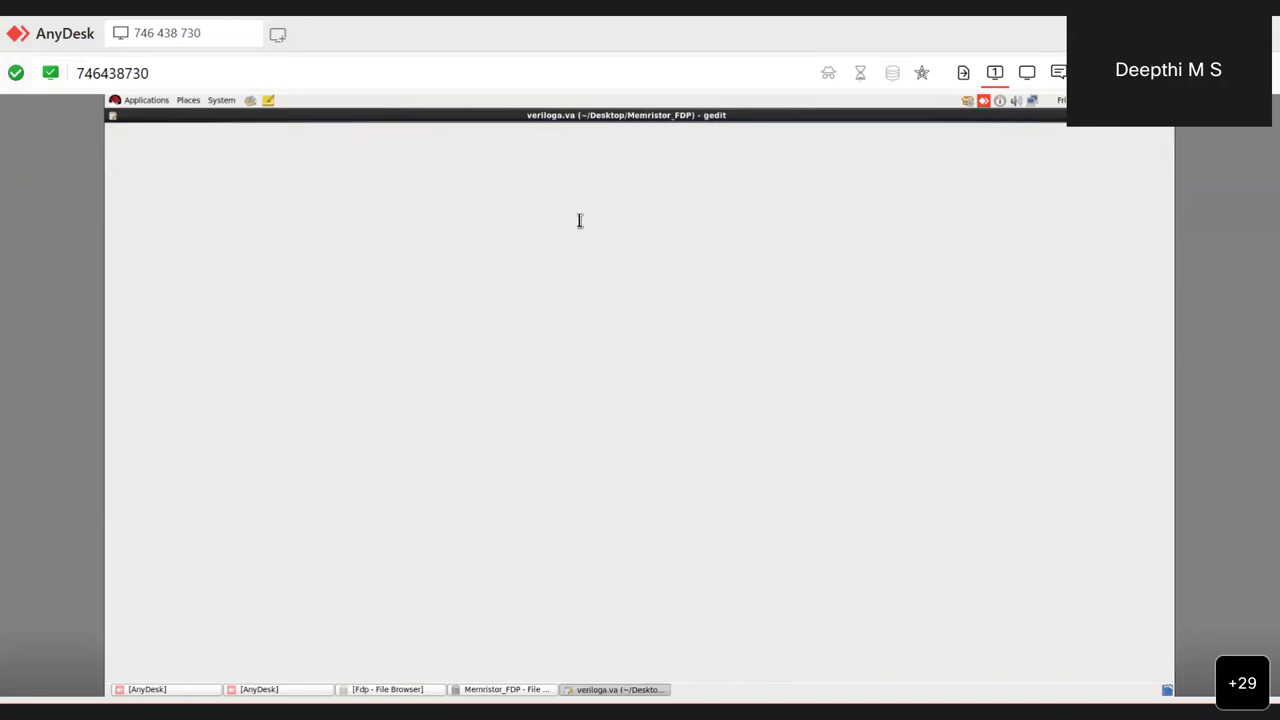
scroll(502, 483, "down", 20)
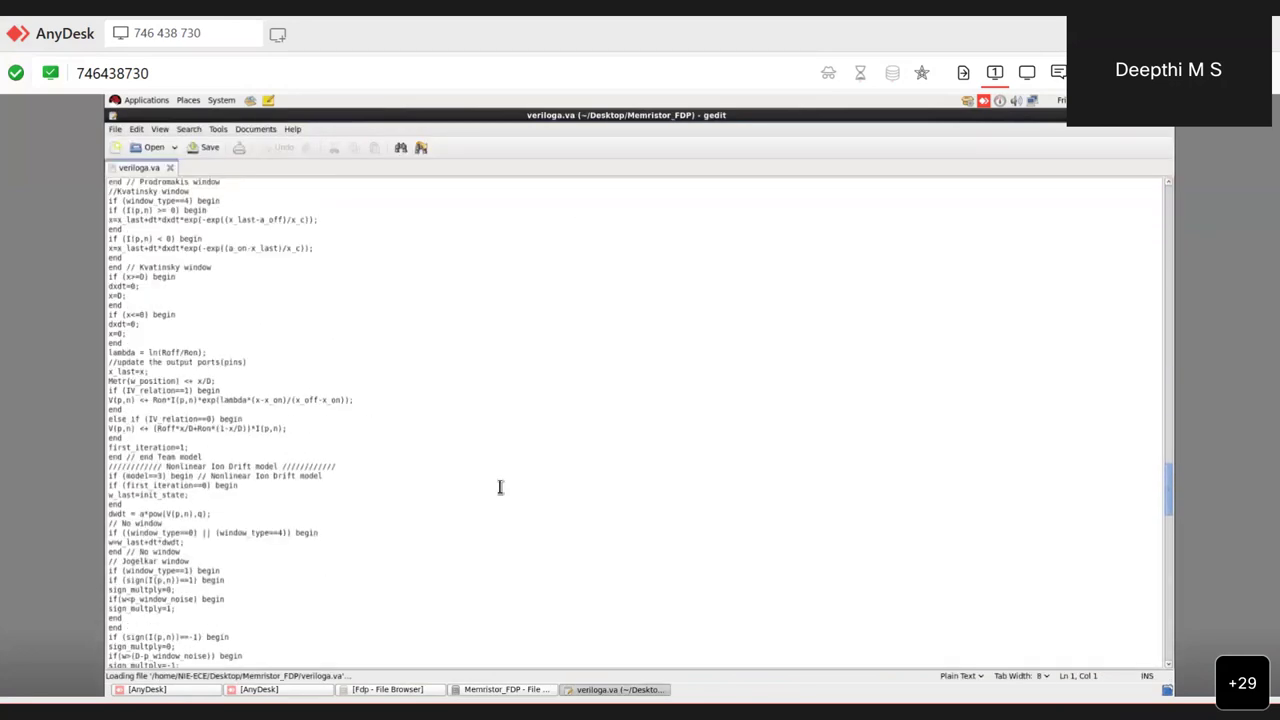
scroll(500, 487, "up", 20)
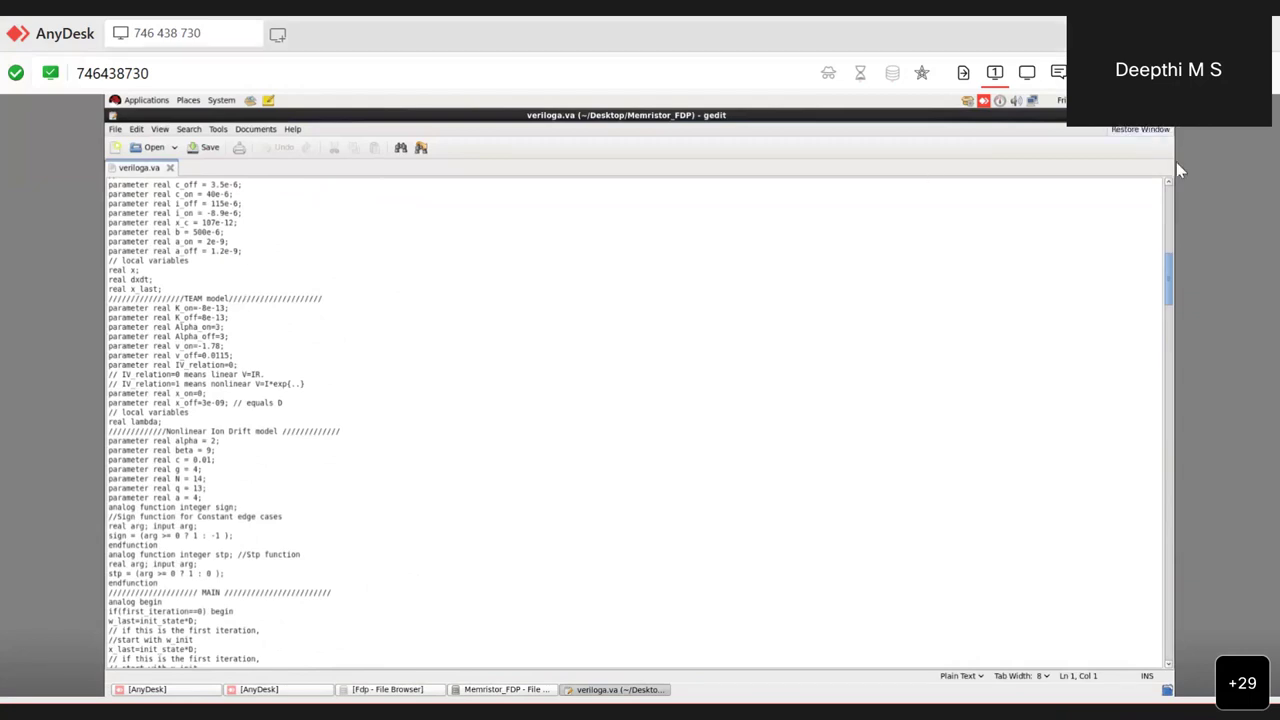
left_click(1166, 115)
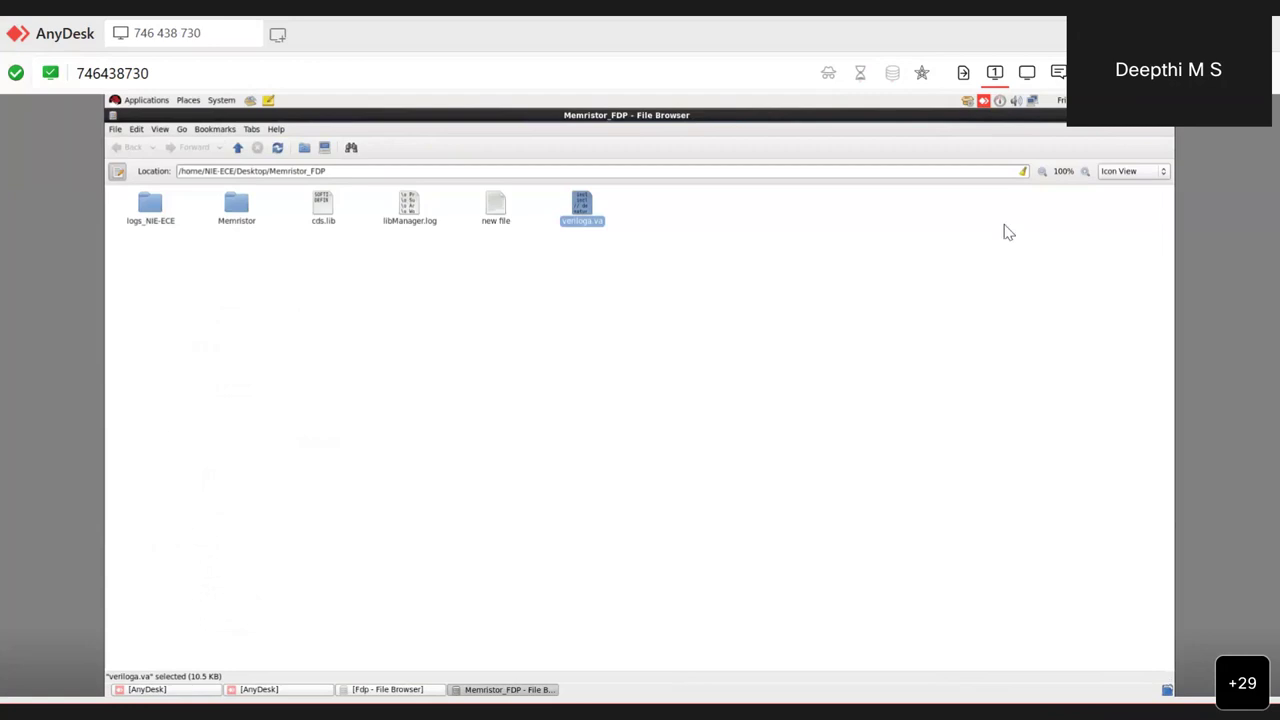
Copy veriloga.va from the Memristor_FDP folder into the Fdp desktop folder.
right_click(588, 219)
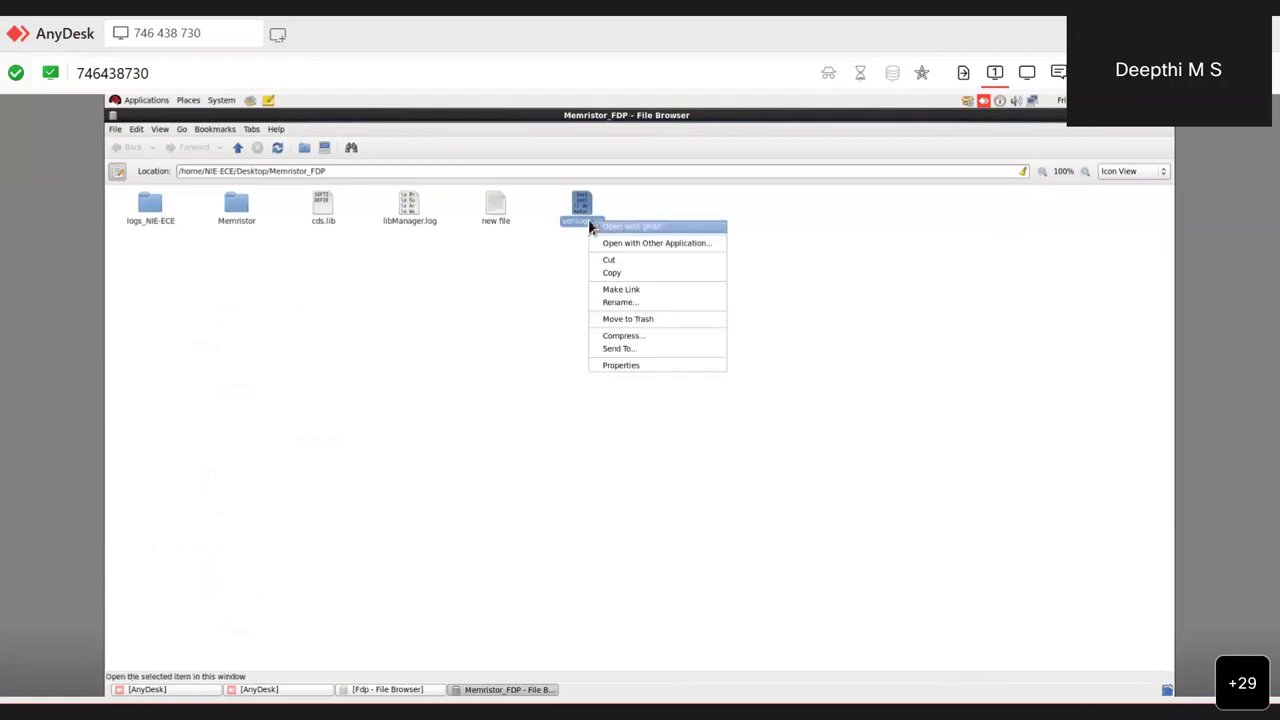
left_click(599, 274)
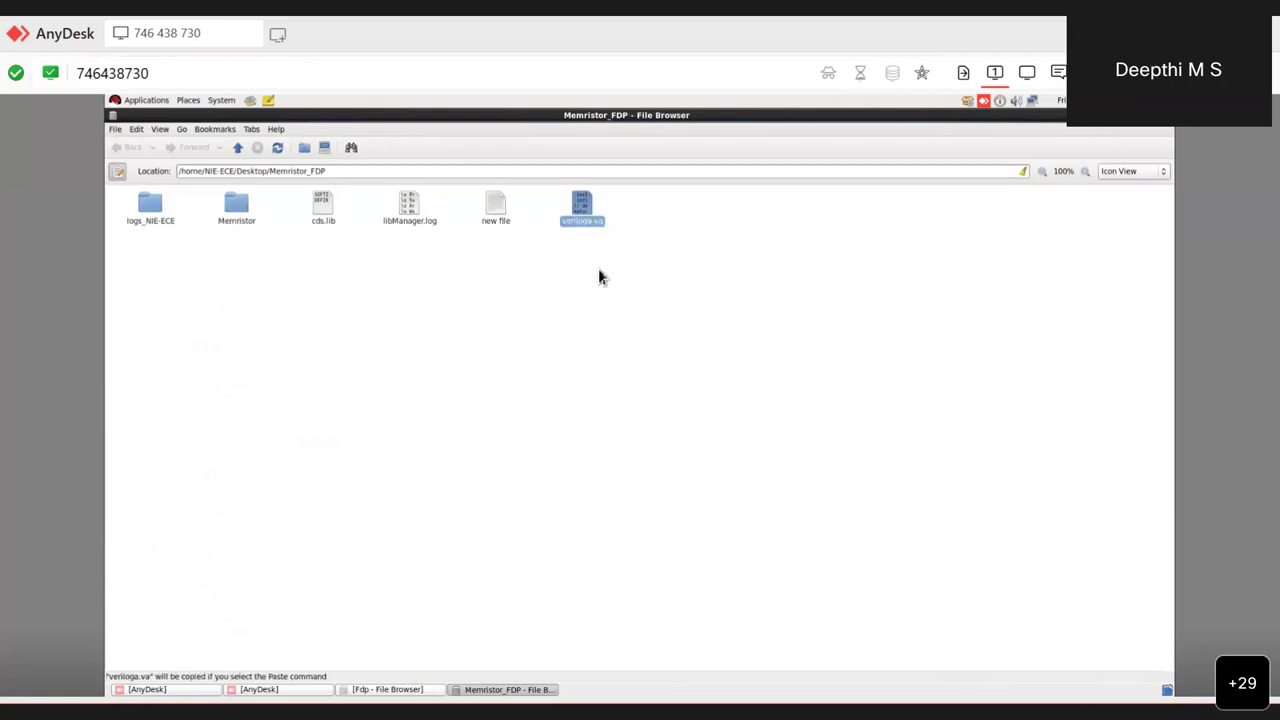
left_click(1169, 127)
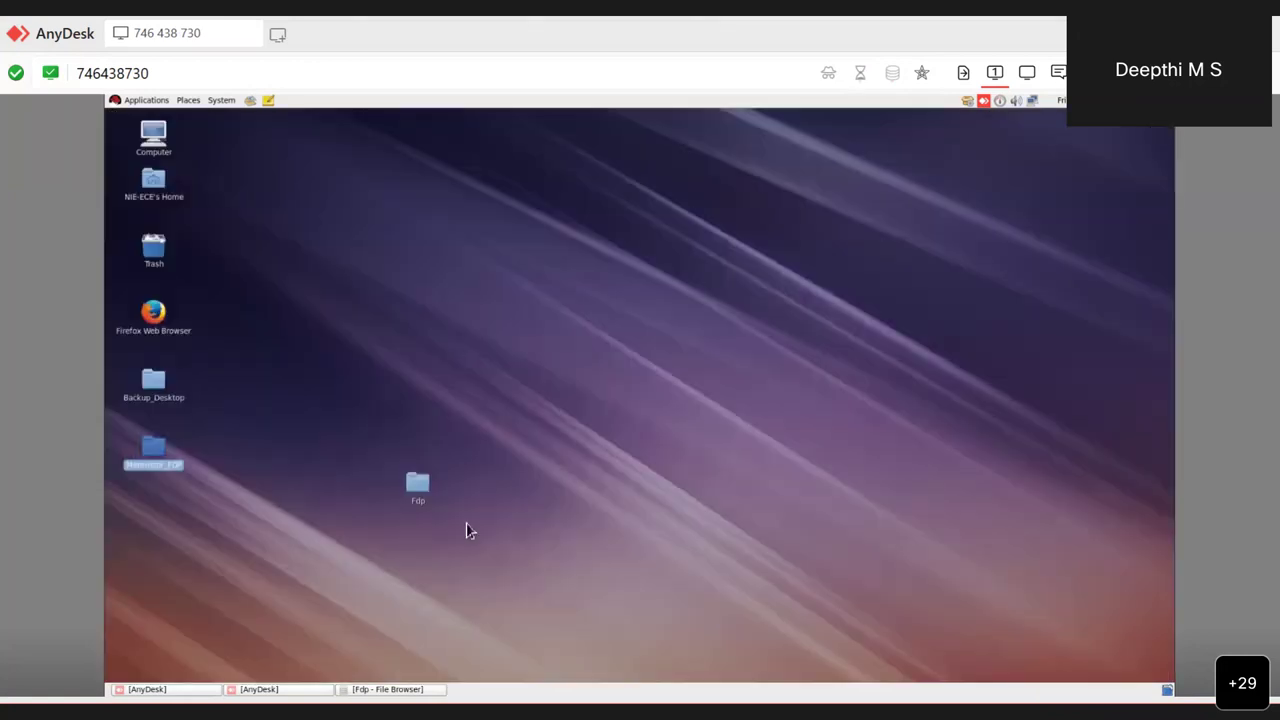
double_click(427, 490)
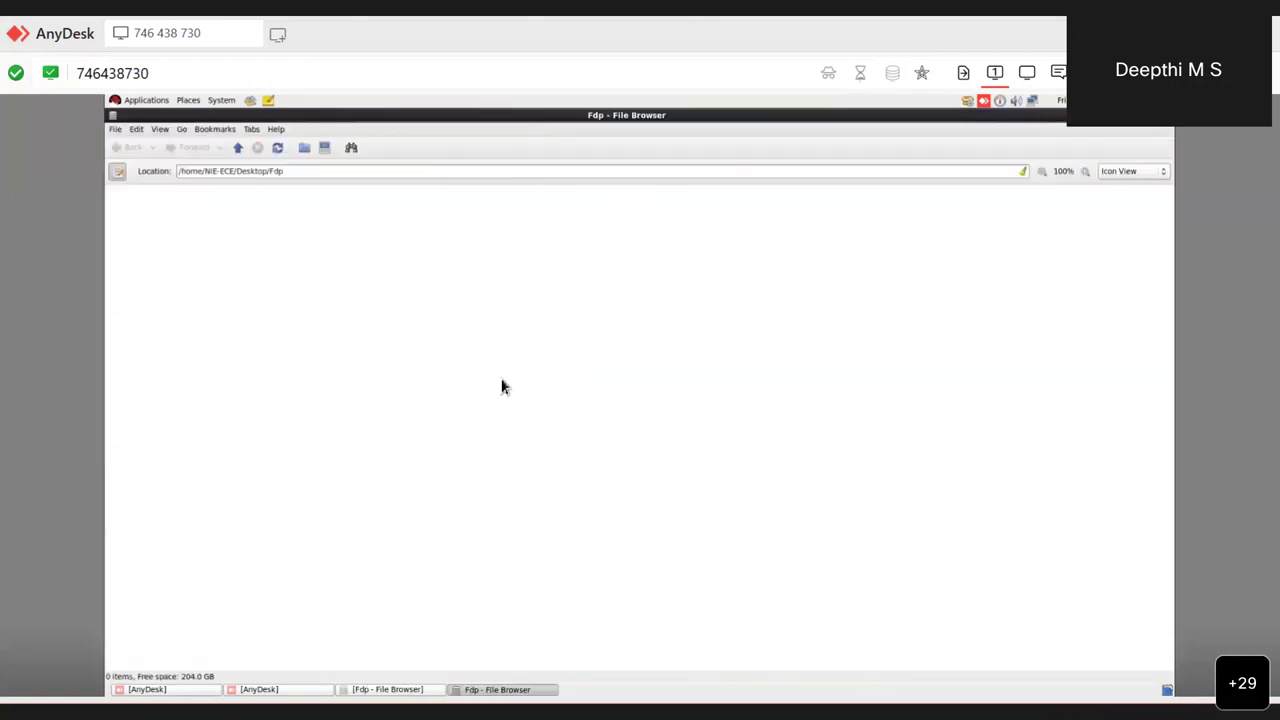
right_click(522, 367)
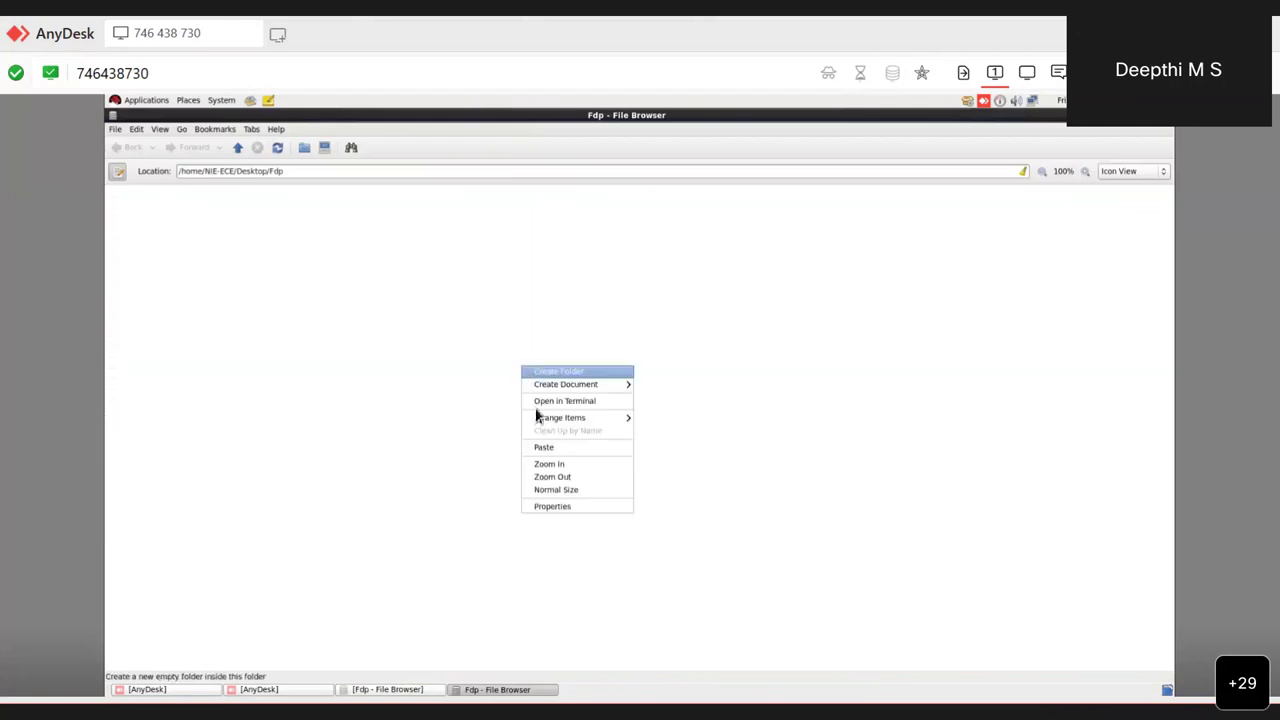
left_click(543, 447)
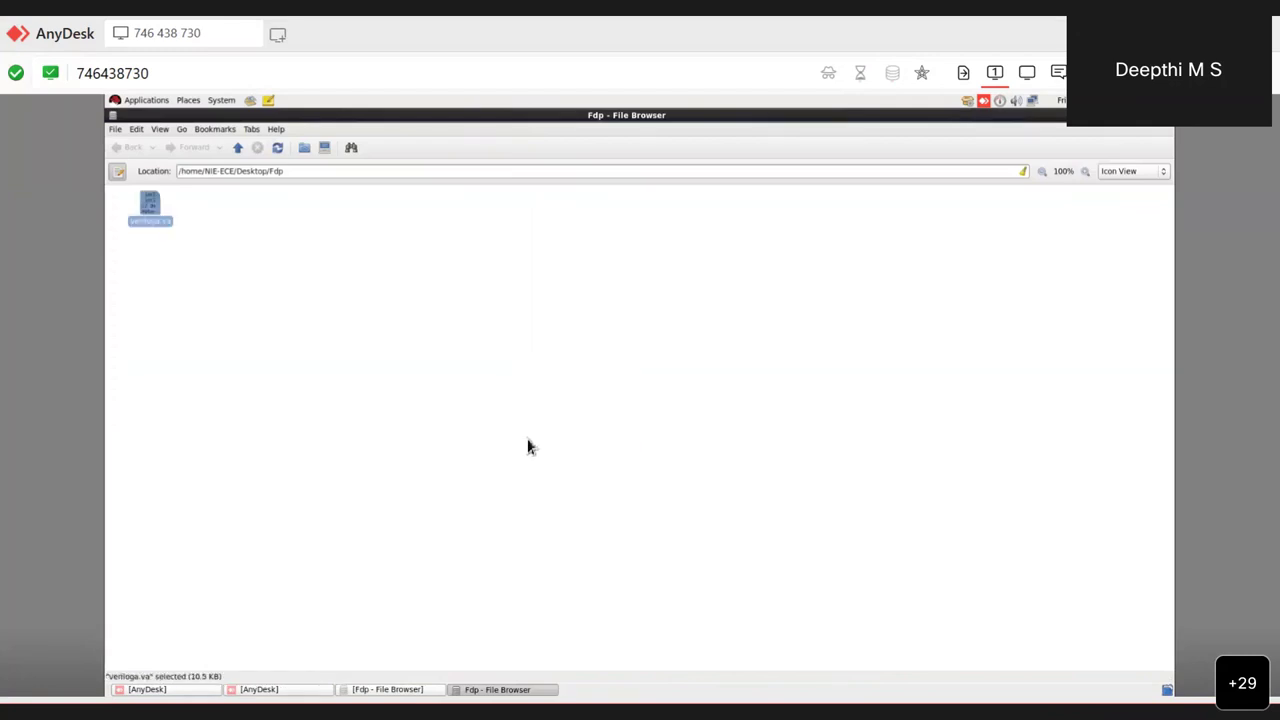
Open a terminal in the Fdp folder and enlarge its text by one zoom level.
right_click(263, 329)
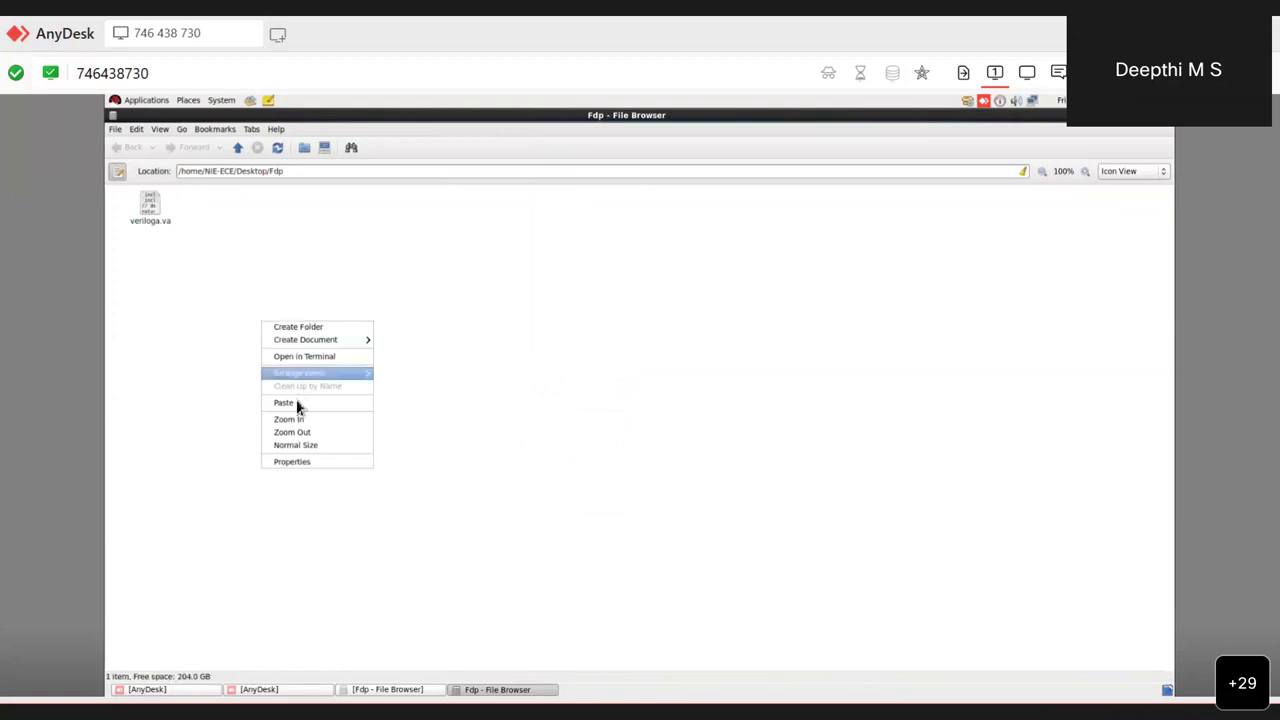
left_click(294, 358)
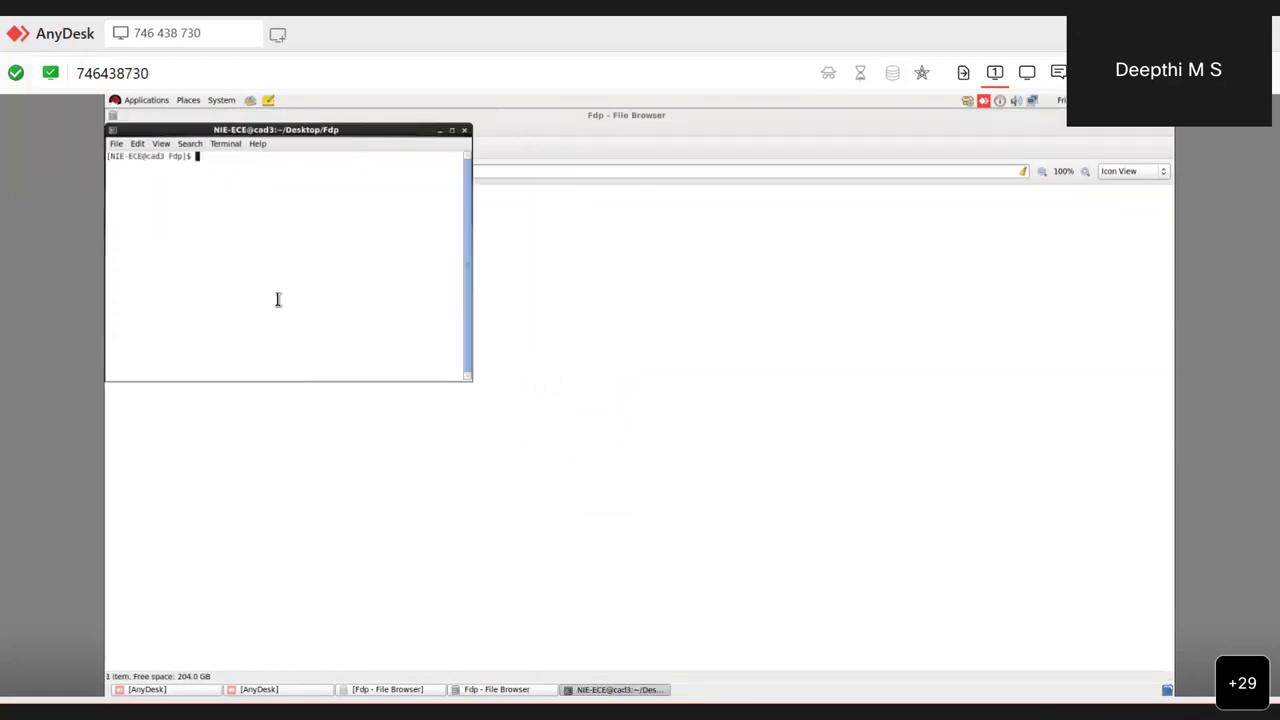
left_click(162, 144)
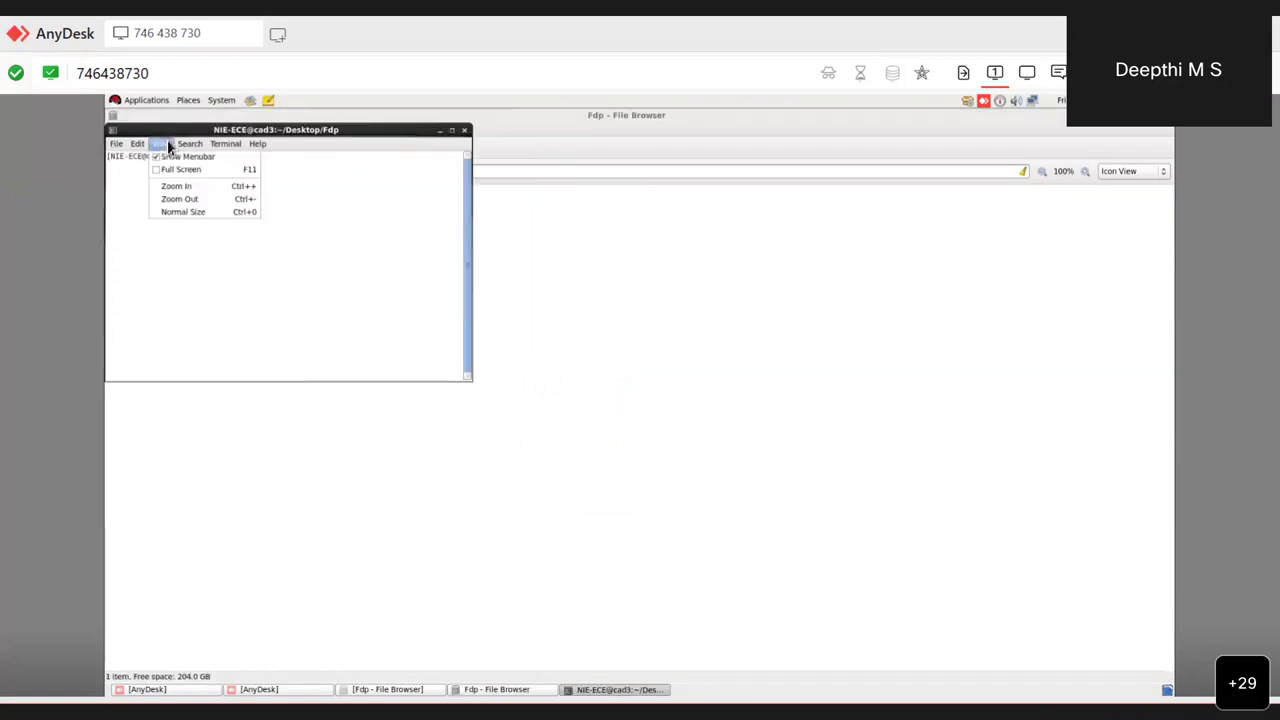
left_click(172, 188)
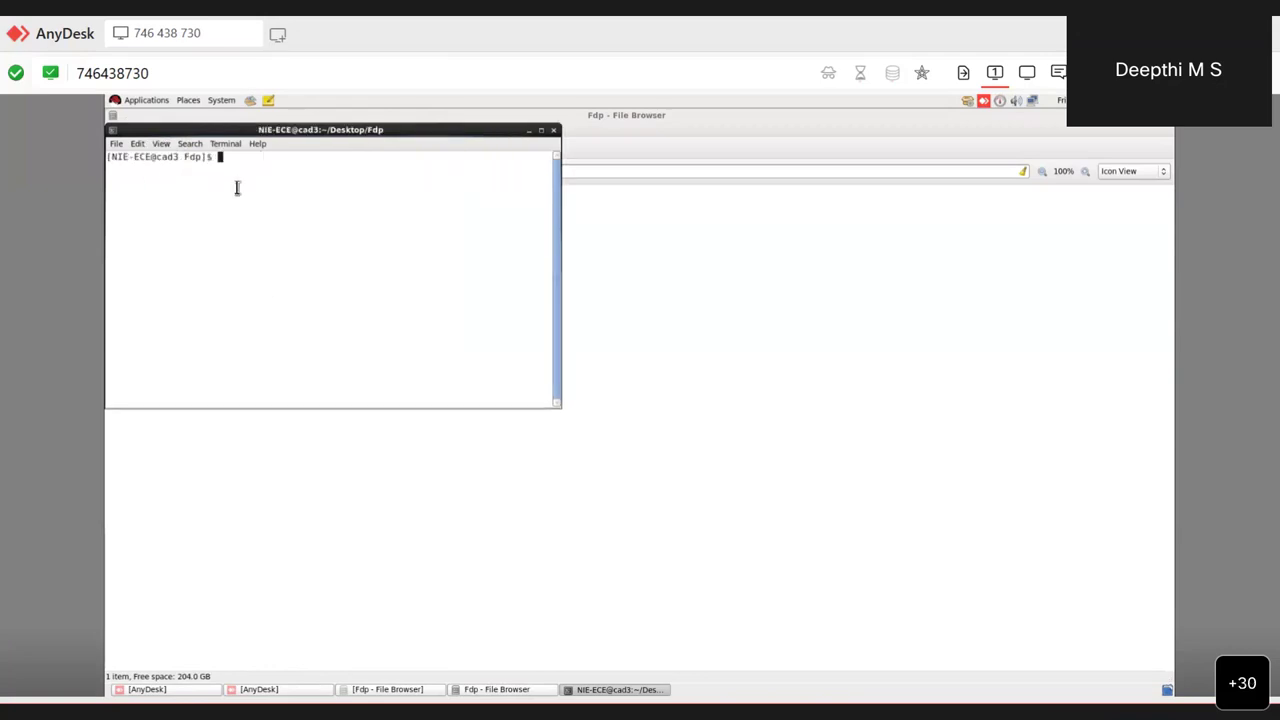
Start a csh shell in the terminal and source /home/install/cshrc.
type("csh")
key("Return")
key("Return")
key("Return")
key("Return")
key("Return")
key("Return")
type("virtuoso &")
key("Up")
key("Up")
key("Up")
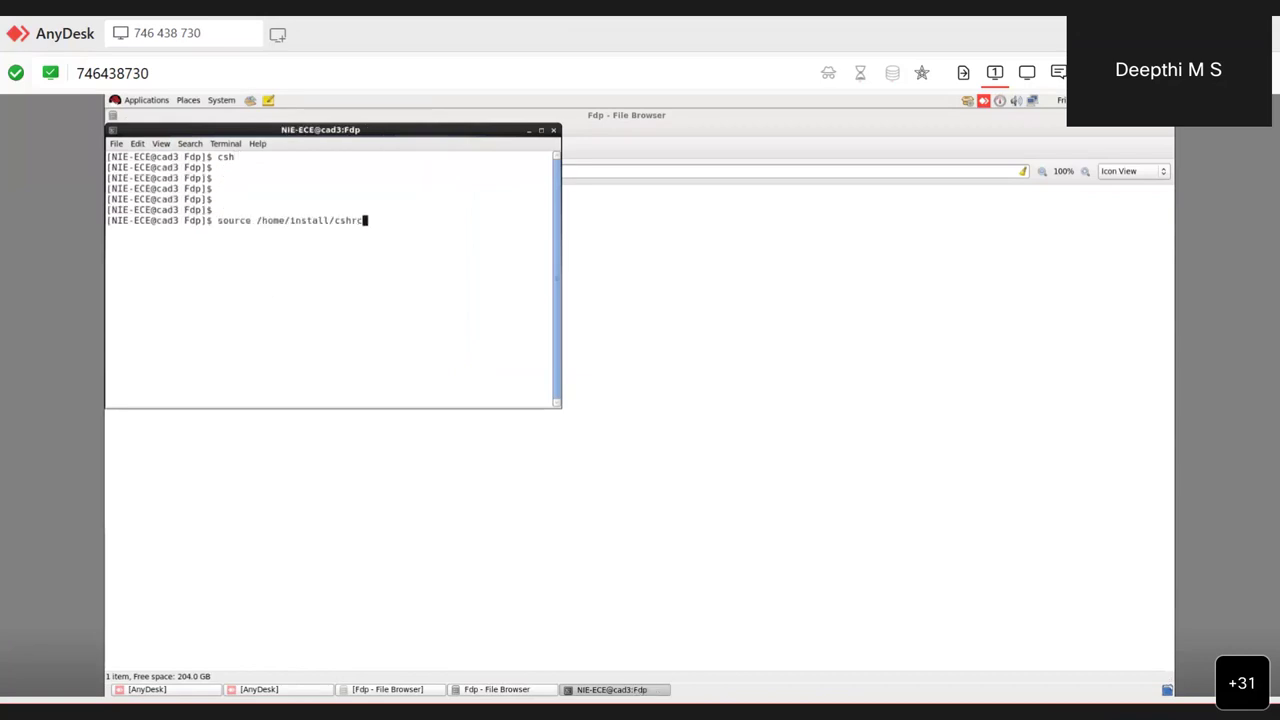
key("Return")
Launch Virtuoso in the background with virtuoso & and move its log window higher on the desktop.
key("Up")
key("Up")
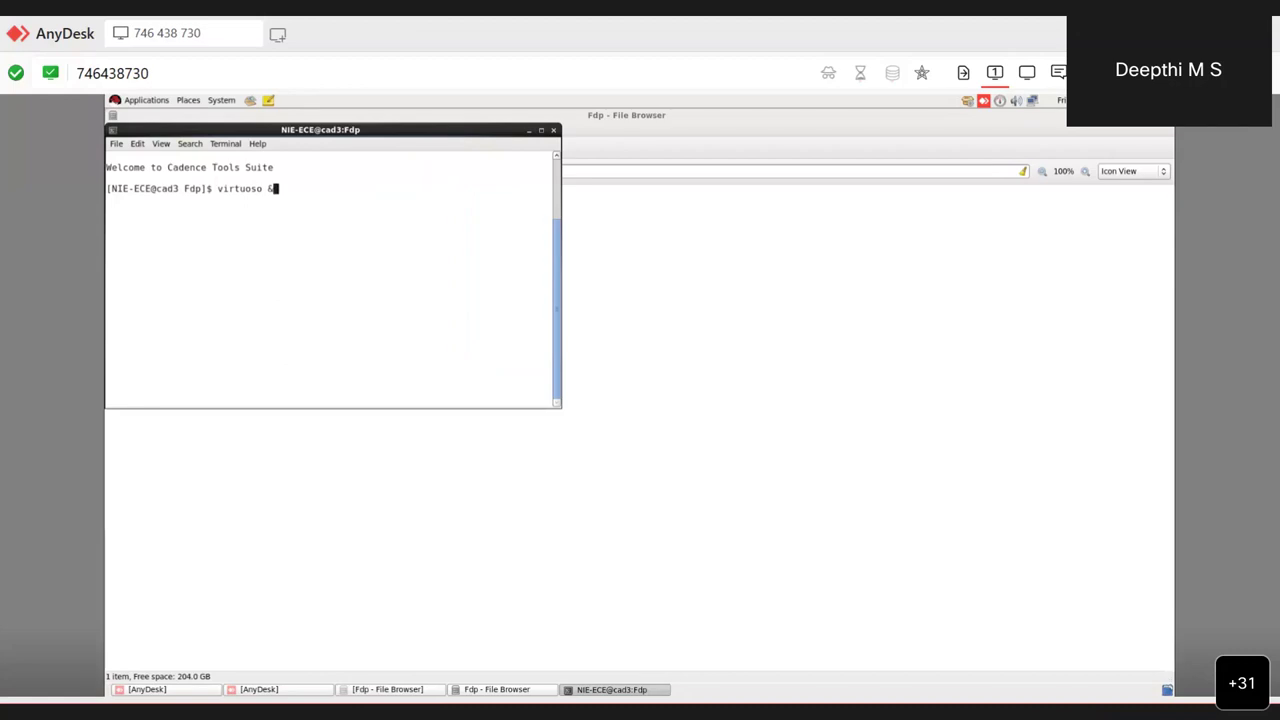
key("Return")
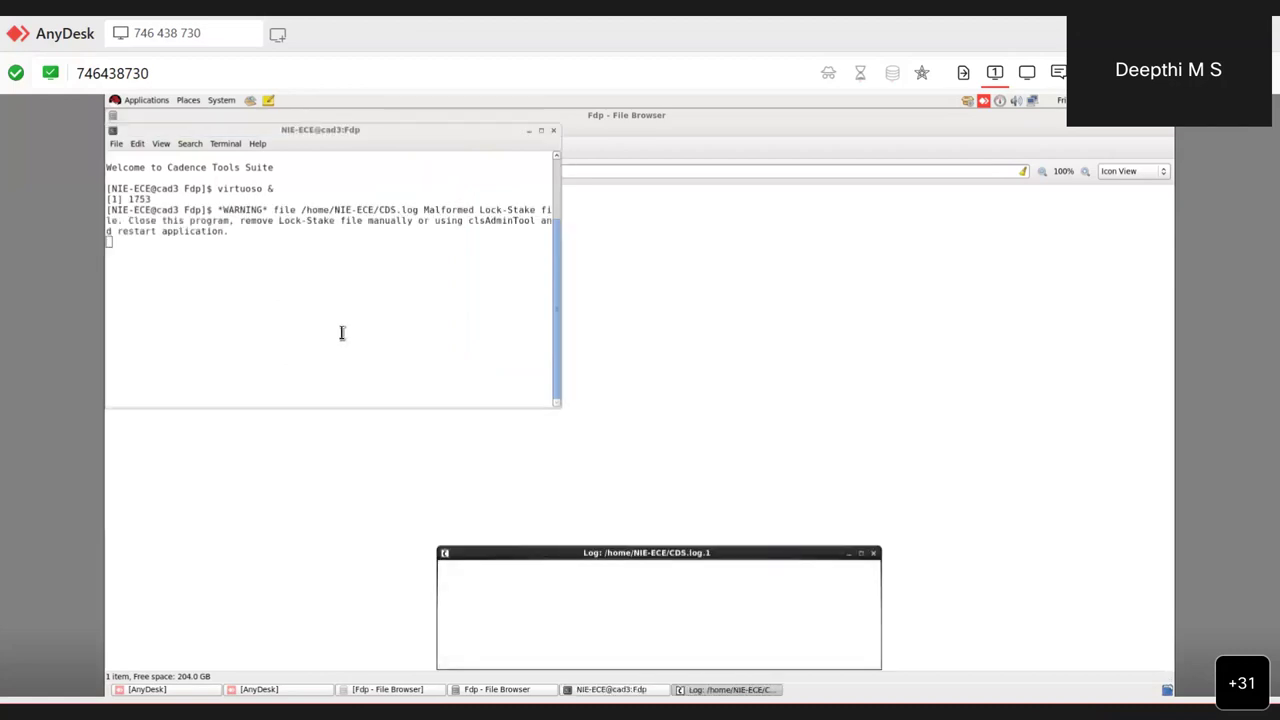
mouse_move(553, 467)
left_mouse_down()
mouse_move(562, 441)
mouse_move(548, 458)
left_mouse_up()
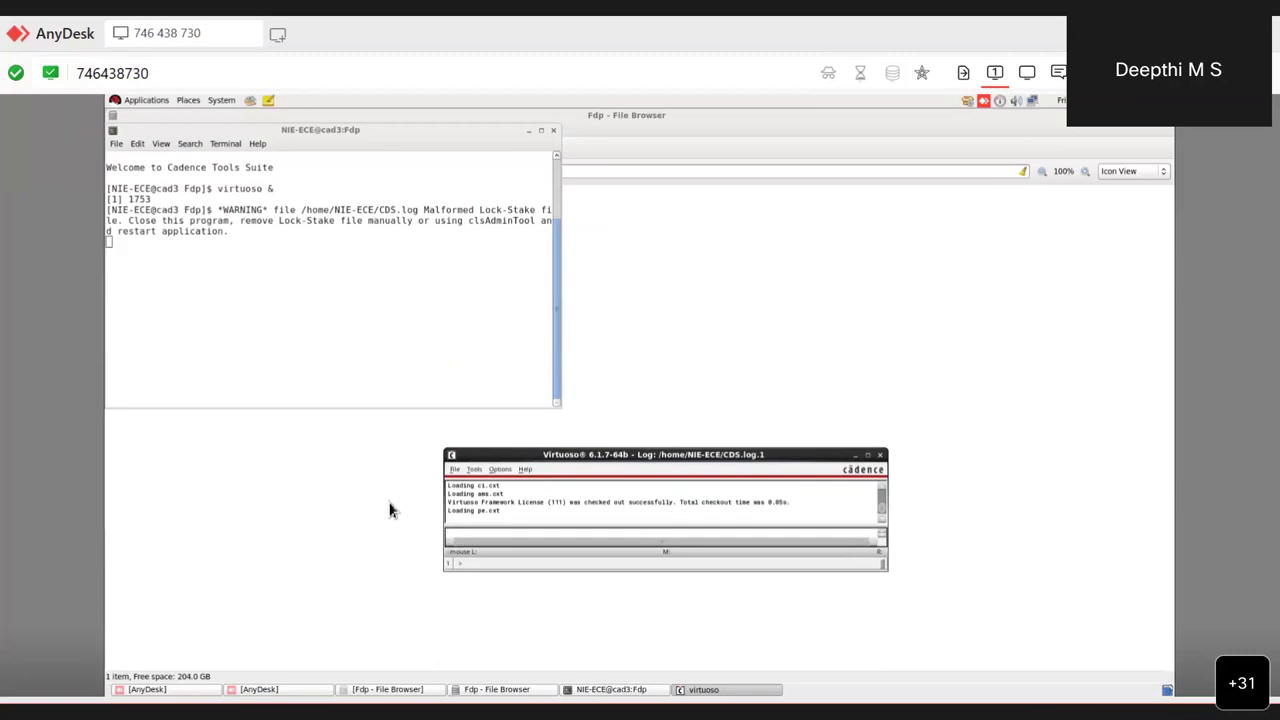
Create a library named mem in the Fdp directory with no process information needed, and check its creation line in the log.
left_click(457, 470)
mouse_move(462, 490)
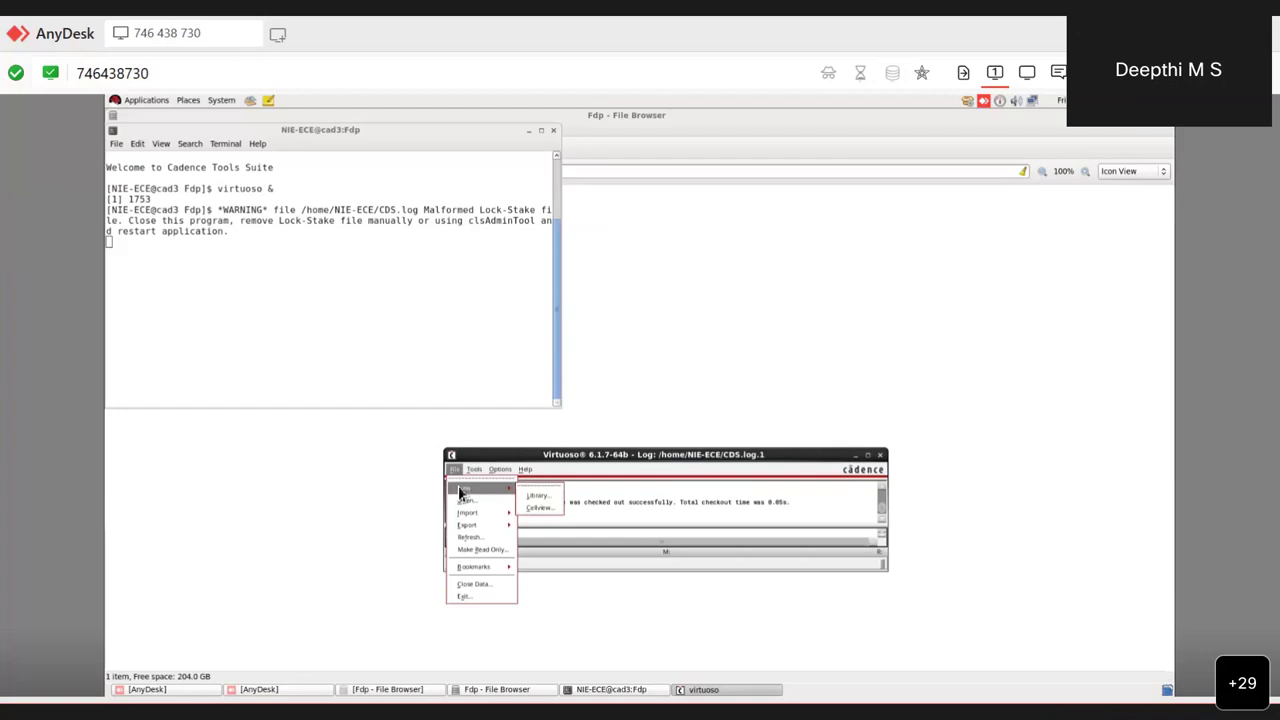
left_click(523, 495)
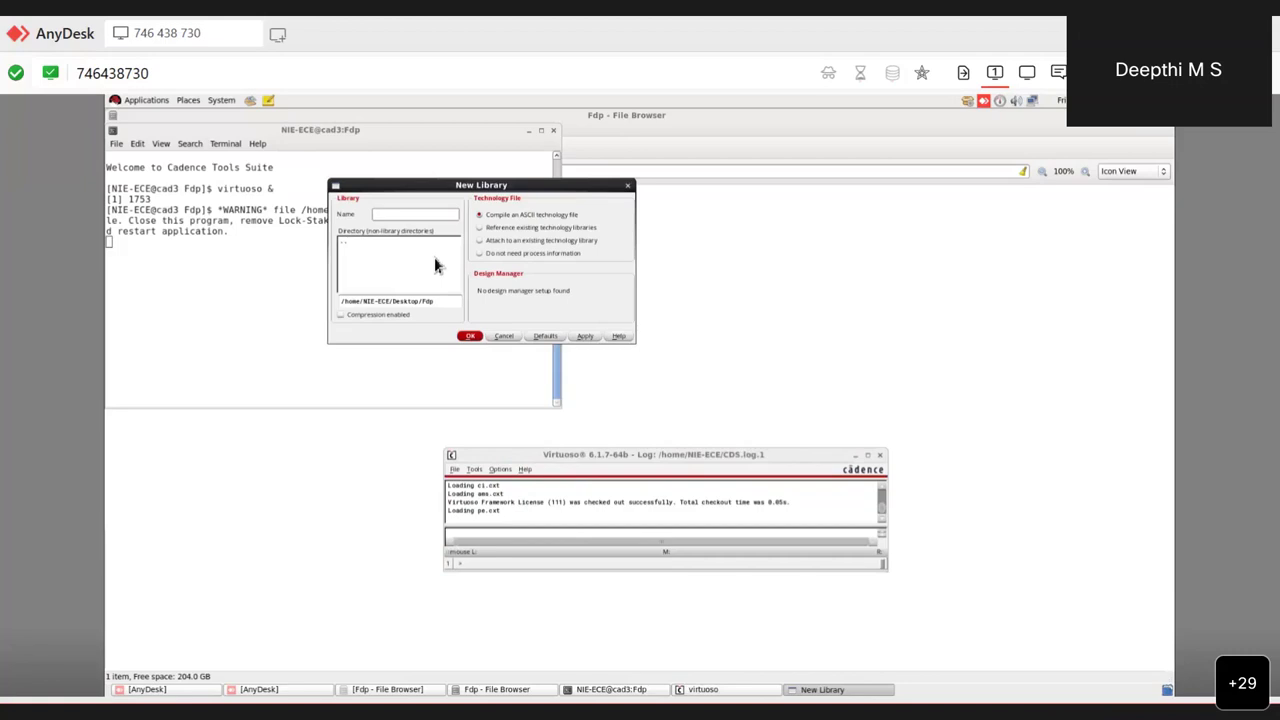
type("mem")
left_click(490, 256)
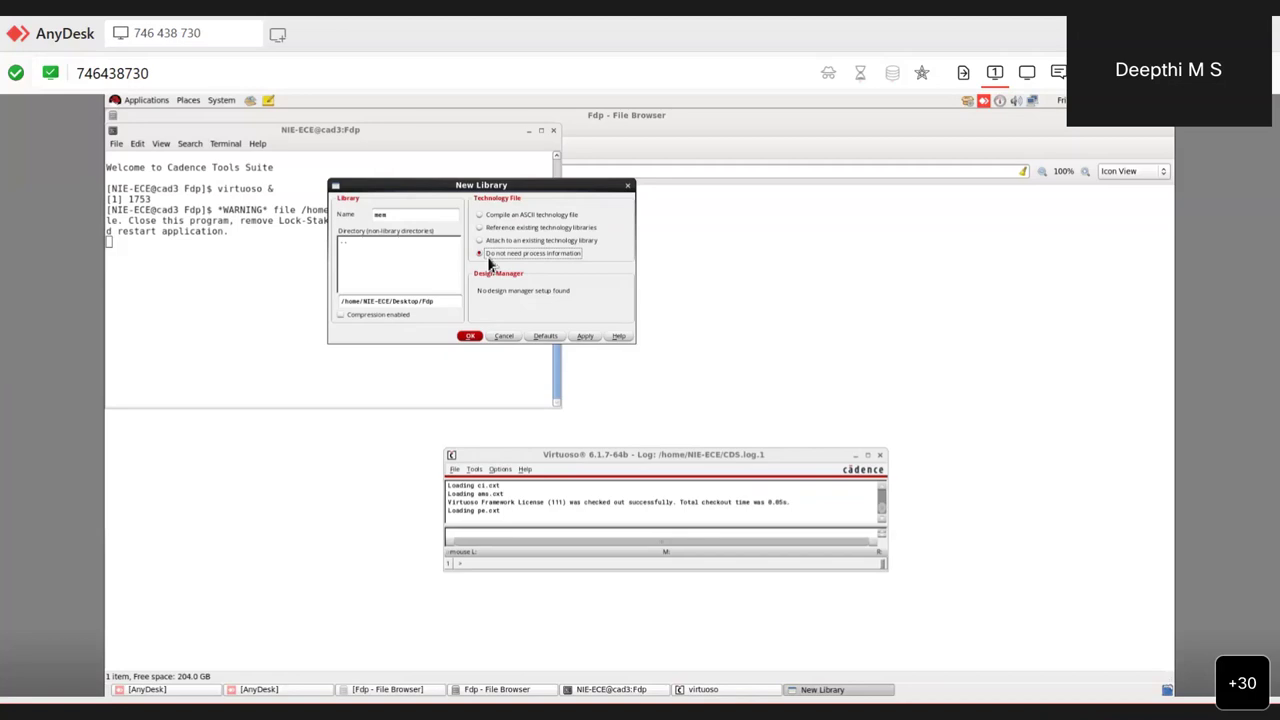
triple_click(439, 302)
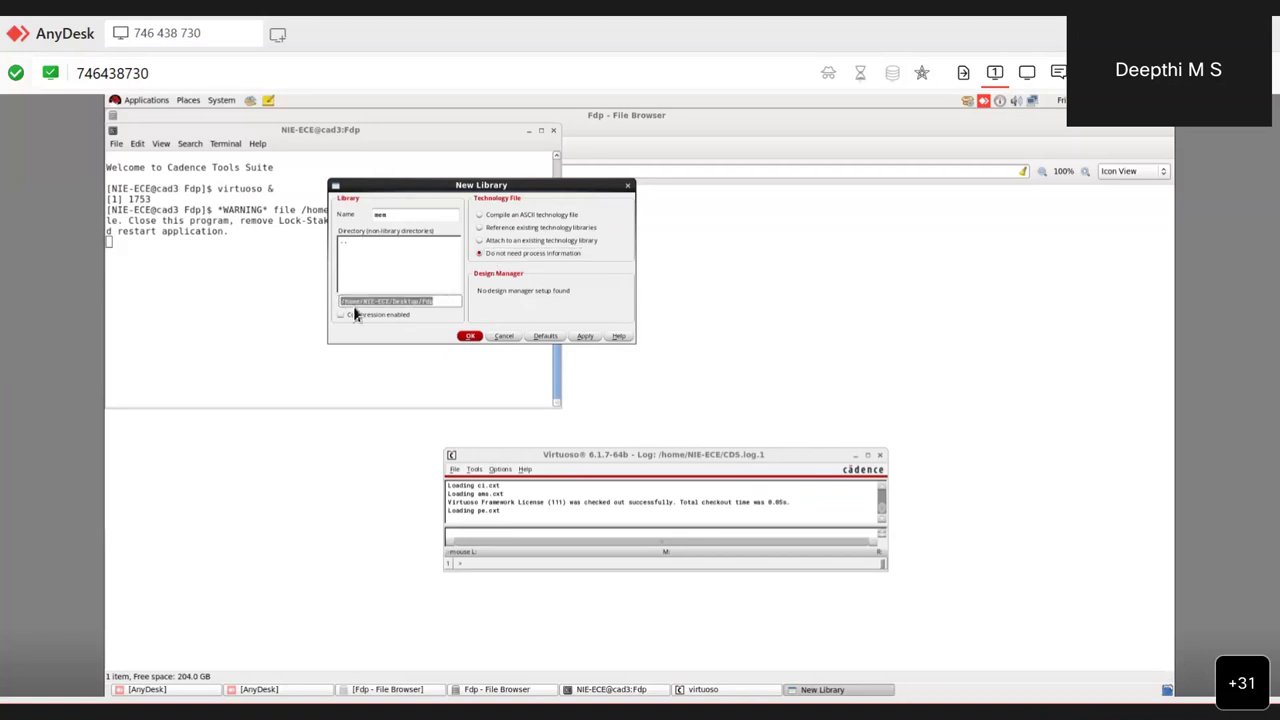
left_click(468, 337)
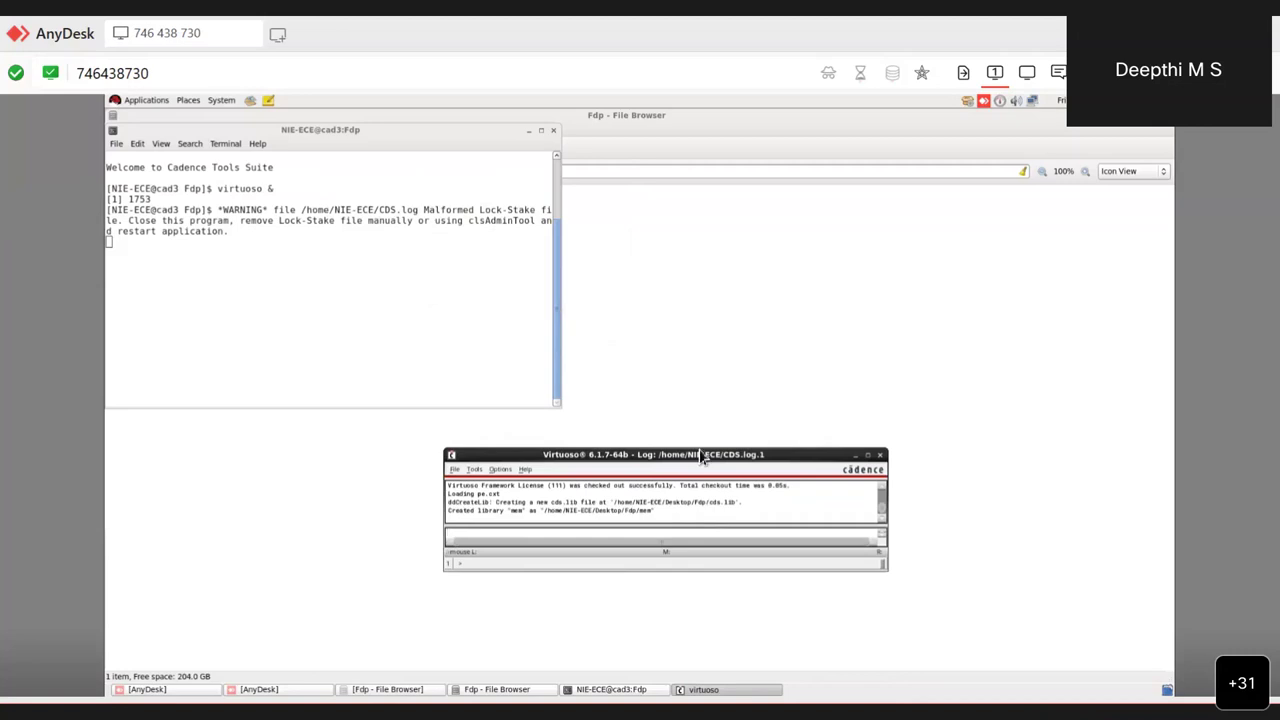
left_click_drag(655, 511, 447, 508)
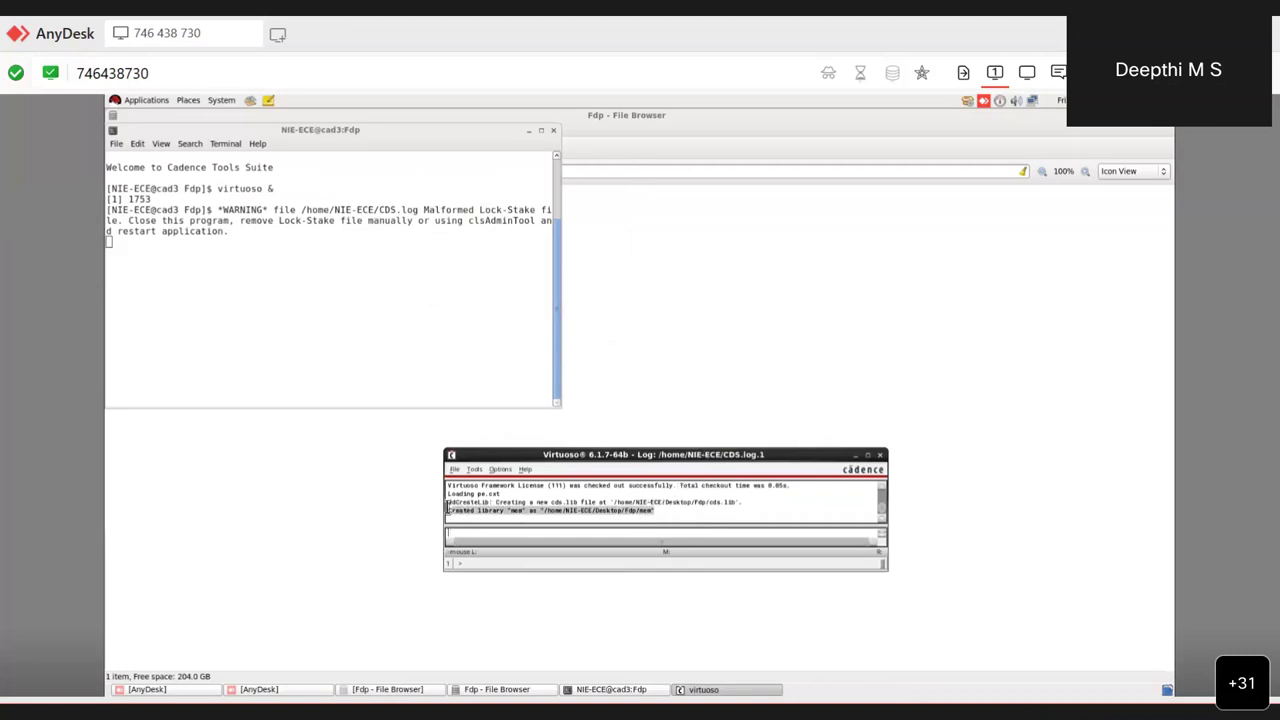
left_click(669, 503)
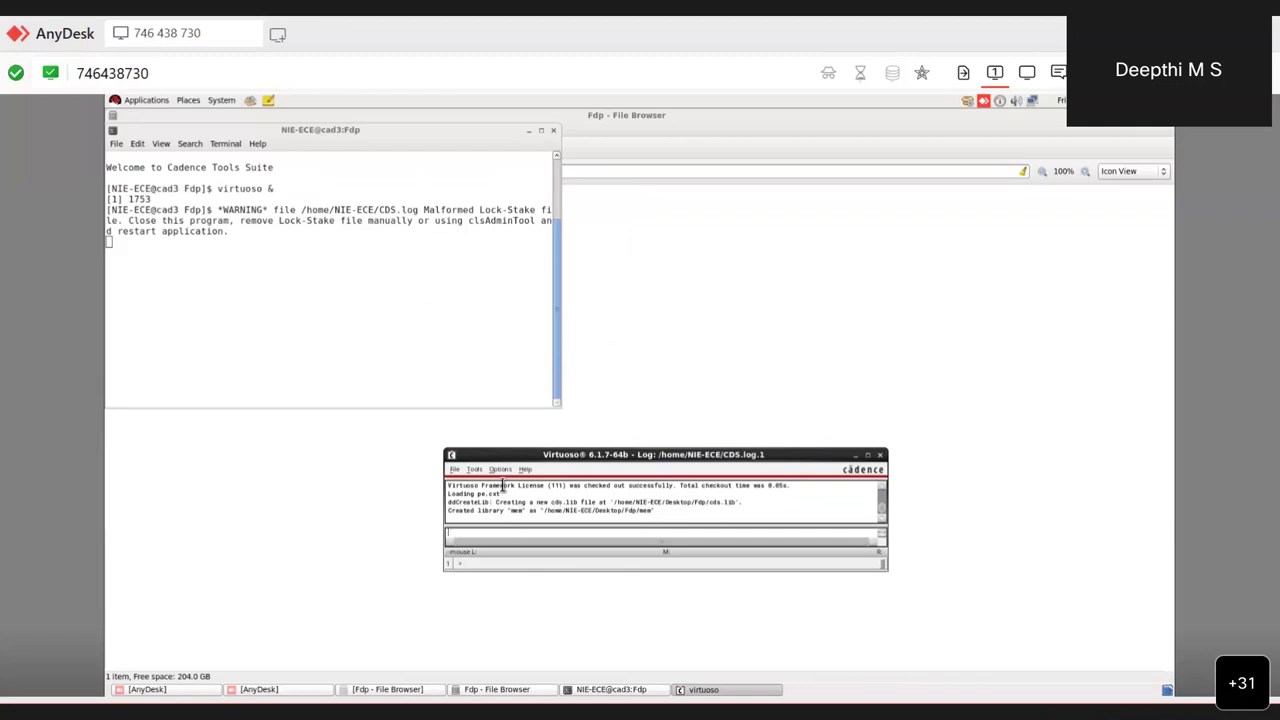
Start a new cellview in the mem library and name its cell vtmodel.
left_click(455, 470)
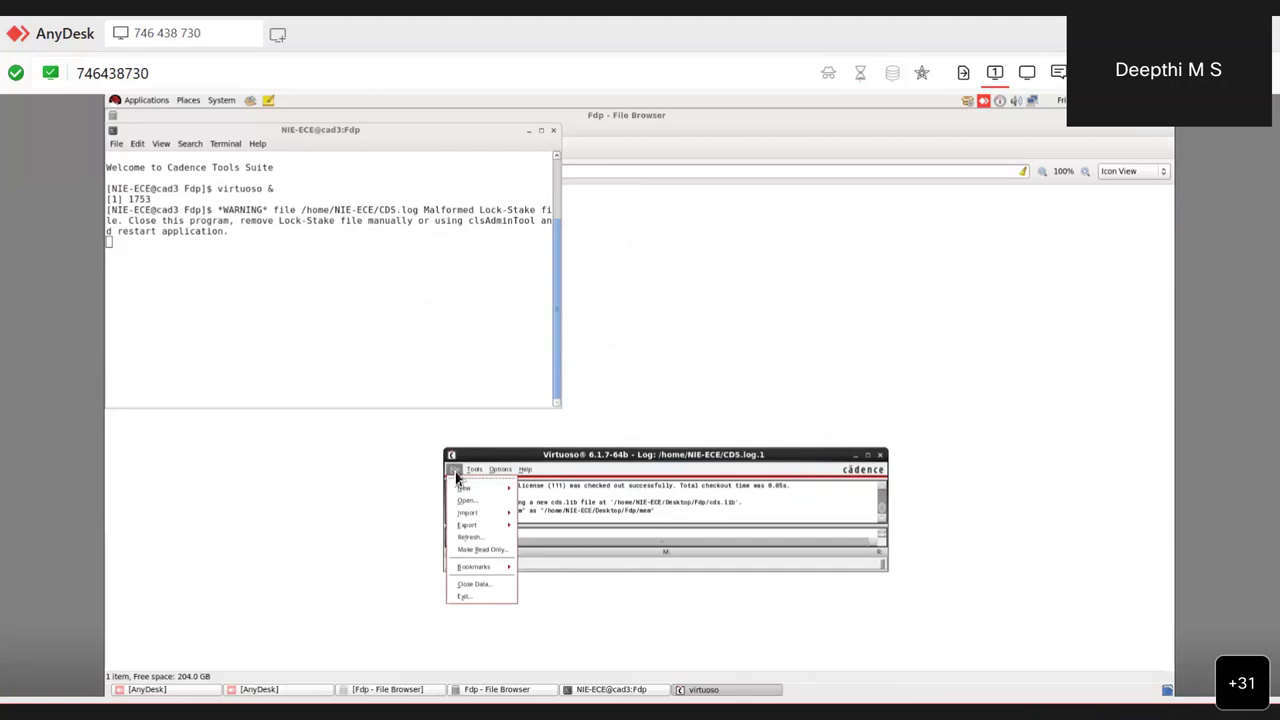
mouse_move(471, 492)
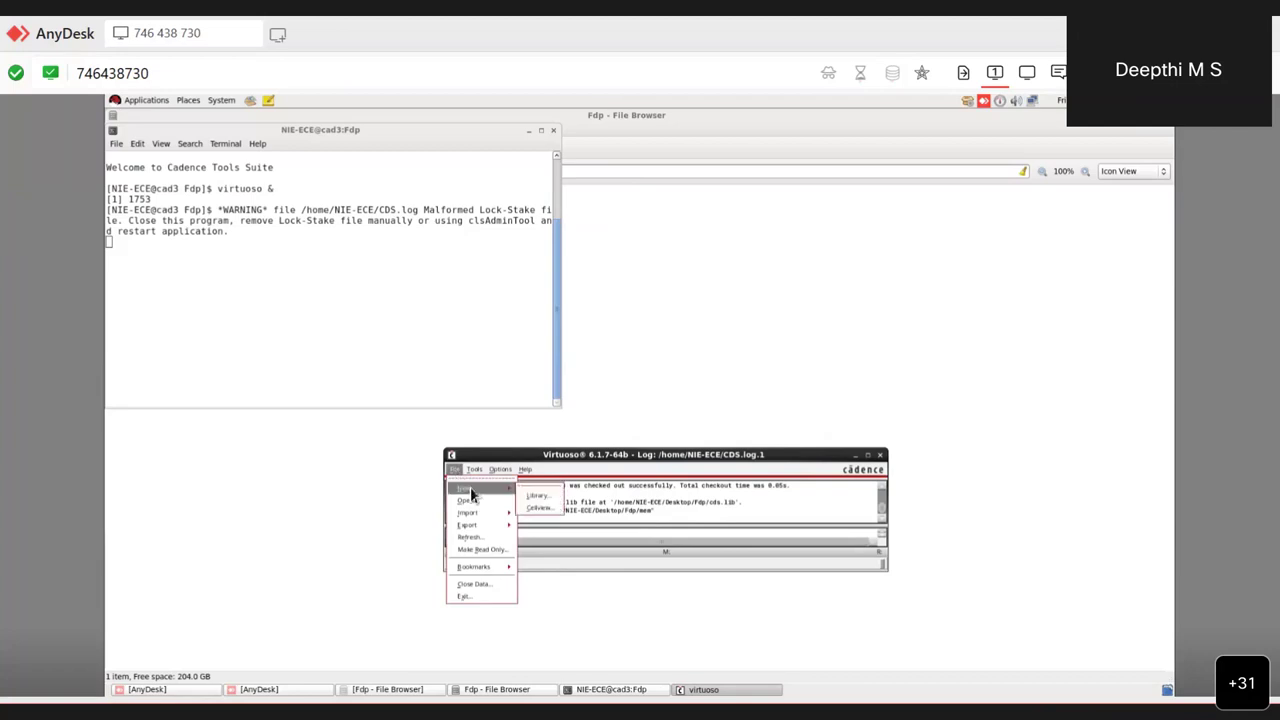
left_click(532, 508)
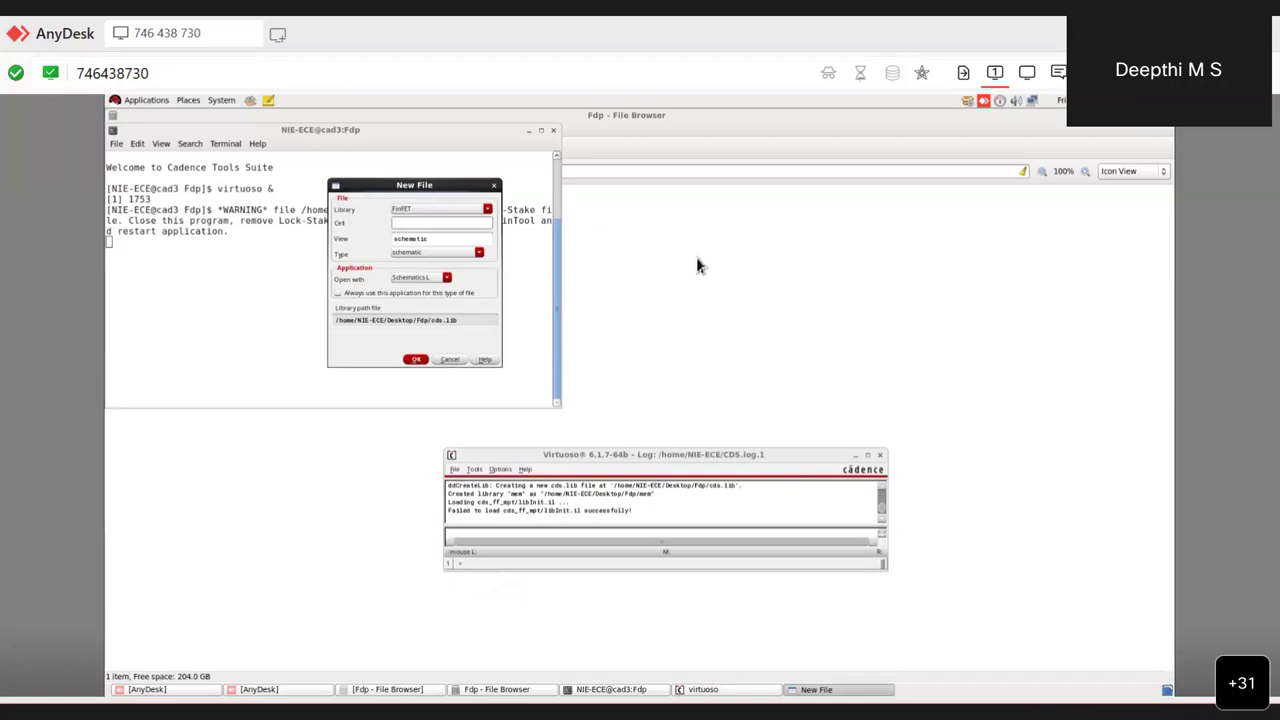
left_click(488, 214)
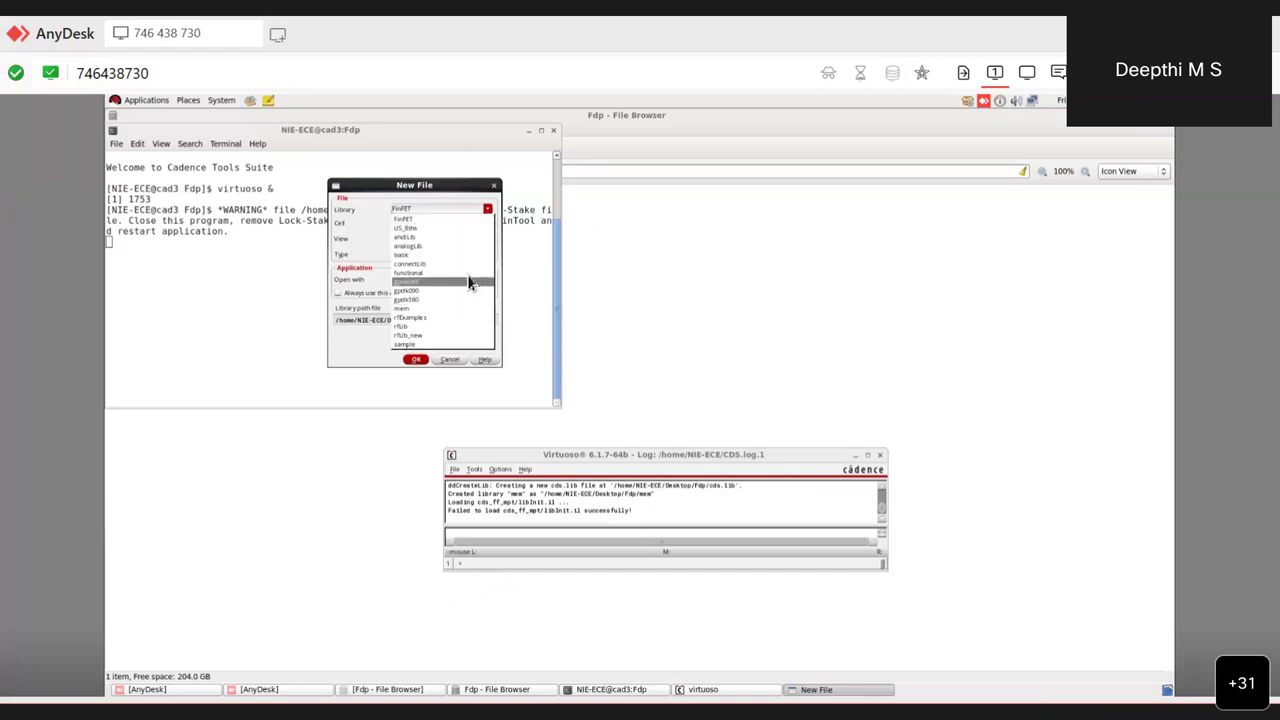
left_click(463, 310)
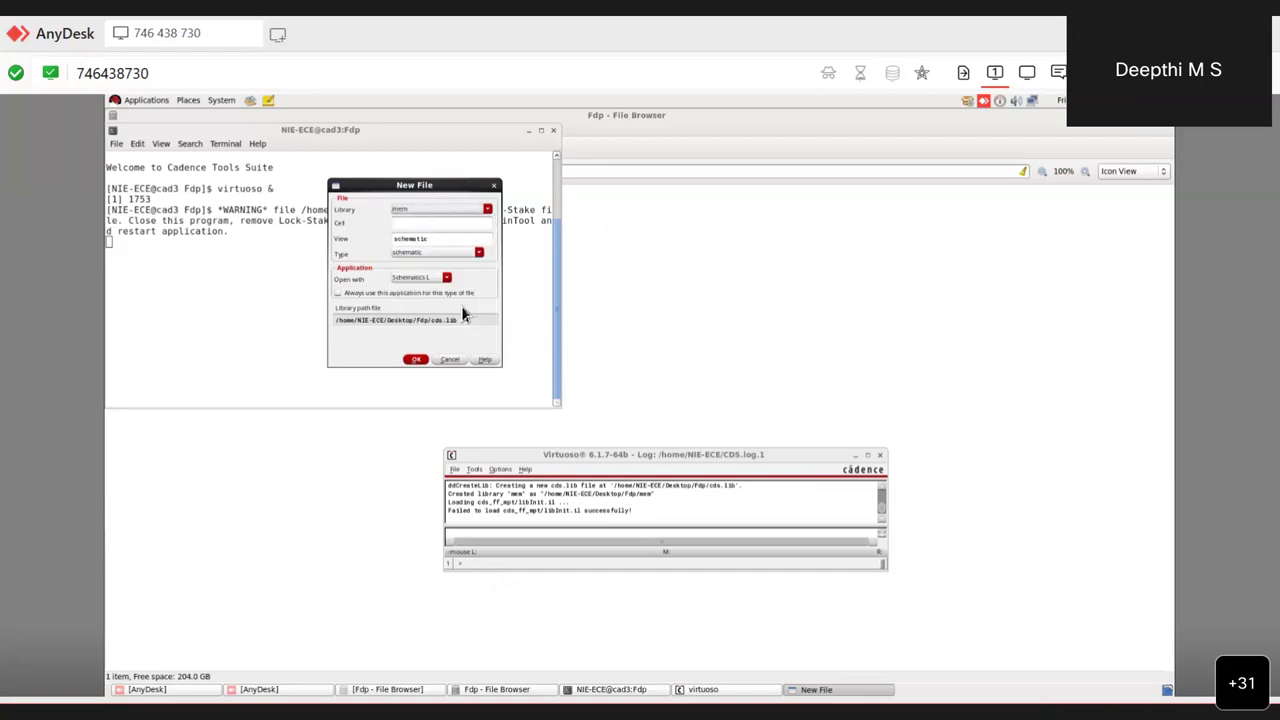
left_click(421, 225)
type("vt")
type("model")
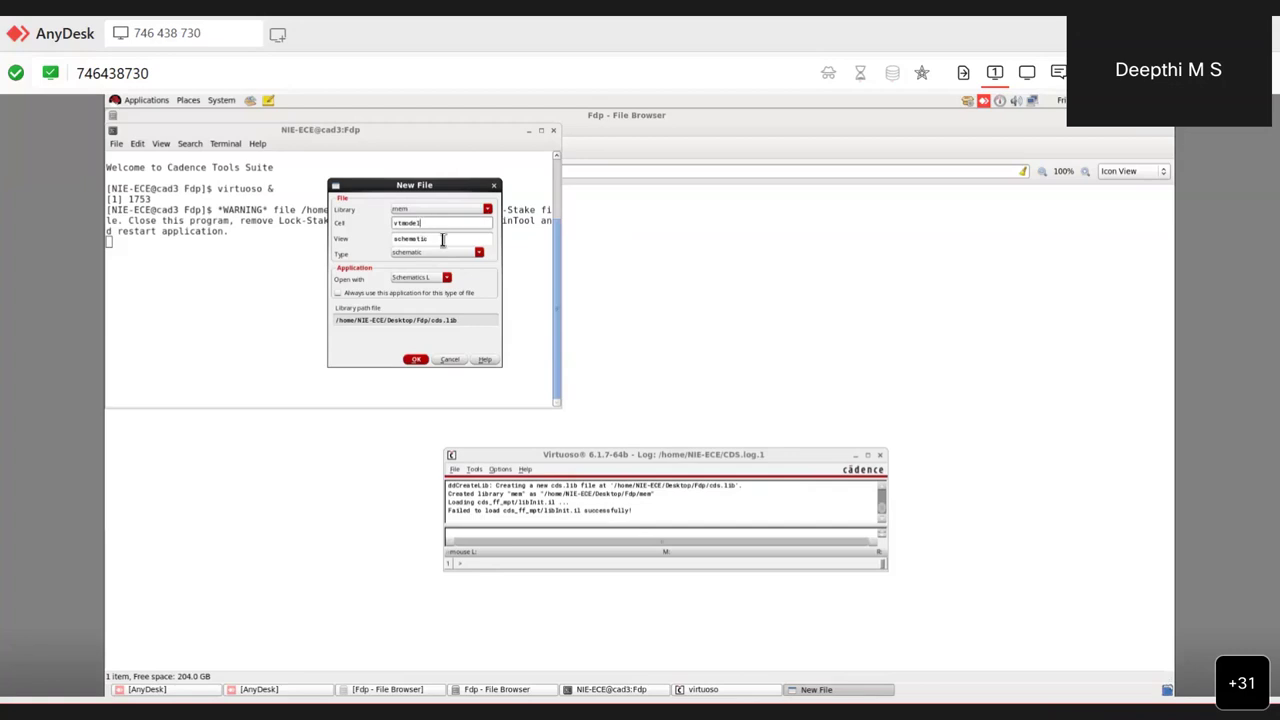
left_click(442, 239)
left_click(479, 253)
left_click(479, 253)
left_click(479, 253)
left_click(479, 253)
left_click(479, 253)
left_click(479, 253)
left_click(479, 253)
left_click(447, 335)
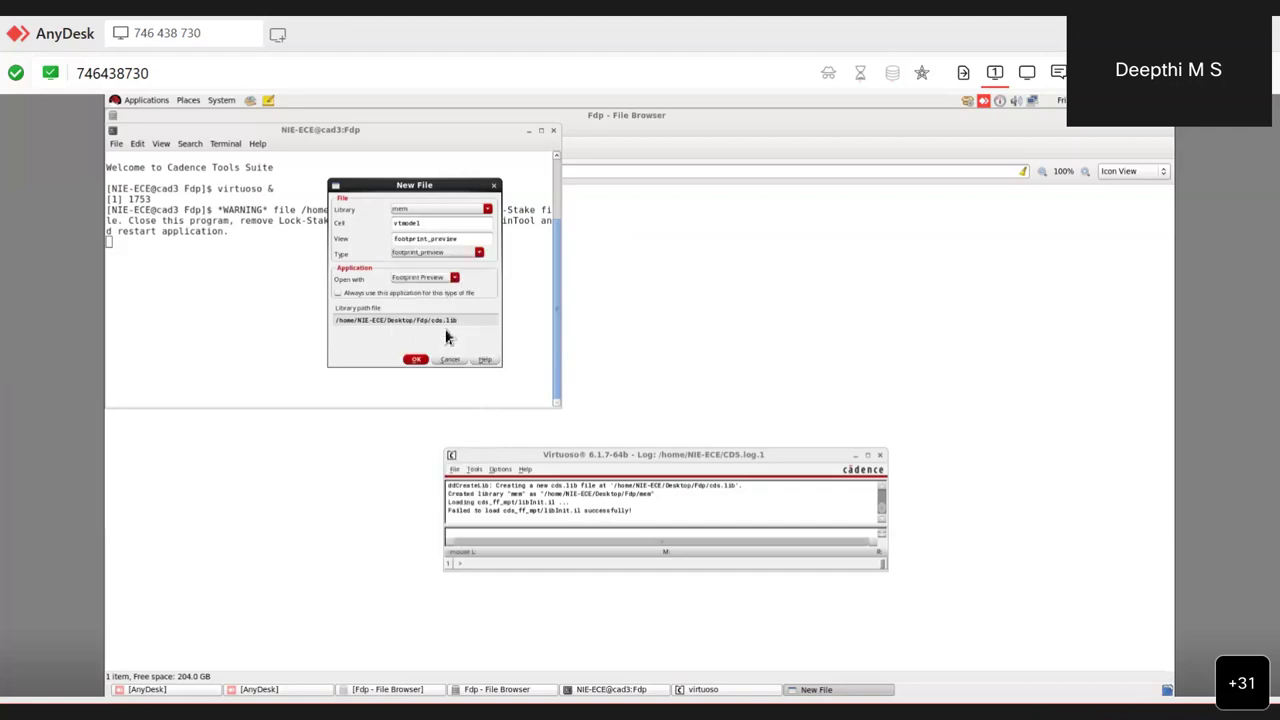
double_click(461, 258)
left_click(461, 258)
left_click(461, 258)
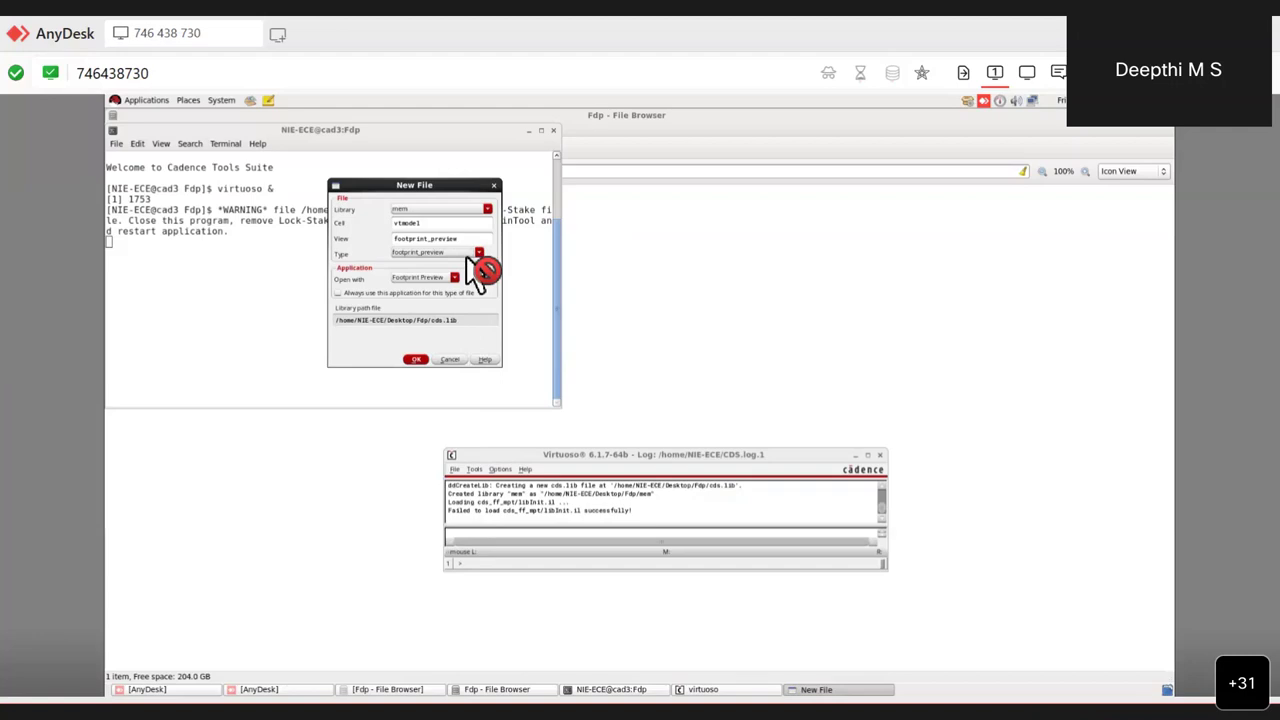
Set the new cellview's type to VerilogA.
left_click(479, 252)
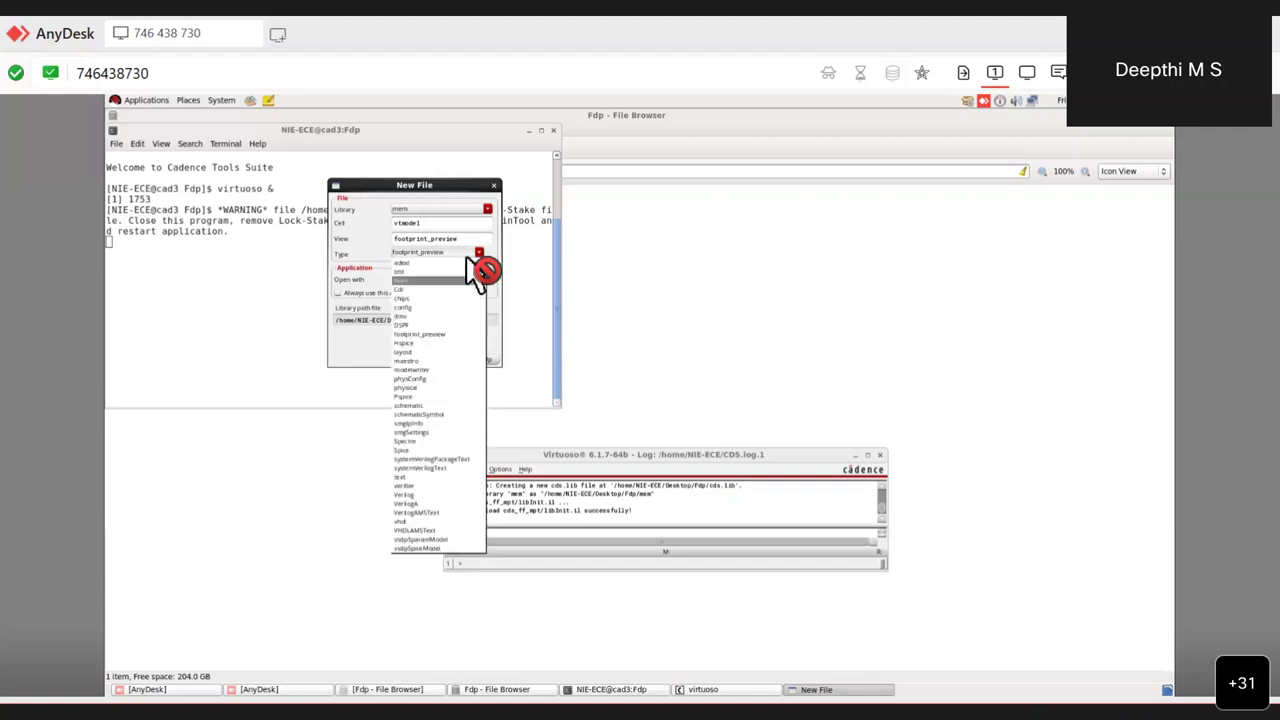
key("Down")
key("Down")
key("Down")
key("Down")
key("Down")
key("Up")
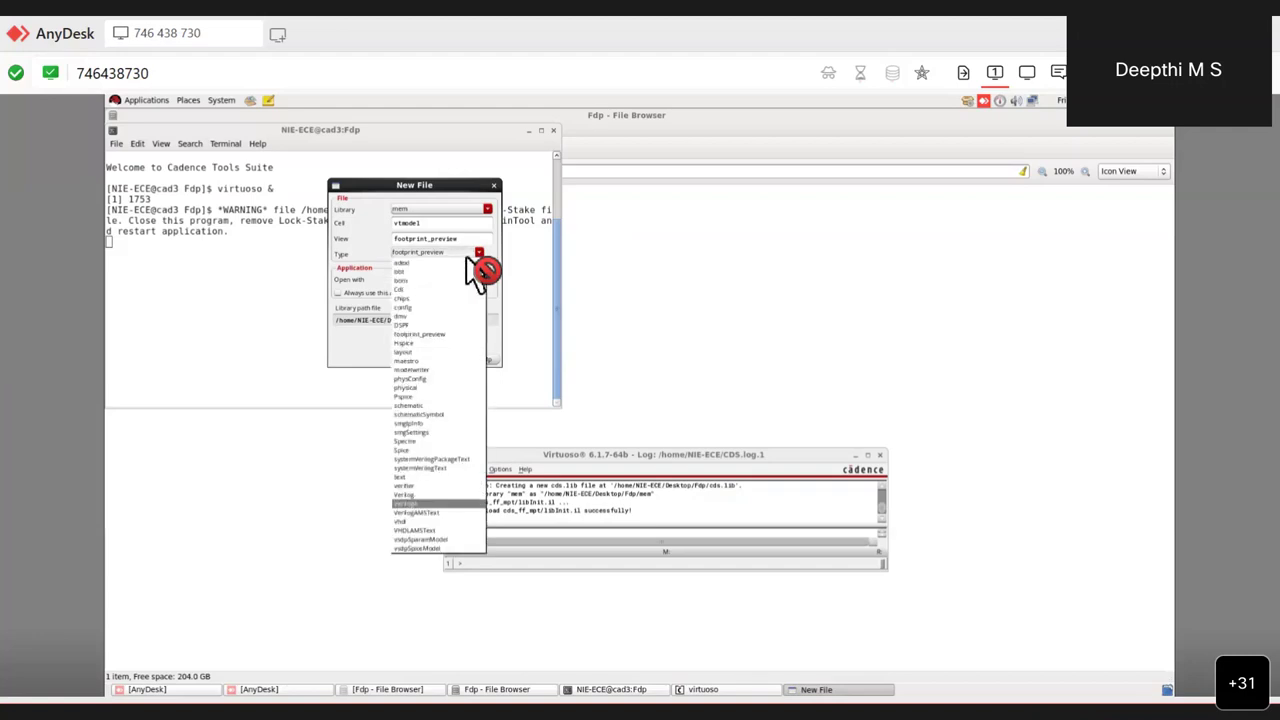
key("Return")
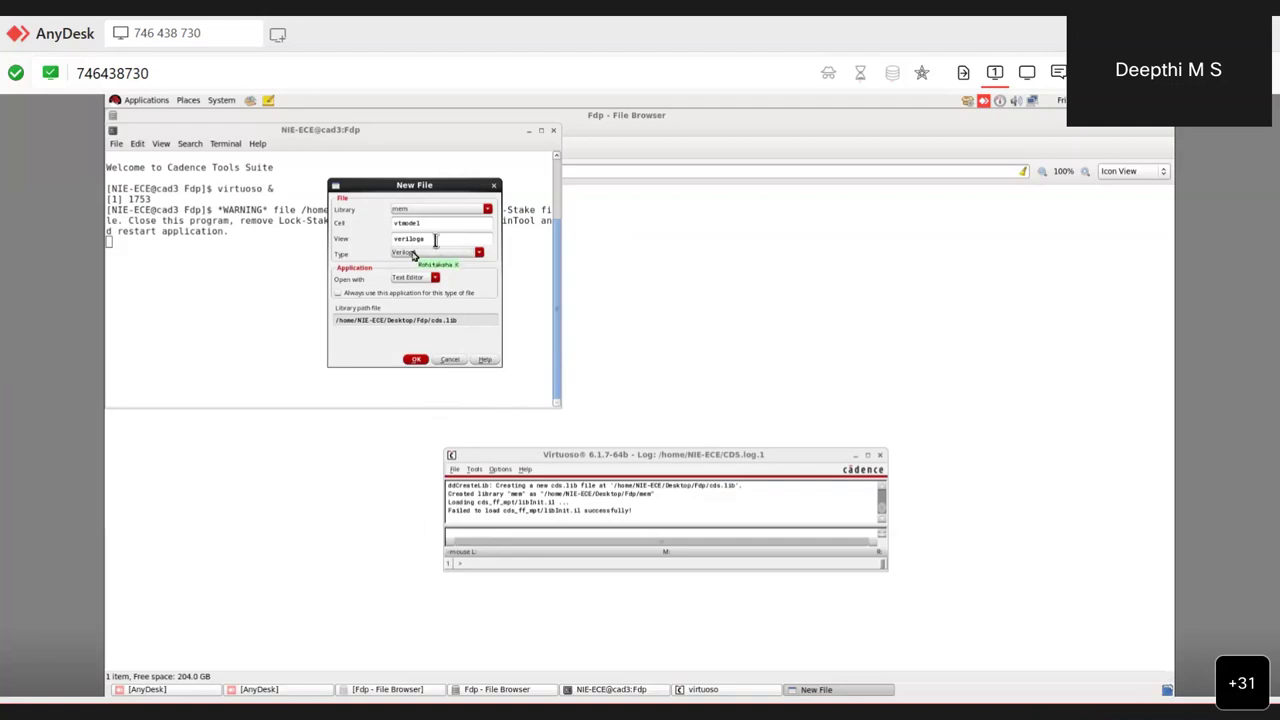
Rename the new cellview's view as schematic and create the cellview.
left_click(435, 240)
key("BackSpace")
key("BackSpace")
key("BackSpace")
key("BackSpace")
key("BackSpace")
key("BackSpace")
key("BackSpace")
type("schem")
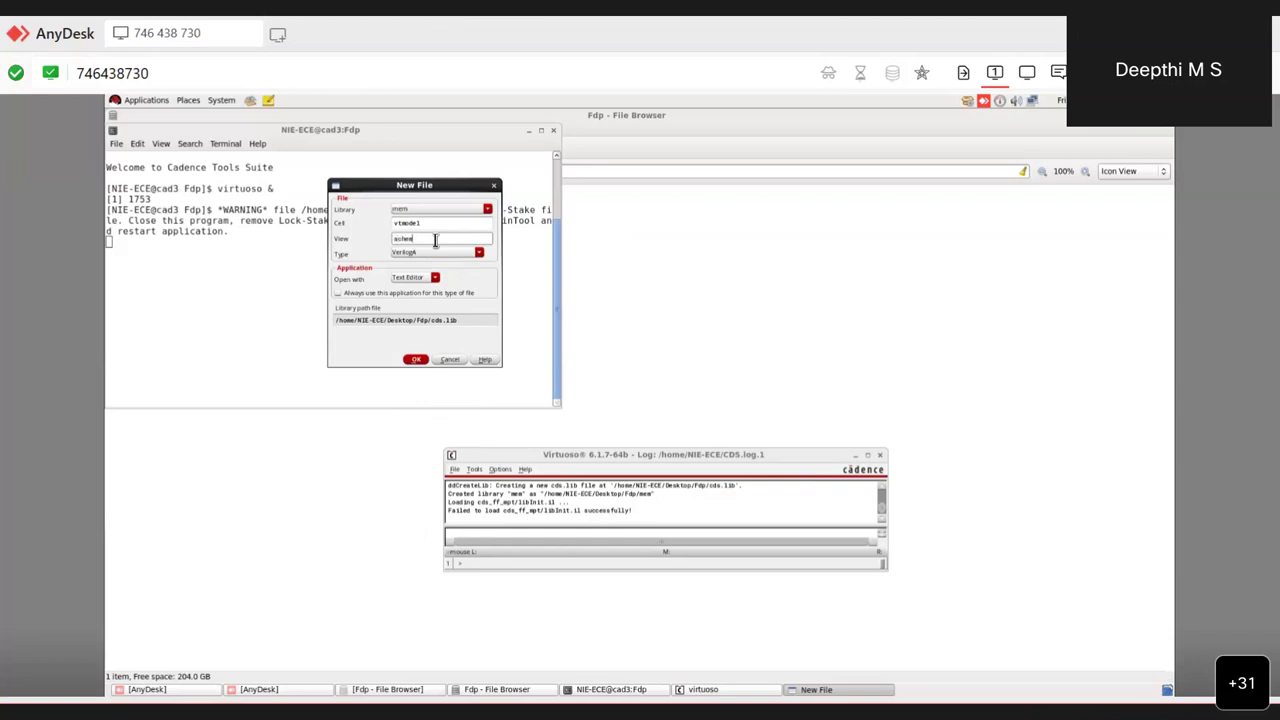
type("atic")
left_click(418, 360)
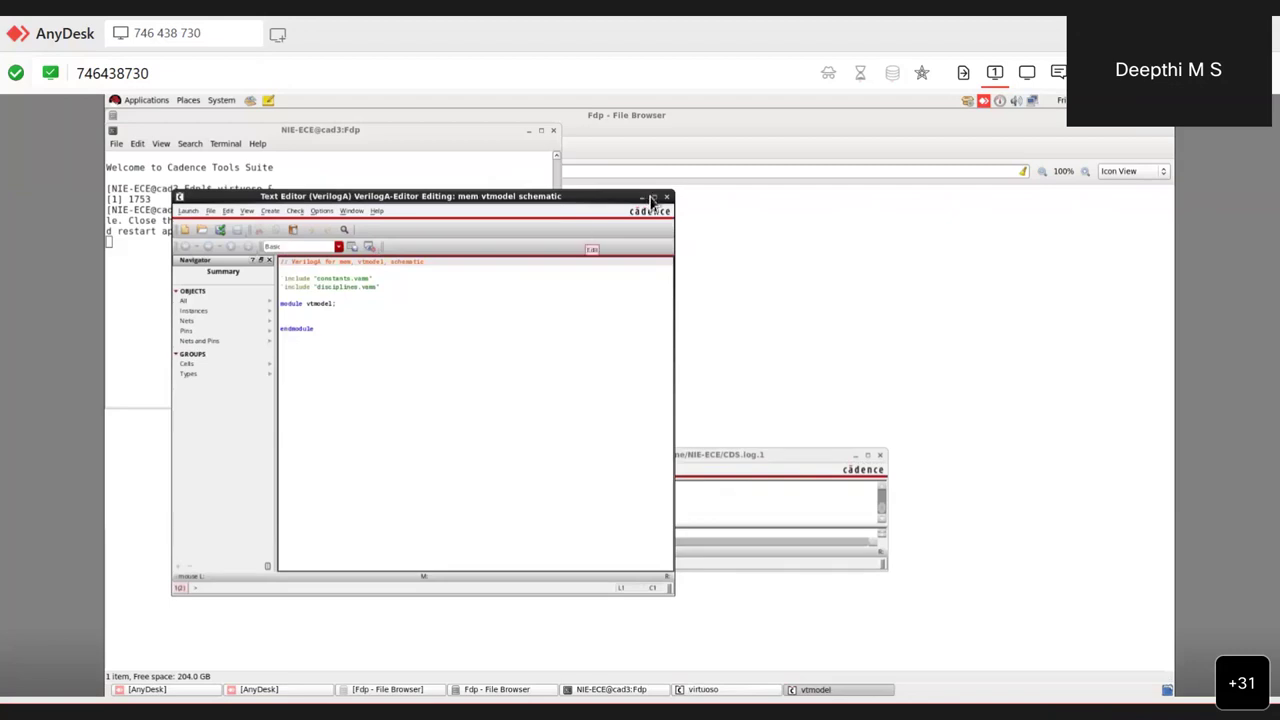
Move the code editor window clear of the terminal, and copy the entire contents of veriloga.va from the Fdp folder.
left_click_drag(619, 200, 797, 133)
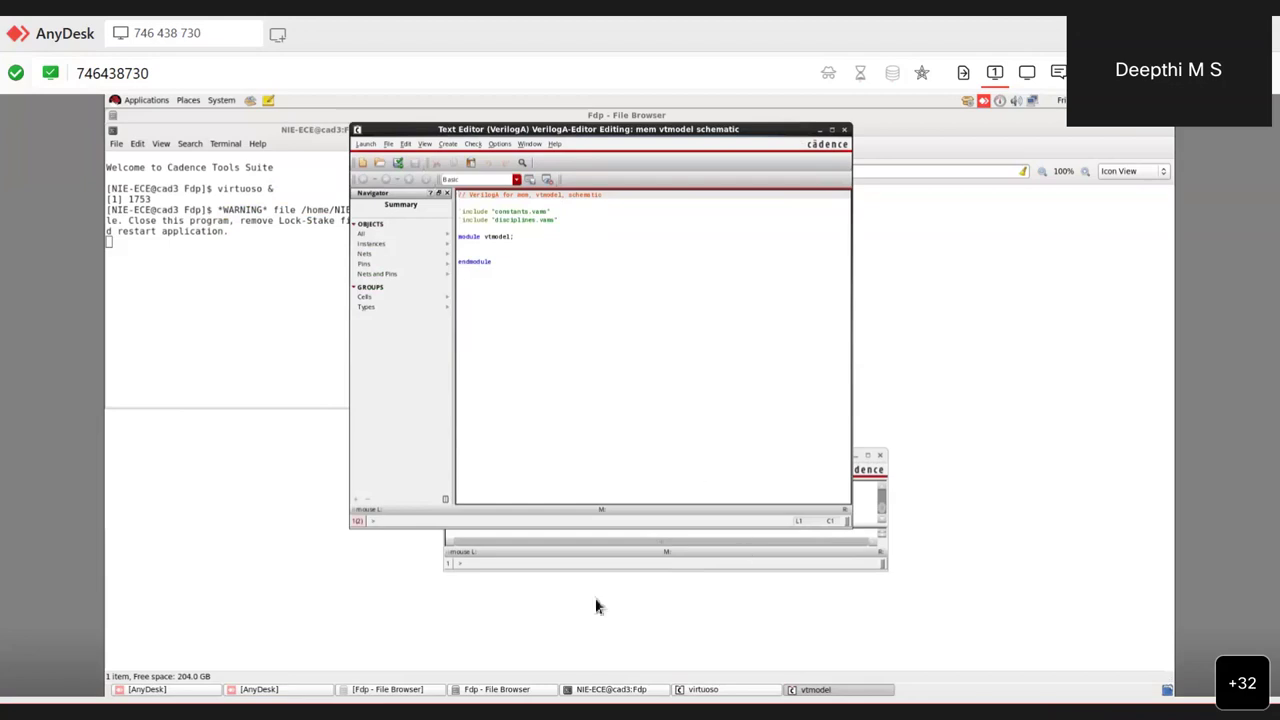
left_click(423, 689)
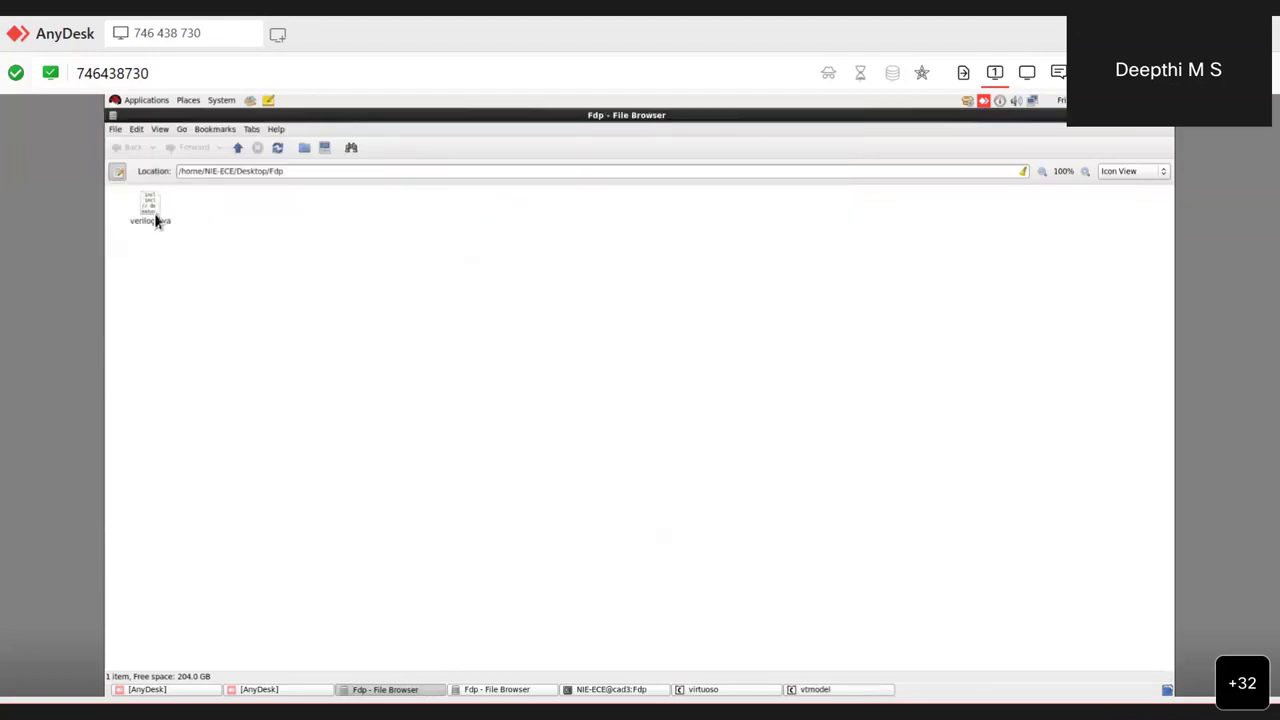
double_click(152, 215)
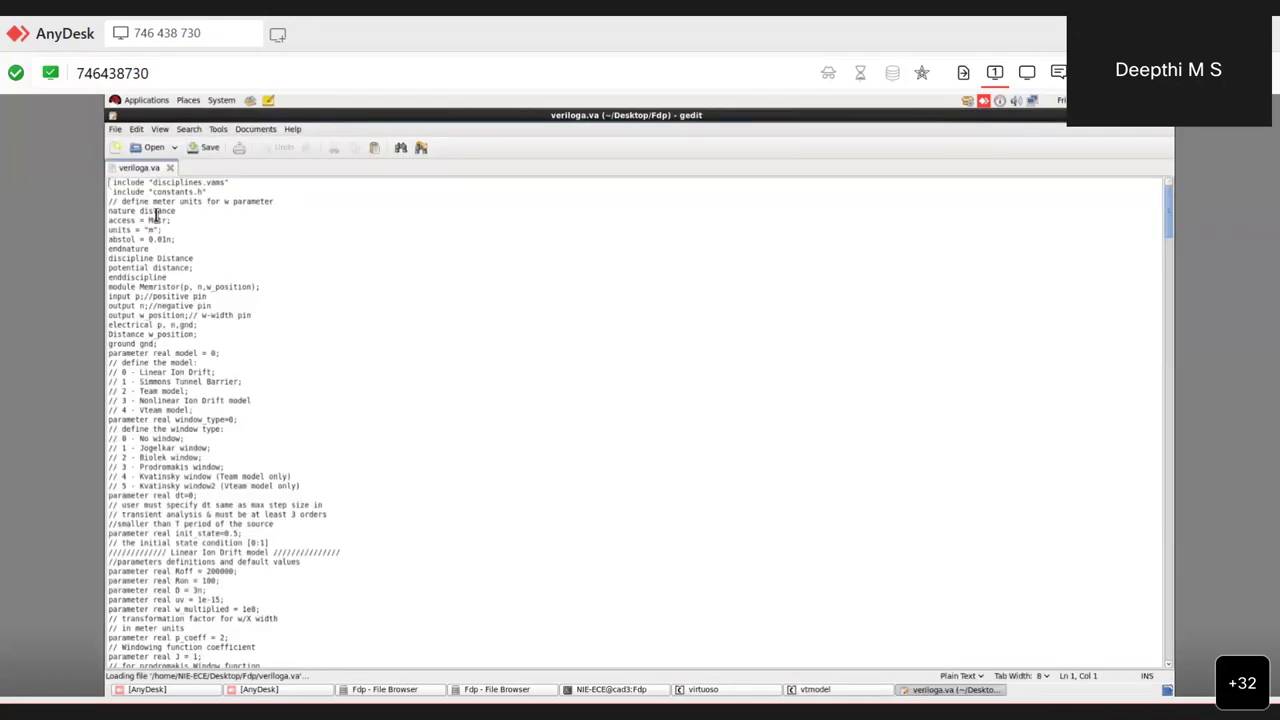
key("ctrl+a")
key("ctrl+c")
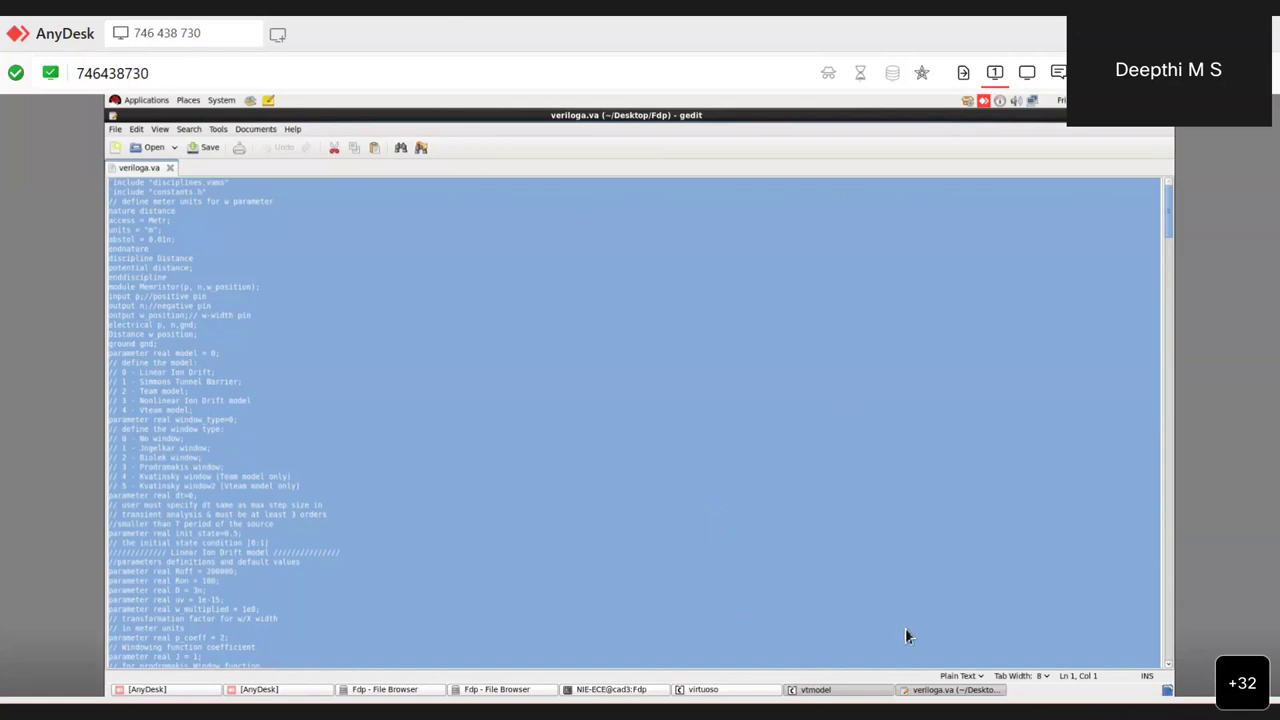
Replace all the template text in the vtmodel VerilogA editor with the copied veriloga.va code.
double_click(815, 690)
left_click(815, 690)
left_click_drag(545, 276, 458, 200)
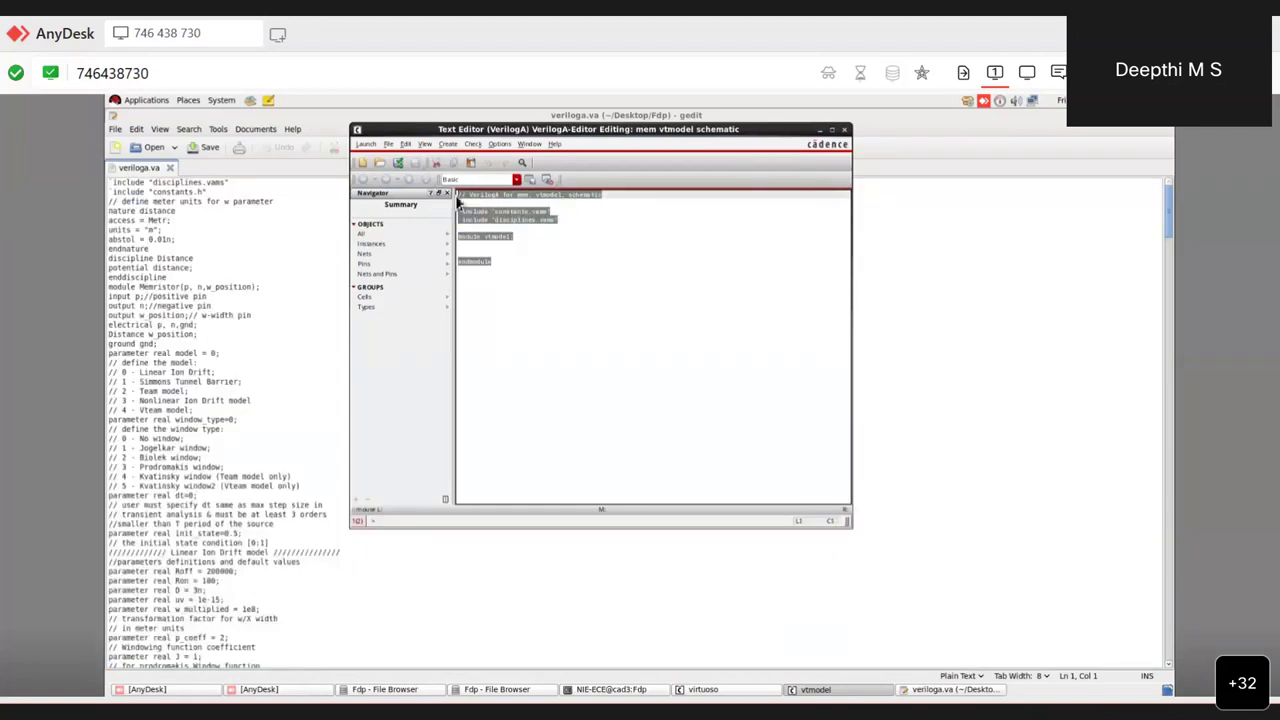
key("ctrl+v")
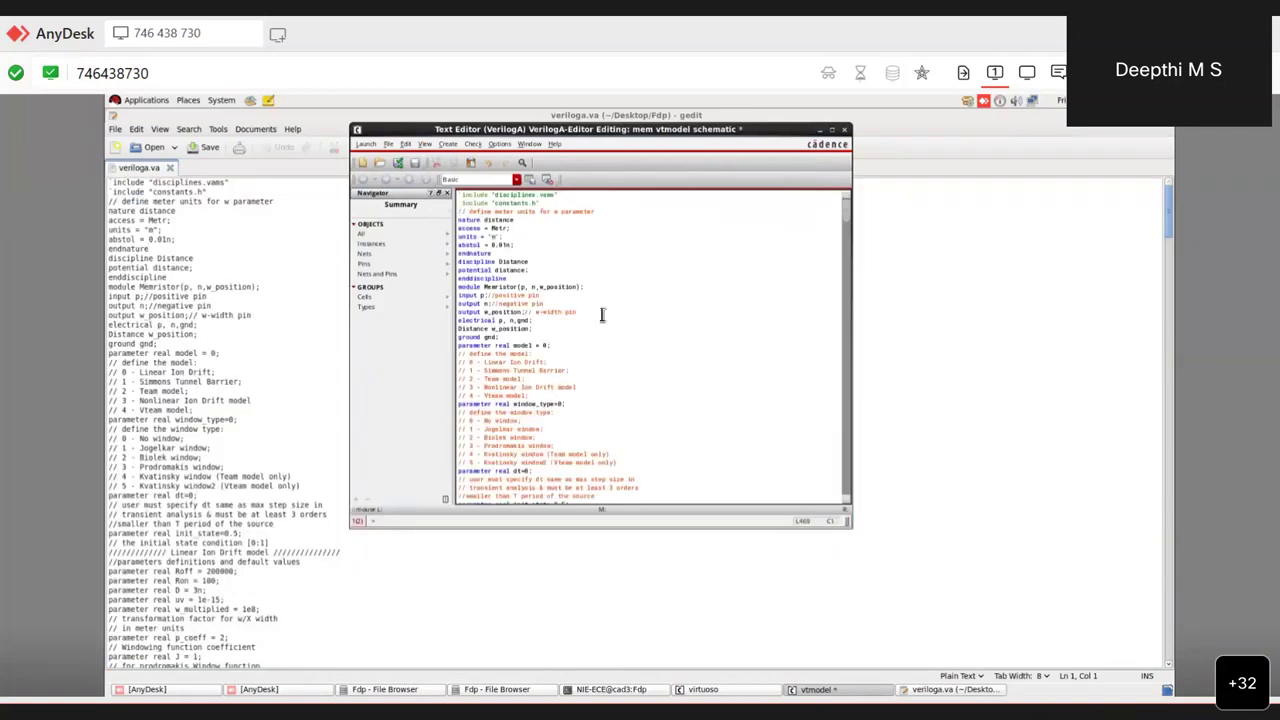
Look through the pasted memristor code, from the parameter definitions to the window function blocks and back.
scroll(602, 315, "down", 10)
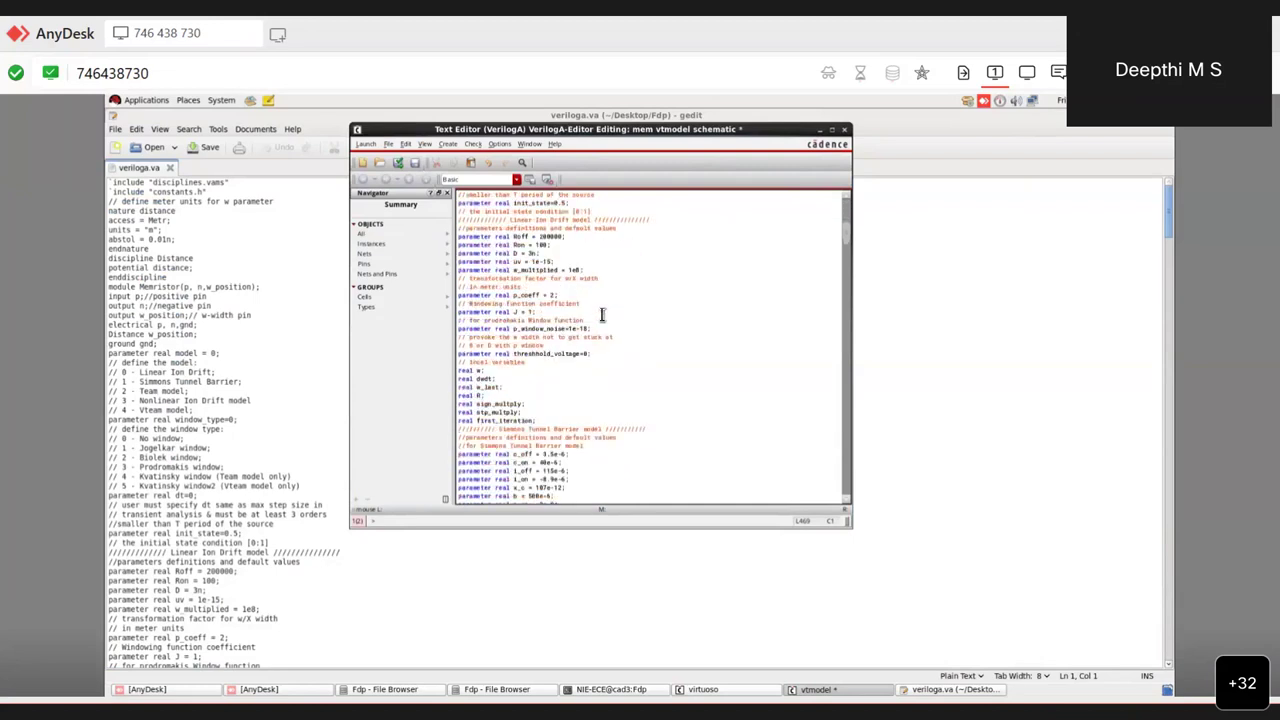
scroll(602, 315, "down", 10)
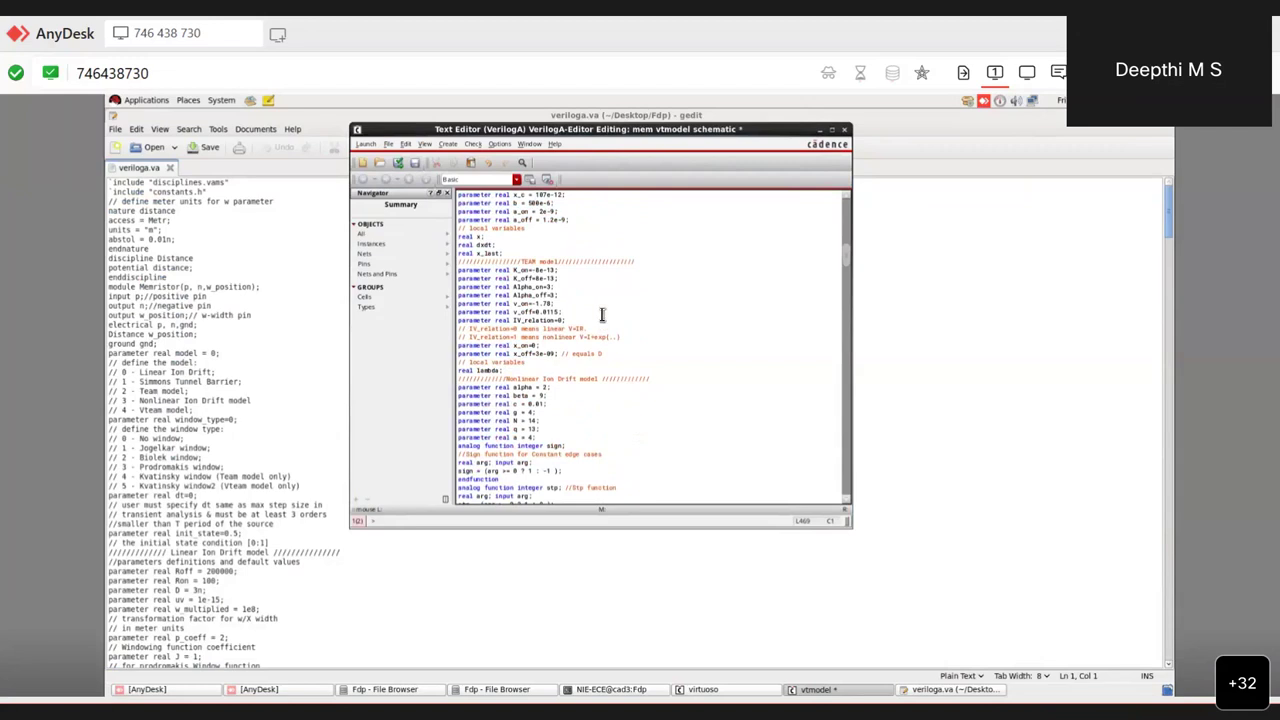
scroll(602, 315, "down", 15)
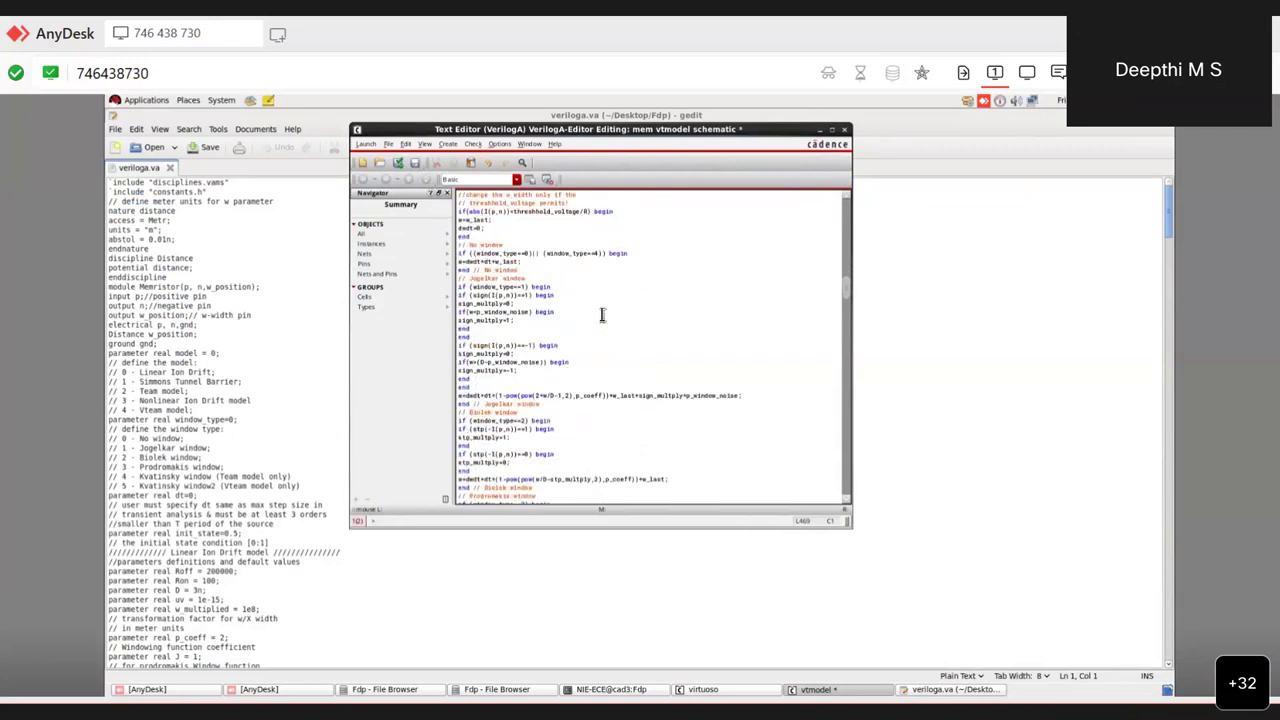
scroll(602, 315, "down", 15)
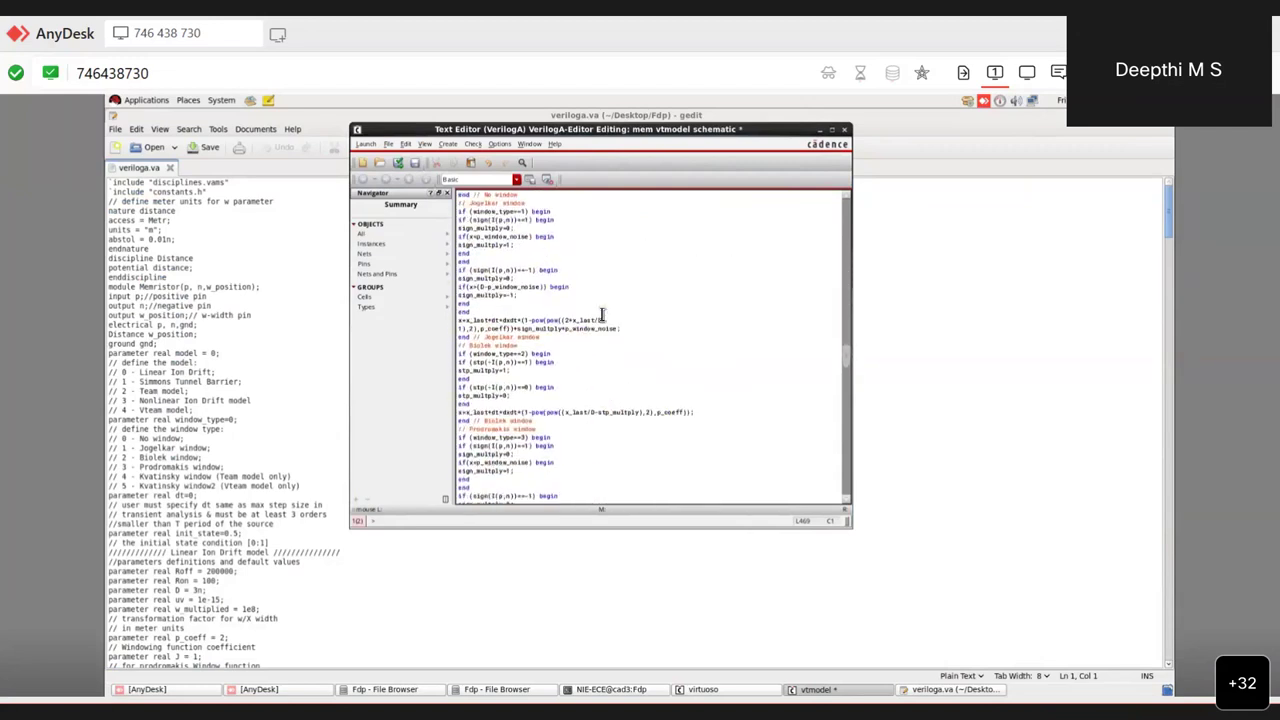
scroll(602, 315, "up", 15)
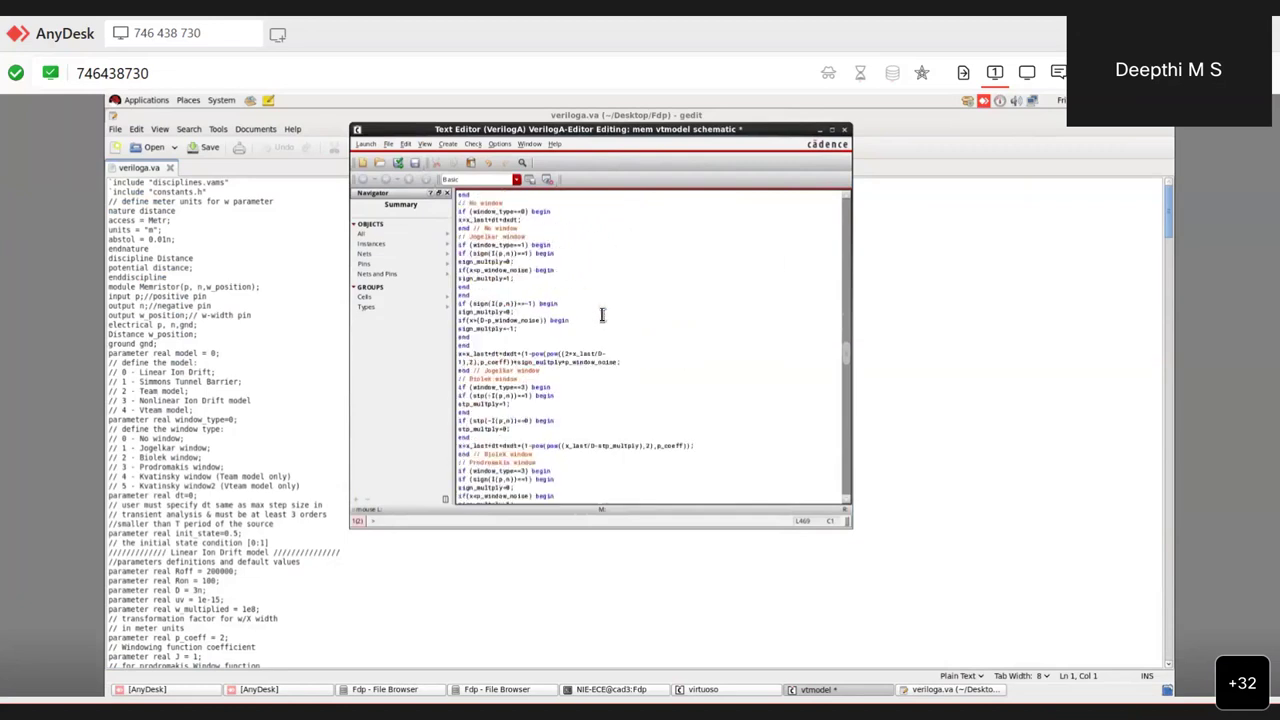
scroll(602, 315, "up", 15)
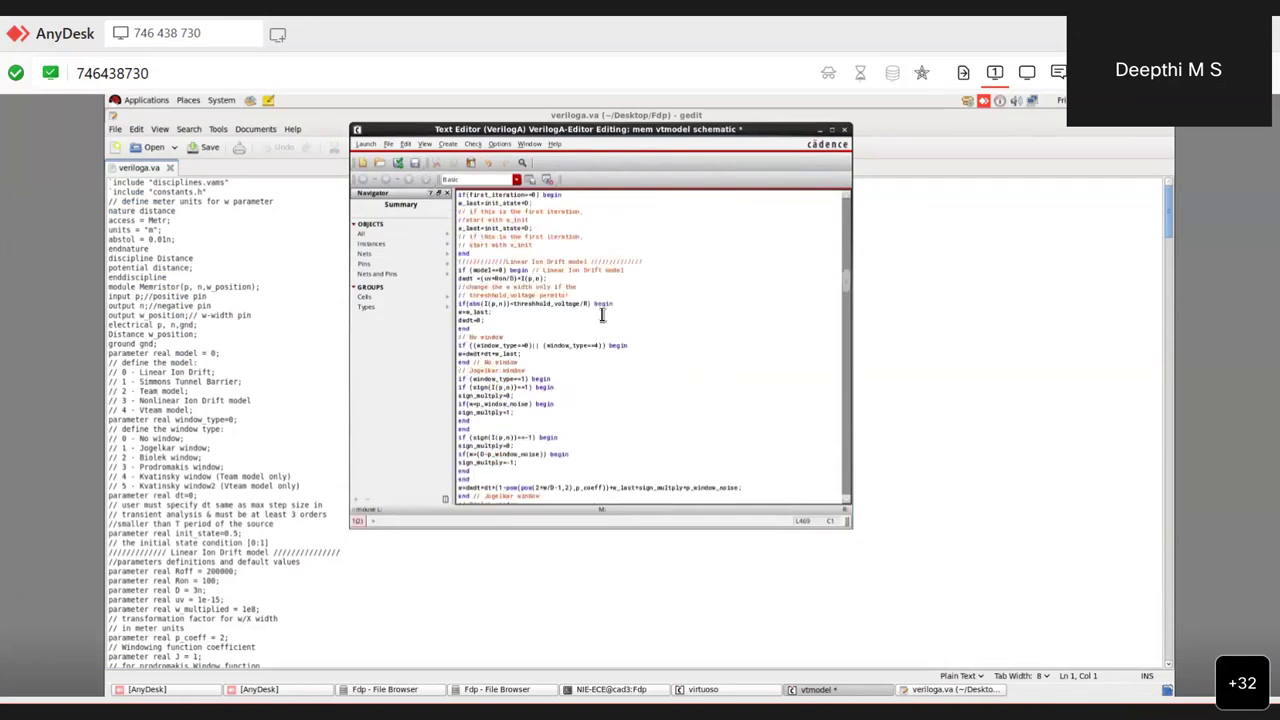
scroll(602, 315, "up", 5)
scroll(602, 315, "up", 10)
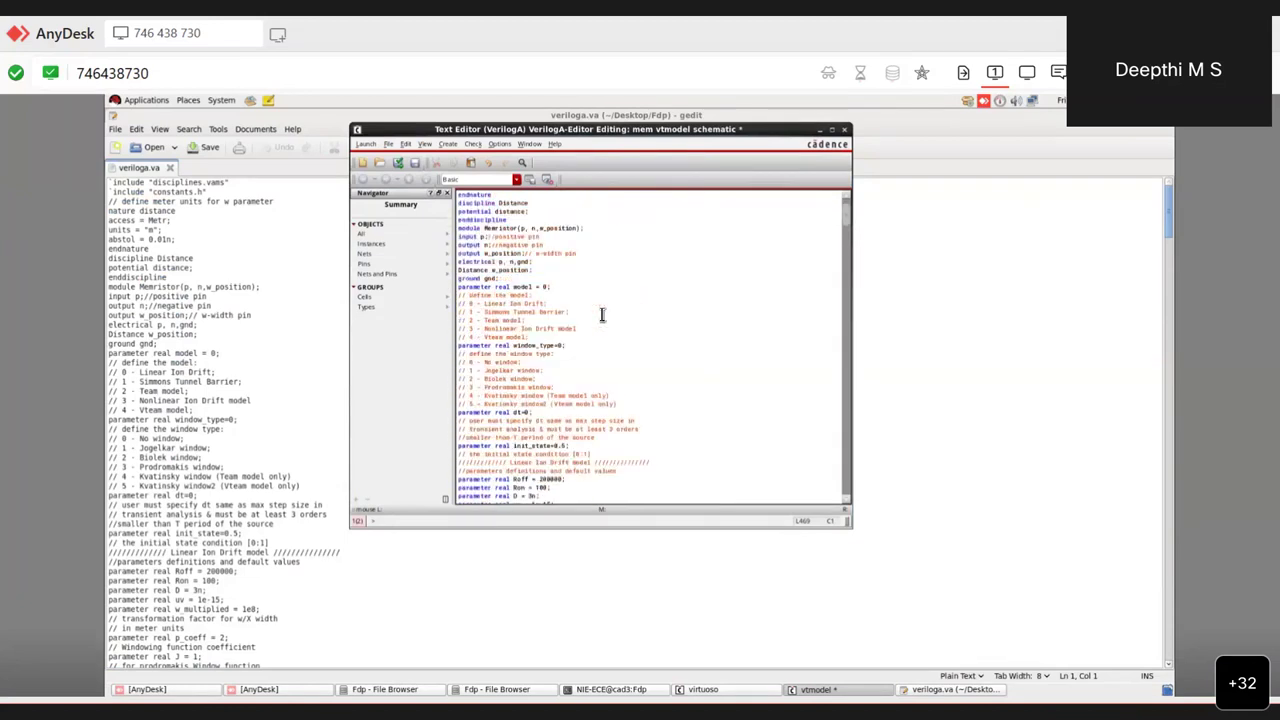
Check and save the VerilogA code, and generate its symbol with left pin p and right pins n w_position, fitted in a maximized editor.
left_click(399, 164)
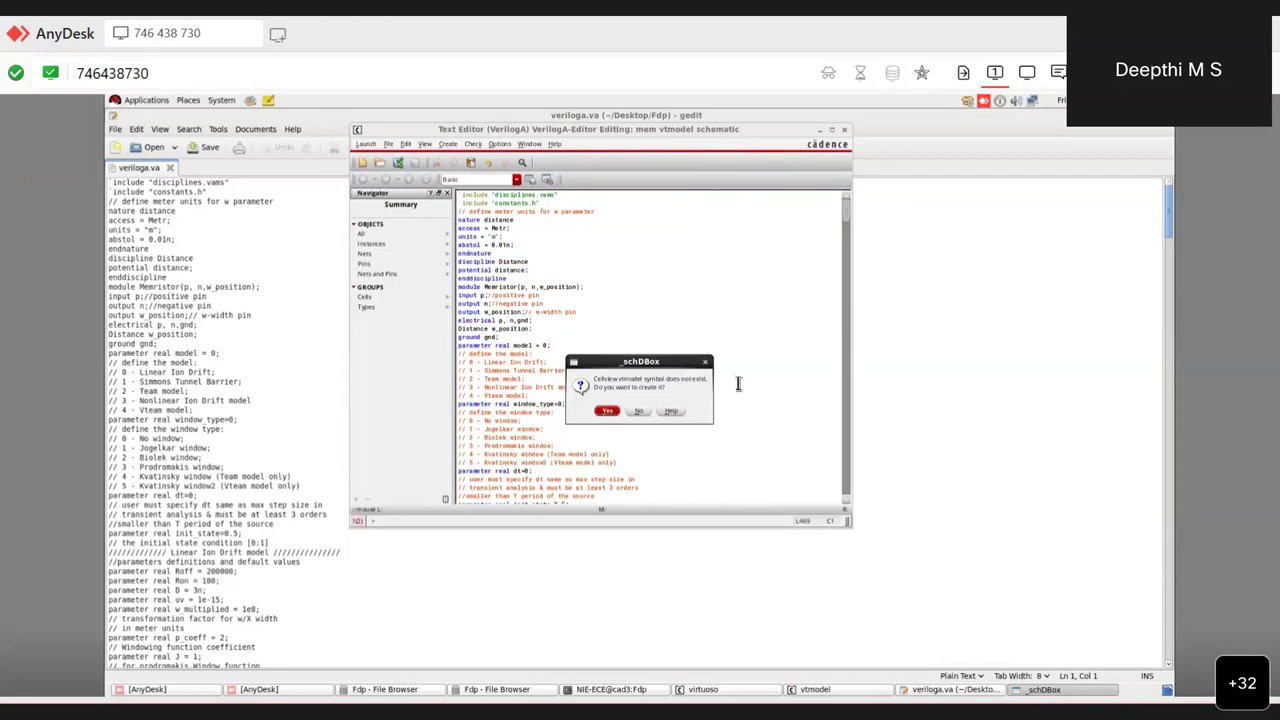
left_click(608, 412)
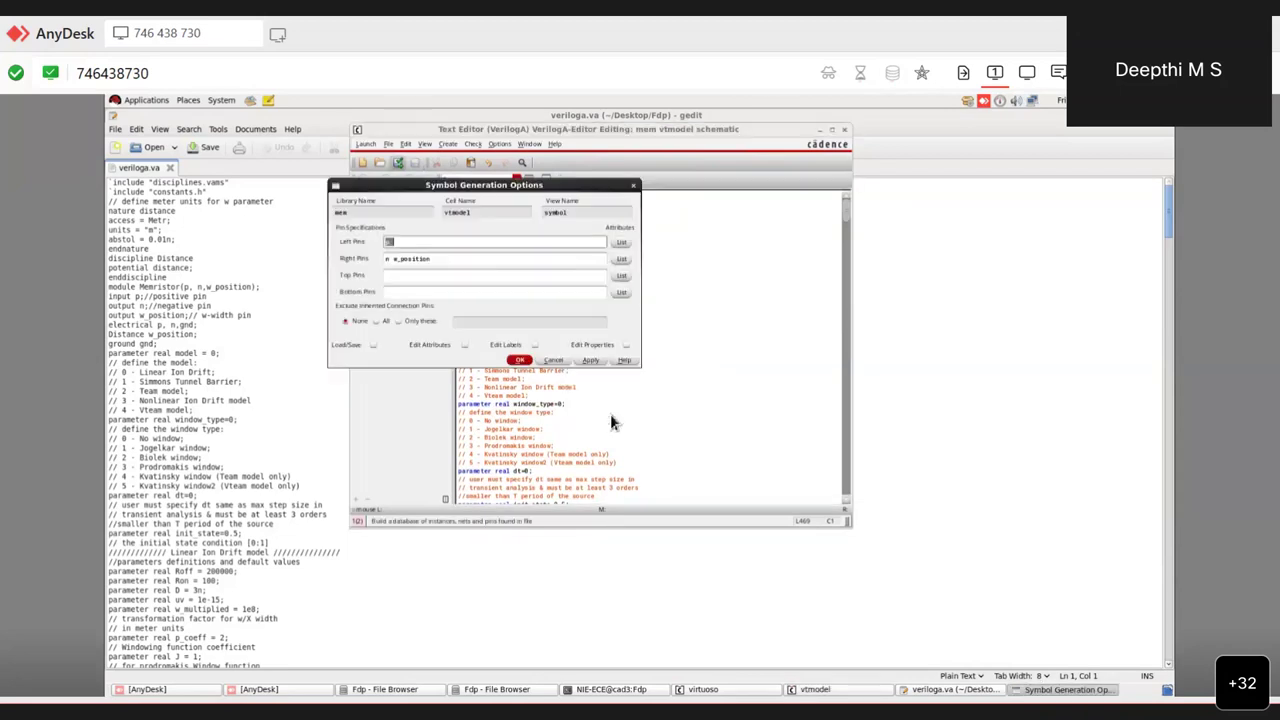
left_click_drag(570, 189, 632, 192)
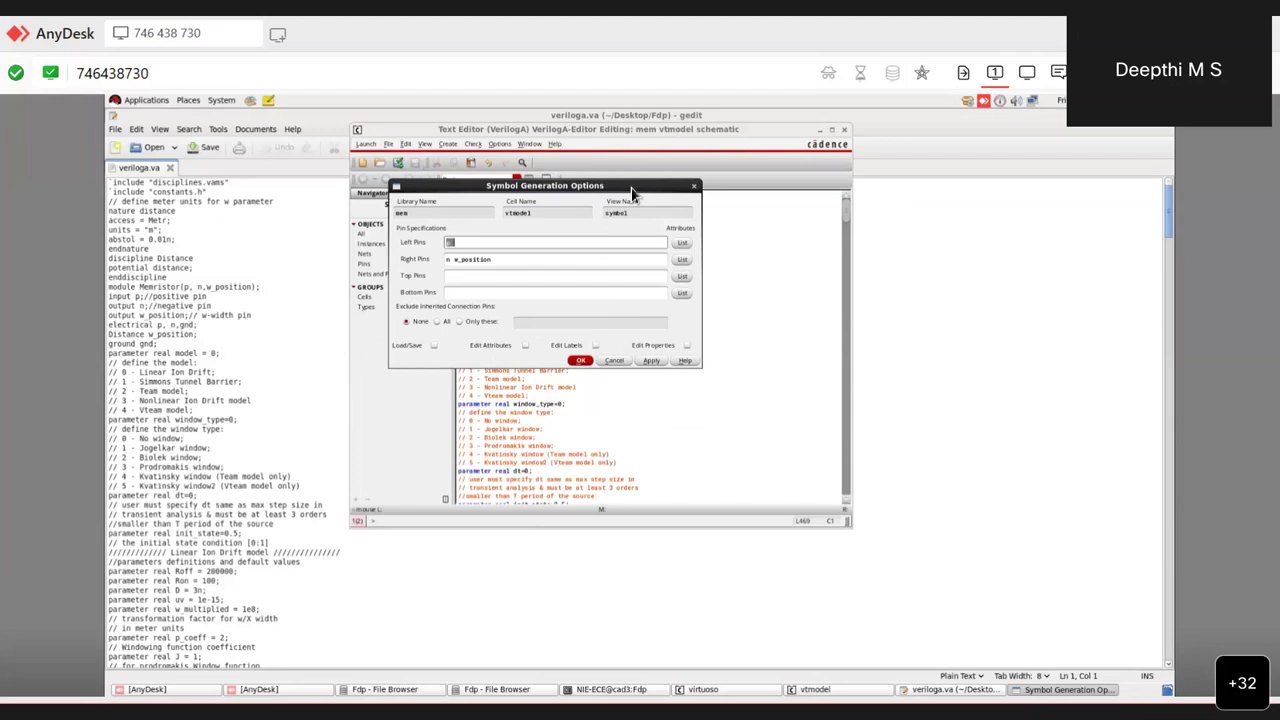
type("p")
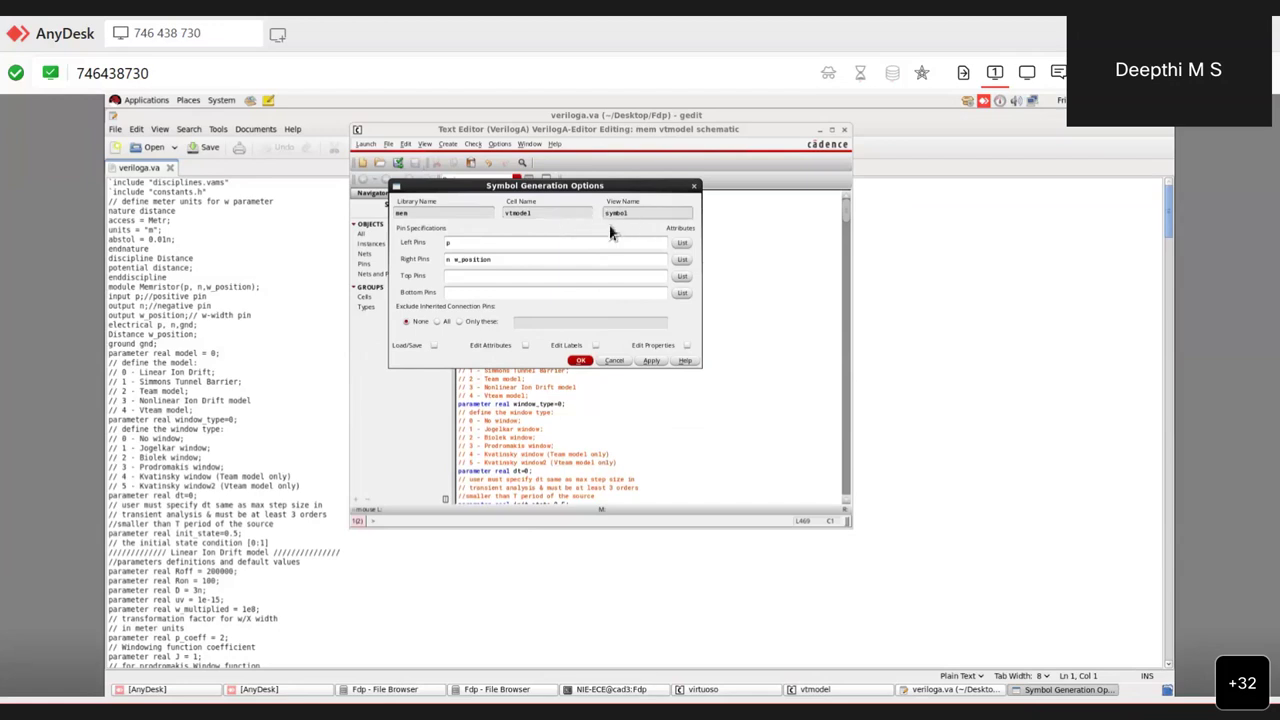
left_click(580, 245)
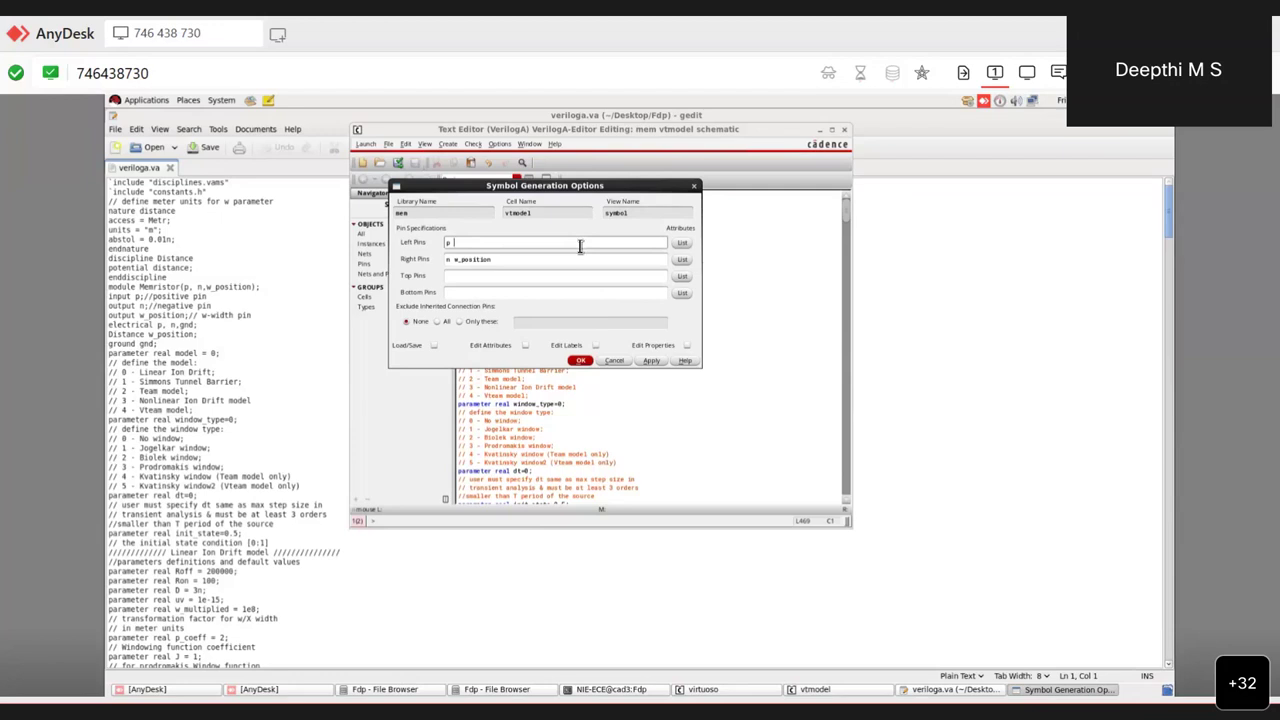
left_click(576, 260)
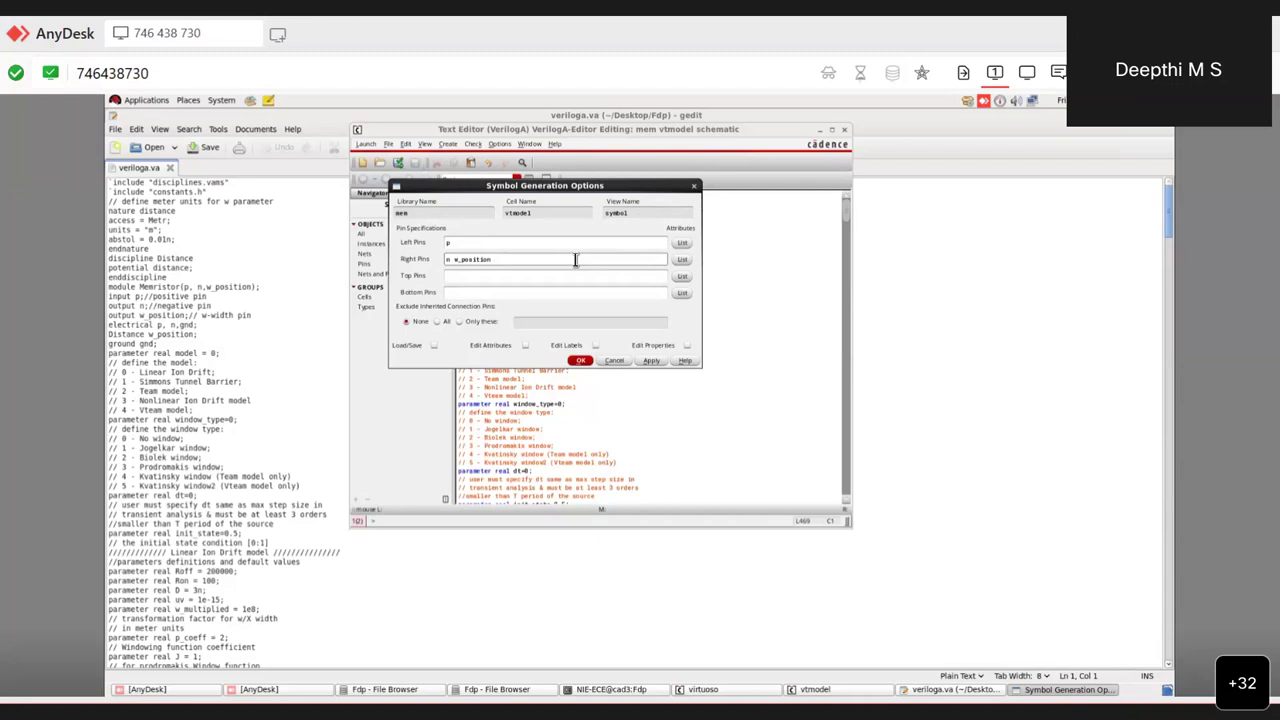
left_click(578, 363)
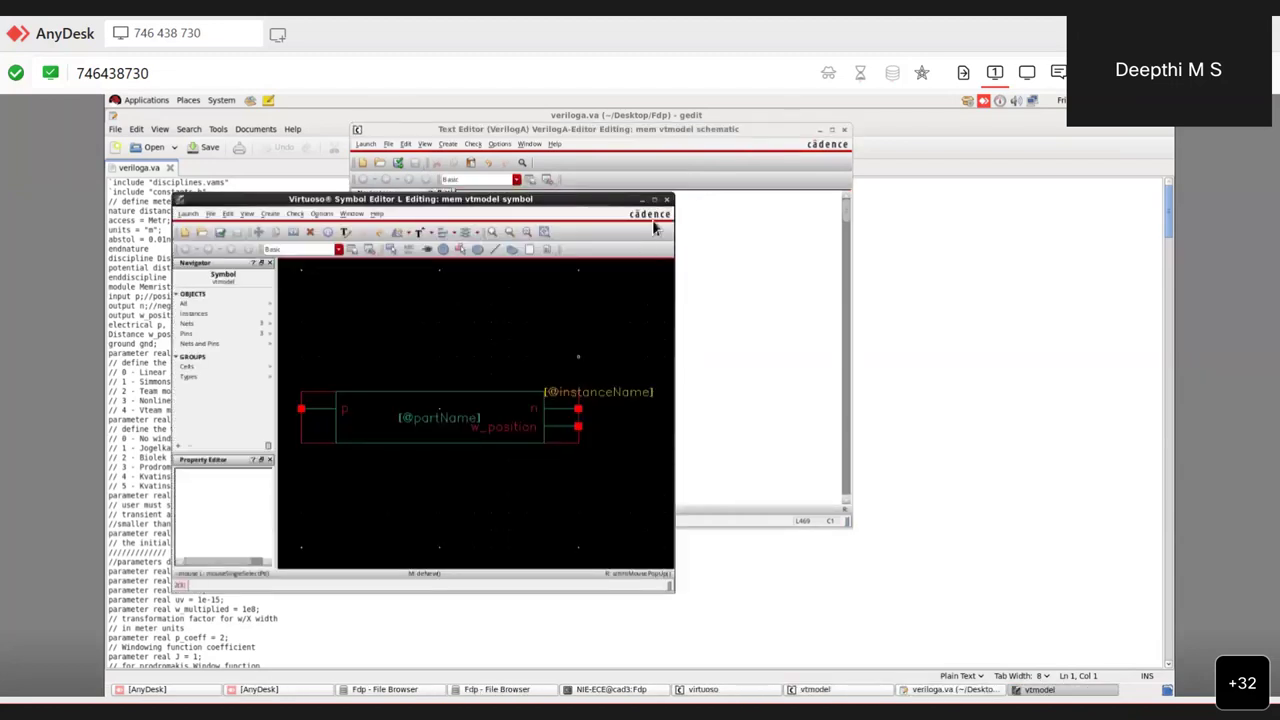
left_click(654, 202)
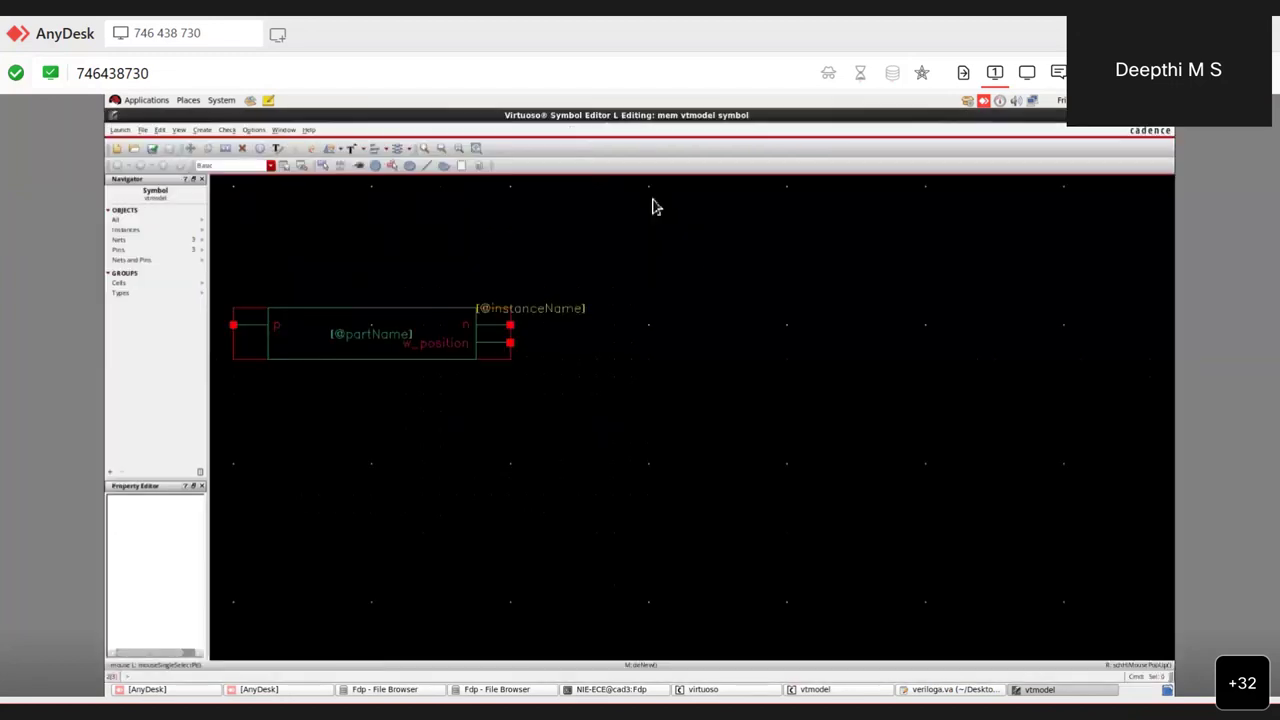
key("f")
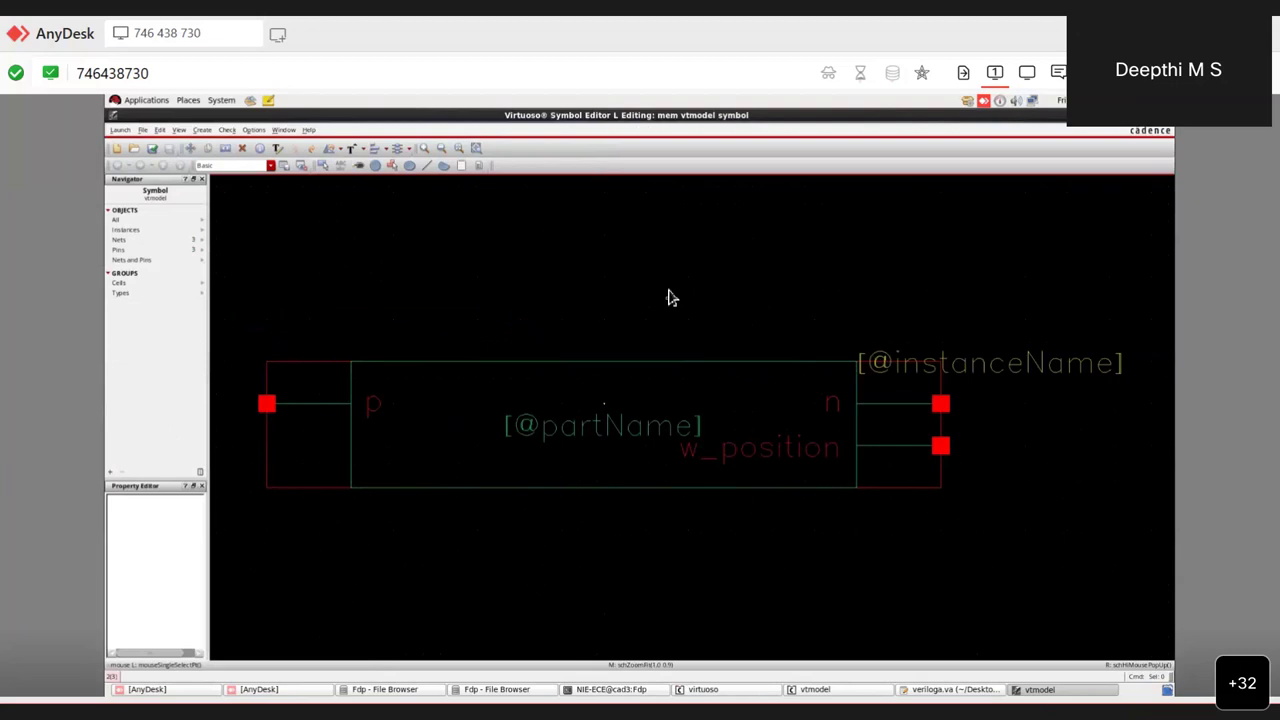
left_click(622, 430)
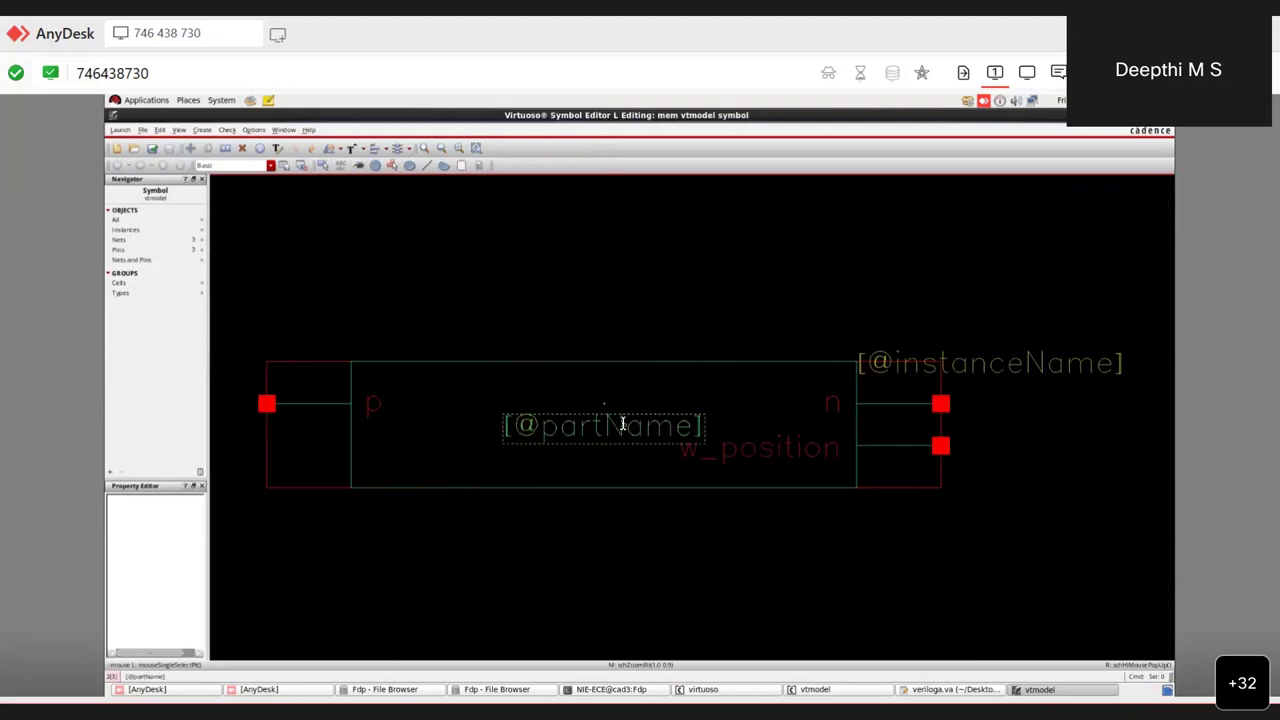
double_click(622, 426)
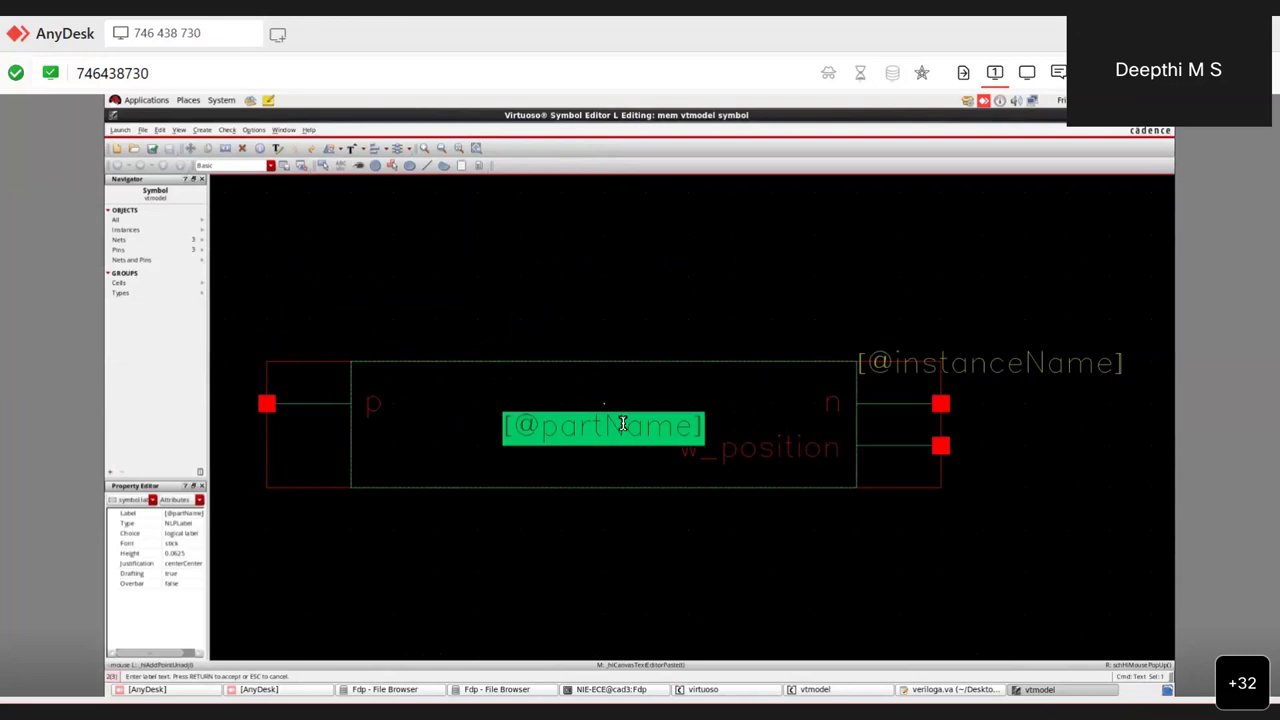
type("vt")
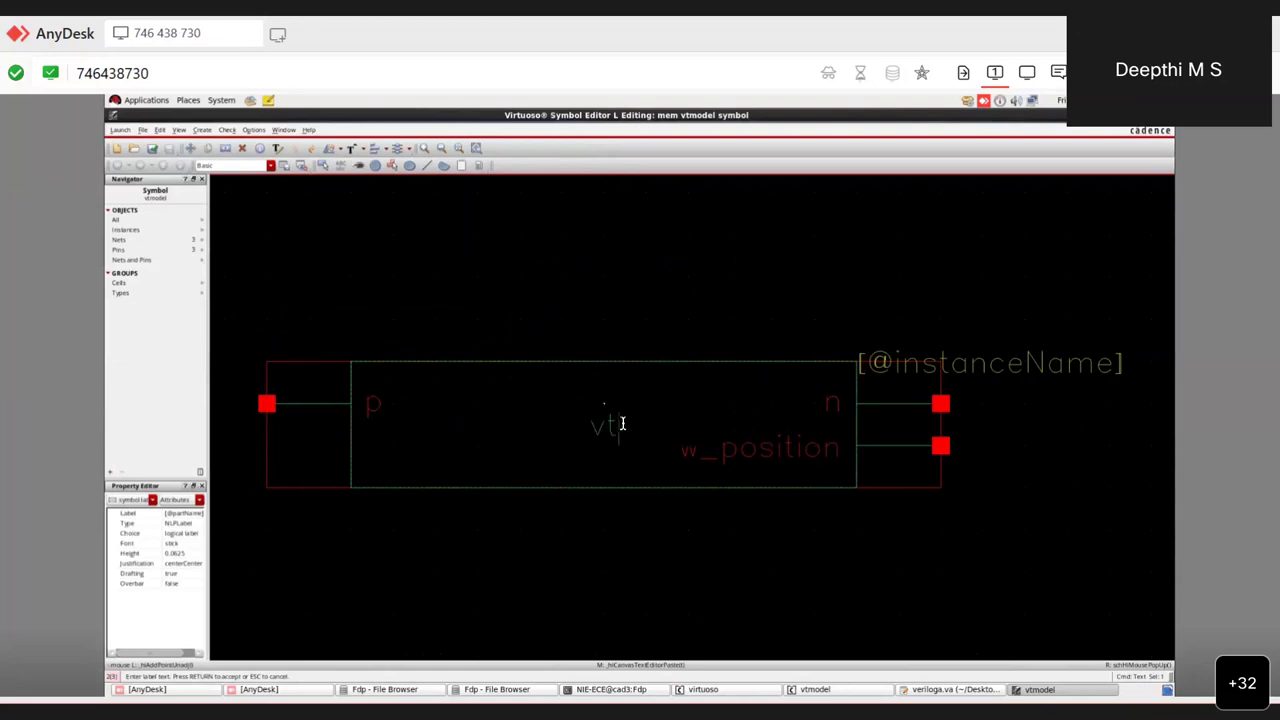
type("memristor")
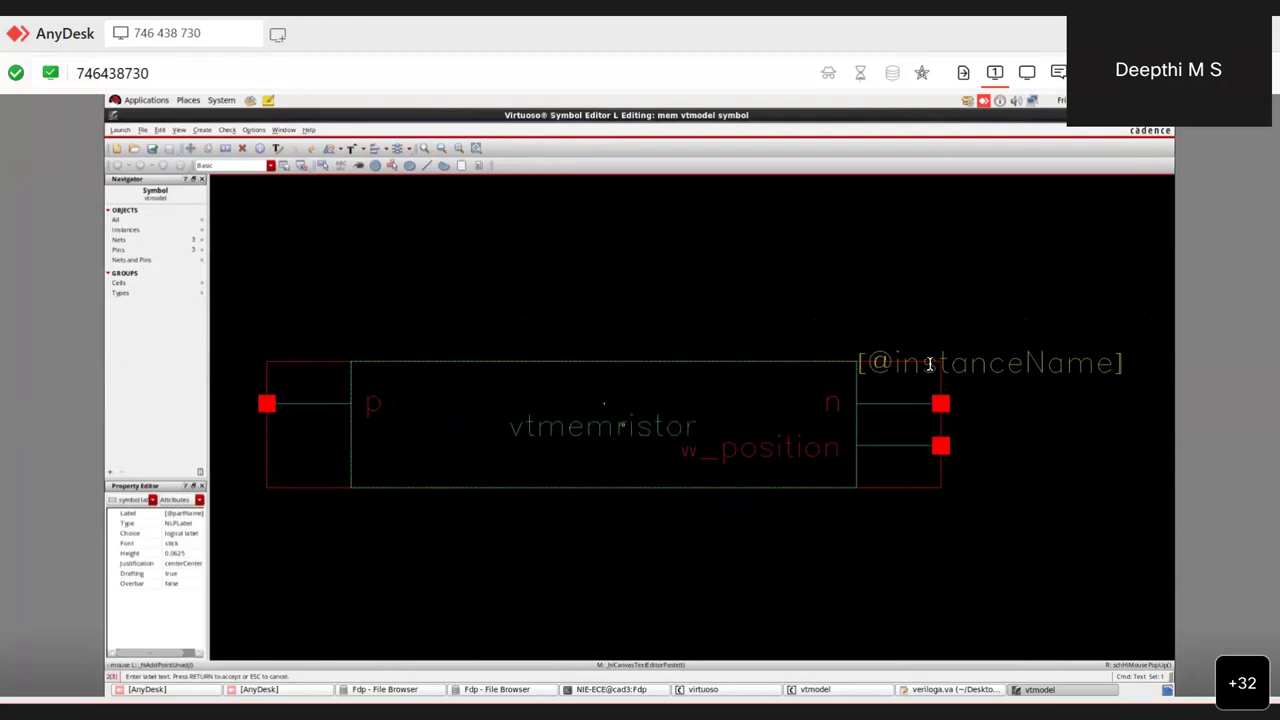
key("Return")
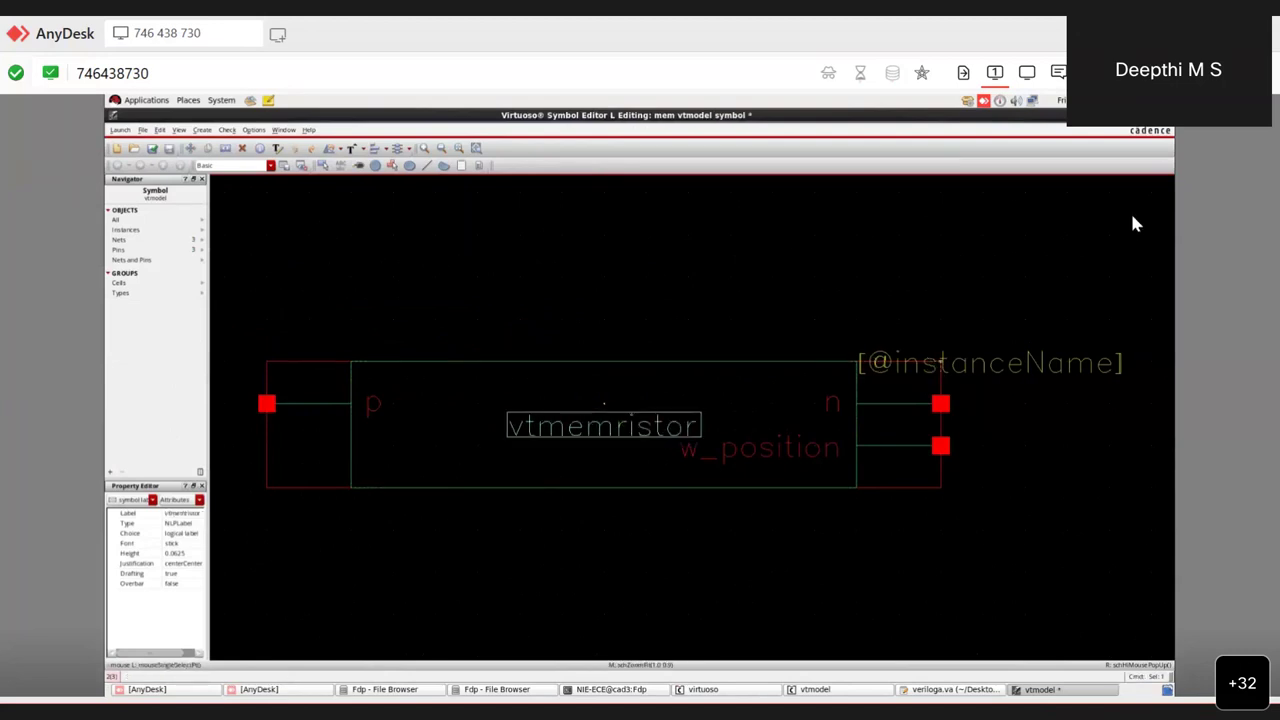
double_click(973, 360)
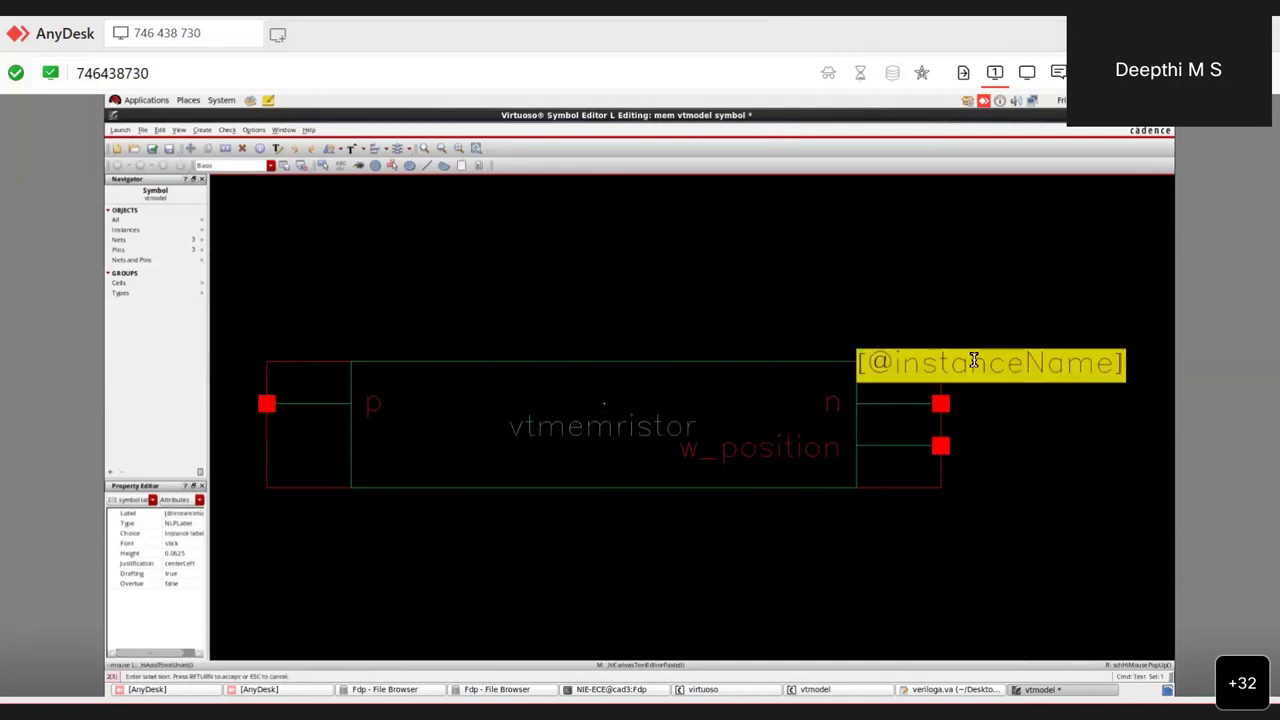
type("Me")
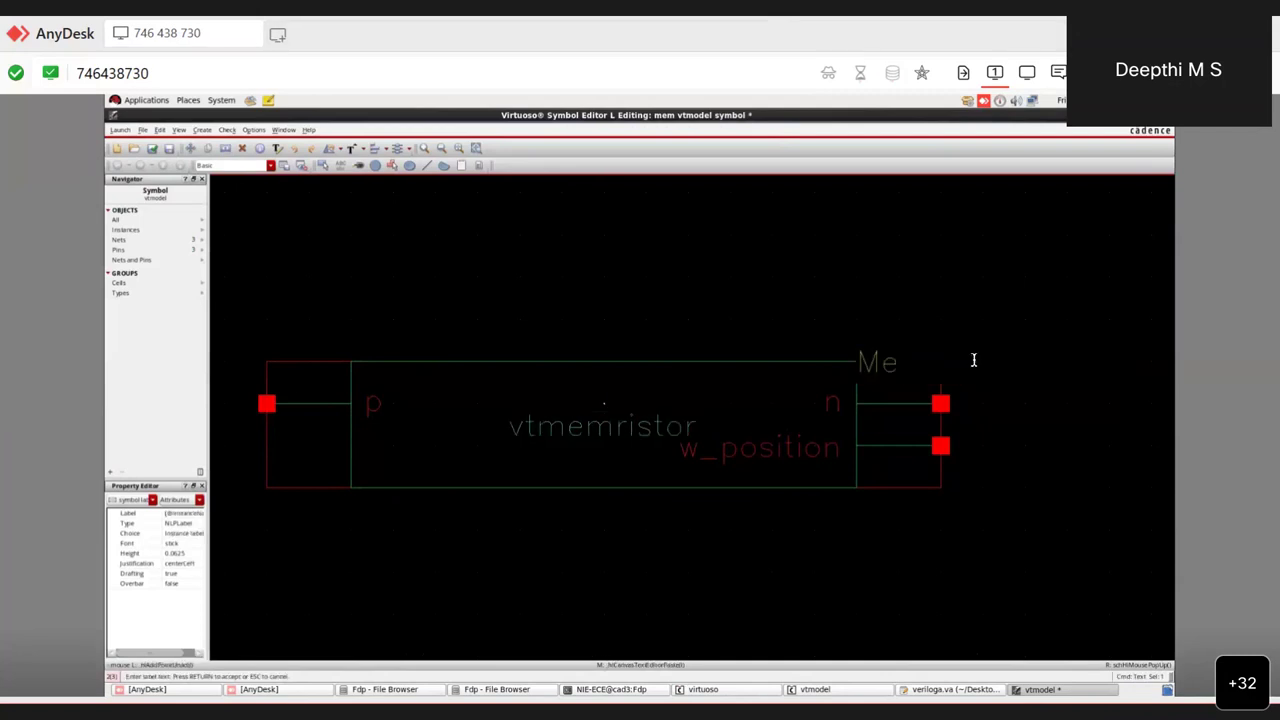
type("mvt")
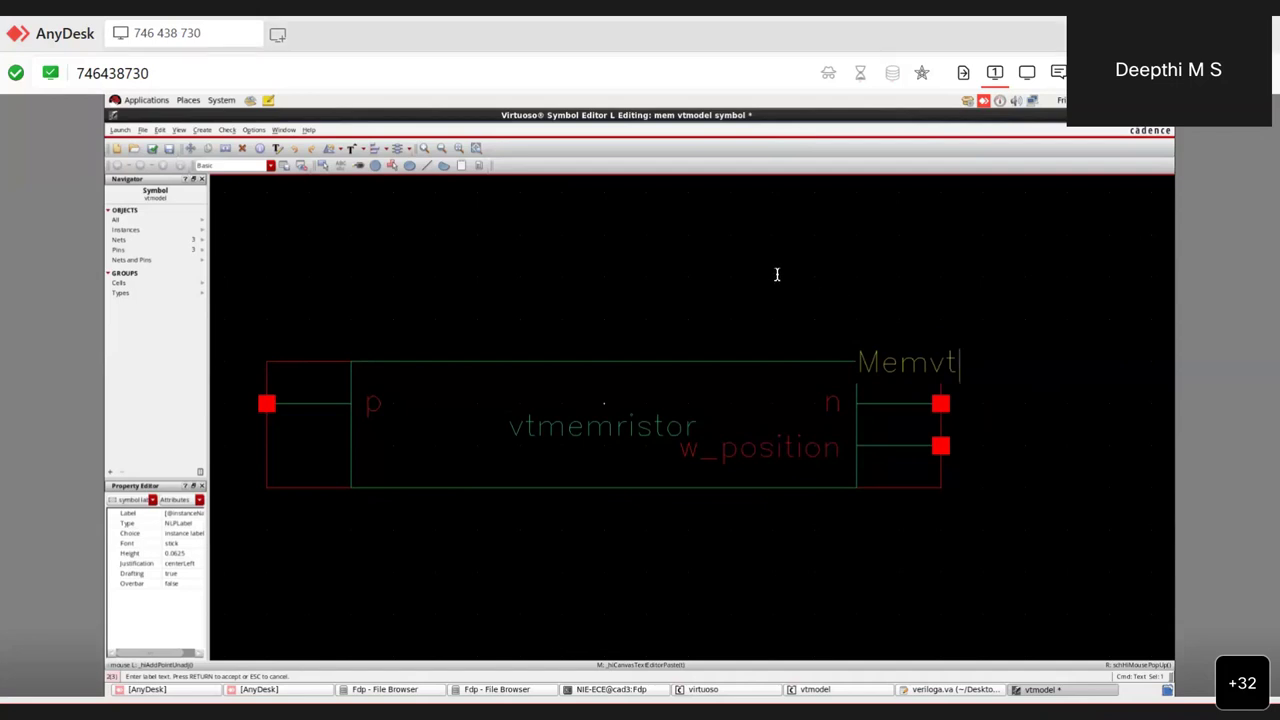
left_click(151, 150)
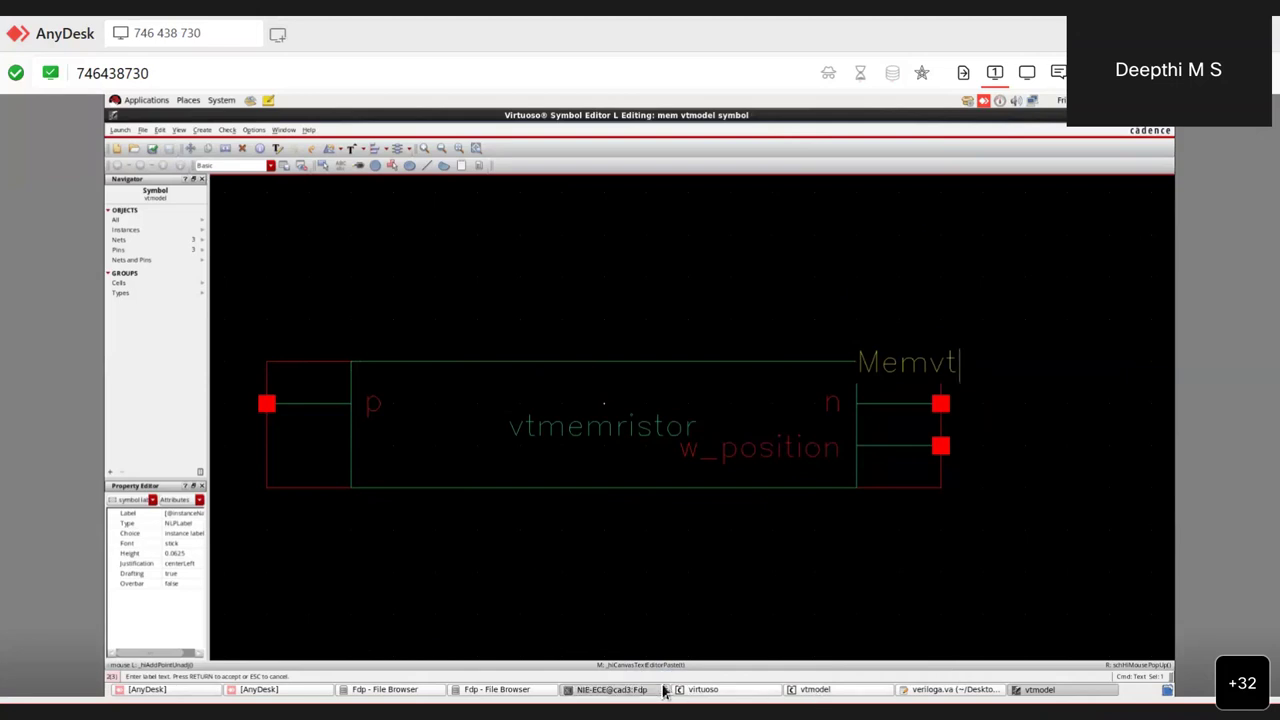
Bring up the Virtuoso log clear of the terminal, examine its check and save messages, and return to the symbol.
left_click(605, 690)
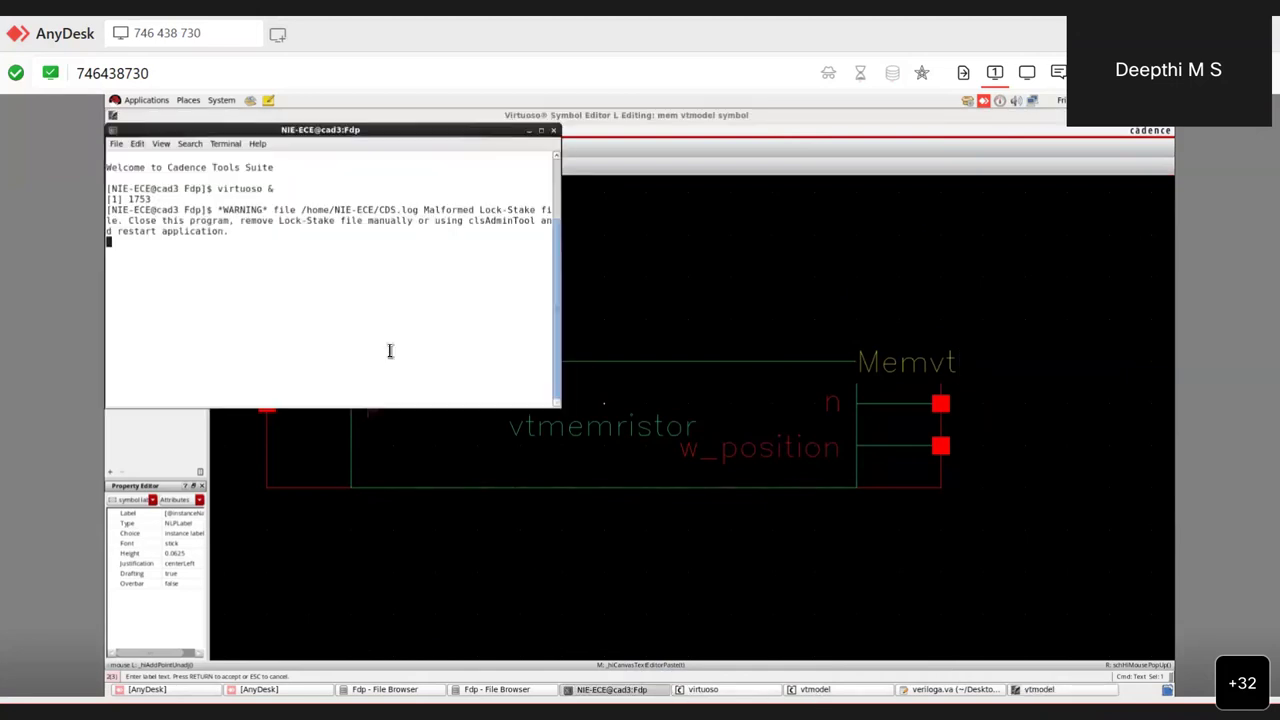
left_click(693, 690)
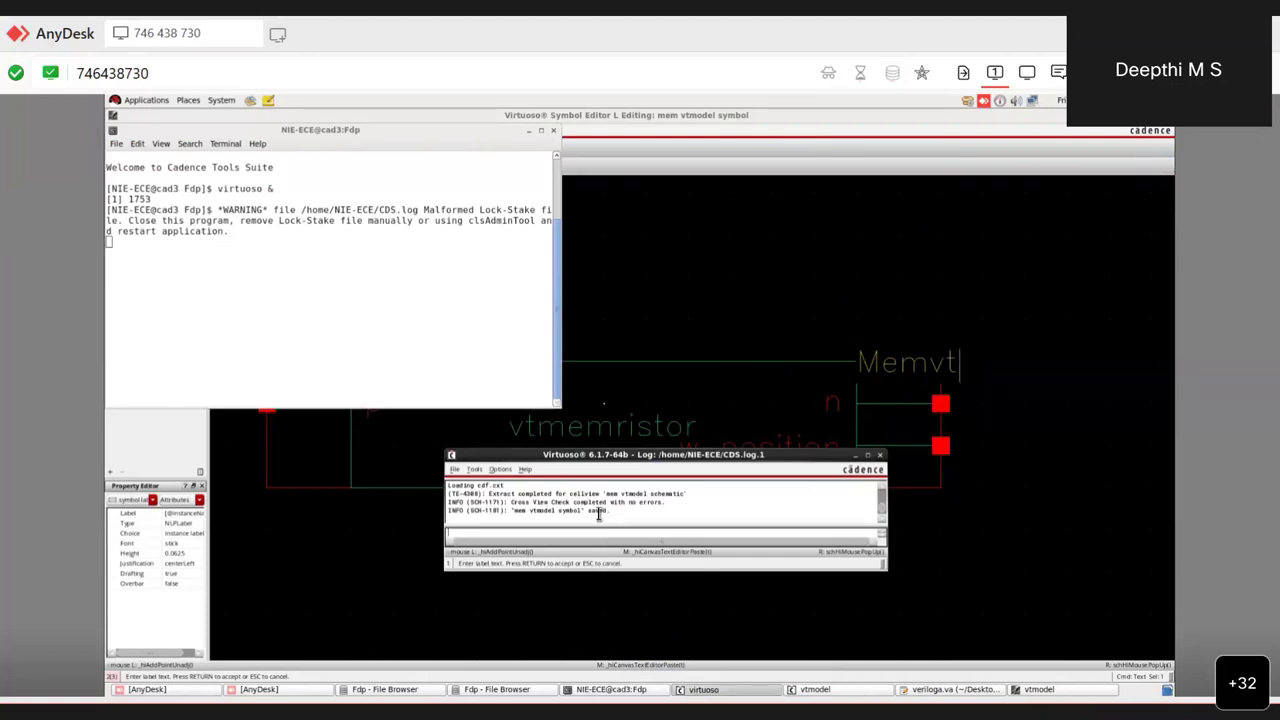
left_click(529, 131)
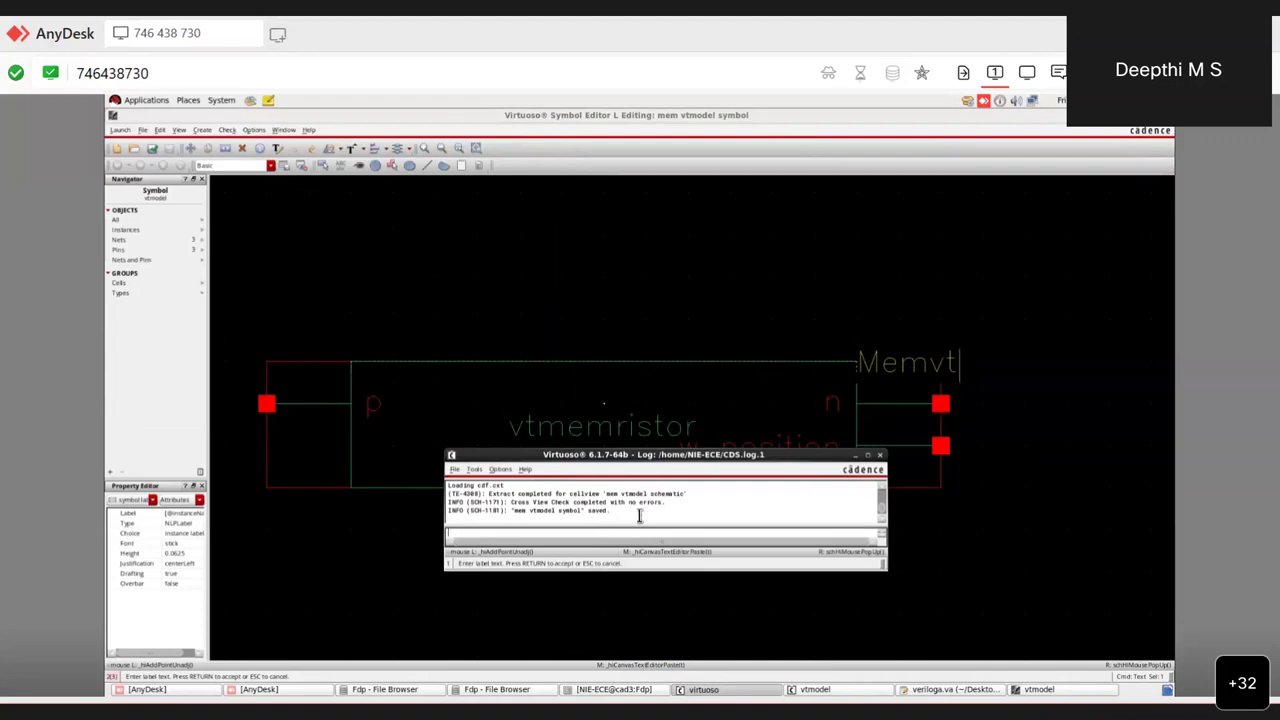
left_click_drag(610, 513, 511, 505)
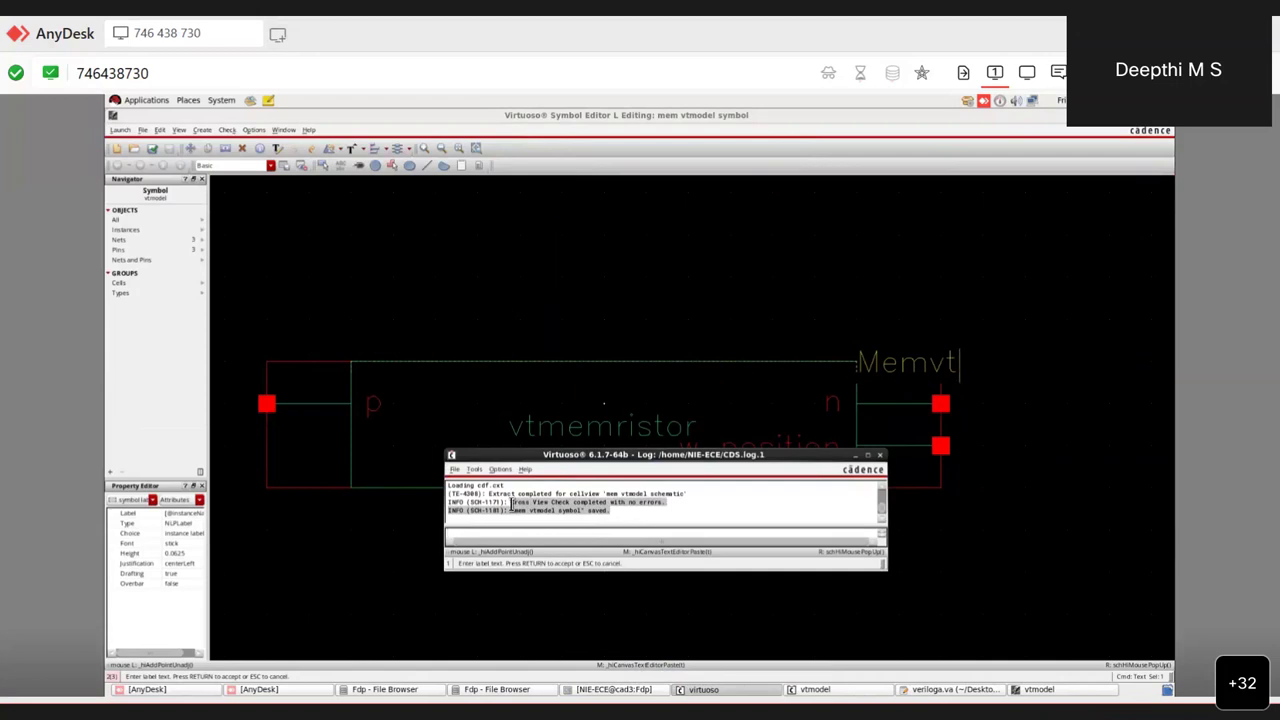
left_click(843, 247)
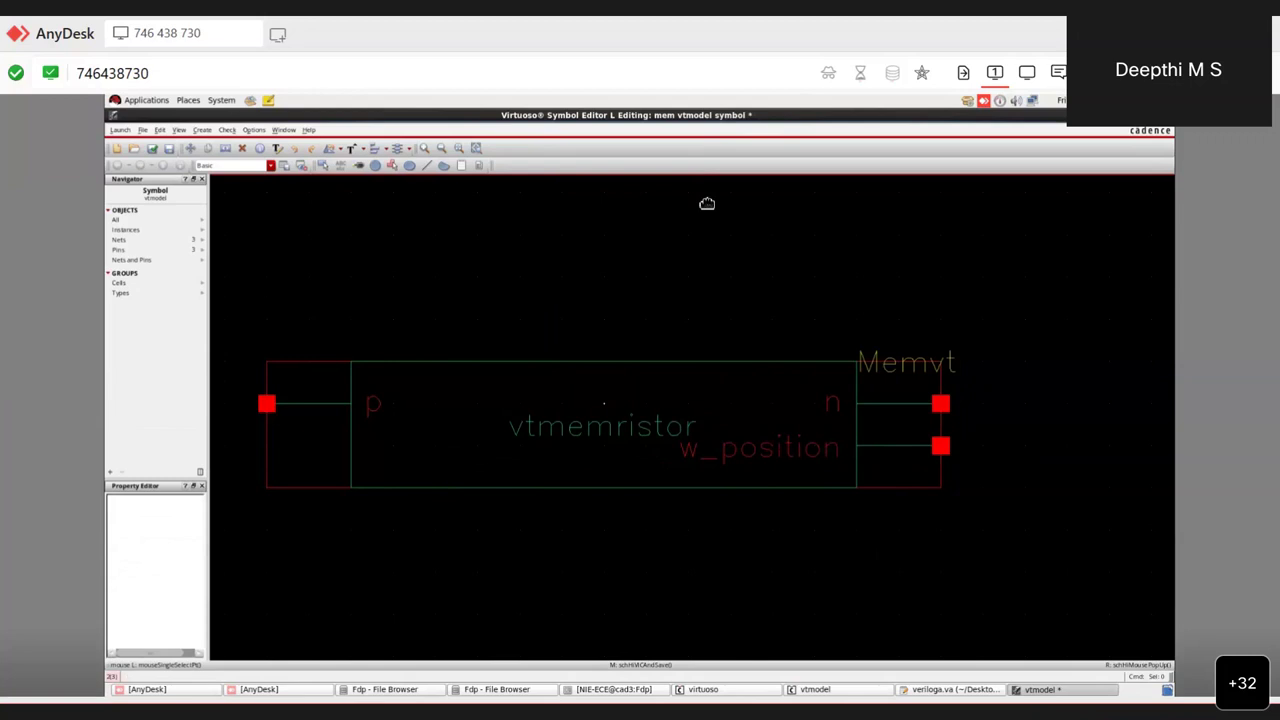
Close the symbol editor with its changes saved, and close the vtmodel VerilogA text editor.
key("alt+F5")
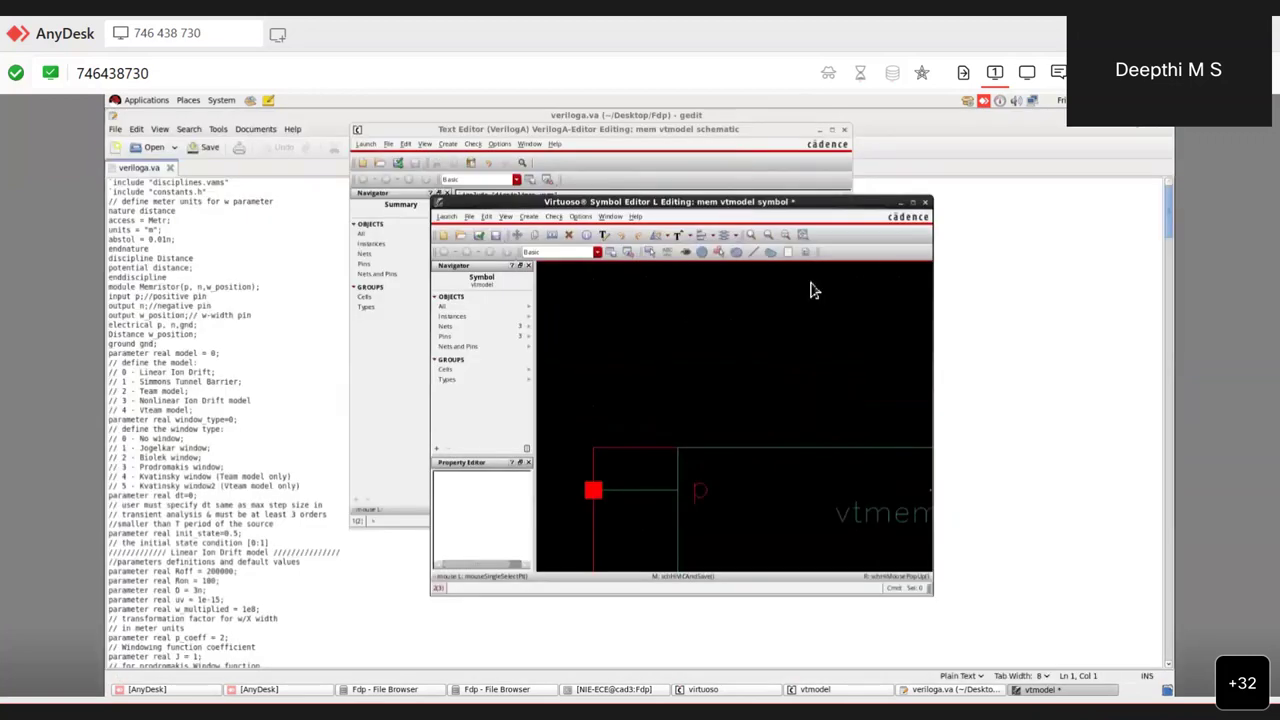
left_click(925, 204)
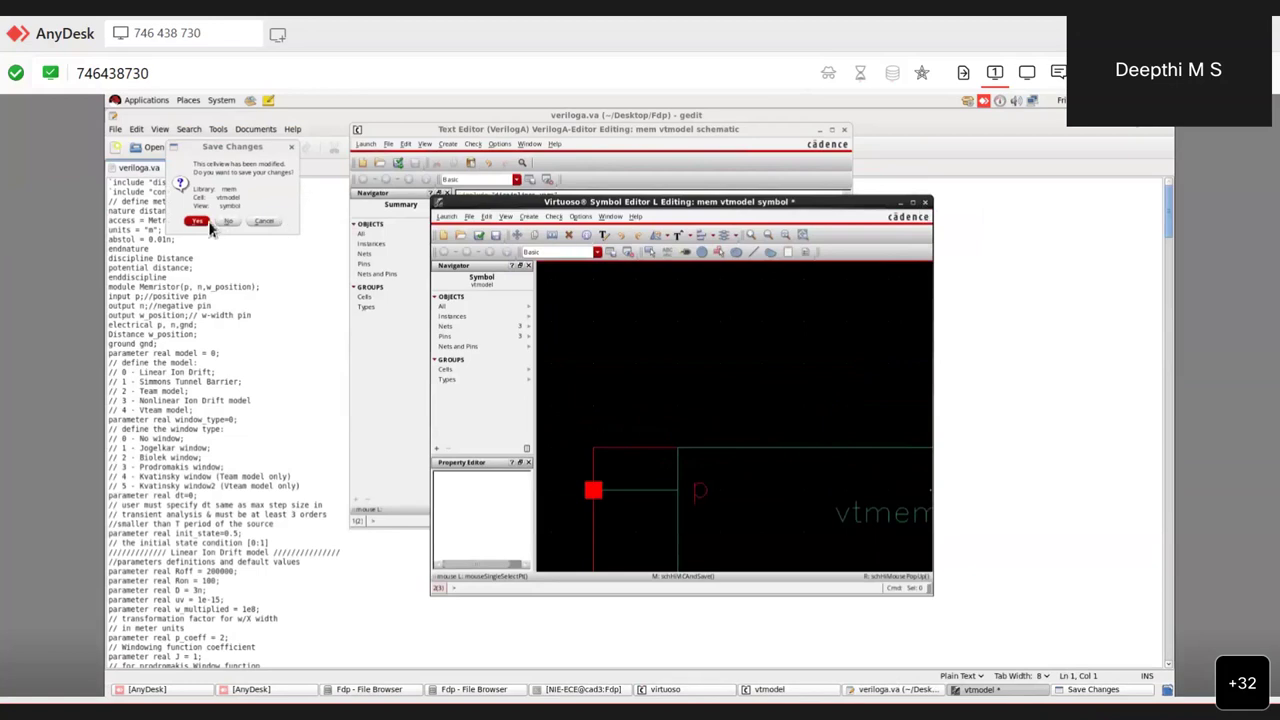
left_click(198, 223)
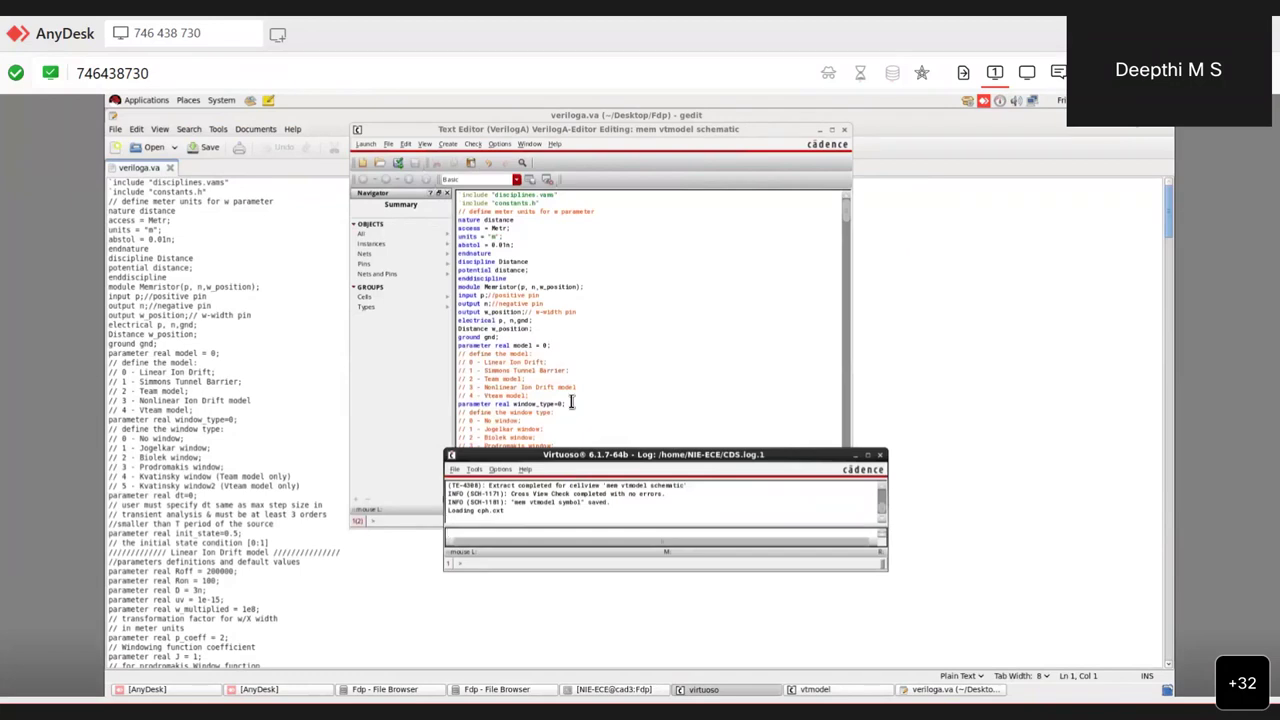
left_click(703, 276)
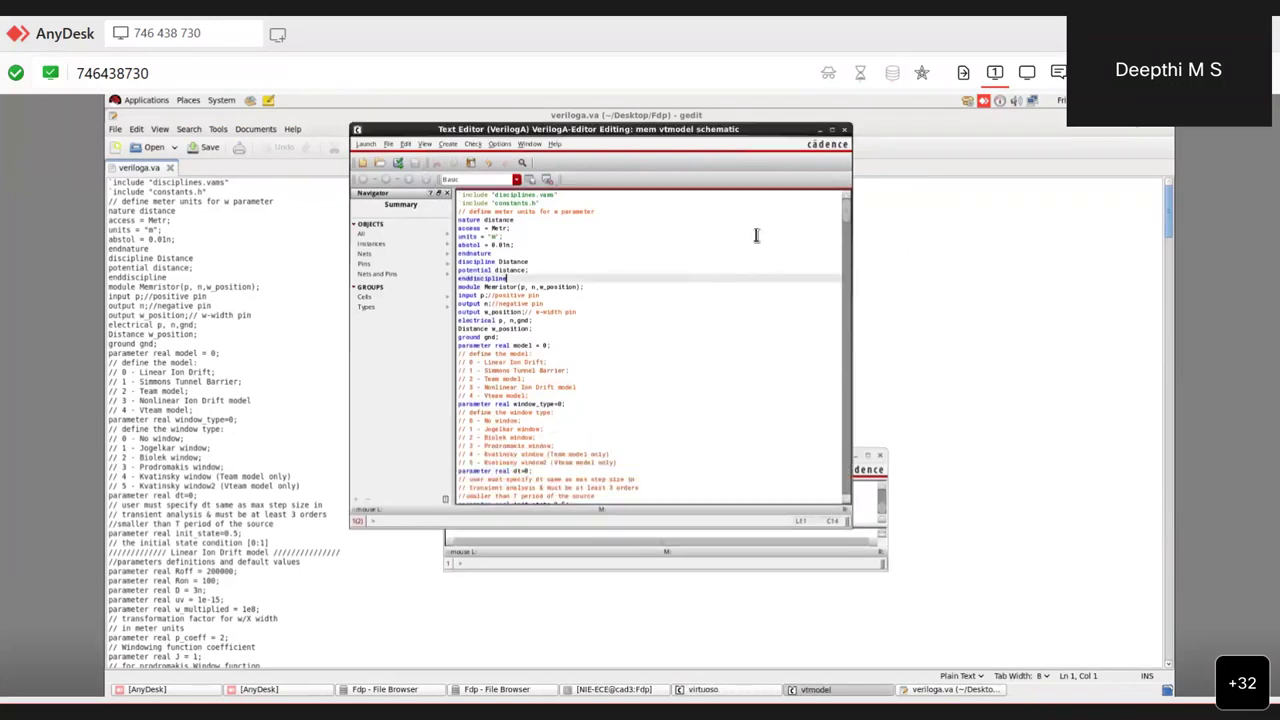
left_click(838, 130)
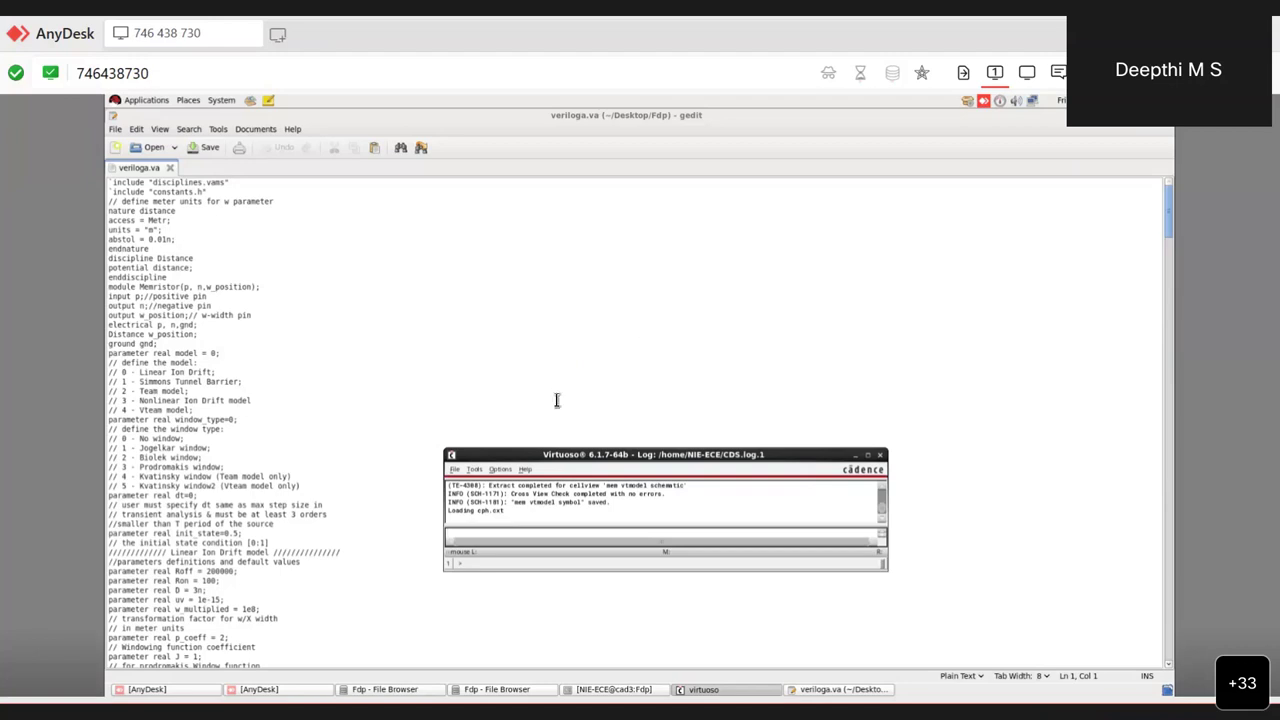
Begin a new cellview in the mem library, with the cell named vtmodel_circuit and the view named schematic.
left_click(457, 472)
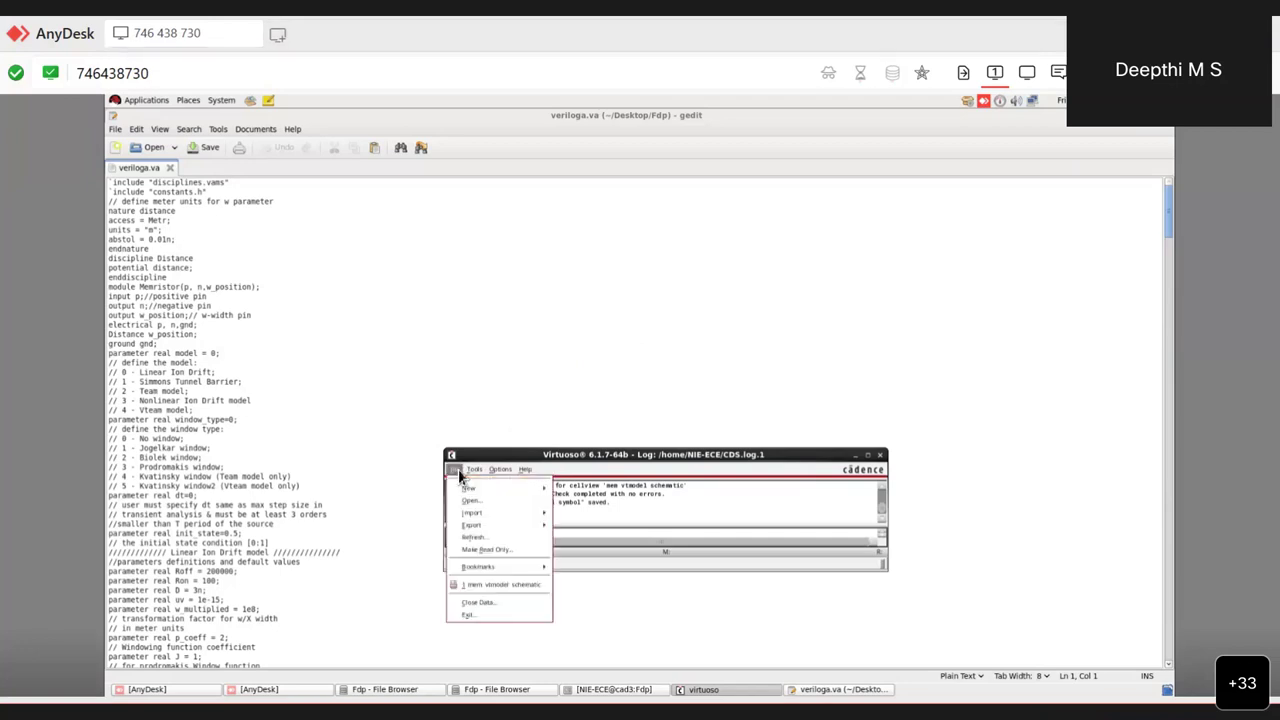
mouse_move(461, 492)
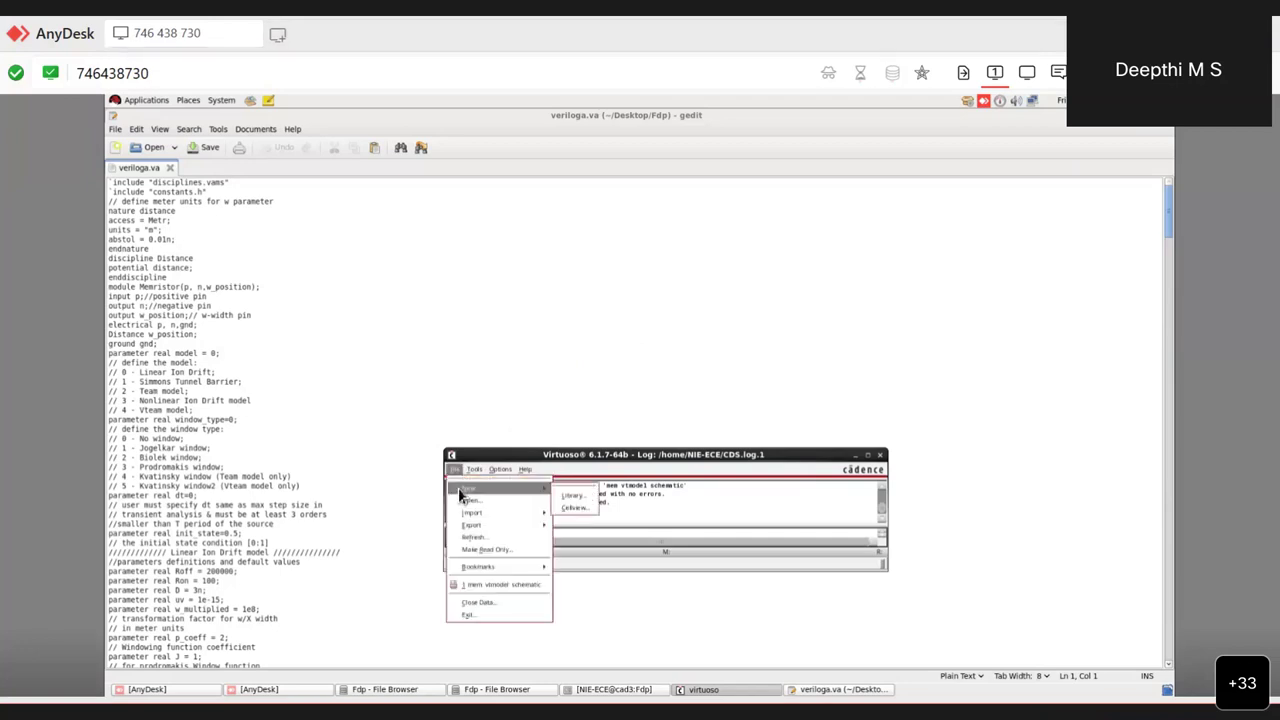
mouse_move(546, 490)
left_click(562, 510)
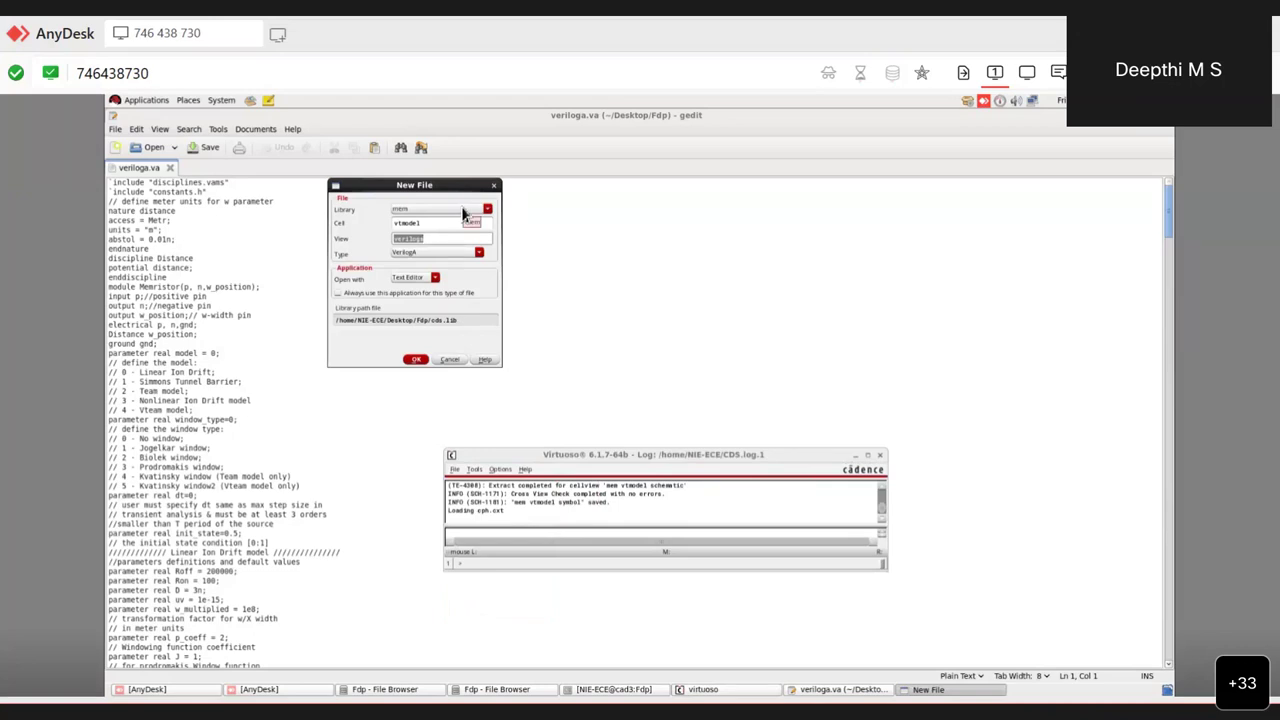
left_click(454, 223)
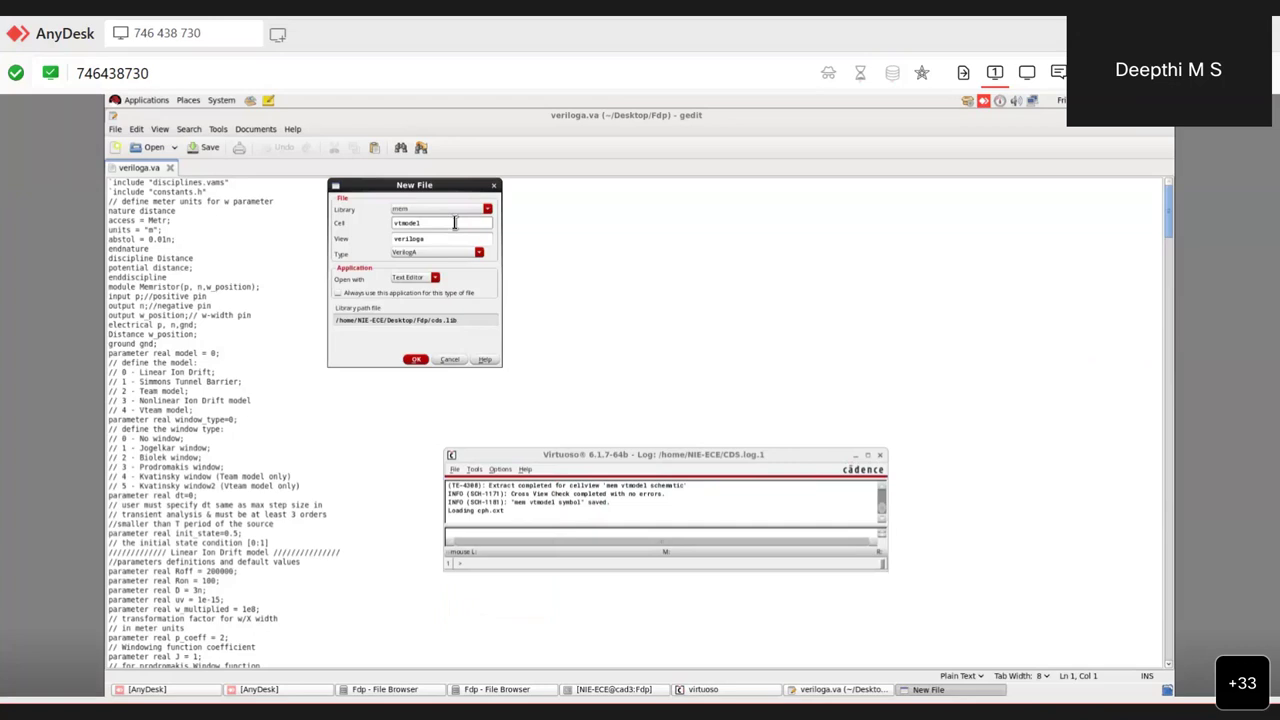
type("_circuit")
left_click(463, 240)
left_click_drag(463, 240, 394, 240)
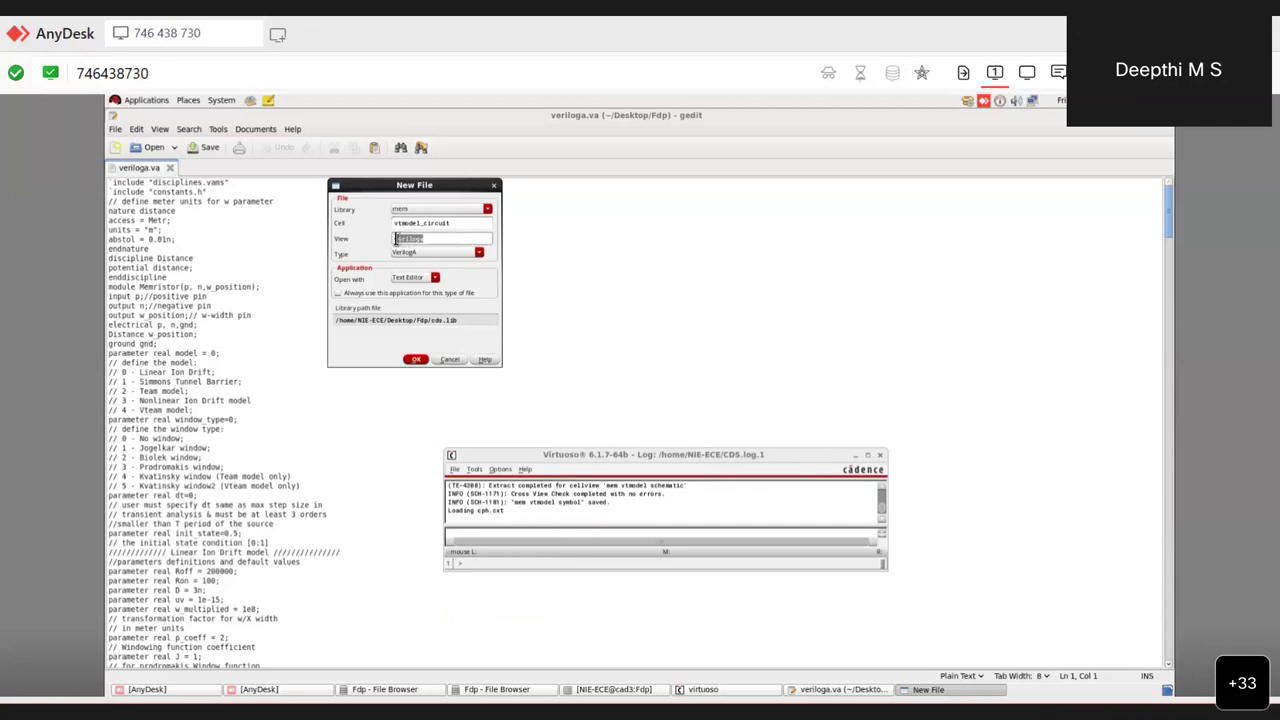
type("schematic")
Create the vtmodel_circuit cellview as type schematic opened with Schematics XL, and maximize its editor.
left_click(412, 252)
left_click(413, 255)
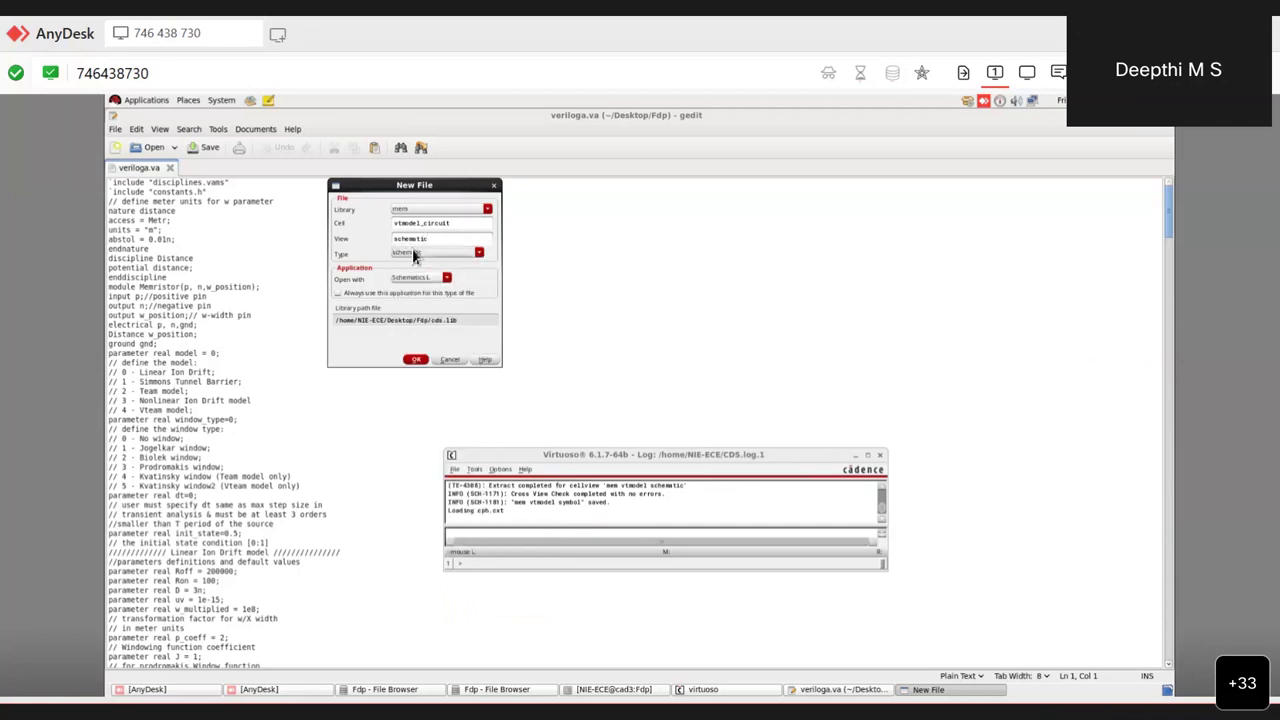
left_click(460, 283)
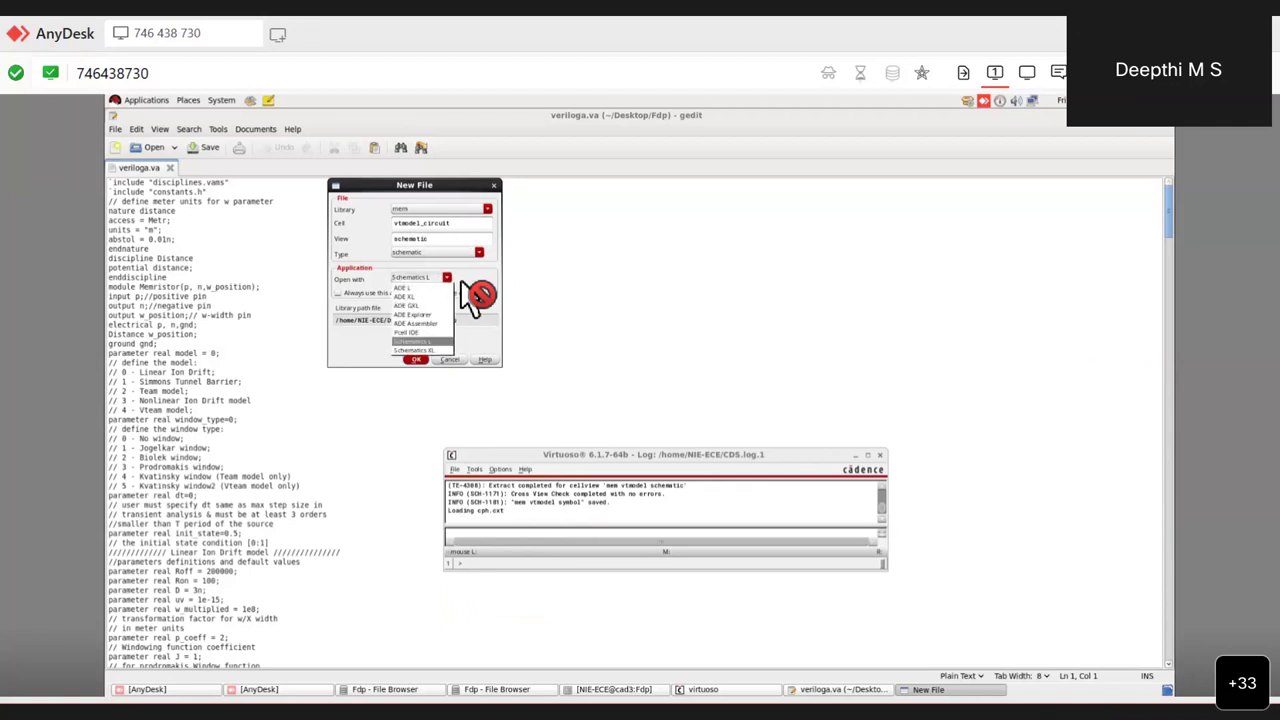
left_click(453, 290)
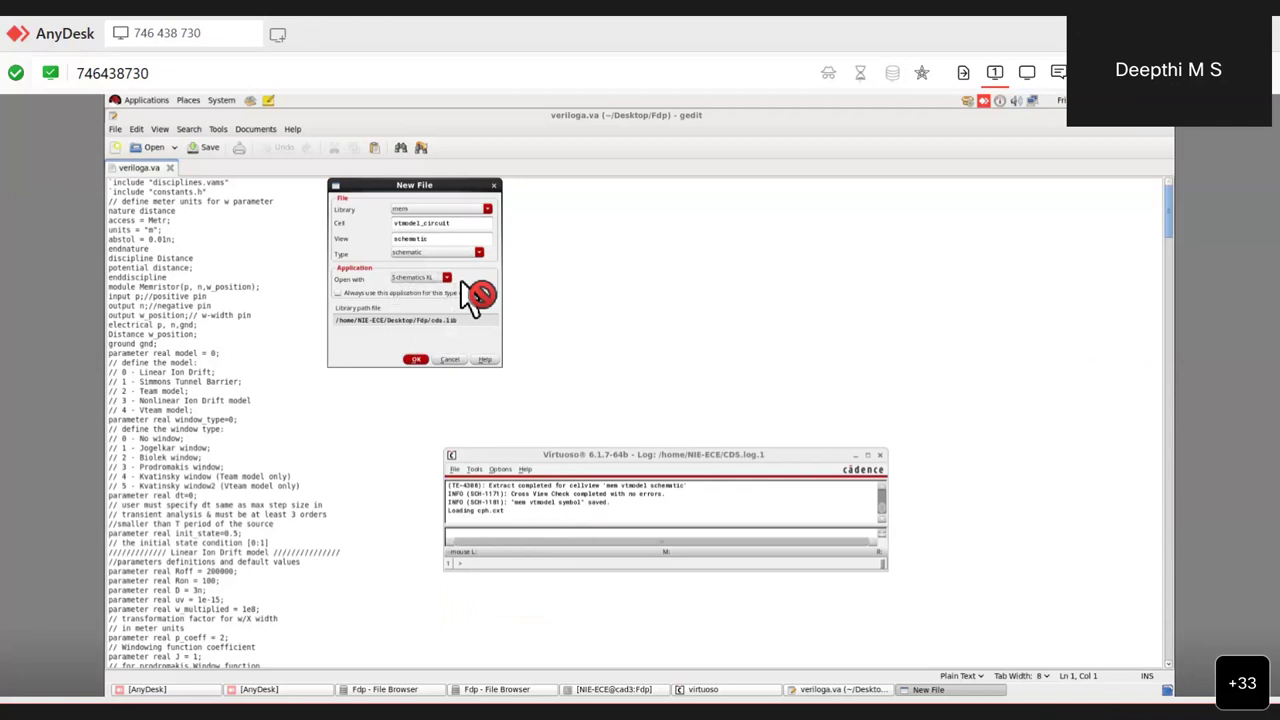
left_click(420, 360)
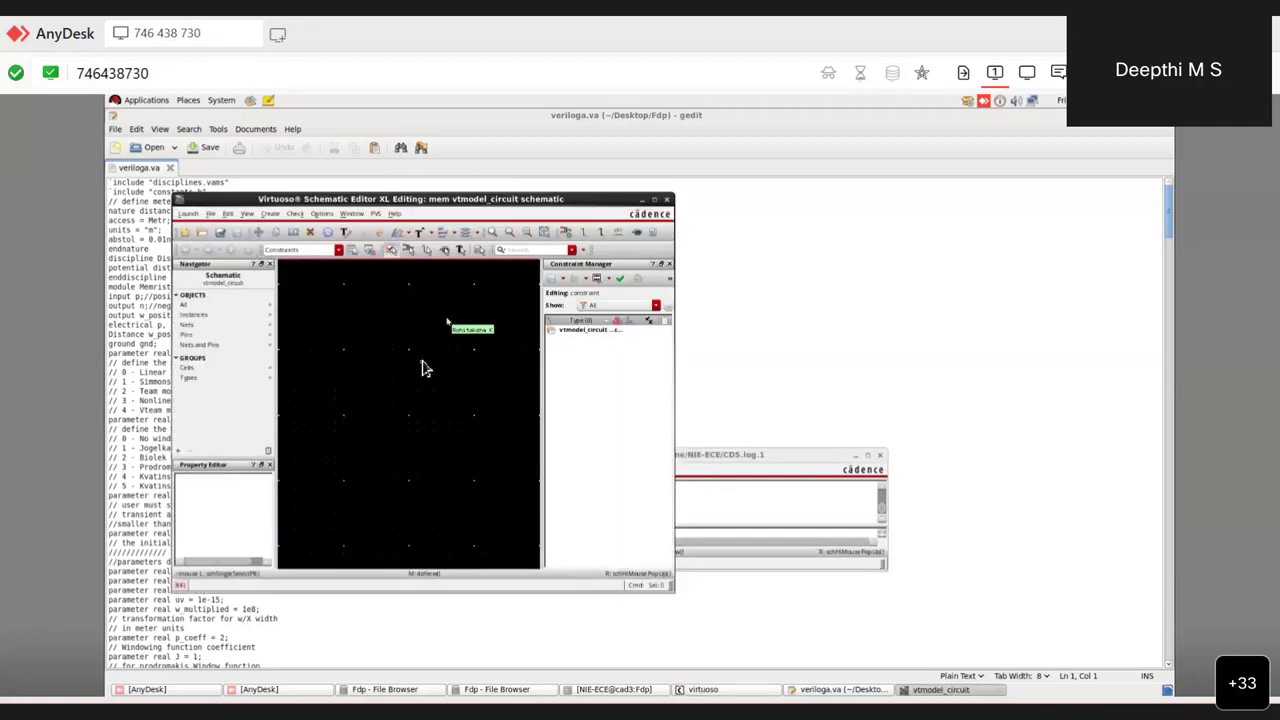
left_click(655, 201)
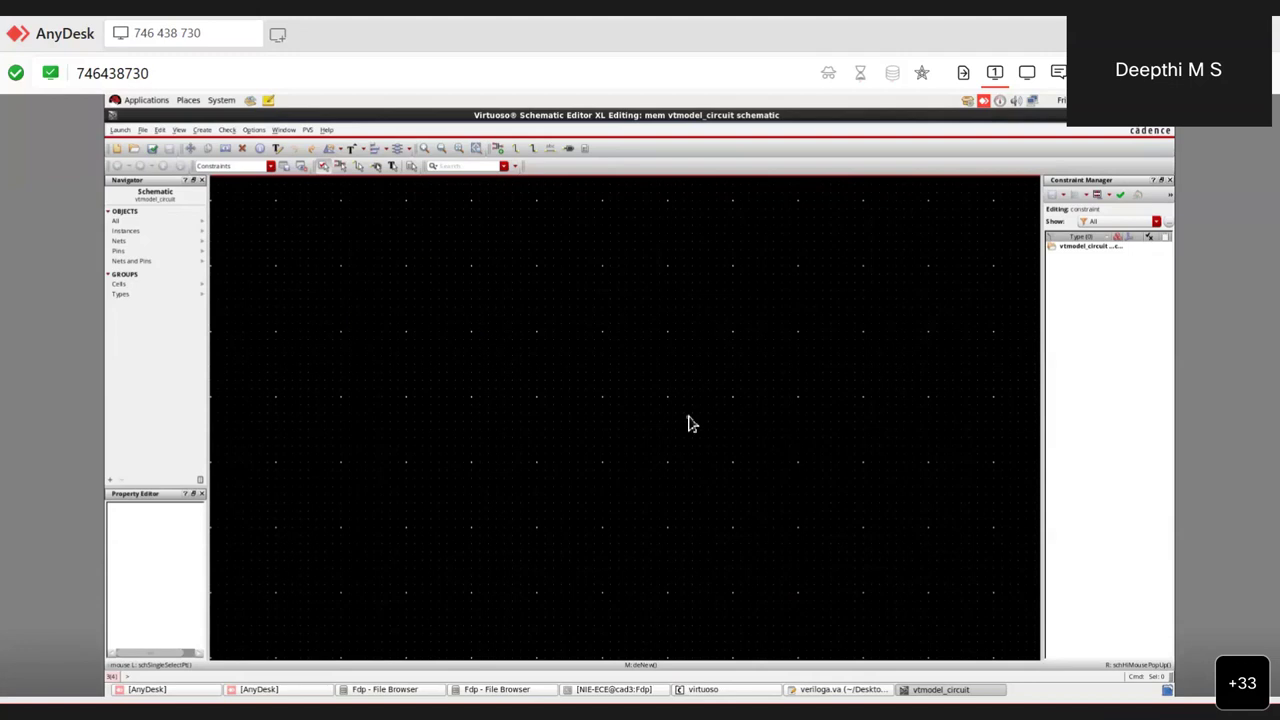
Start adding an instance of the vtmodel cell from the mem library, using its symbol view.
left_click(501, 153)
left_click(492, 205)
left_click(492, 205)
left_click(432, 202)
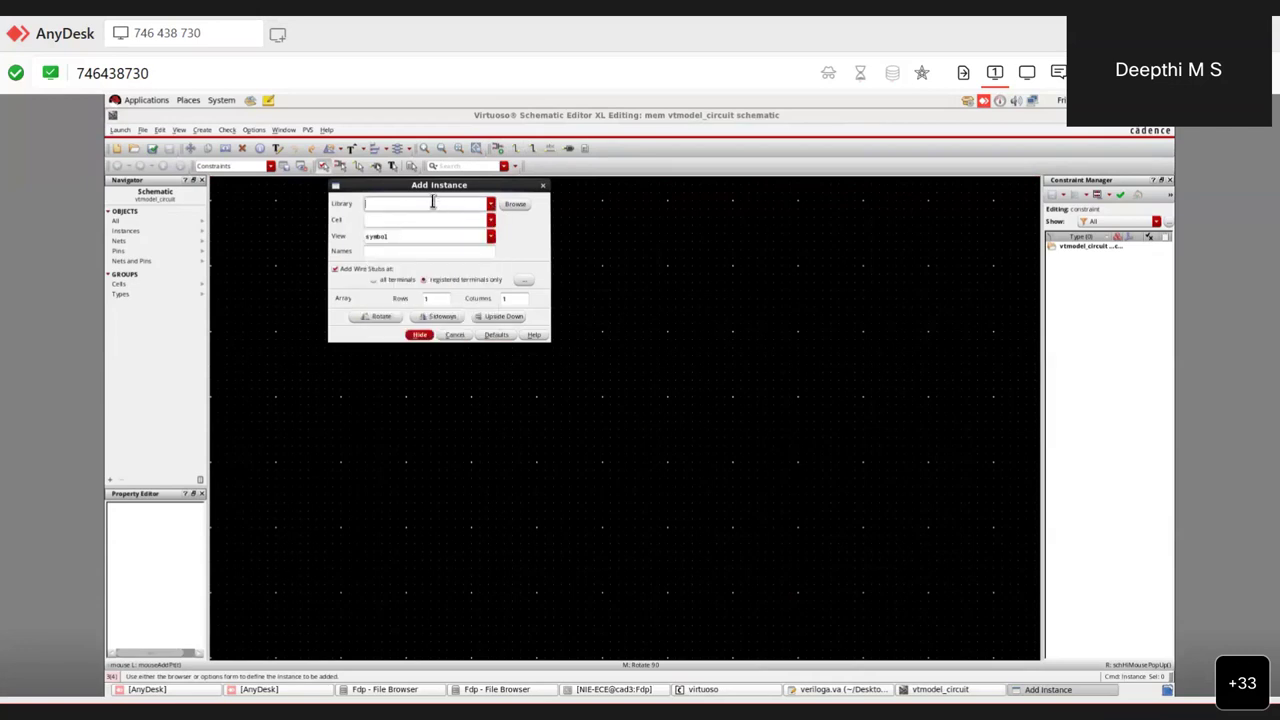
type("mem")
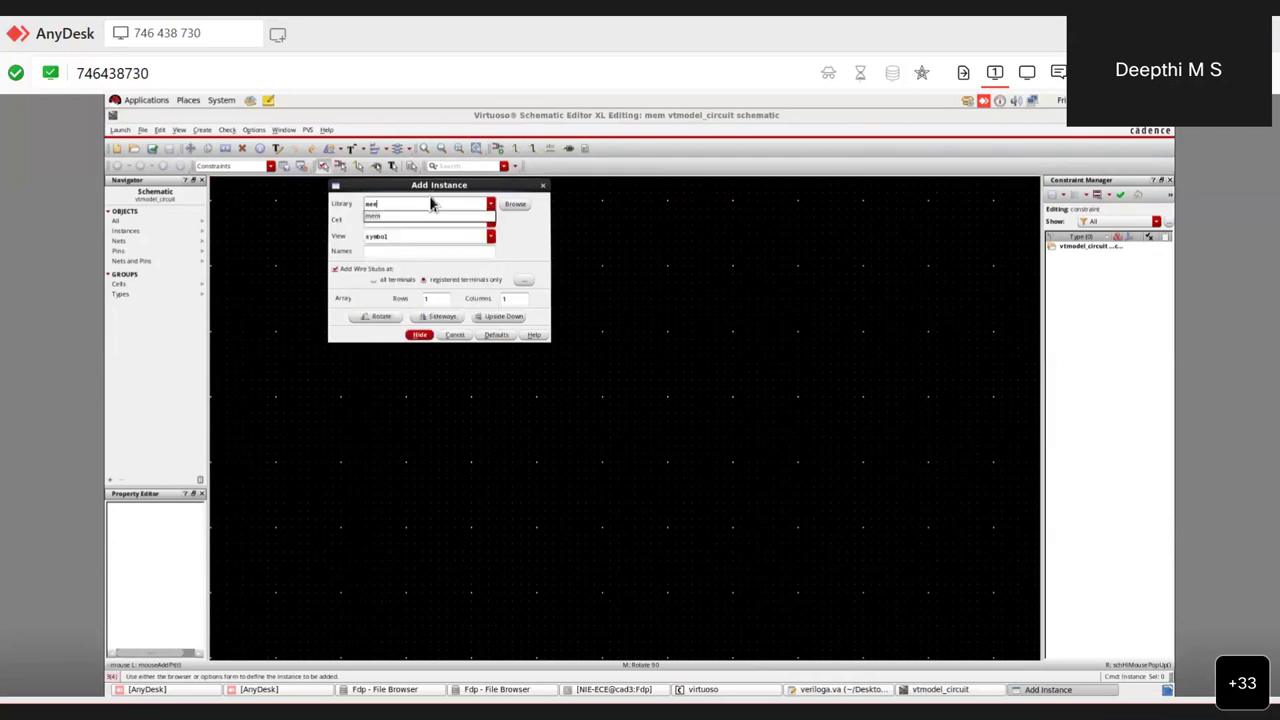
left_click(413, 220)
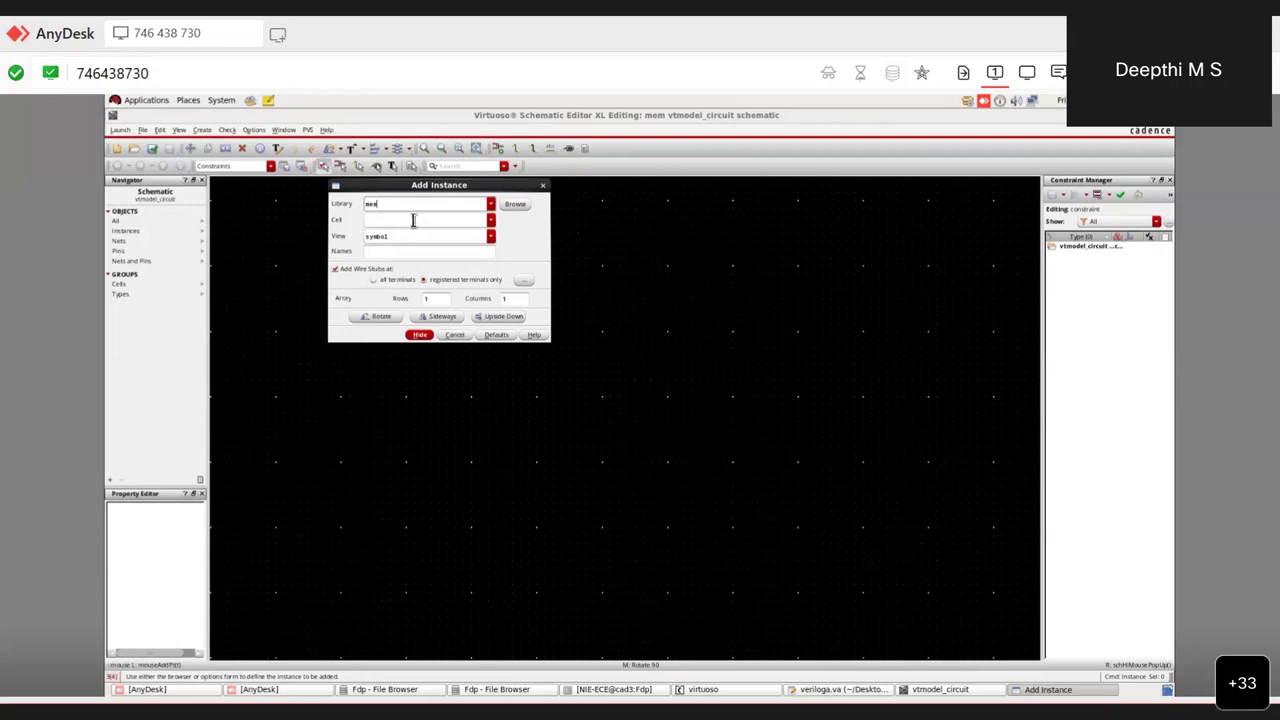
left_click(413, 220)
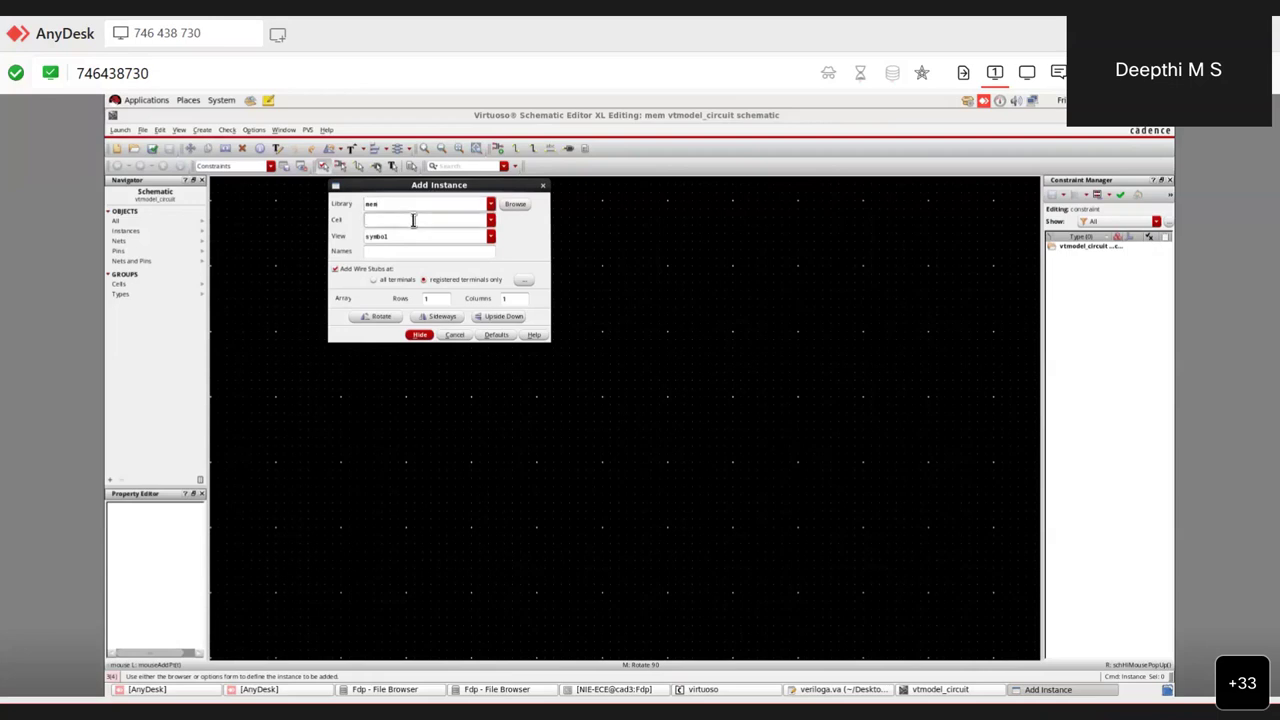
left_click(490, 221)
left_click(491, 224)
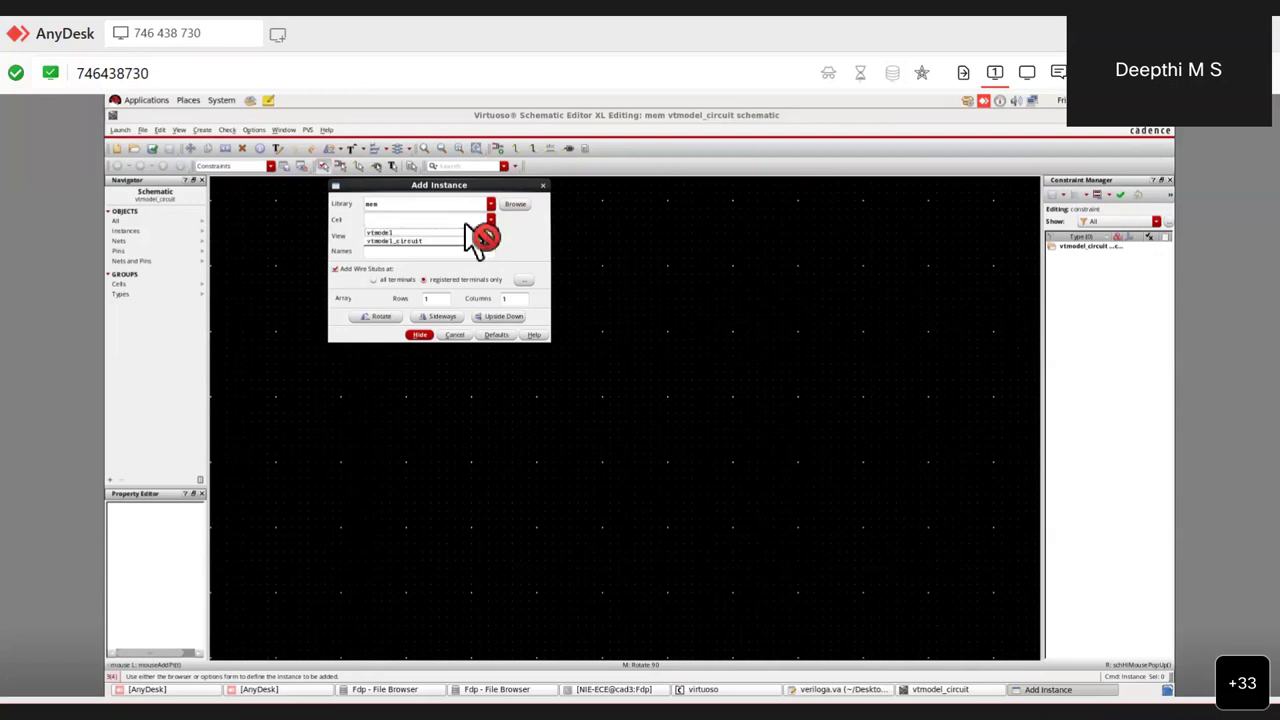
left_click(466, 226)
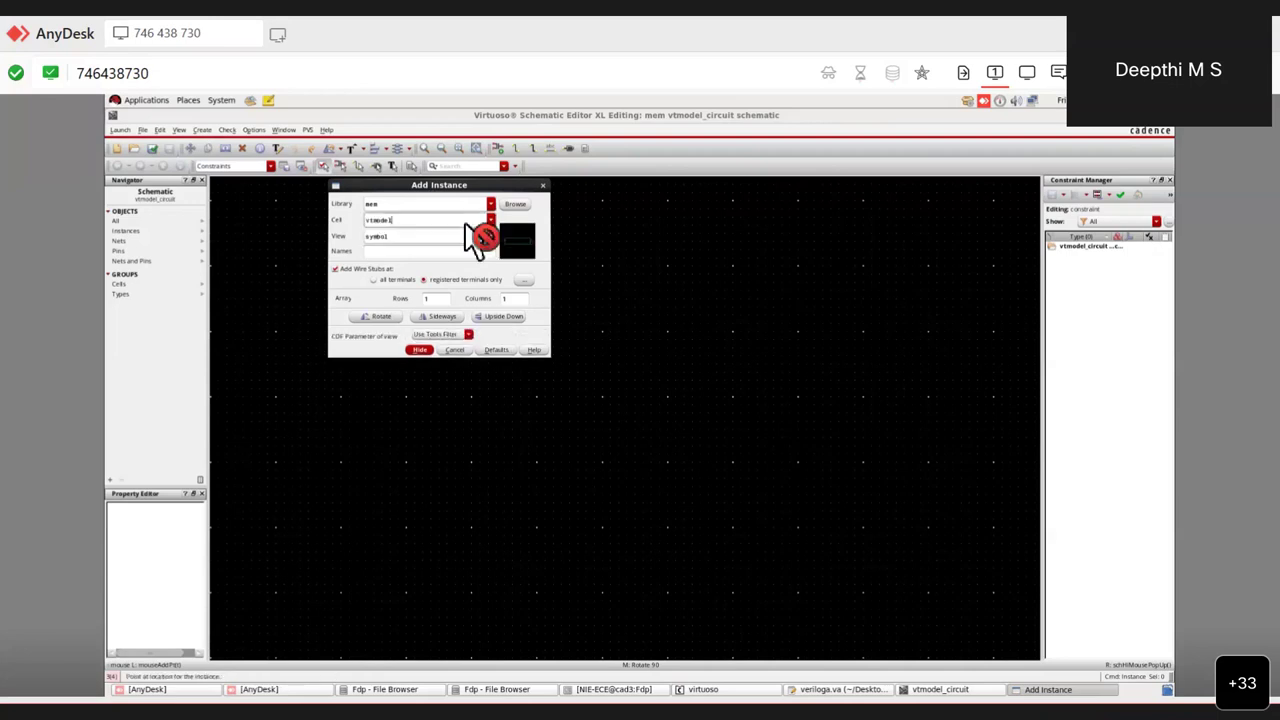
left_click(466, 238)
Place one vtmodel memristor symbol in the upper middle of the vtmodel_circuit schematic.
left_click(420, 352)
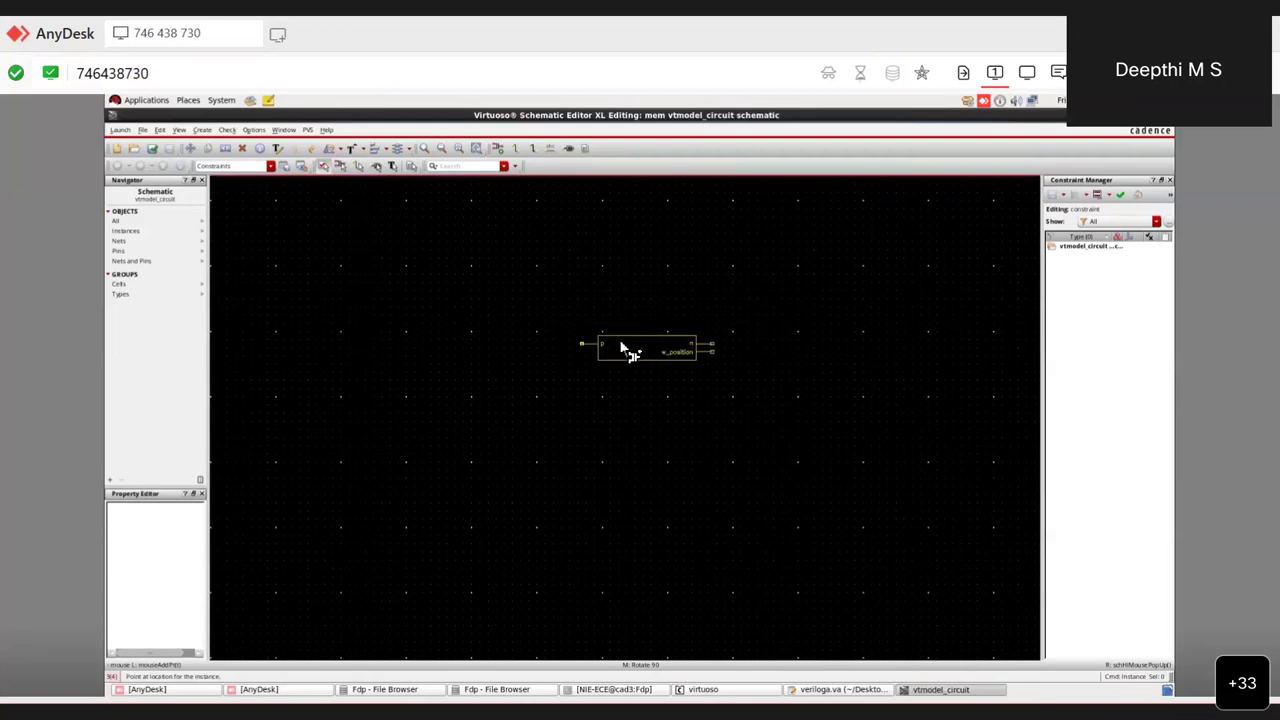
left_click(545, 343)
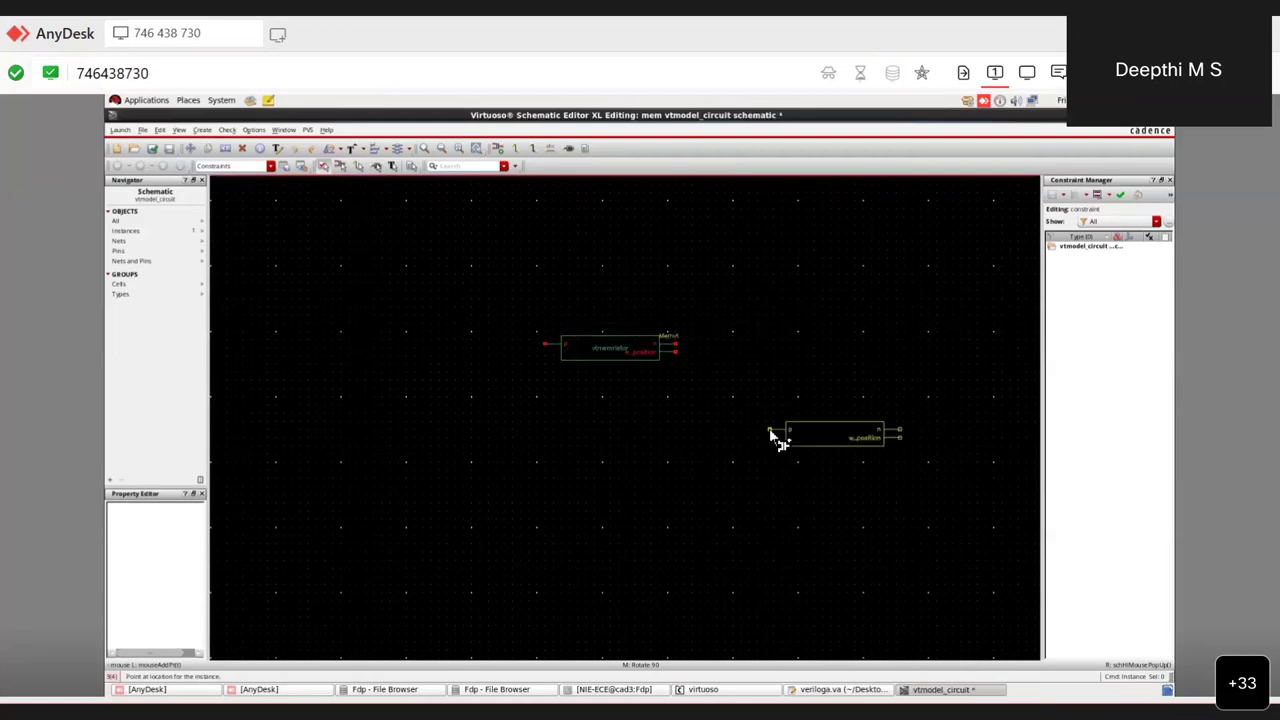
key("Escape")
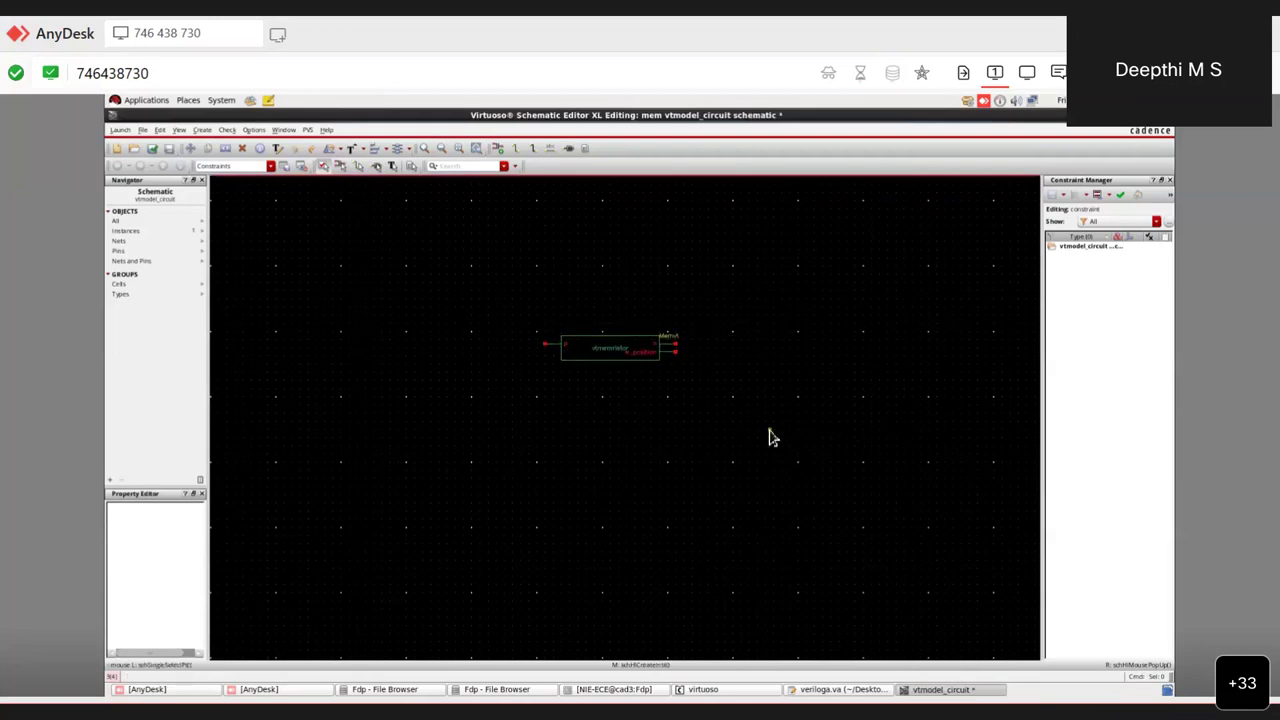
key("f")
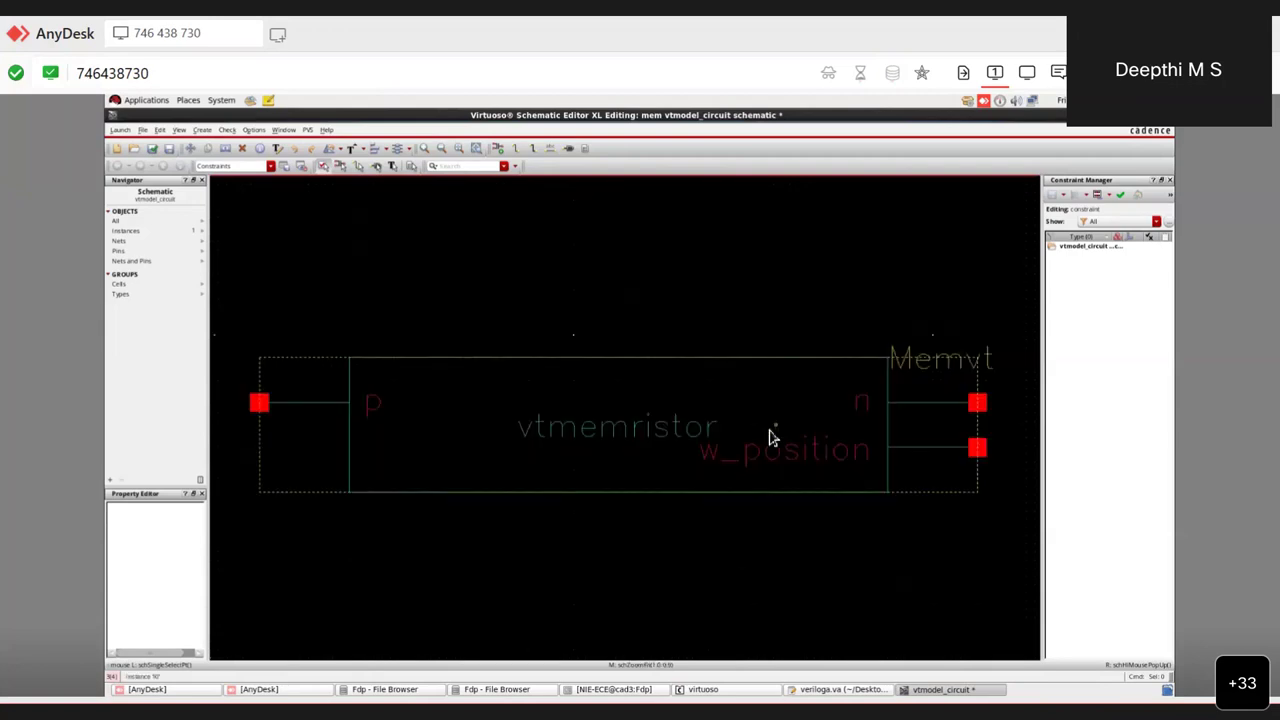
scroll(772, 437, "down", 2)
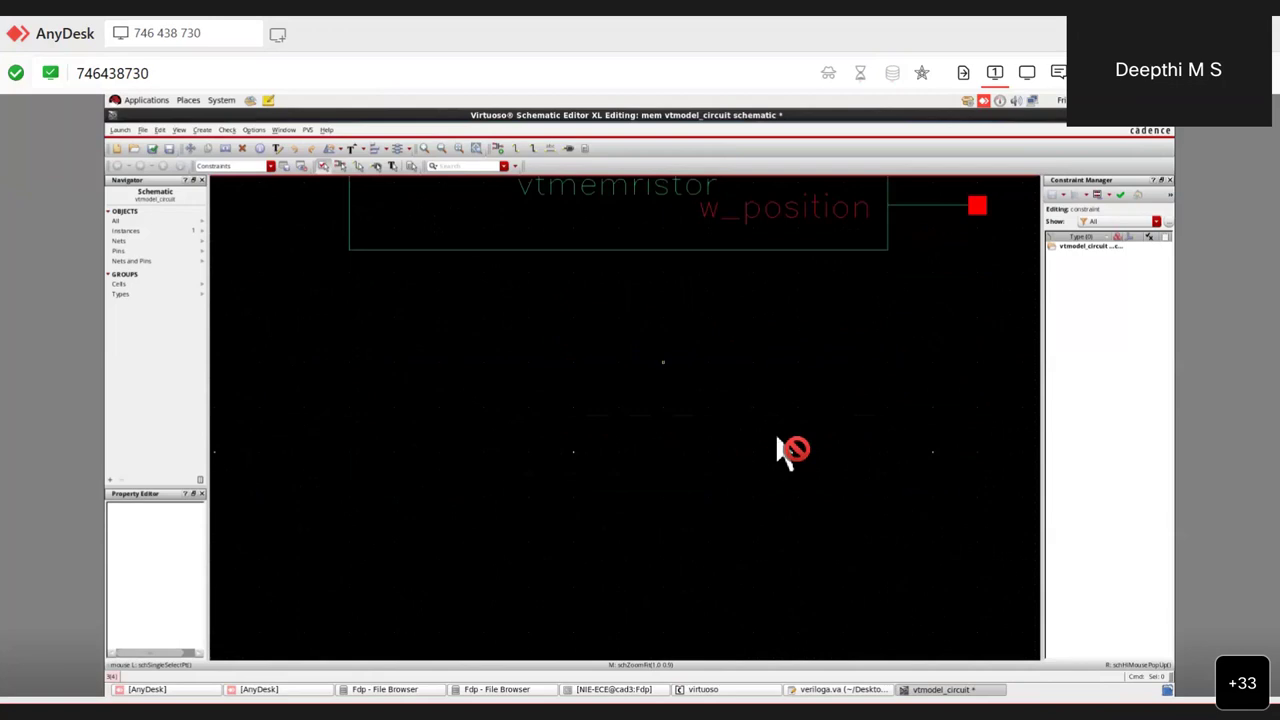
key("shift+z")
key("shift+z")
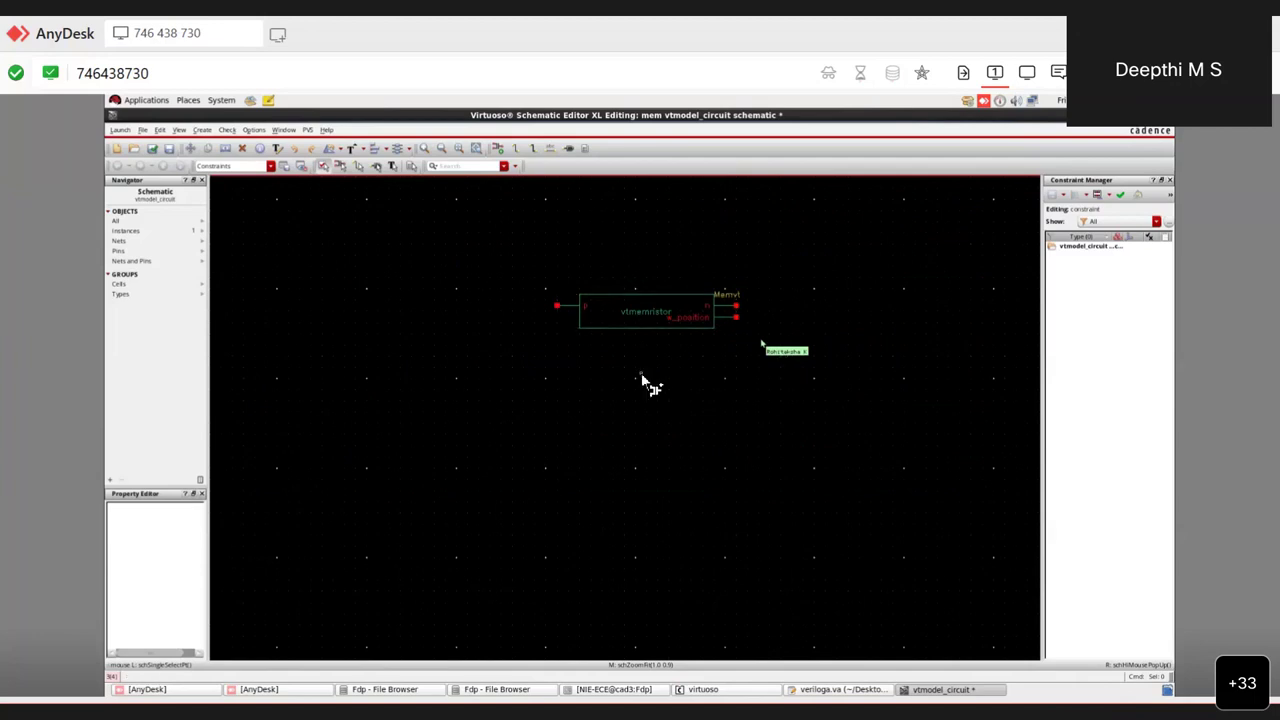
Start adding another instance, choosing the vsource cell from analogLib with its symbol view.
key("i")
left_click(493, 210)
left_click(480, 206)
left_click_drag(480, 206, 490, 222)
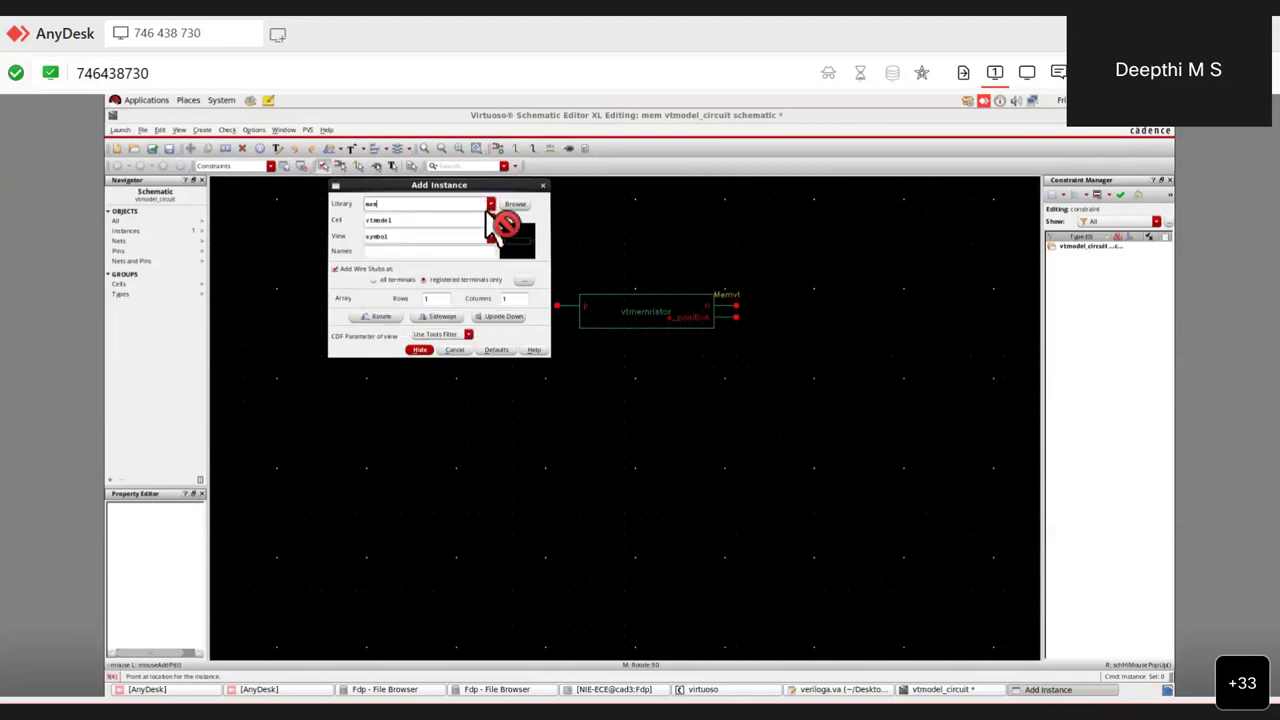
left_click(489, 206)
key("Down")
key("Return")
key("Tab")
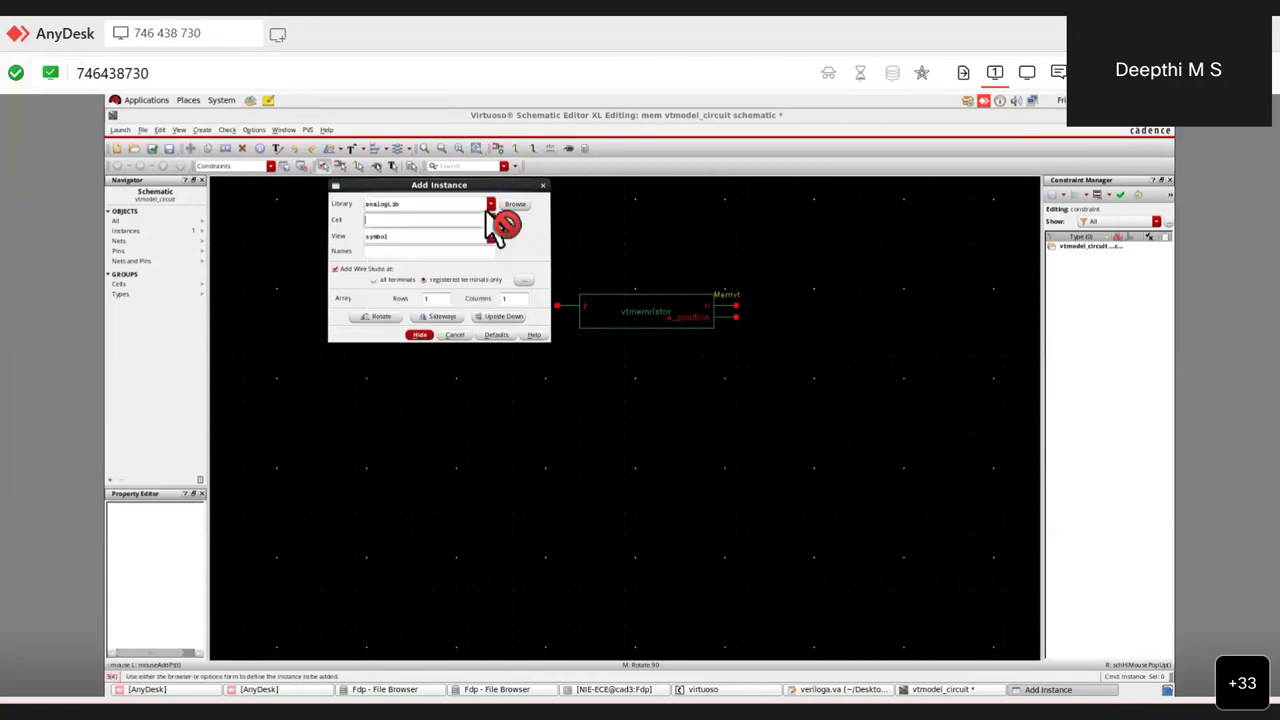
type("vs")
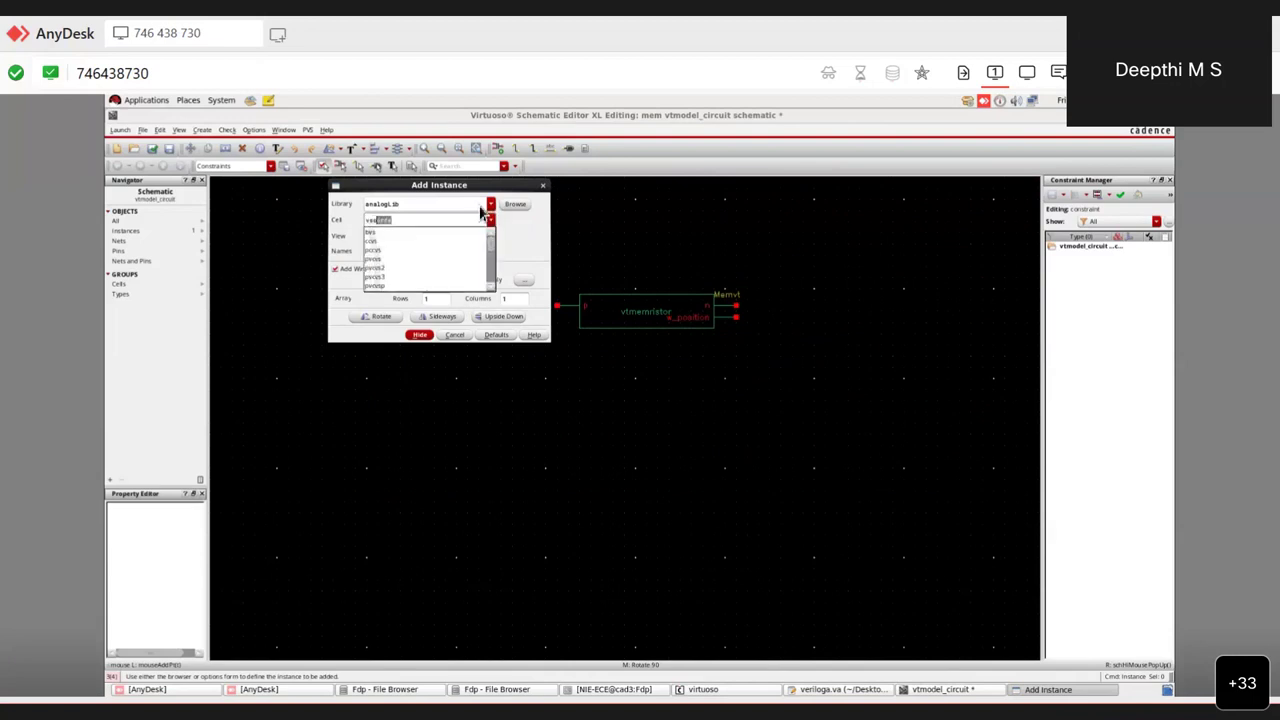
type("ource")
left_click(455, 233)
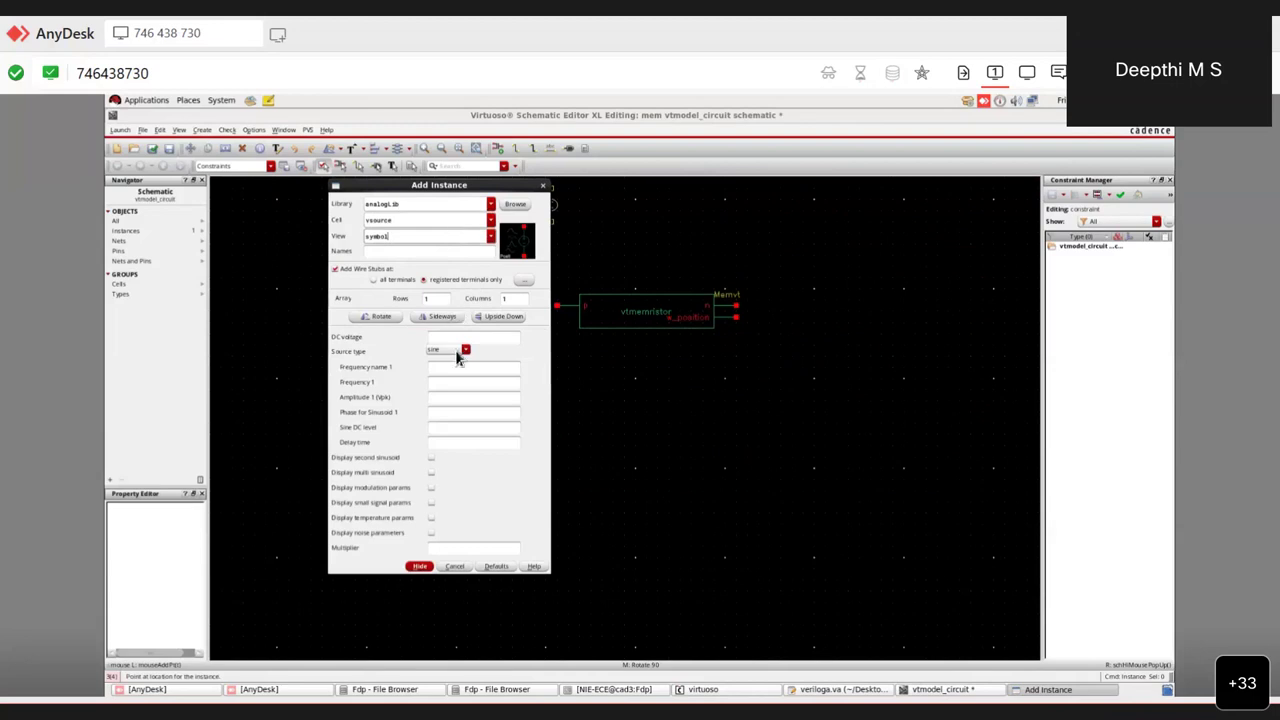
Give the sine vsource a frequency of 50M Hz and an amplitude of 1 V, and place it below and left of the memristor.
left_click(457, 385)
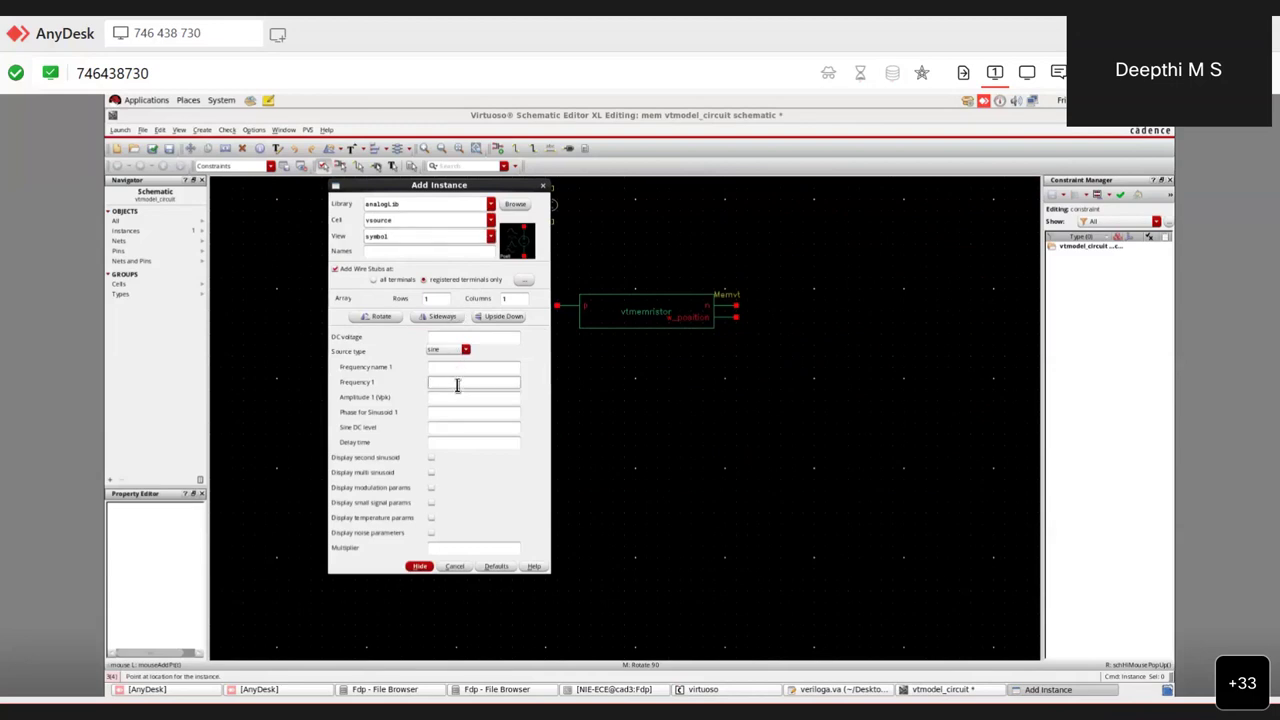
type("5")
type("00")
type("M")
left_click(451, 414)
left_click(439, 398)
type("1")
left_click(445, 415)
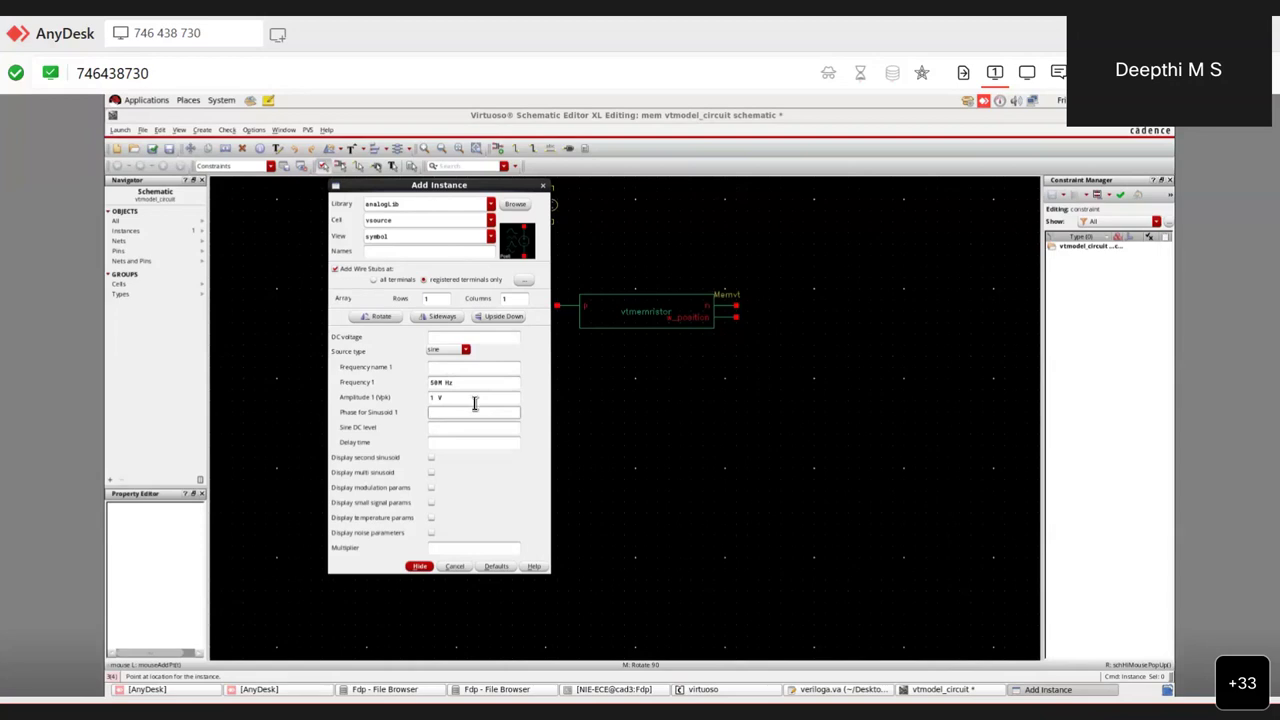
left_click(425, 566)
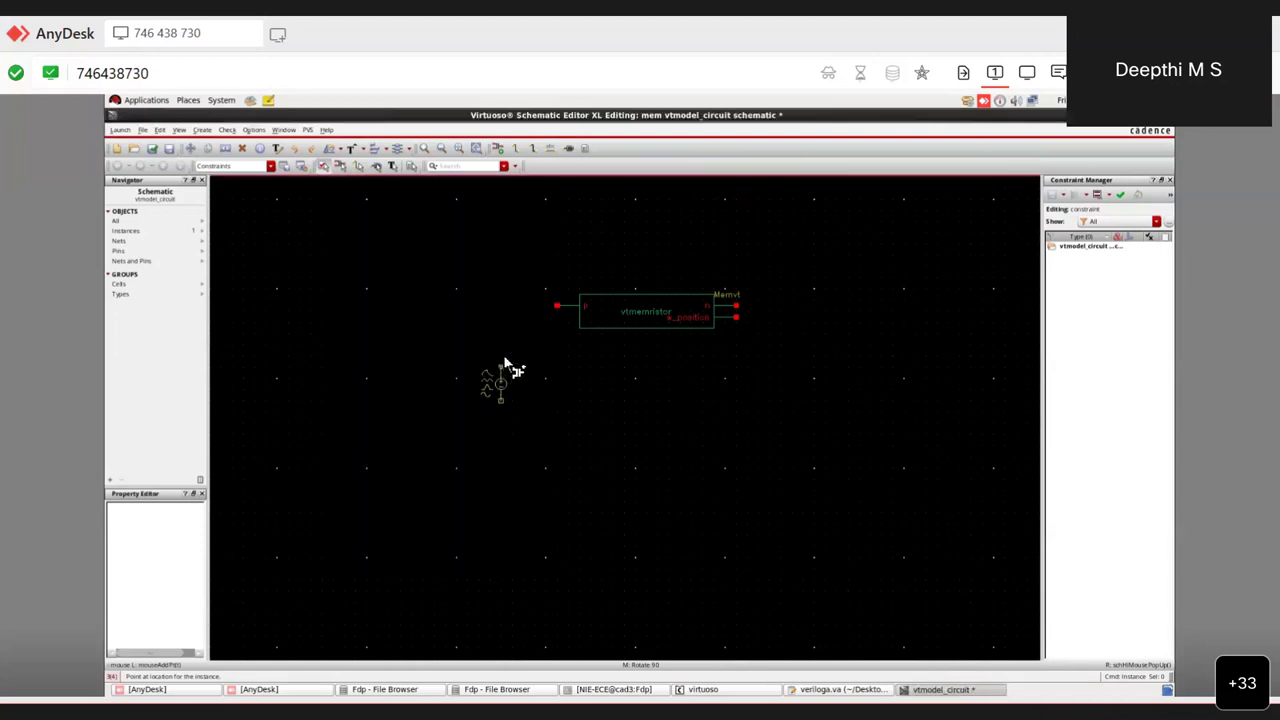
left_click(505, 359)
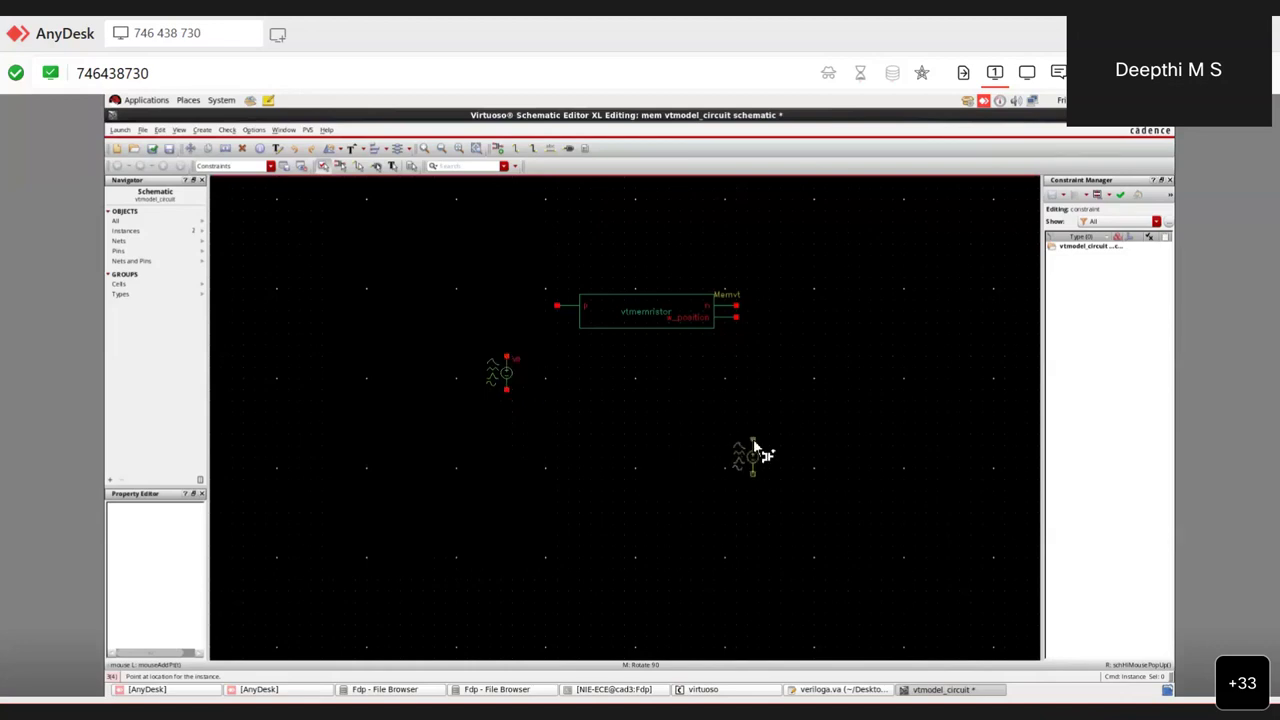
key("Escape")
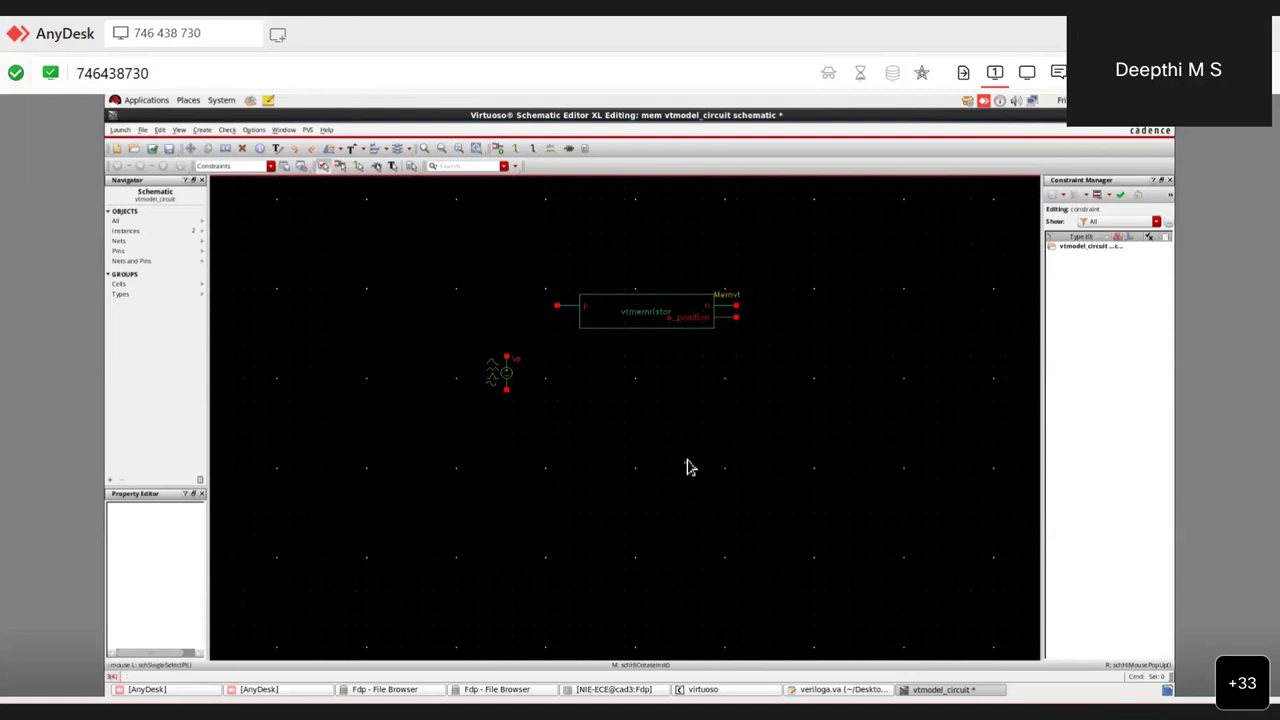
Place a gnd symbol from analogLib below the memristor, to the right of the voltage source.
left_click(508, 151)
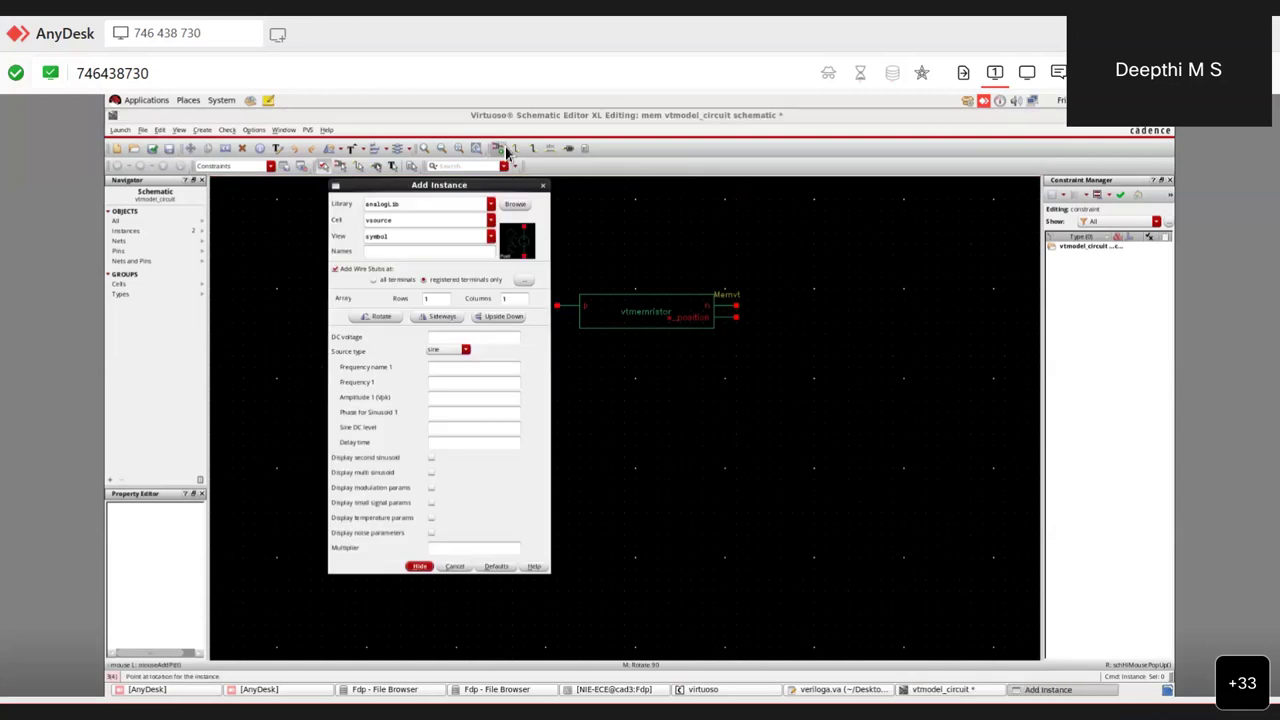
left_click(491, 221)
left_click(461, 221)
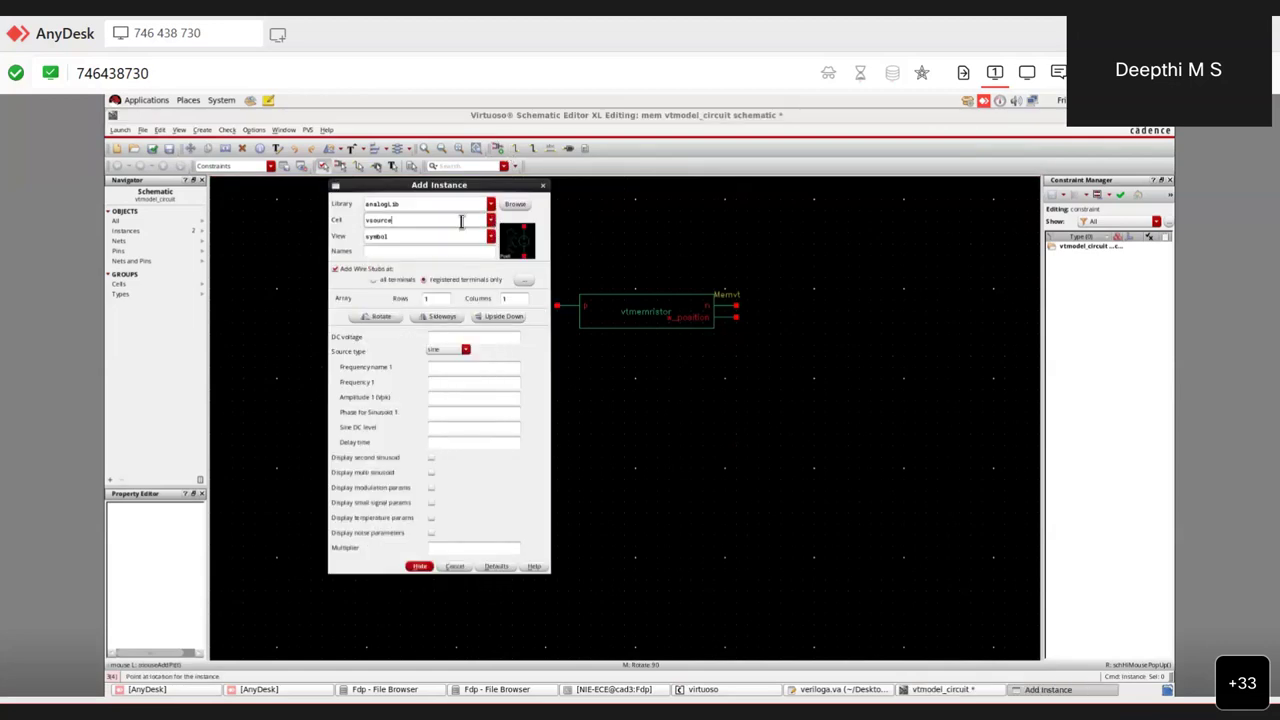
left_click_drag(461, 221, 361, 224)
type("gnd")
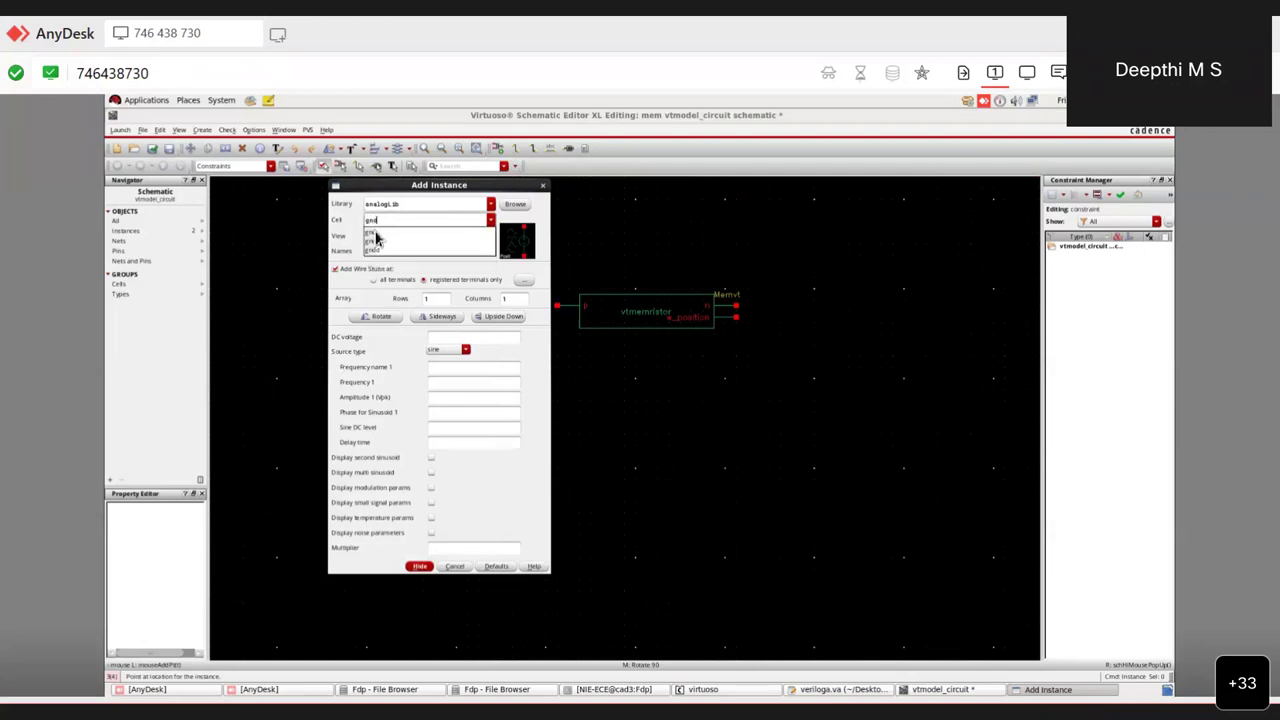
left_click(376, 240)
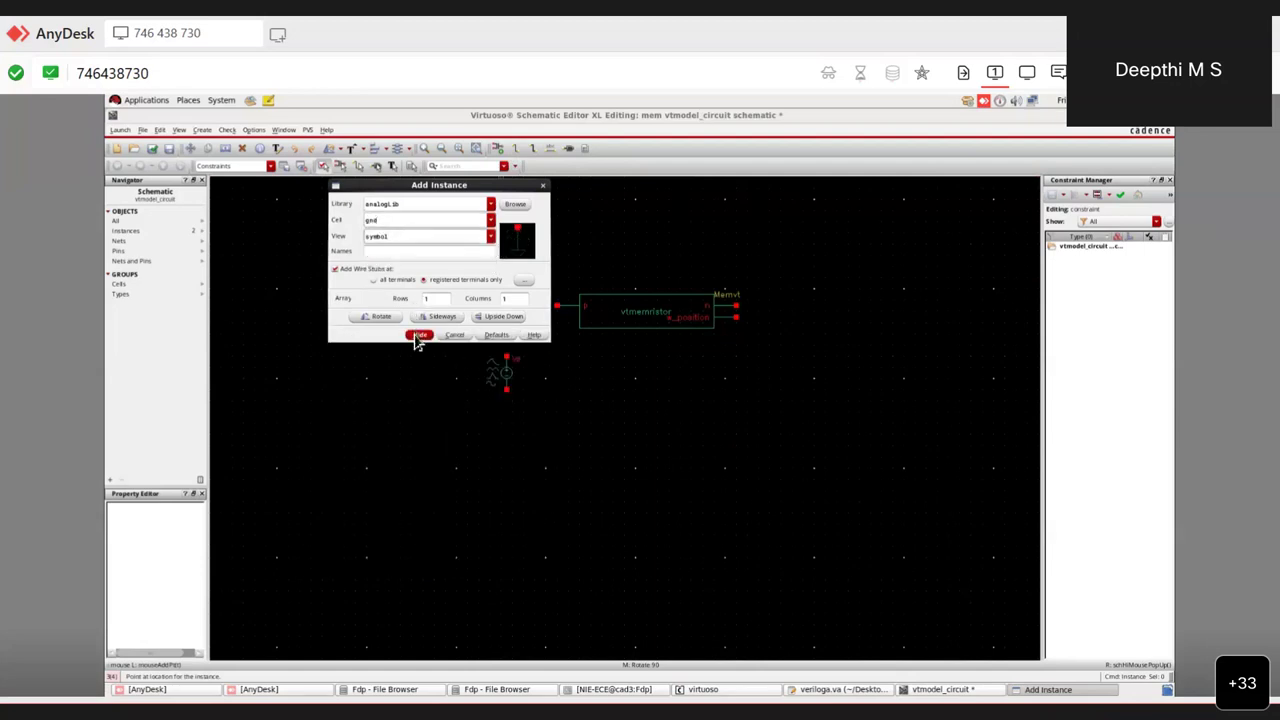
left_click(418, 336)
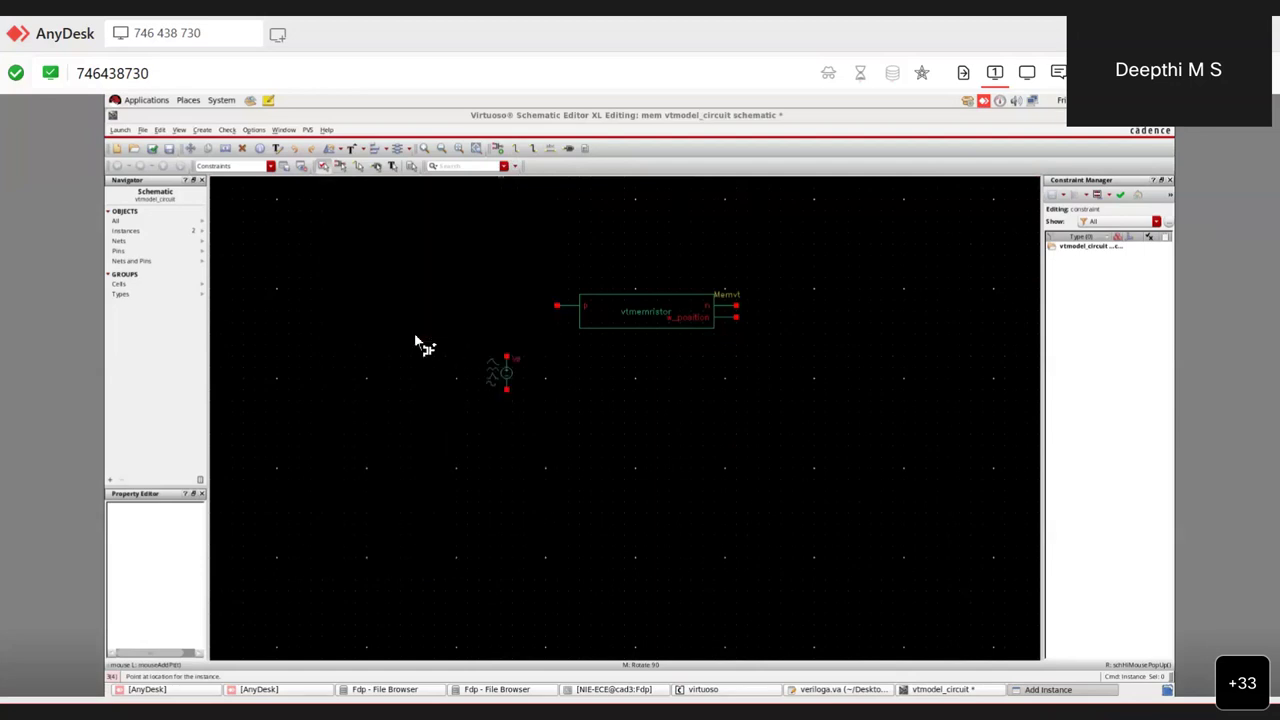
left_click(655, 418)
key("Escape")
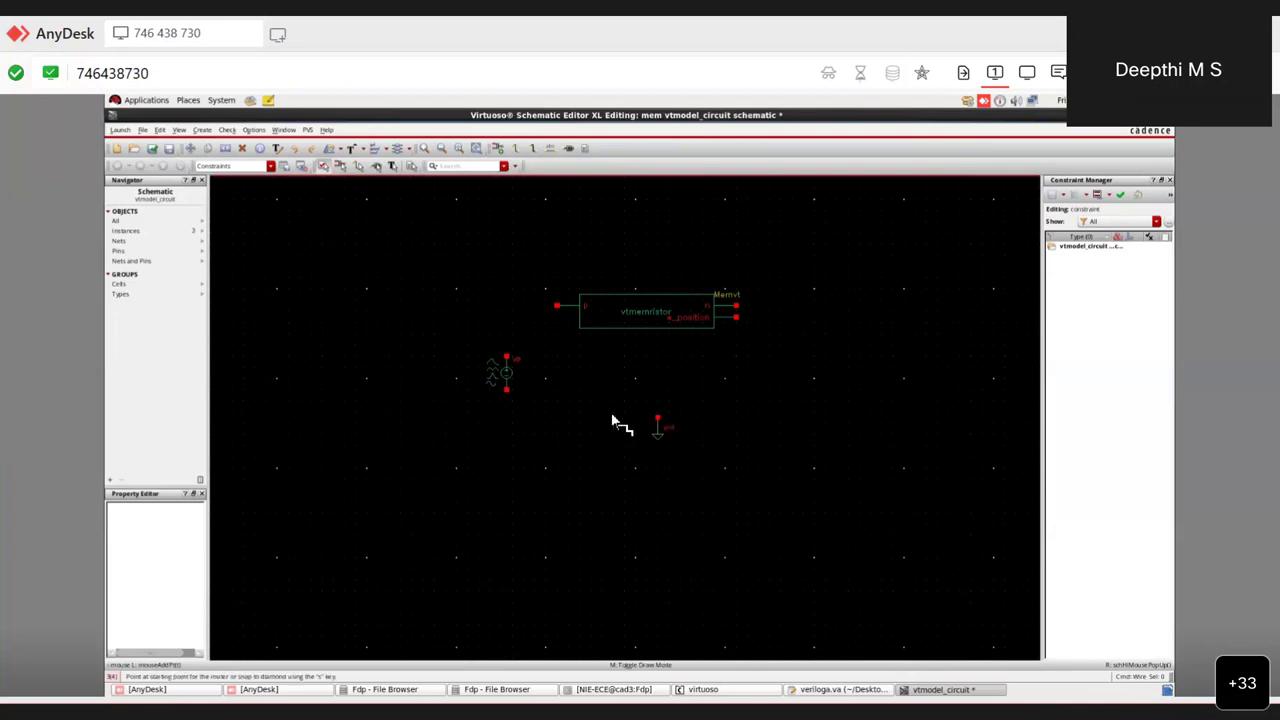
Wire the memristor's p terminal to the upper terminal of the voltage source.
left_click_drag(520, 312, 504, 352)
key("w")
left_click(507, 338)
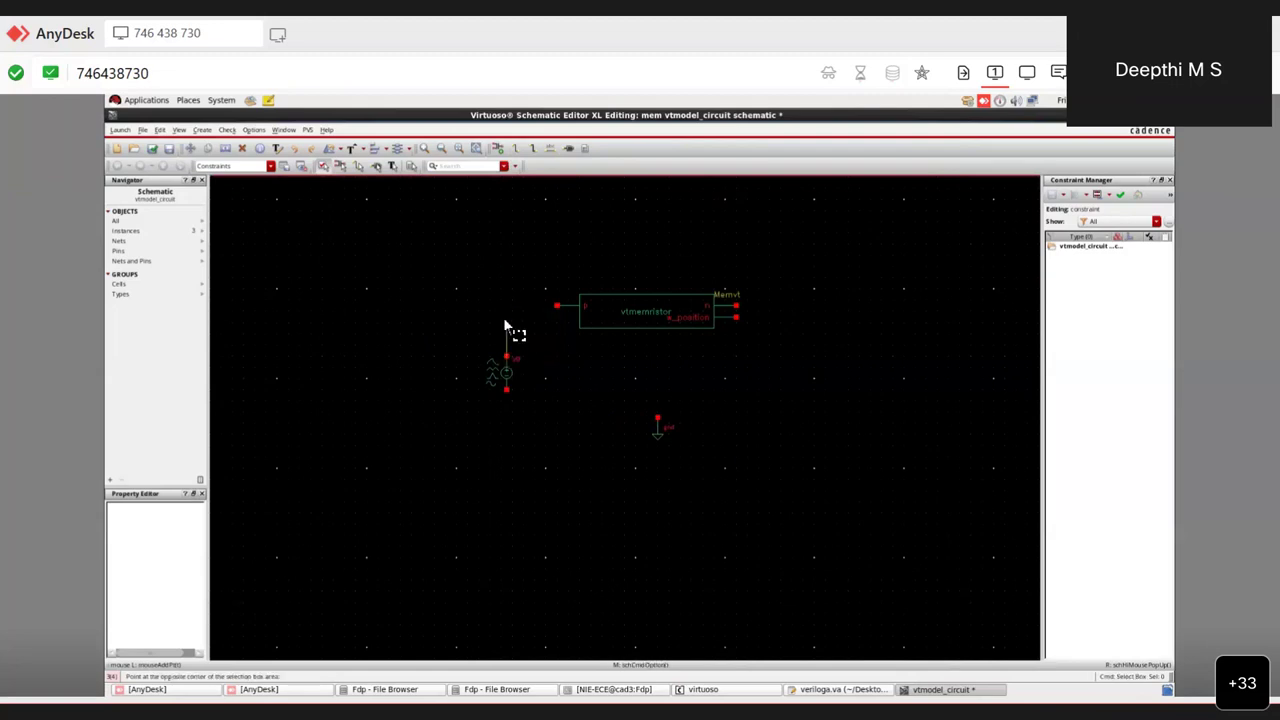
left_click(549, 308)
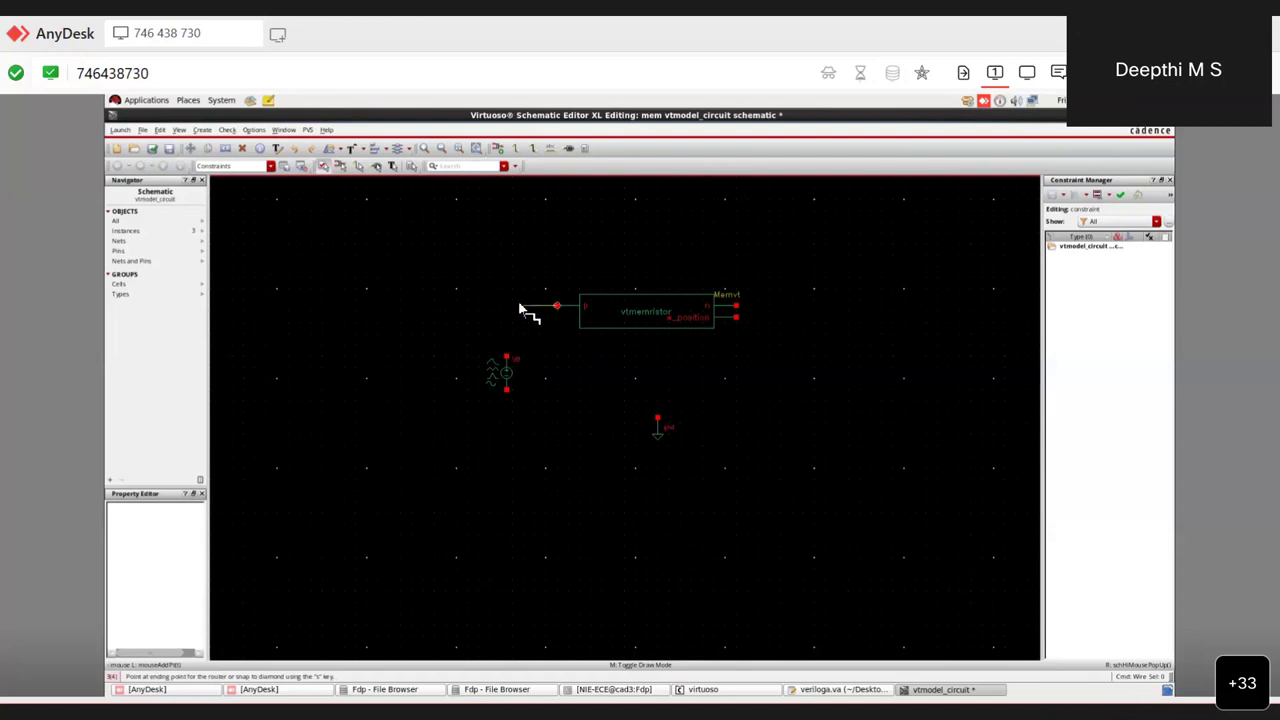
key("Escape")
left_click(507, 355)
left_click(507, 357)
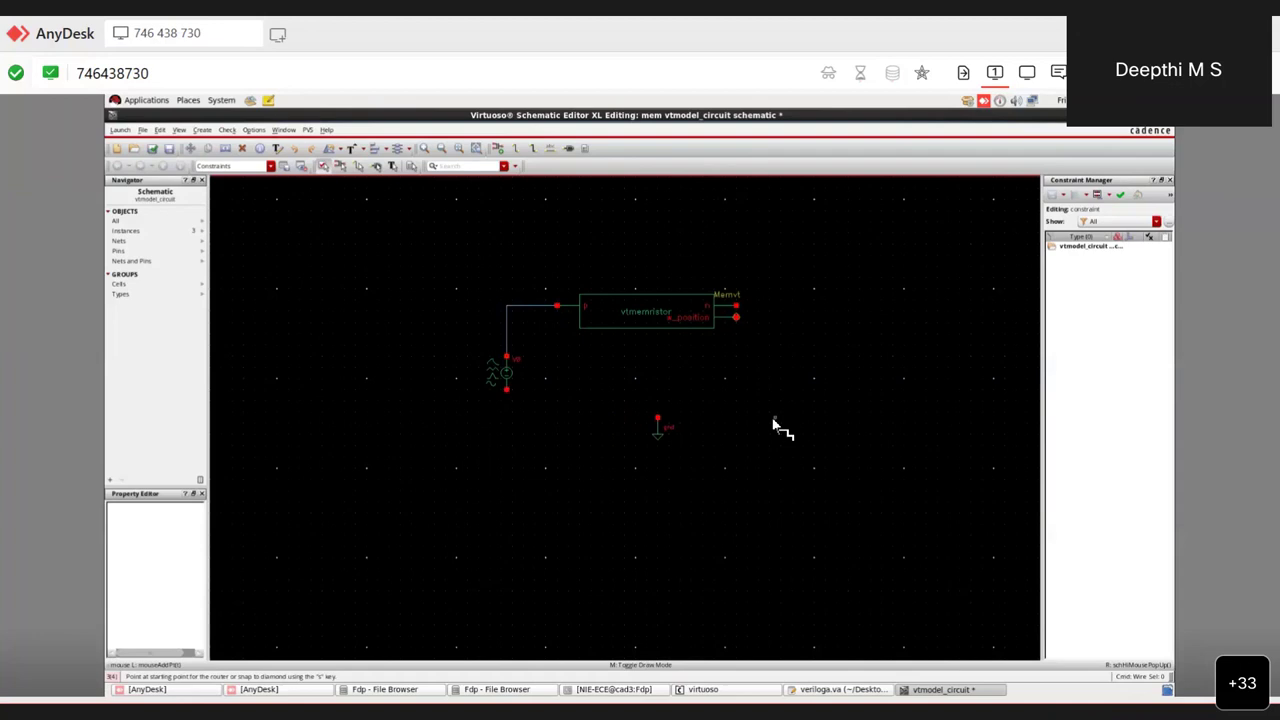
key("Escape")
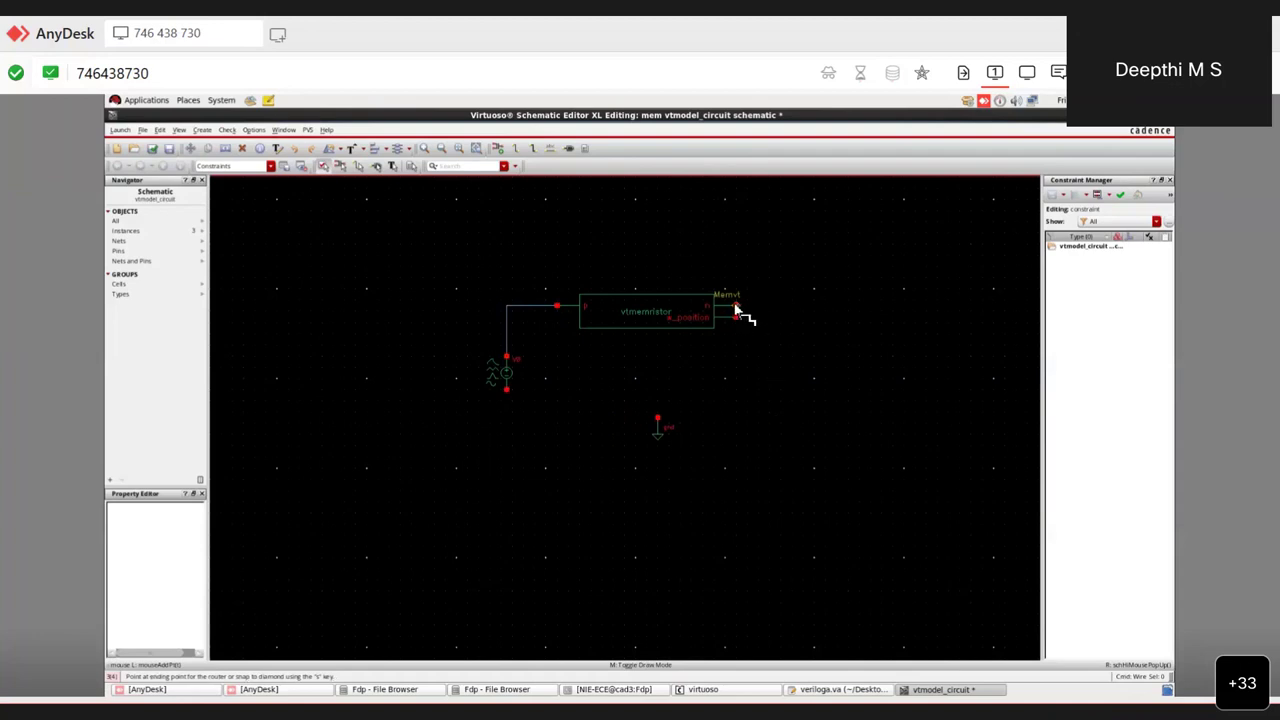
Wire the memristor's n terminal around its right side and down to the gnd symbol.
left_click_drag(735, 308, 768, 312)
left_click(782, 312)
key("w")
left_click(736, 306)
left_click(780, 417)
left_click(657, 419)
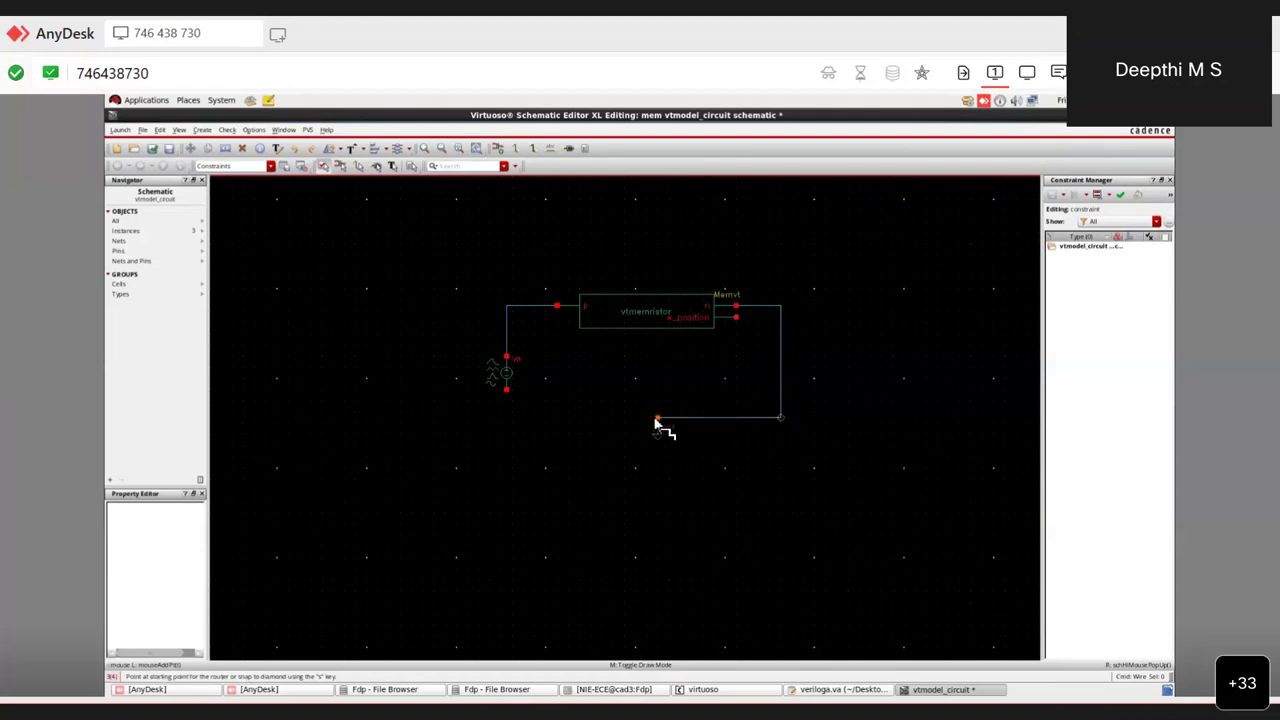
Wire the lower terminal of the voltage source to the gnd symbol, and fit the circuit in view.
key("Escape")
left_click_drag(659, 422, 531, 427)
key("w")
left_click(507, 391)
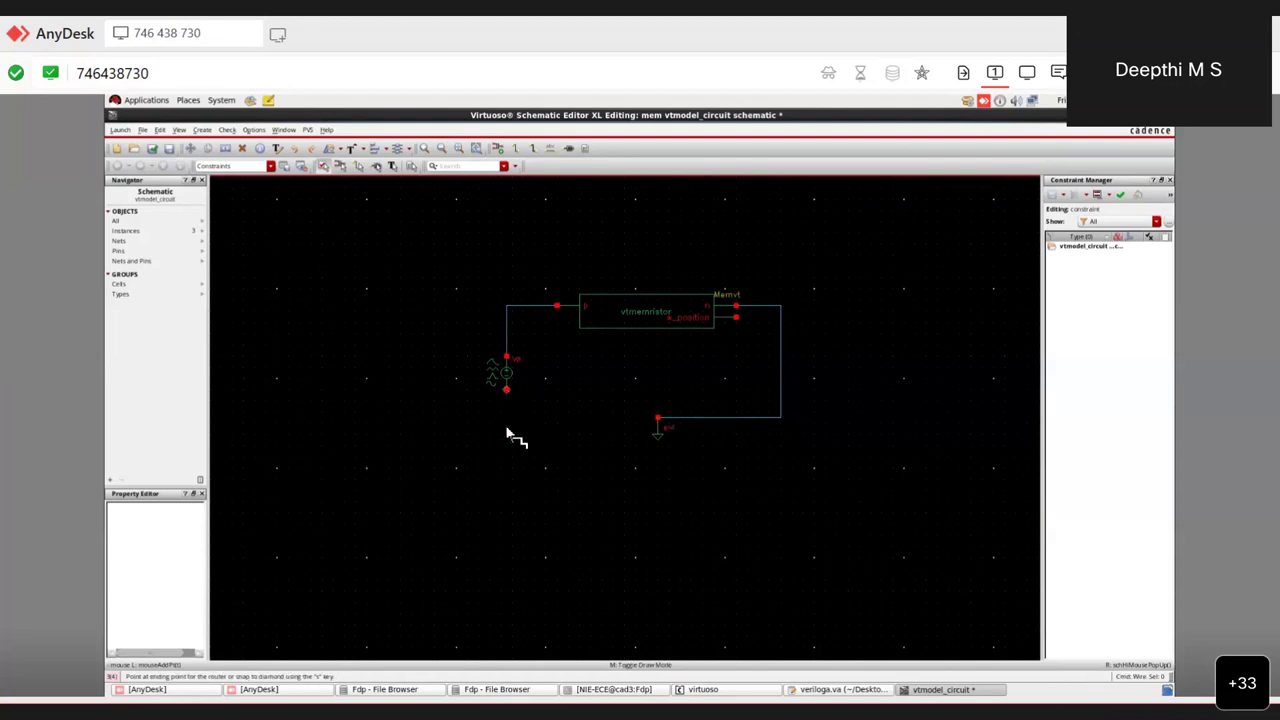
left_click(657, 419)
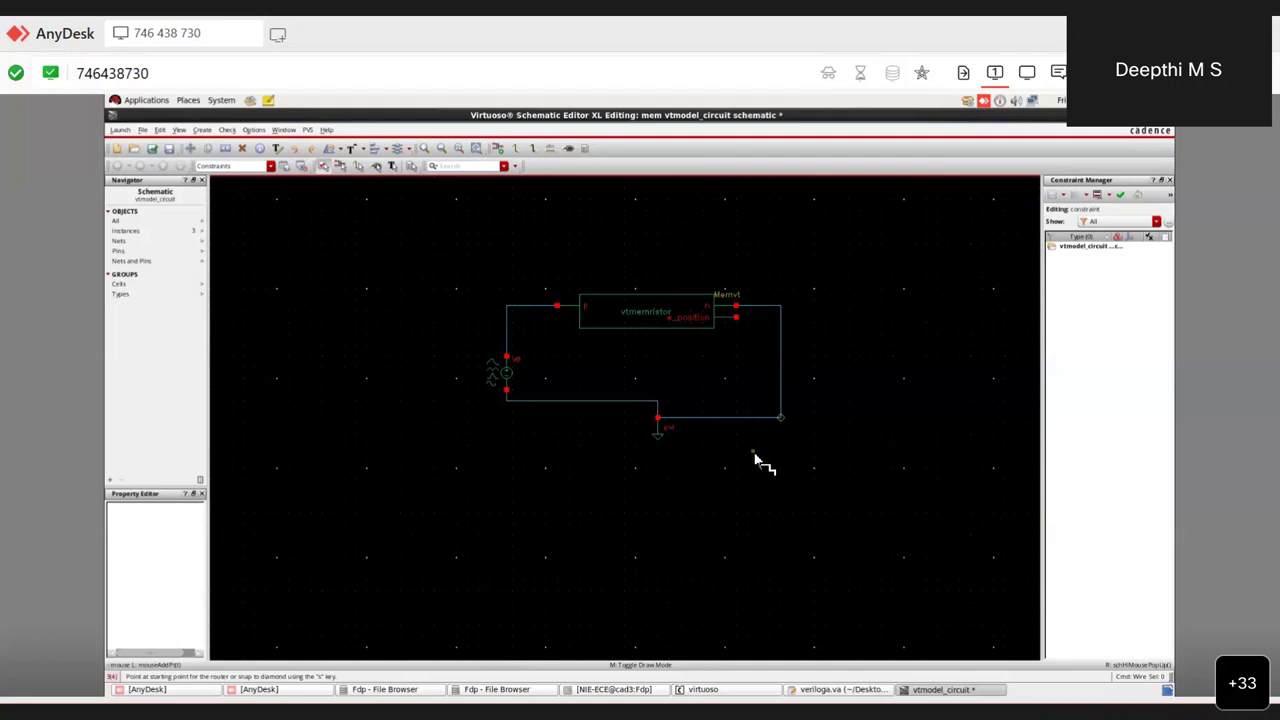
key("Escape")
key("f")
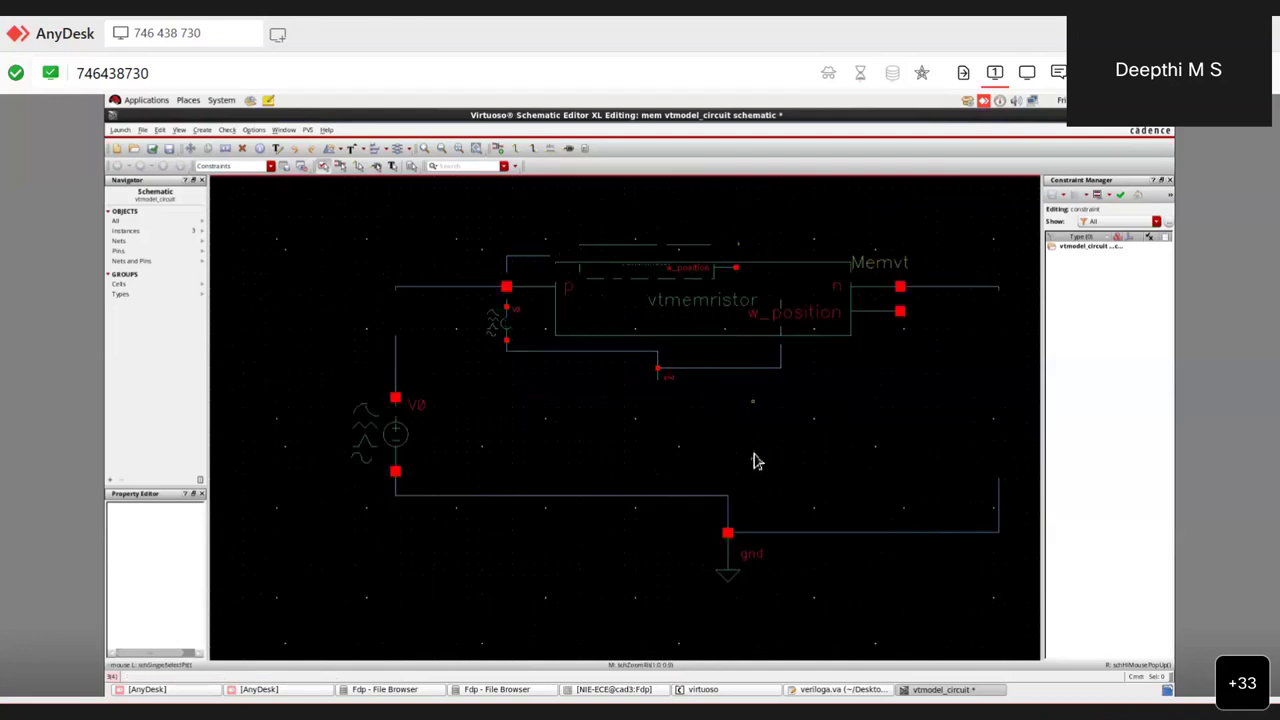
Open the vtmemristor instance's properties, display its schematic-view CDF parameters, and look through the parameter list.
left_click(638, 320)
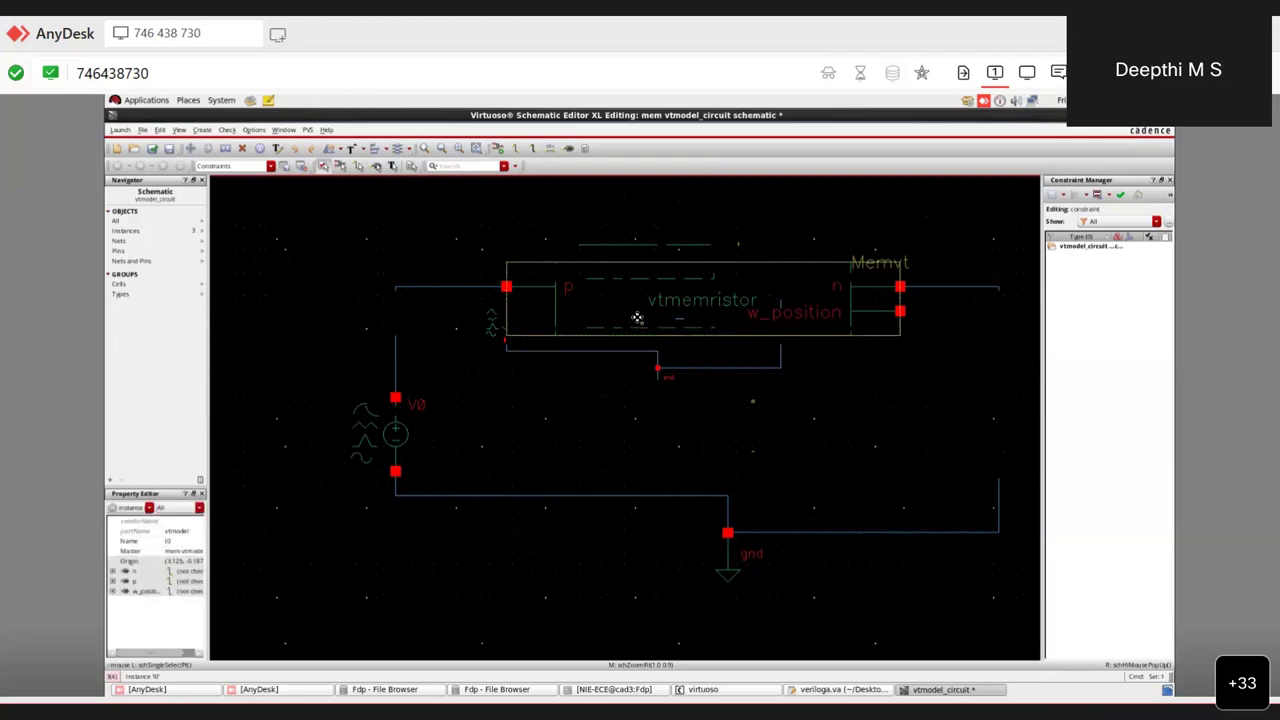
key("q")
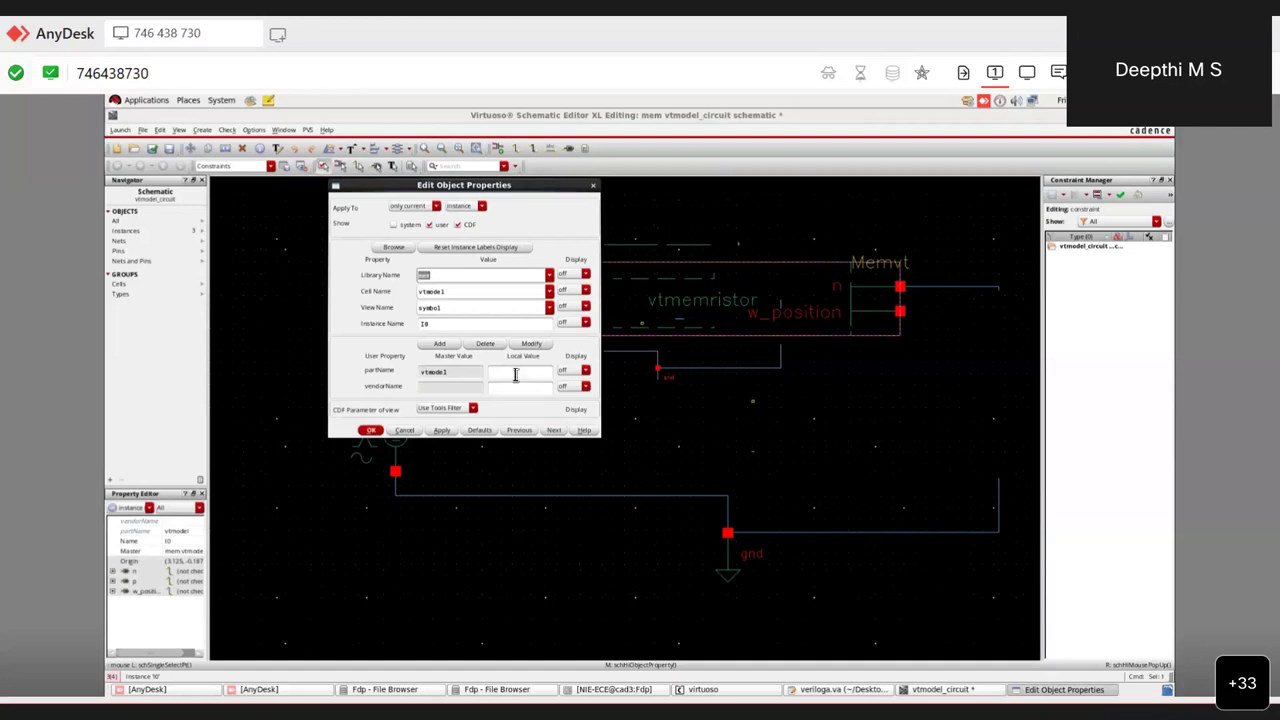
left_click(474, 410)
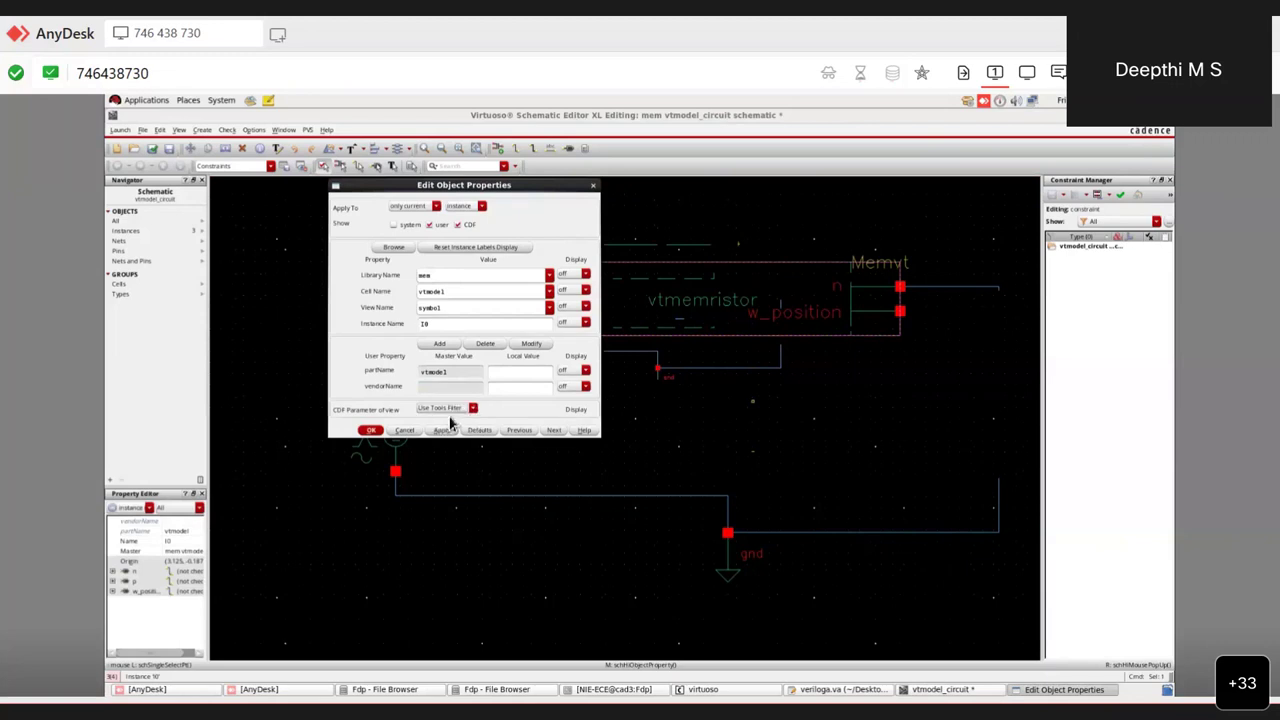
left_click(460, 414)
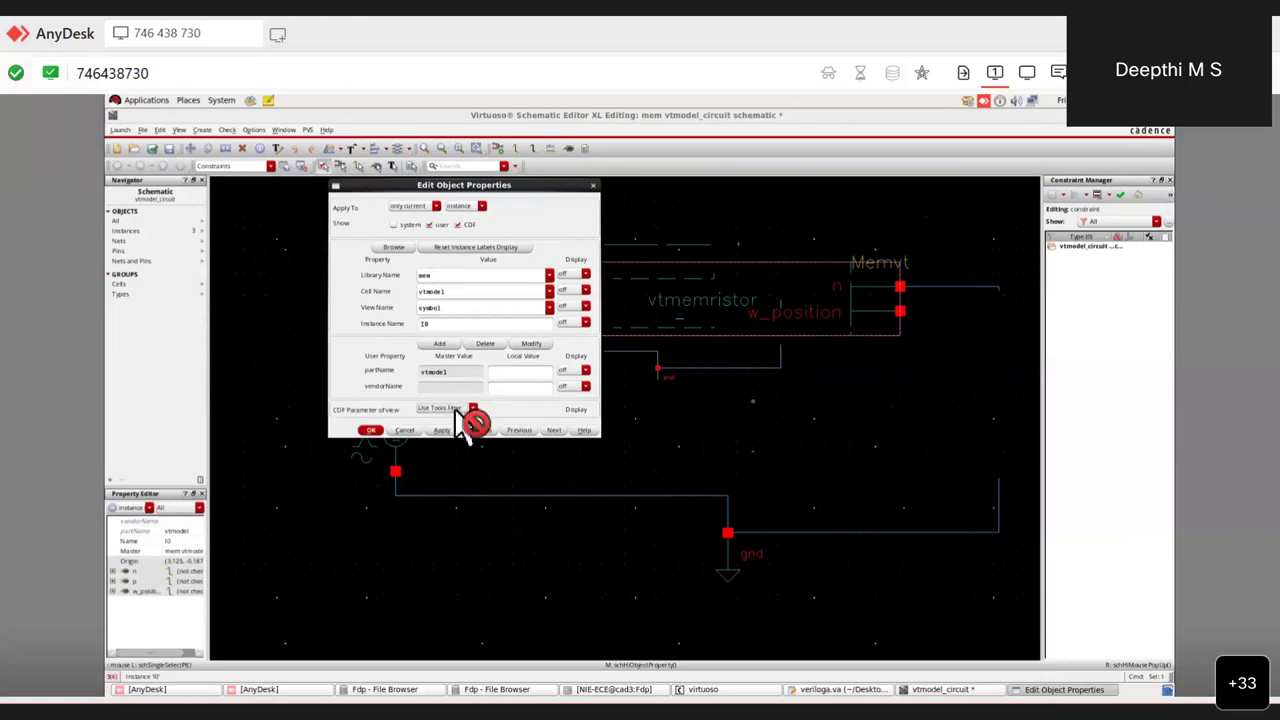
left_click(456, 418)
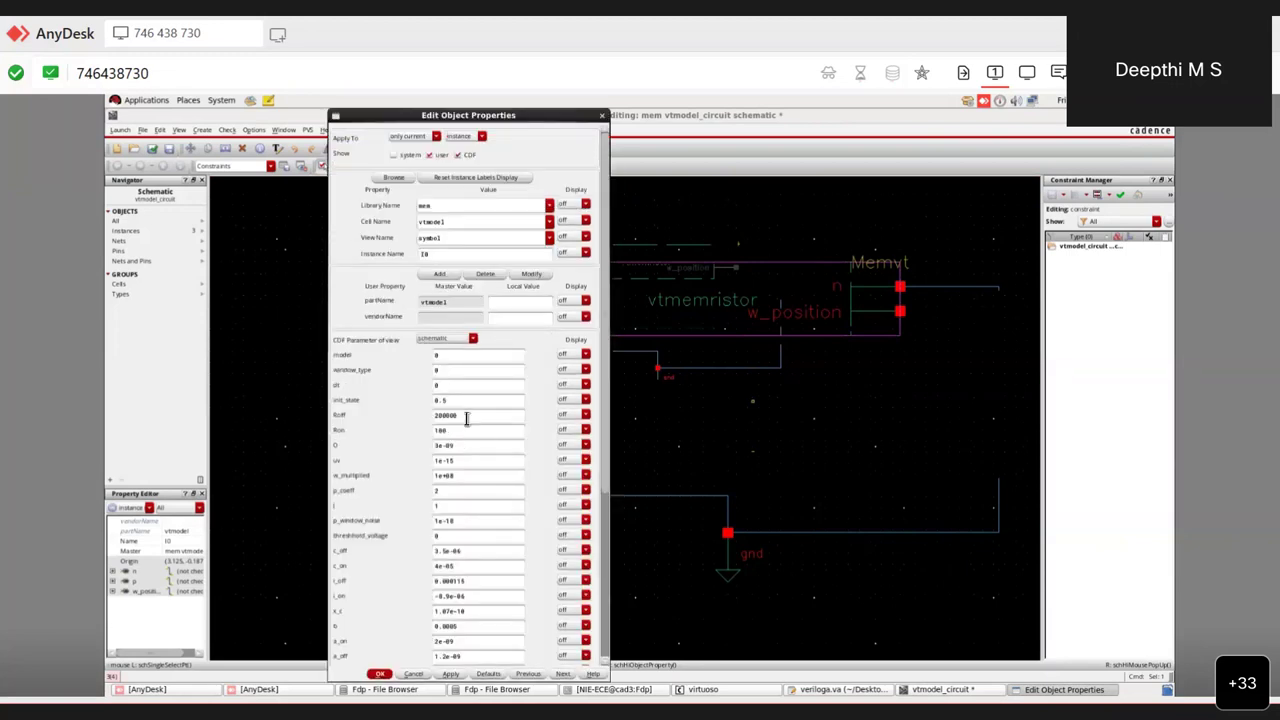
scroll(466, 424, "down", 5)
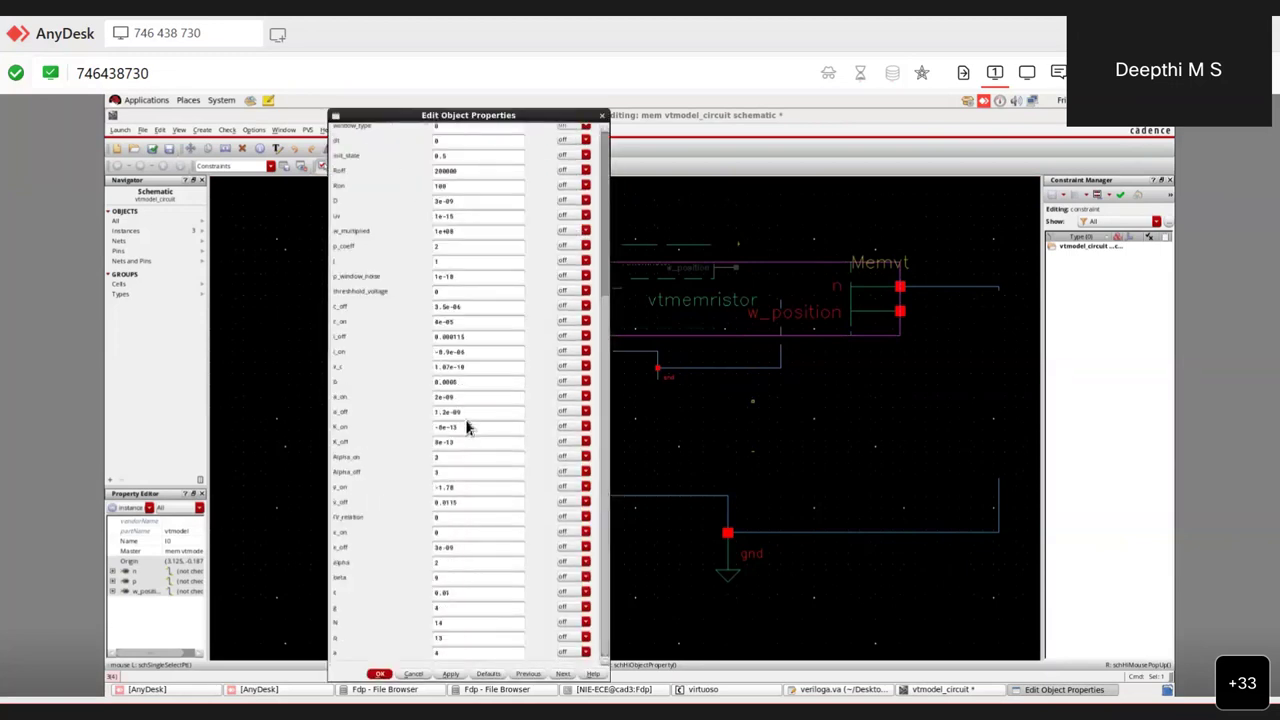
scroll(466, 424, "up", 5)
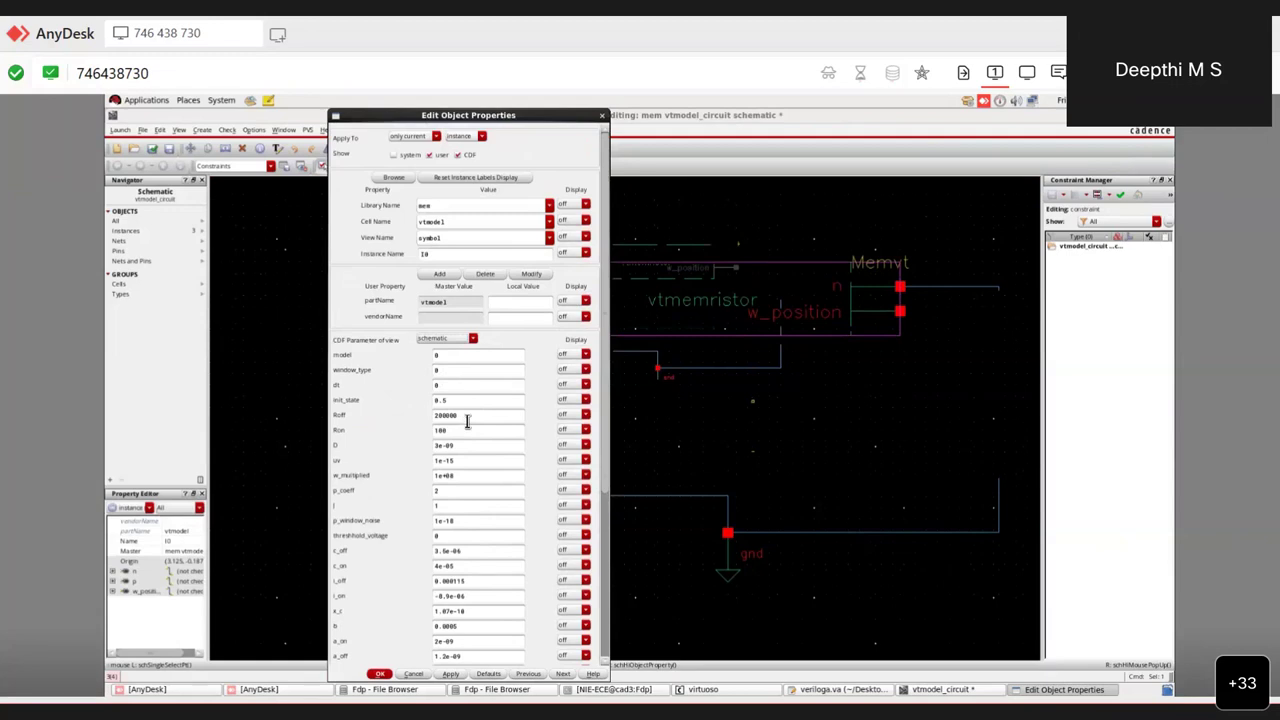
scroll(466, 424, "down", 5)
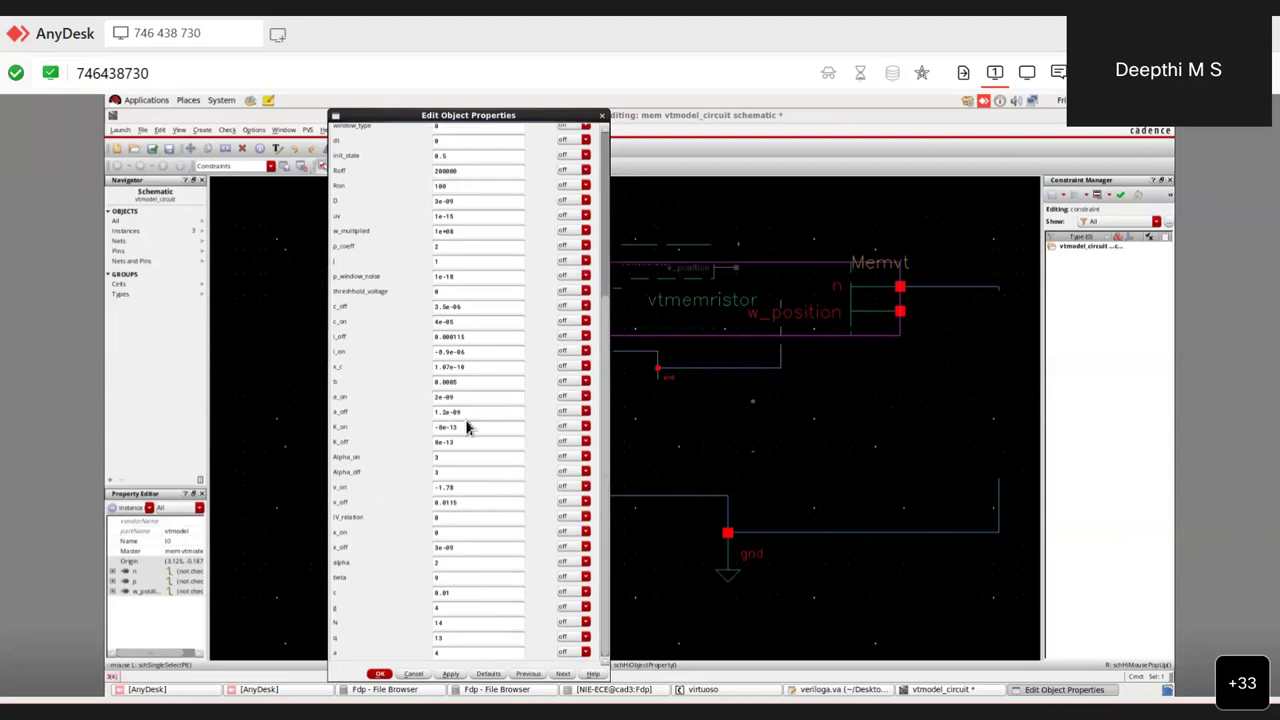
scroll(466, 426, "up", 5)
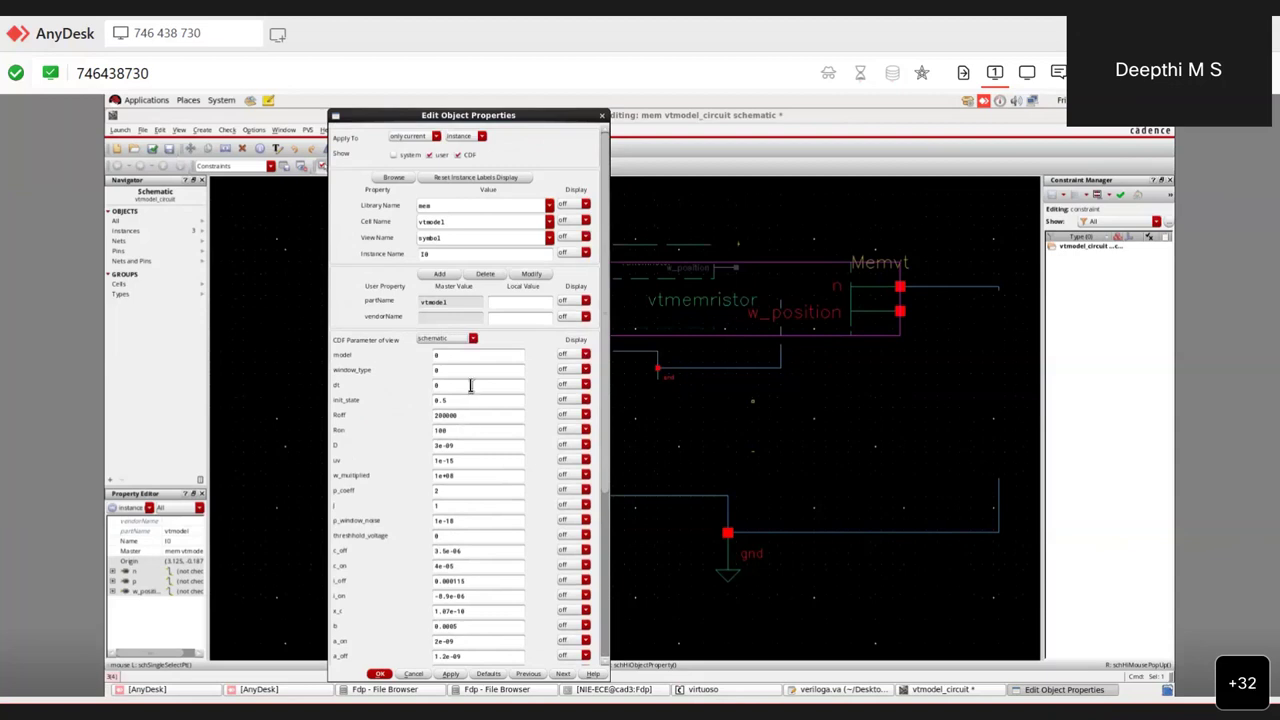
Set the memristor's model parameter to 4 and dt to 1e-10, keeping window_type at 0.
left_click(489, 358)
left_click(472, 372)
left_click(461, 386)
type("-10")
Set the memristor's init_state to 0 and Roff to 1000.
left_click(462, 402)
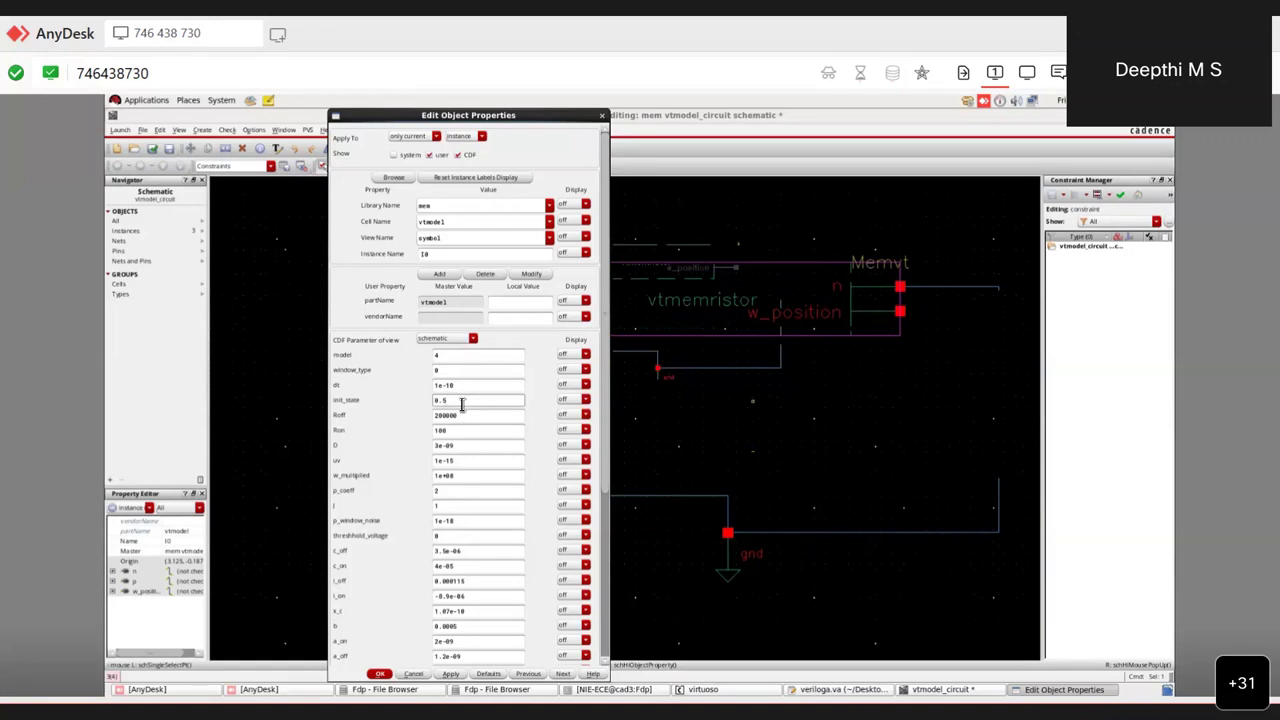
key("BackSpace")
key("BackSpace")
left_click(465, 414)
key("BackSpace")
key("BackSpace")
key("BackSpace")
key("BackSpace")
key("BackSpace")
key("BackSpace")
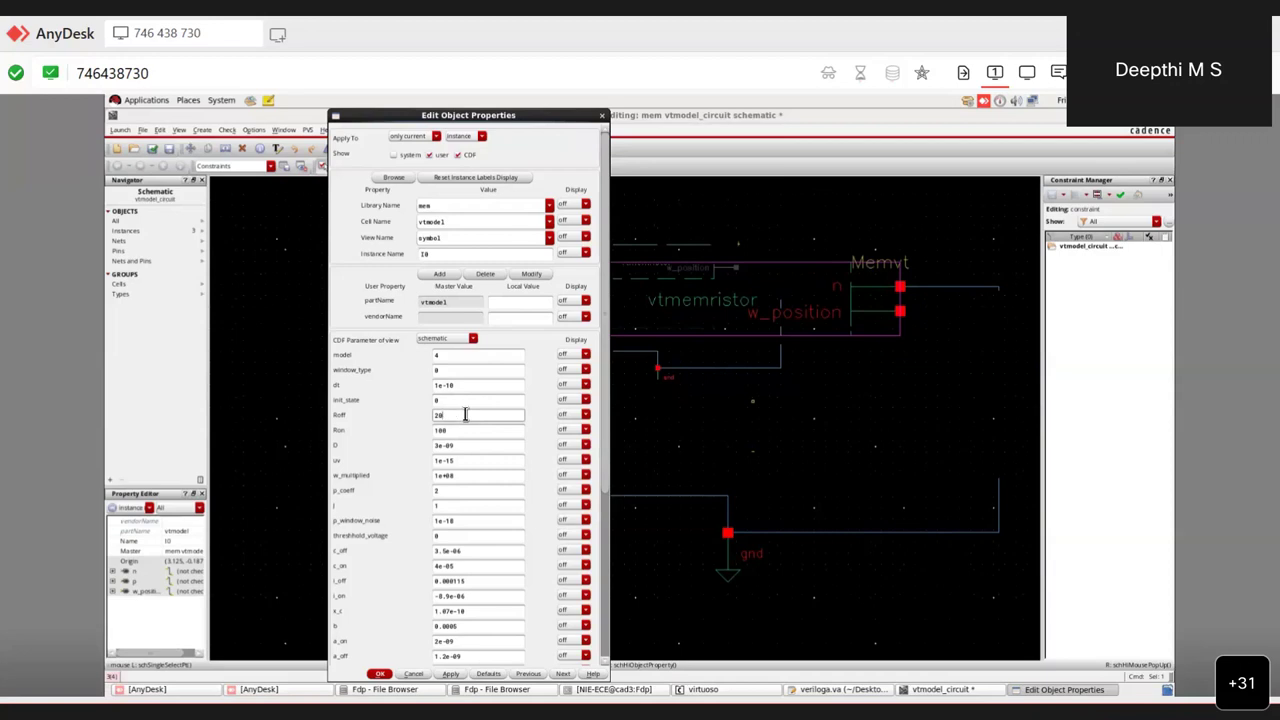
type("1000")
Set the memristor's Ron to 50.
left_click(465, 429)
key("BackSpace")
key("BackSpace")
key("BackSpace")
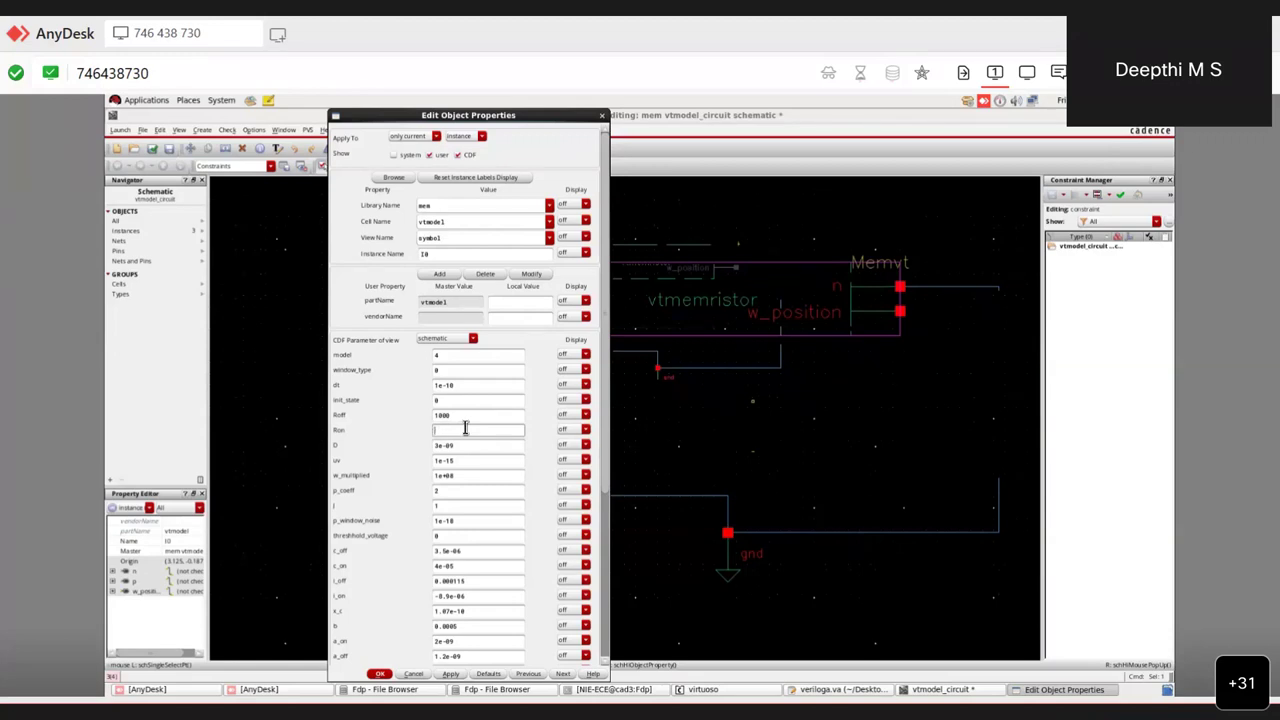
type("50")
Go through the memristor's parameters from D to p_window_noise, and enter 0 for the threshold voltage.
left_click(465, 446)
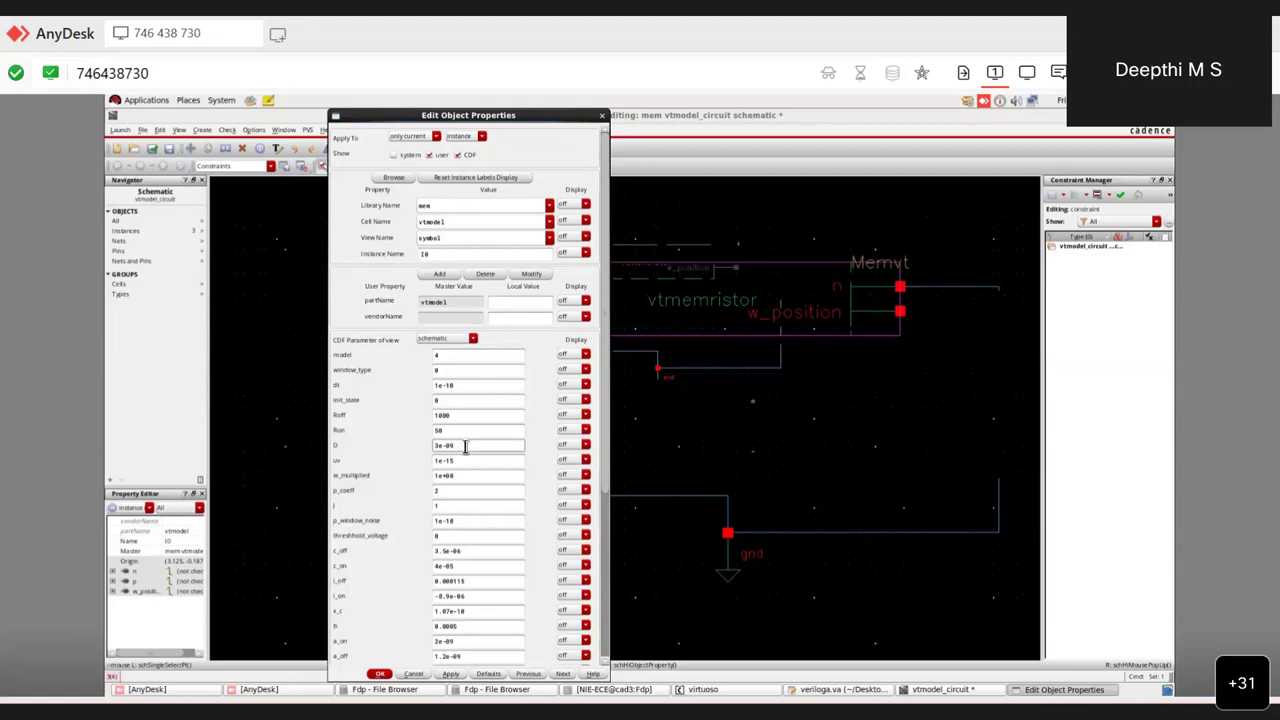
left_click(464, 461)
left_click(464, 476)
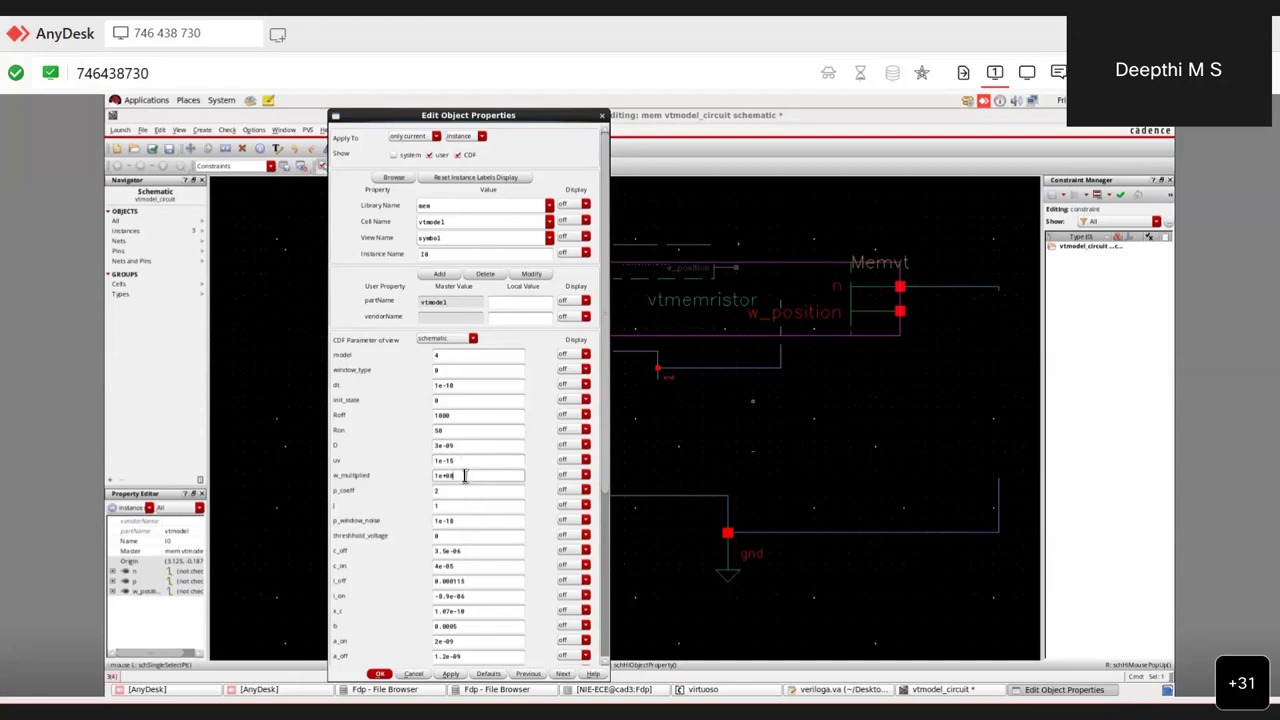
left_click(461, 489)
left_click(461, 505)
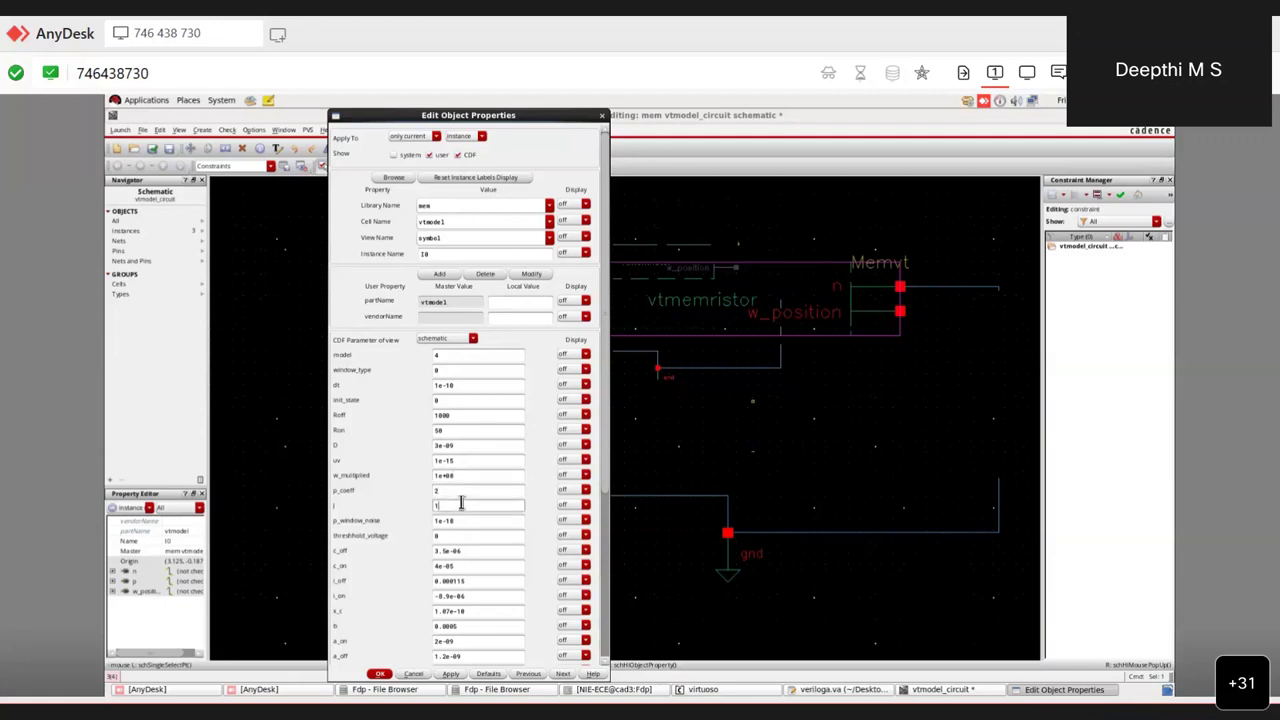
left_click(459, 519)
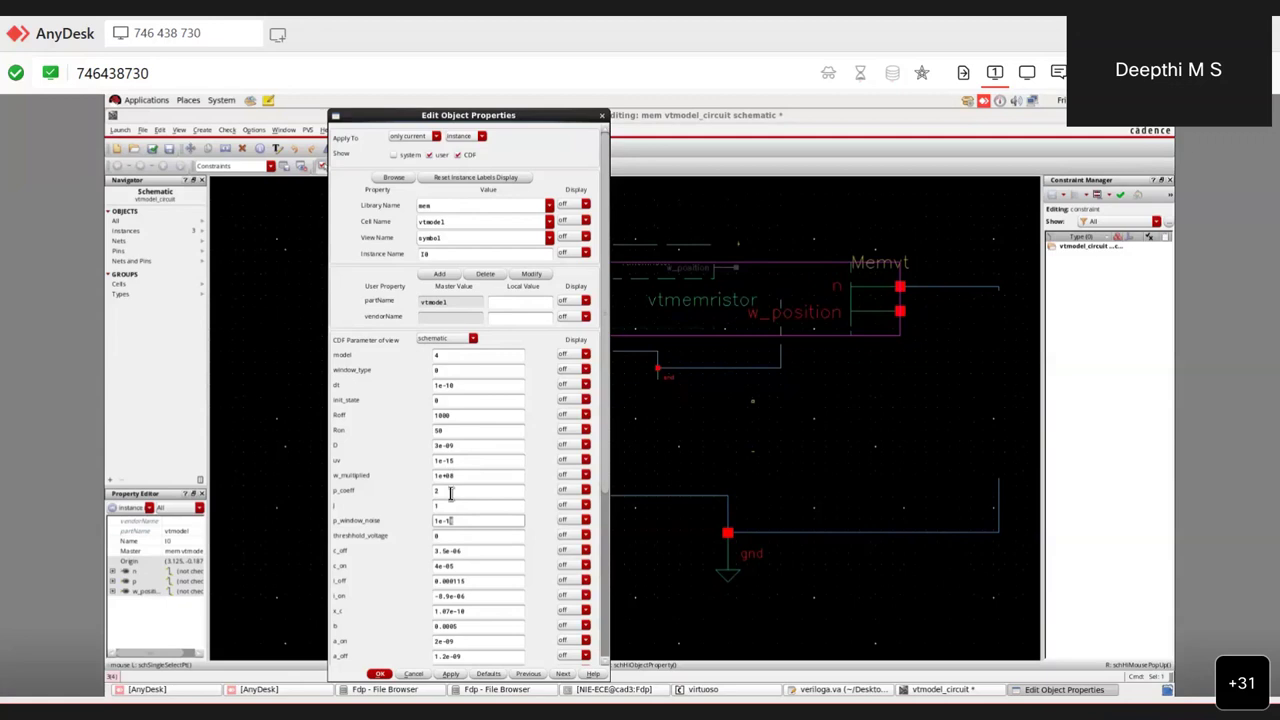
left_click(485, 537)
scroll(485, 537, "down", 5)
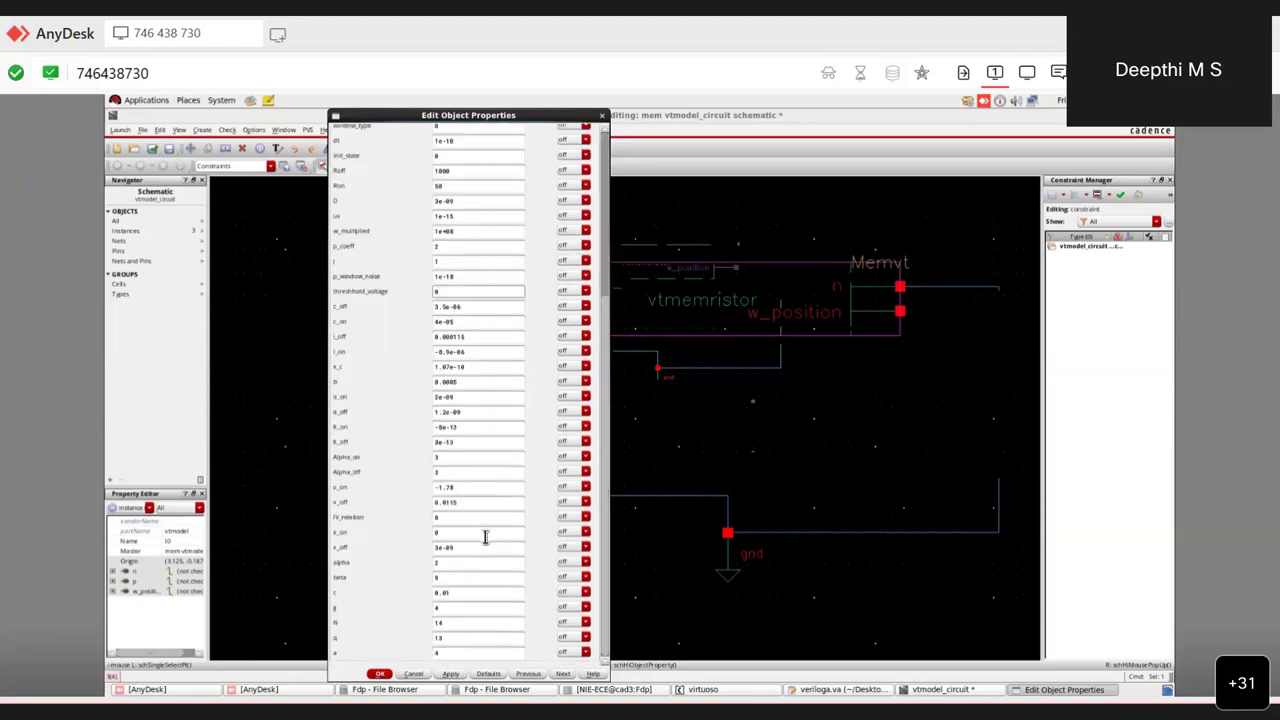
left_click(437, 291)
key("BackSpace")
type("0")
Set the memristor's K_on to -10 and K_off to 5e-4.
left_click(460, 427)
double_click(465, 426)
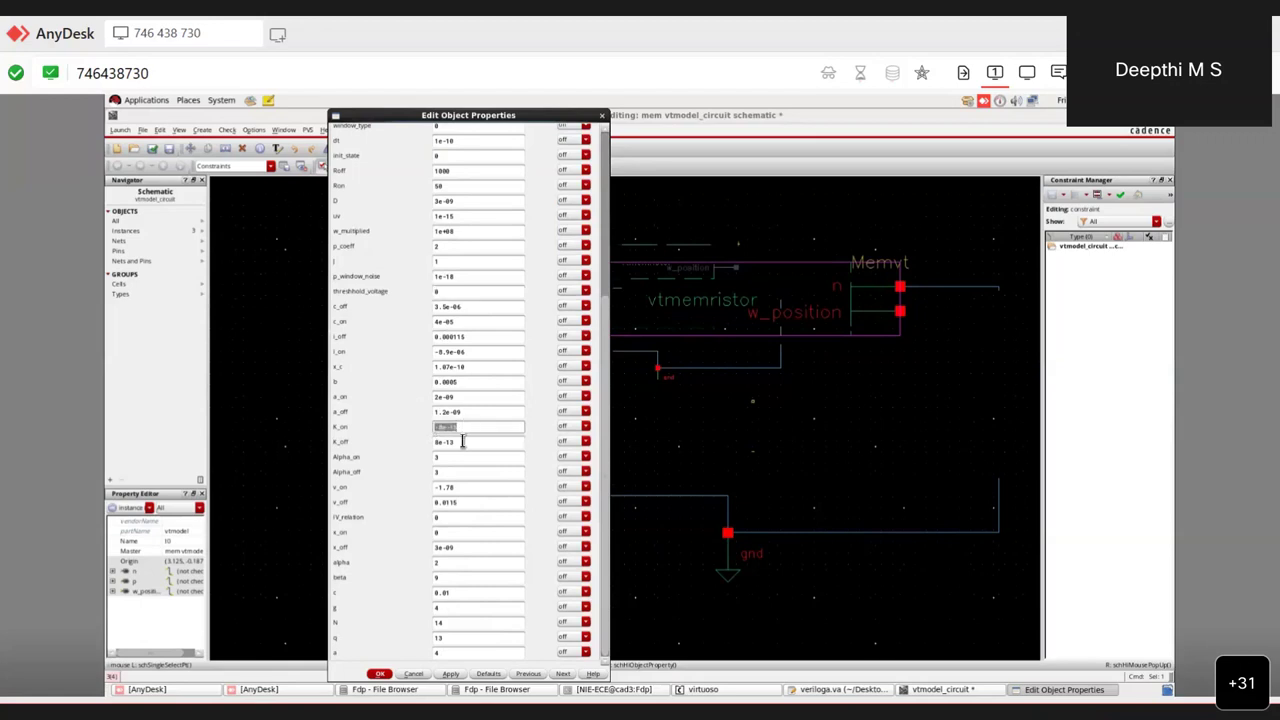
double_click(463, 441)
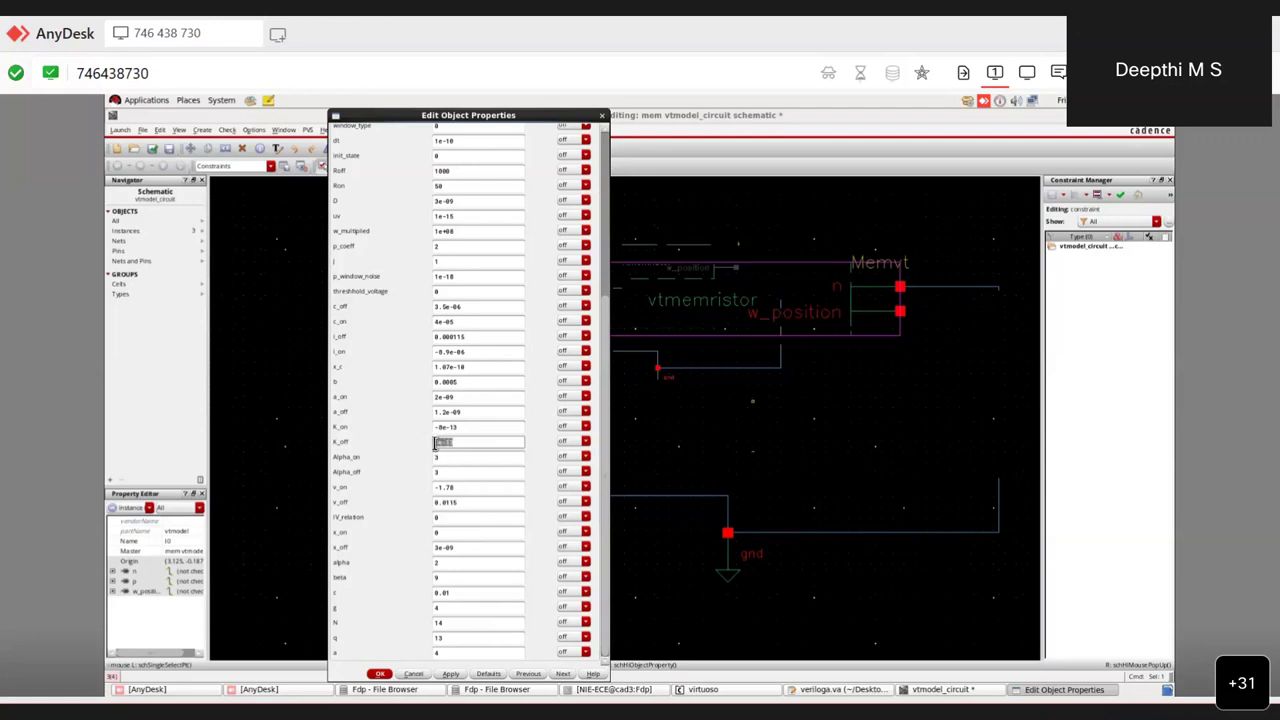
left_click(461, 428)
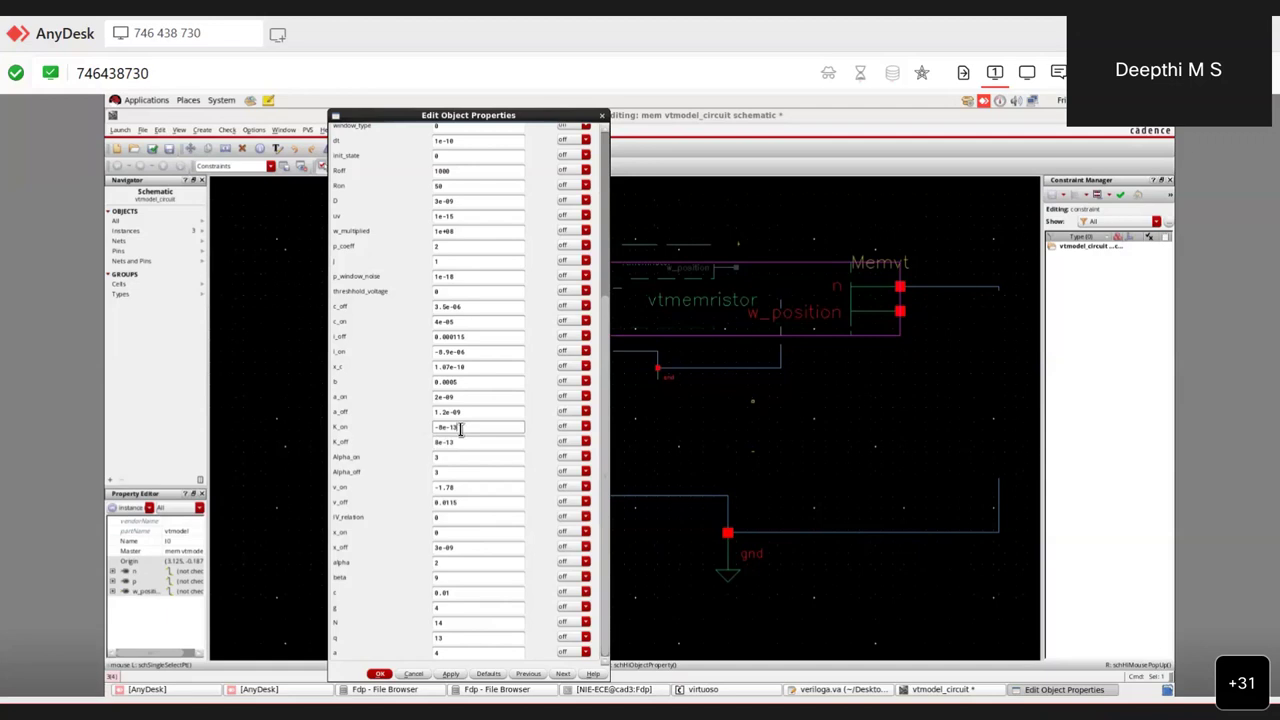
left_click_drag(461, 428, 408, 430)
type("-1e")
key("Tab")
type("5e-")
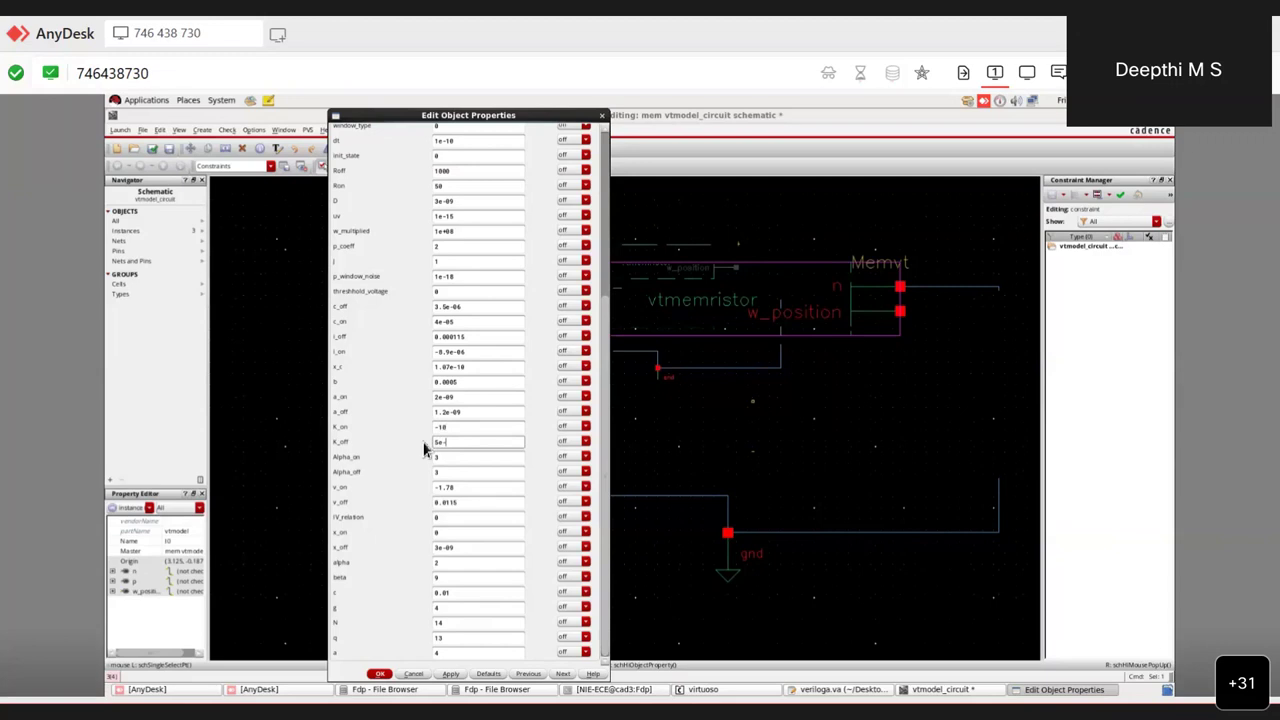
type("4")
Set the memristor's Alpha_off to 1 and v_on to -0.2.
key("Tab")
left_click(451, 474)
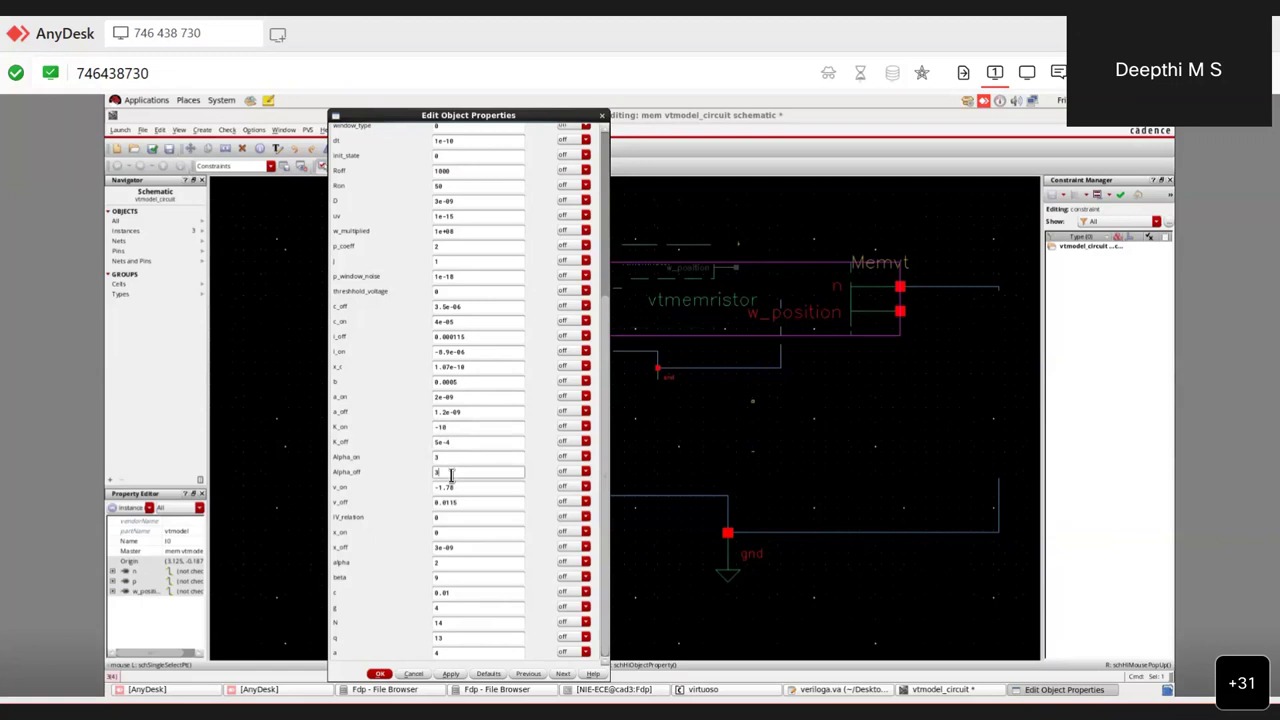
key("BackSpace")
left_click(464, 490)
key("BackSpace")
key("BackSpace")
key("BackSpace")
key("BackSpace")
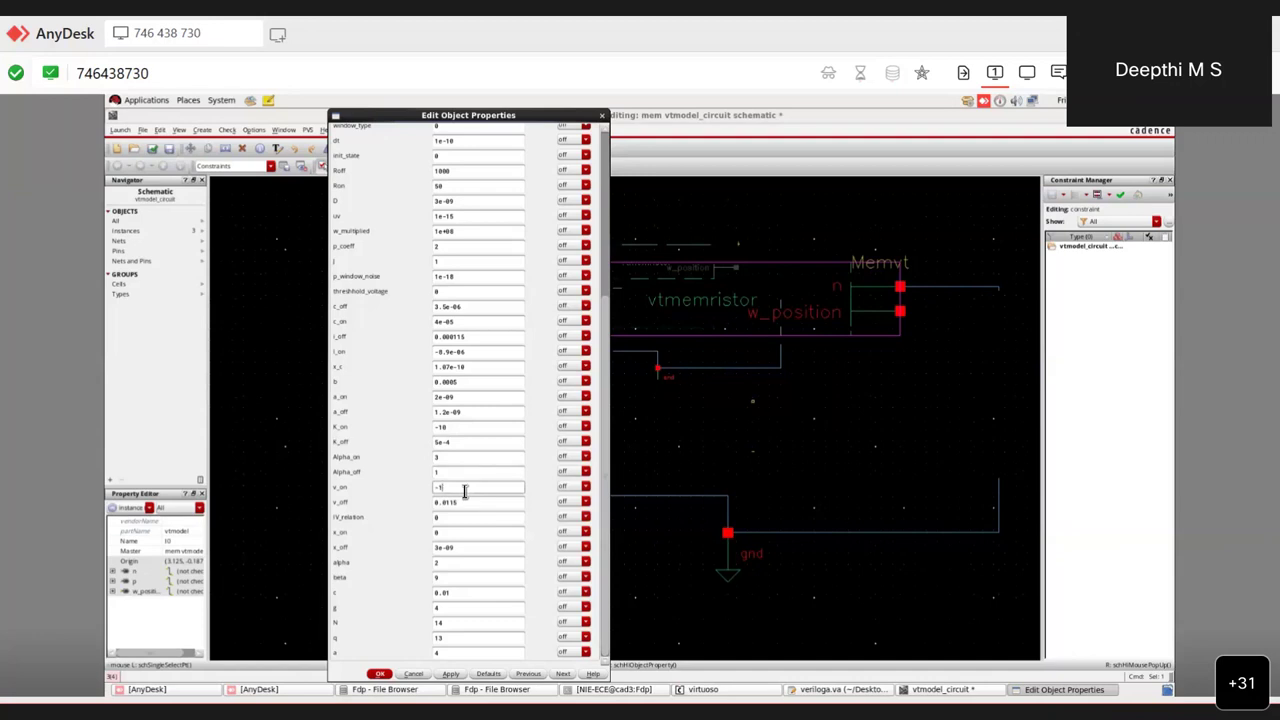
type("0.2")
Set the memristor's v_off to 0.02, recheck the parameter list, and accept the instance properties.
left_click(464, 501)
key("BackSpace")
key("BackSpace")
key("BackSpace")
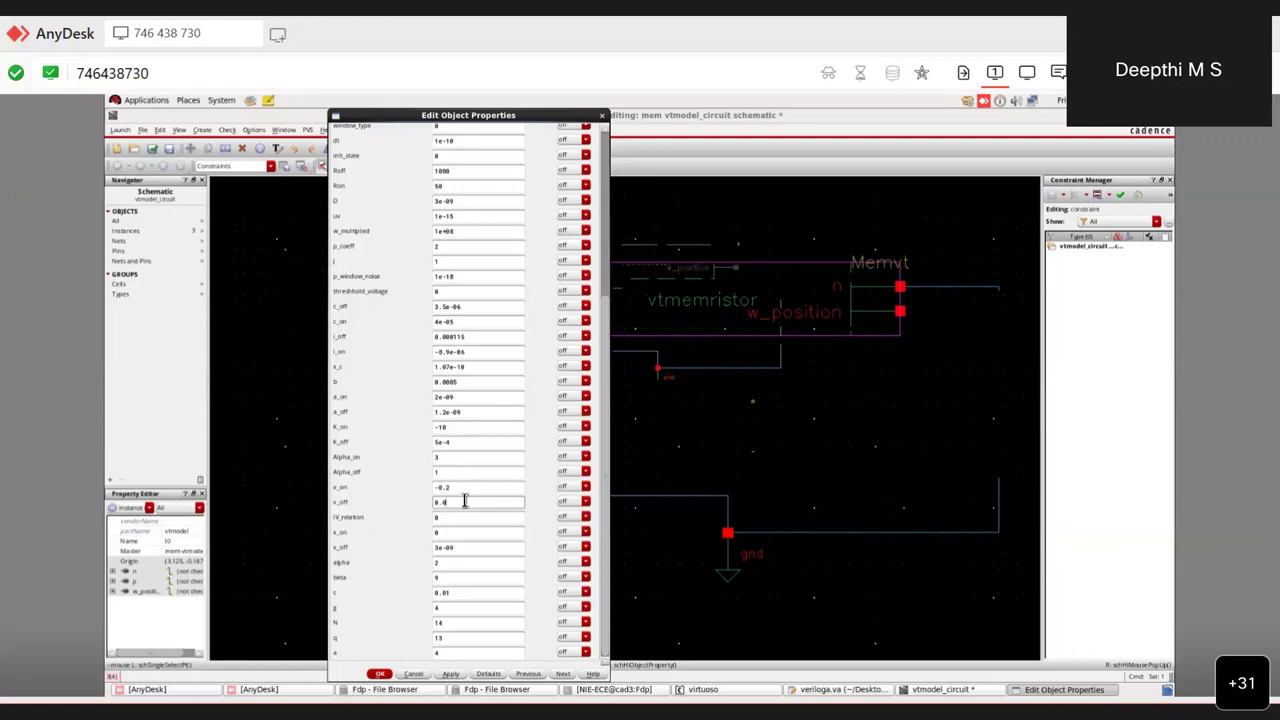
type("2")
scroll(462, 501, "up", 5)
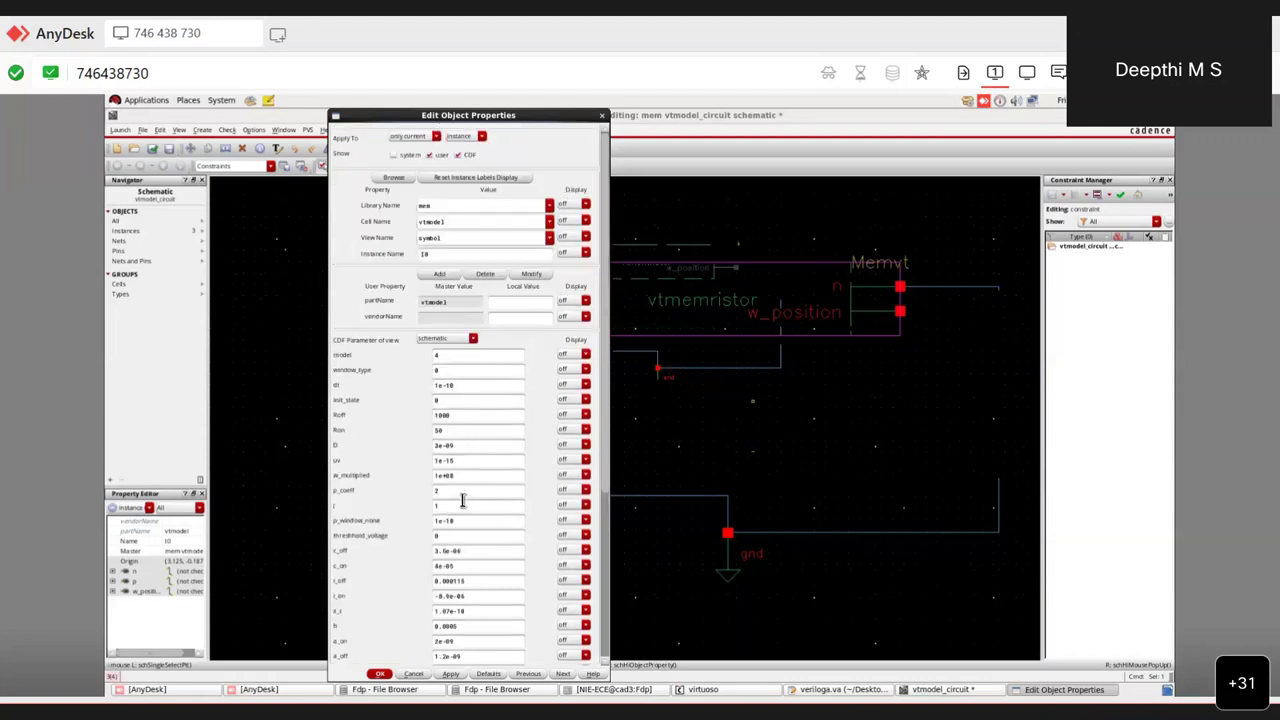
left_click(462, 385)
scroll(462, 413, "down", 5)
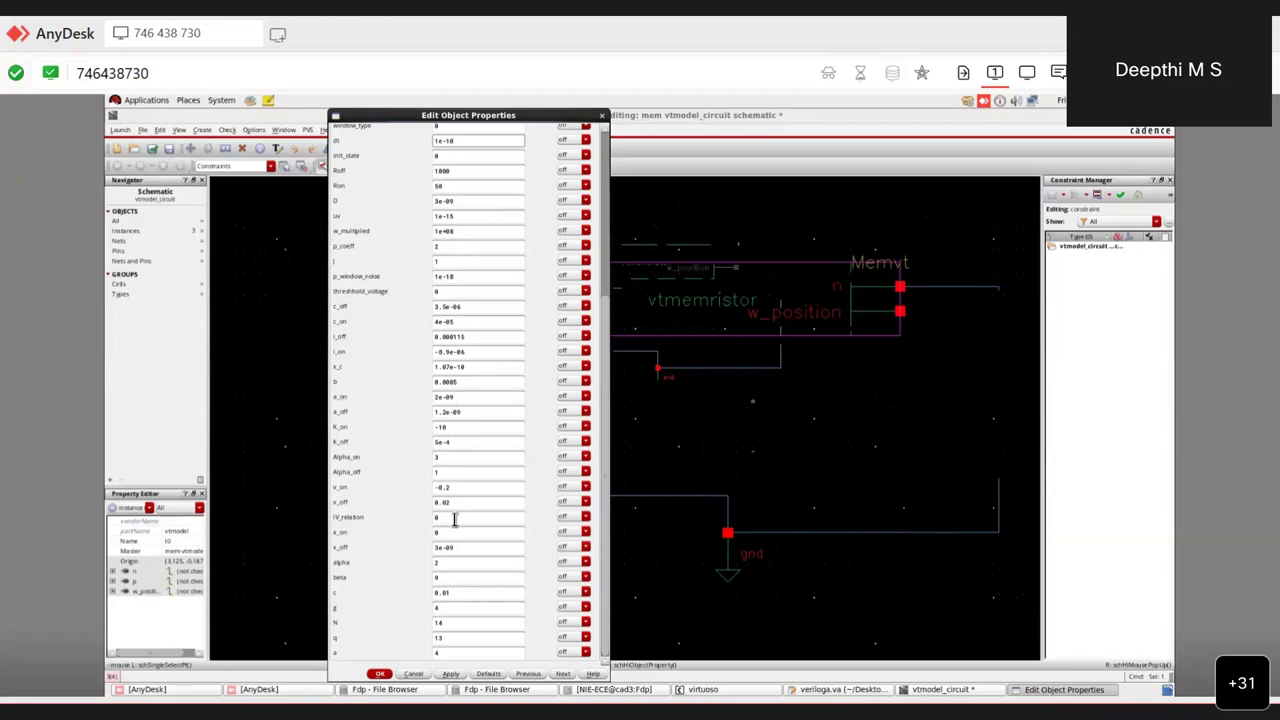
left_click(379, 677)
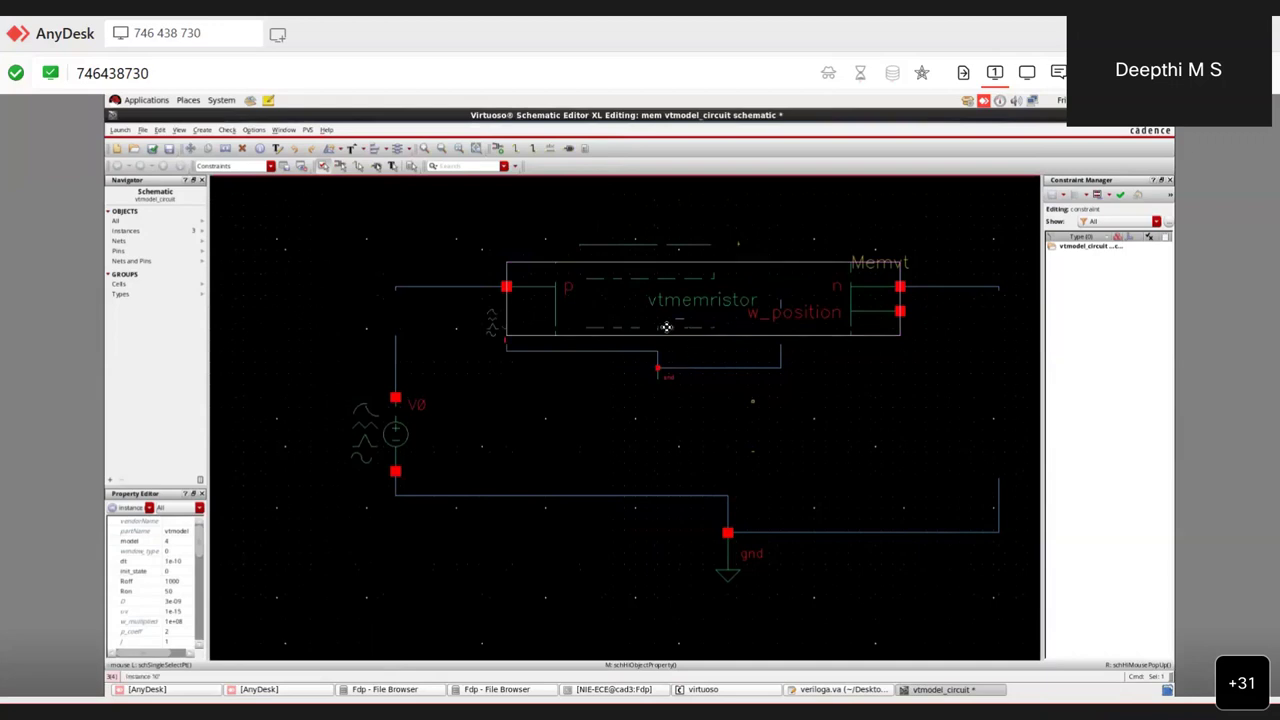
Reopen the memristor's properties, check the entered schematic-view CDF parameters, and confirm them.
key("q")
left_click(474, 338)
left_click(474, 340)
left_click(473, 340)
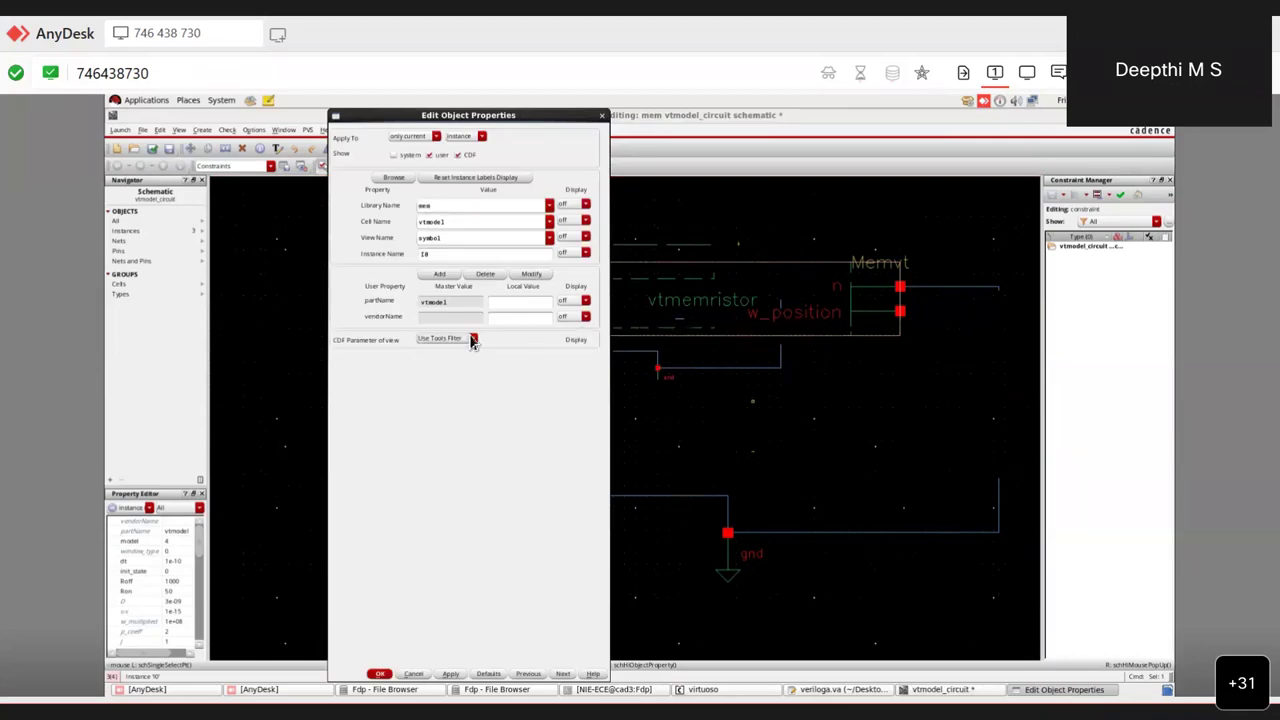
left_click(476, 340)
left_click(477, 343)
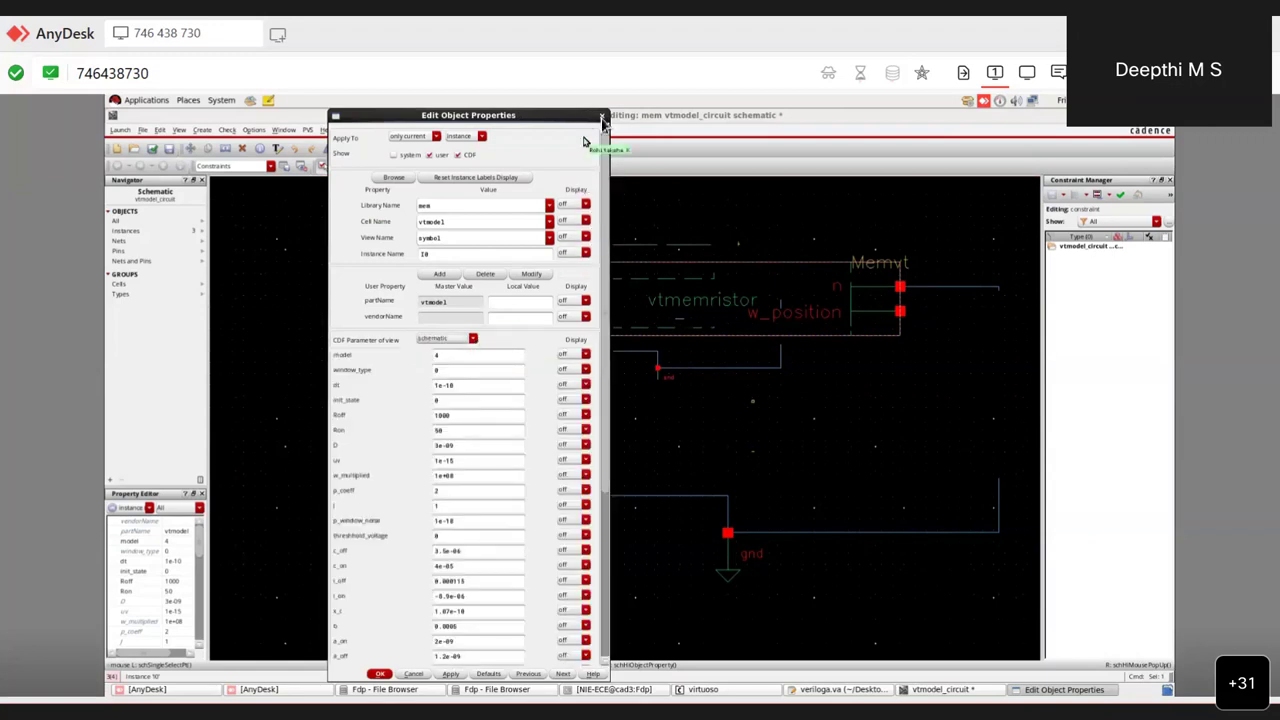
left_click(450, 674)
left_click(381, 675)
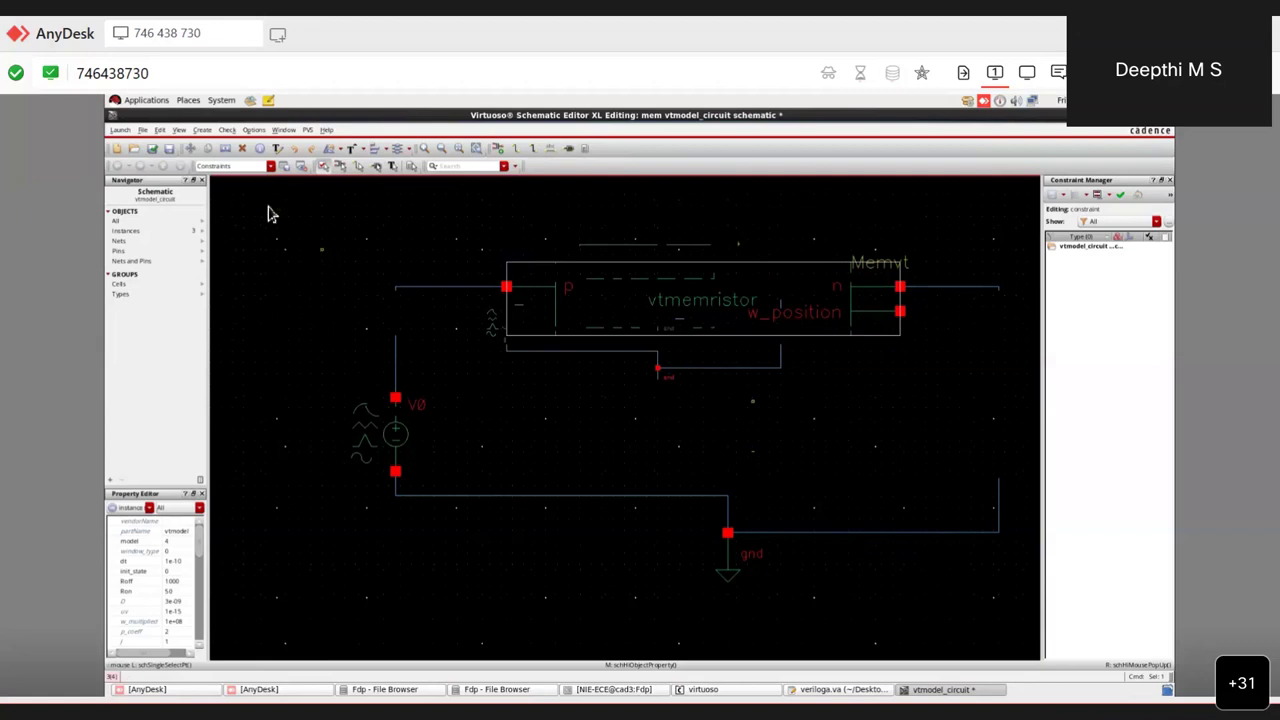
Check and save the vtmodel_circuit schematic, read the check result in the Virtuoso log, and dismiss the notice.
left_click(152, 148)
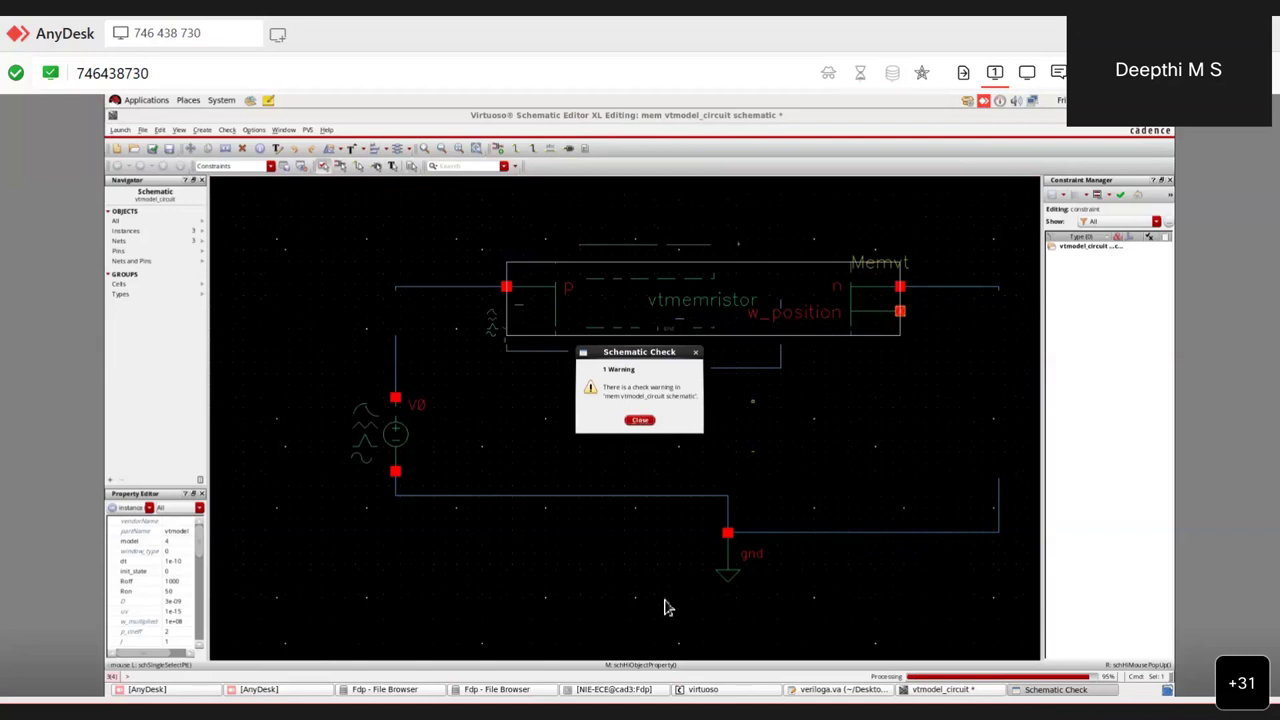
left_click(703, 690)
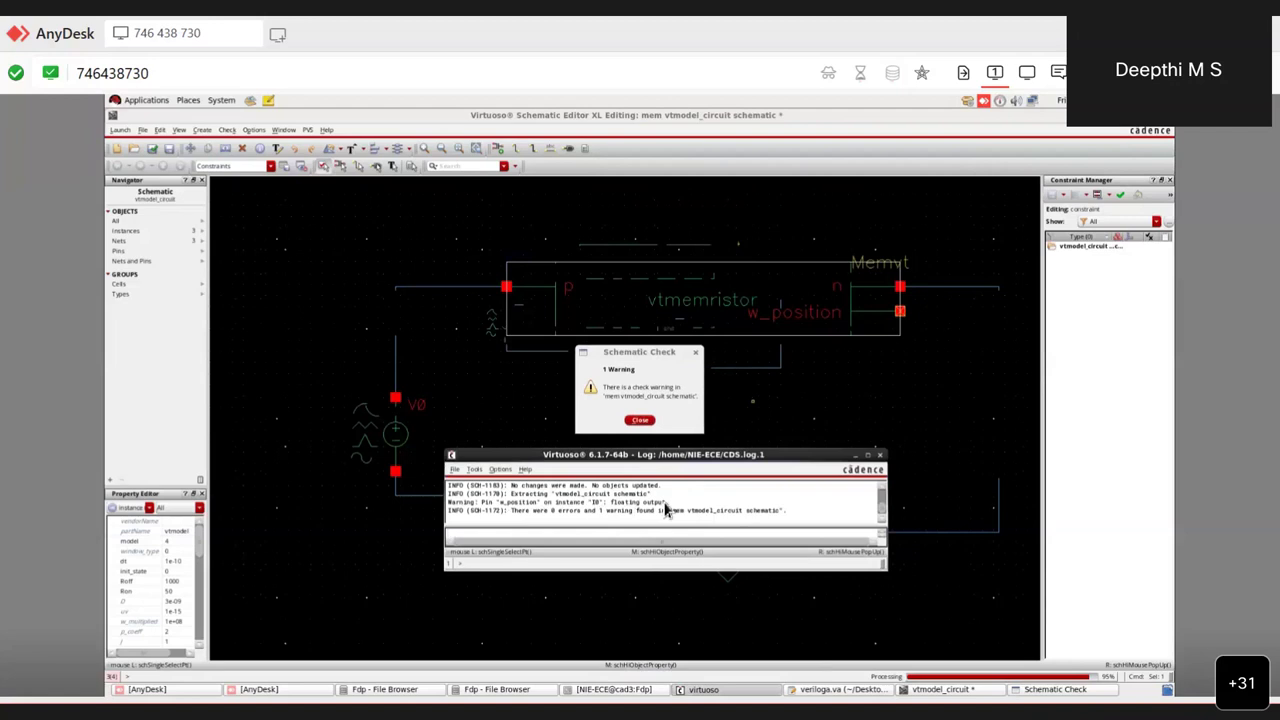
left_click(640, 421)
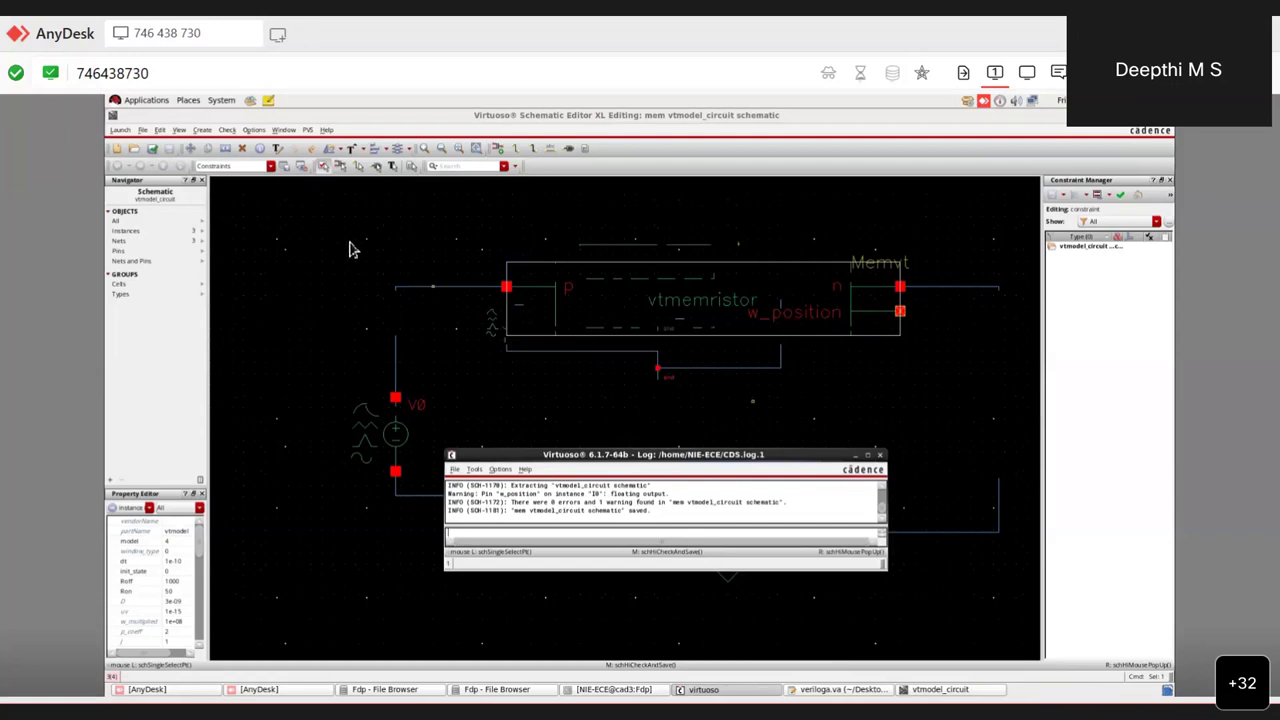
Create a new adexl view for vtmodel_circuit in the mem library and add a test based on its schematic.
left_click(121, 131)
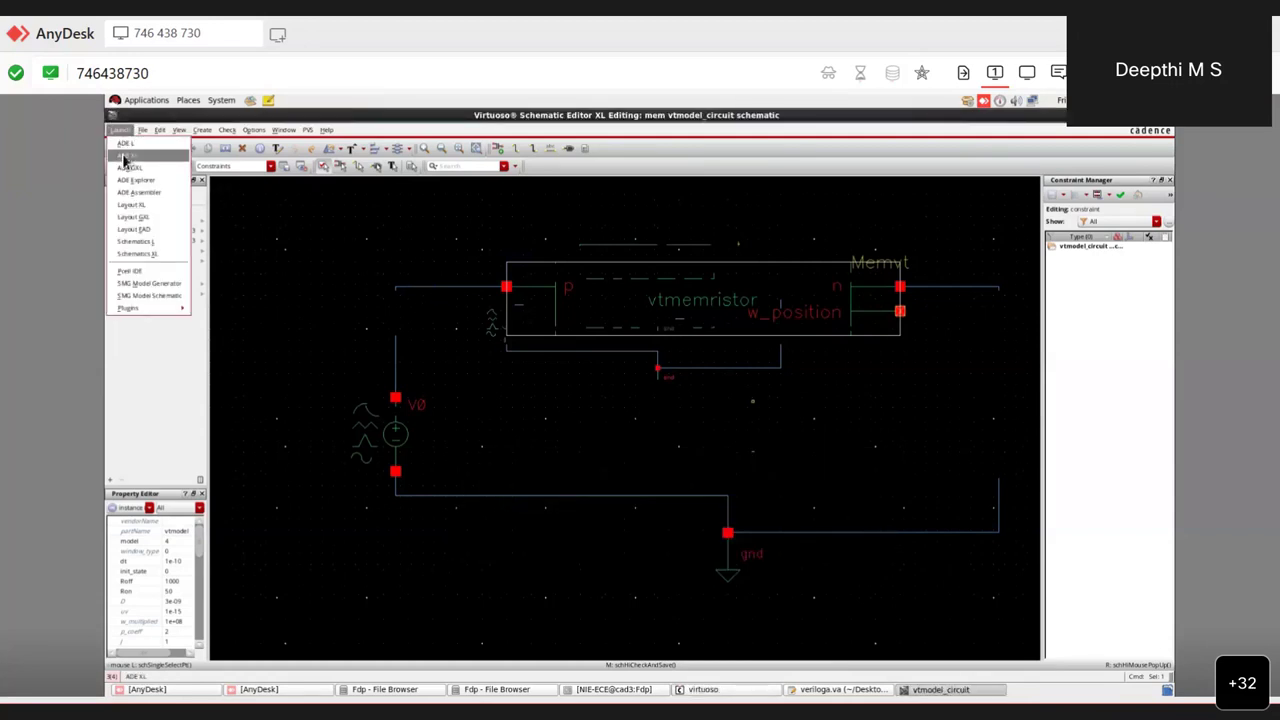
left_click(124, 157)
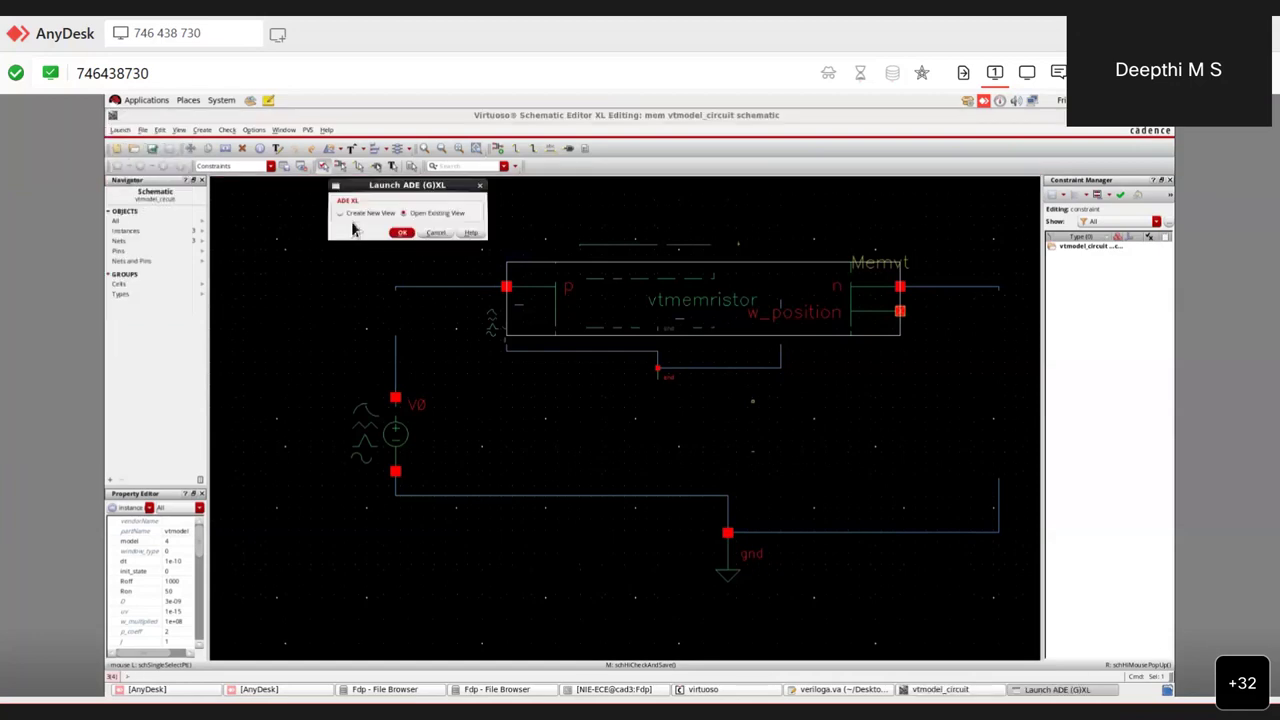
left_click(366, 214)
left_click(401, 234)
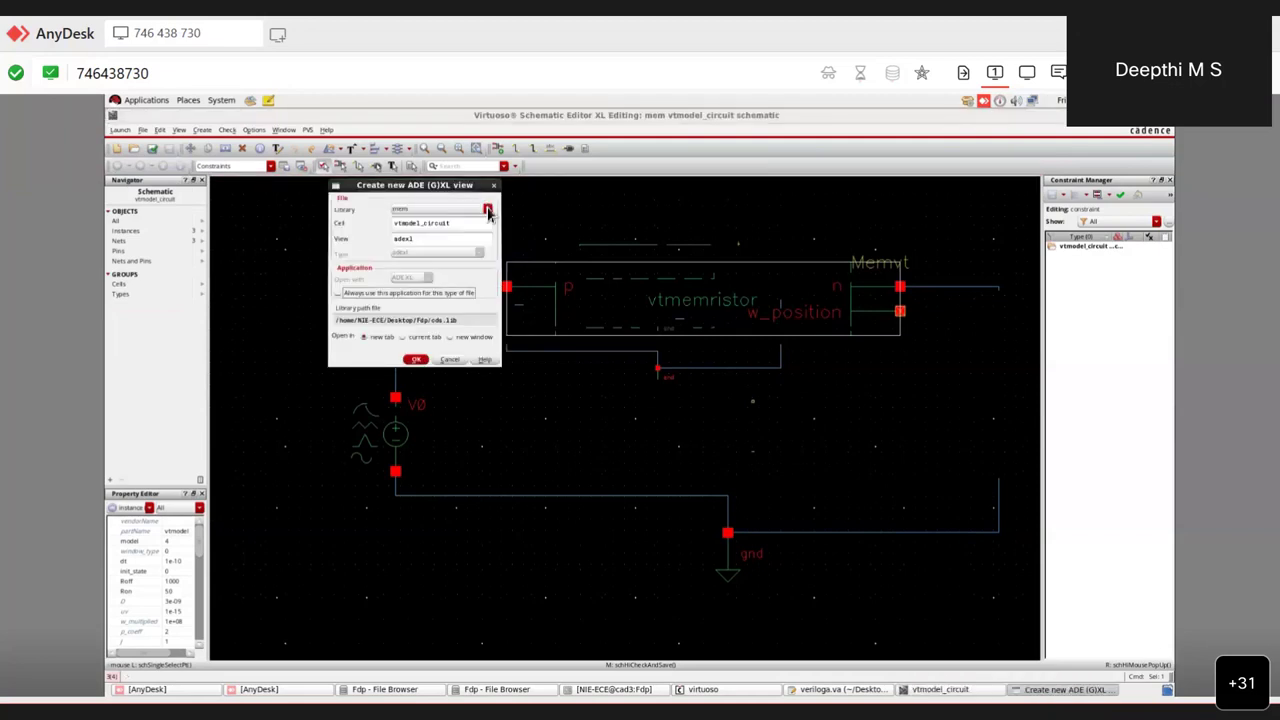
left_click_drag(467, 185, 533, 185)
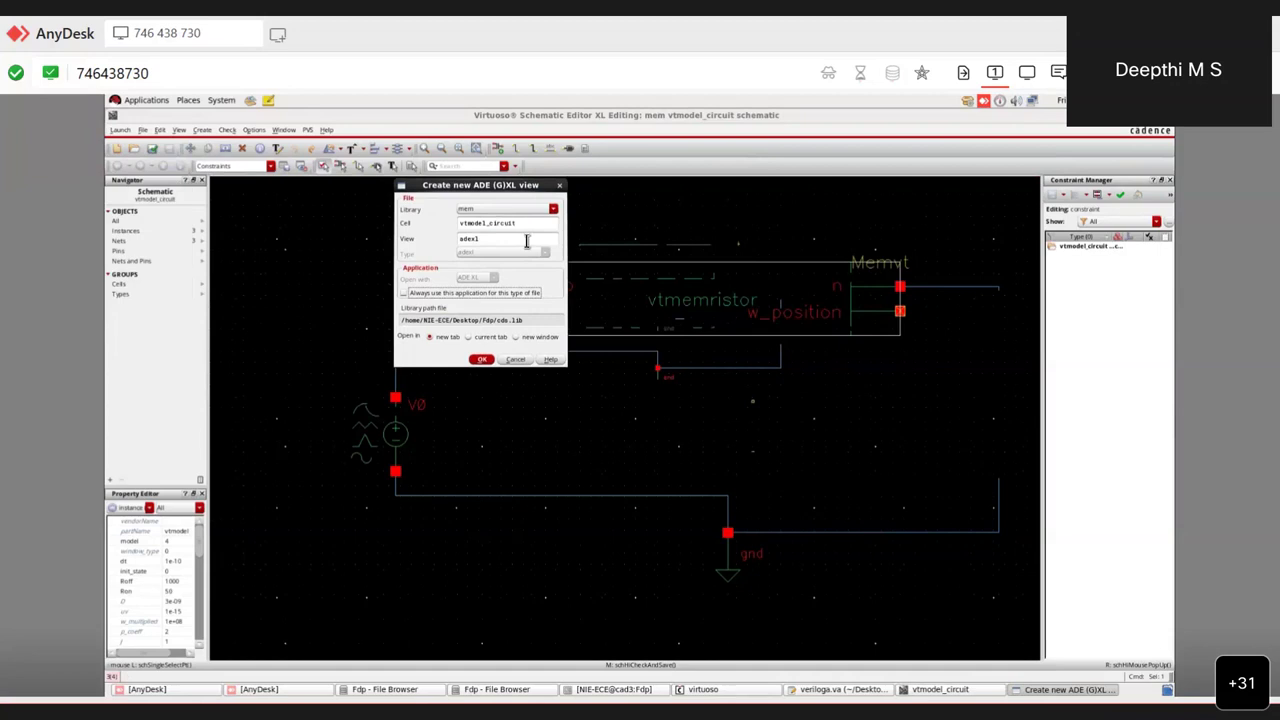
left_click(483, 360)
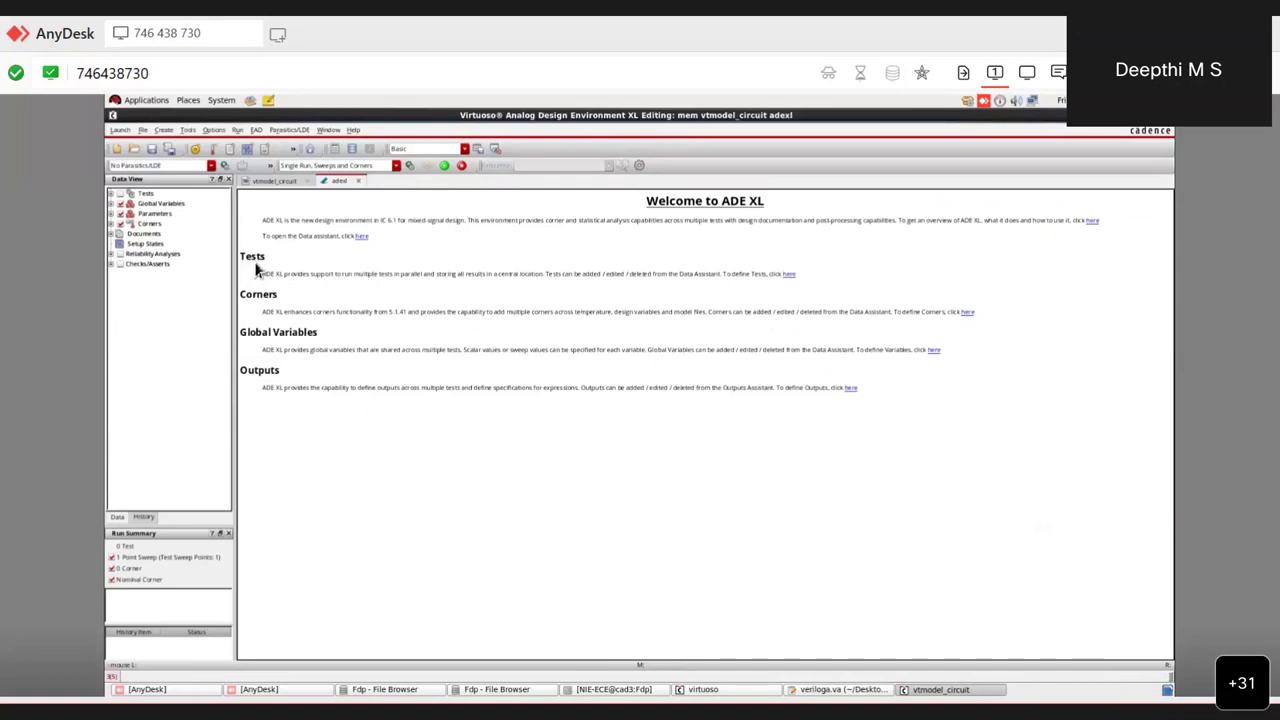
left_click(790, 276)
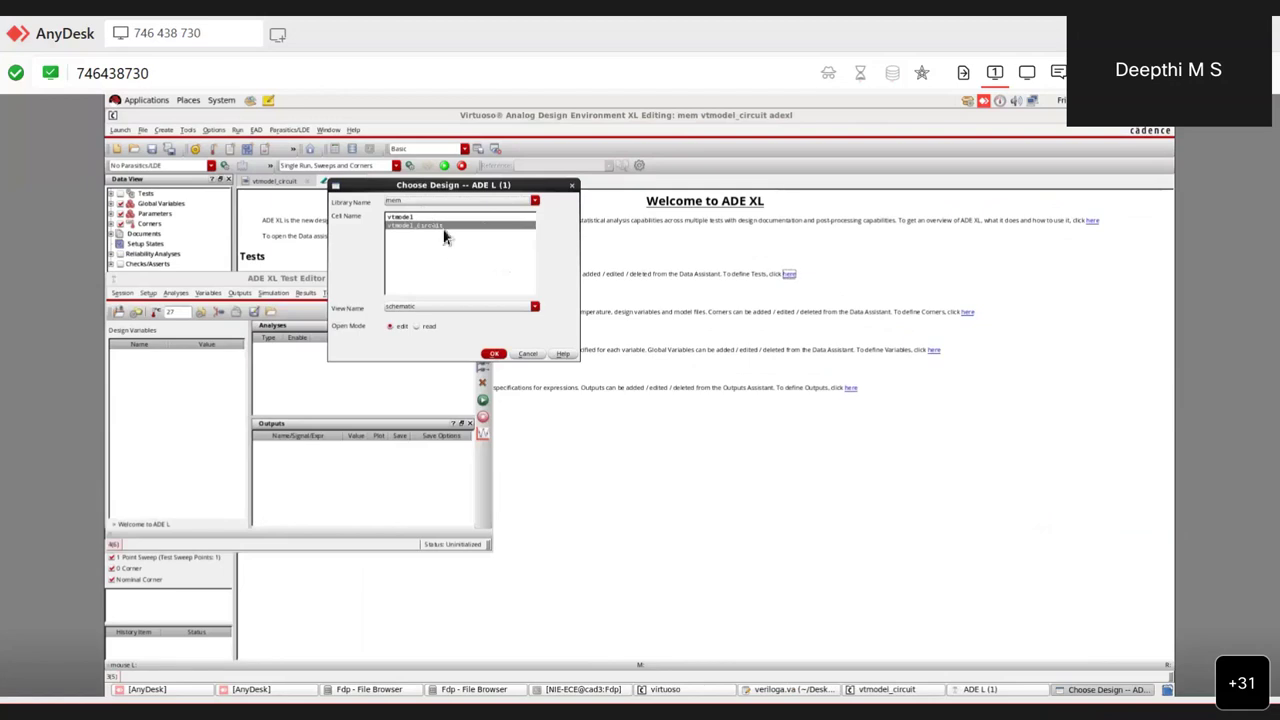
left_click(494, 354)
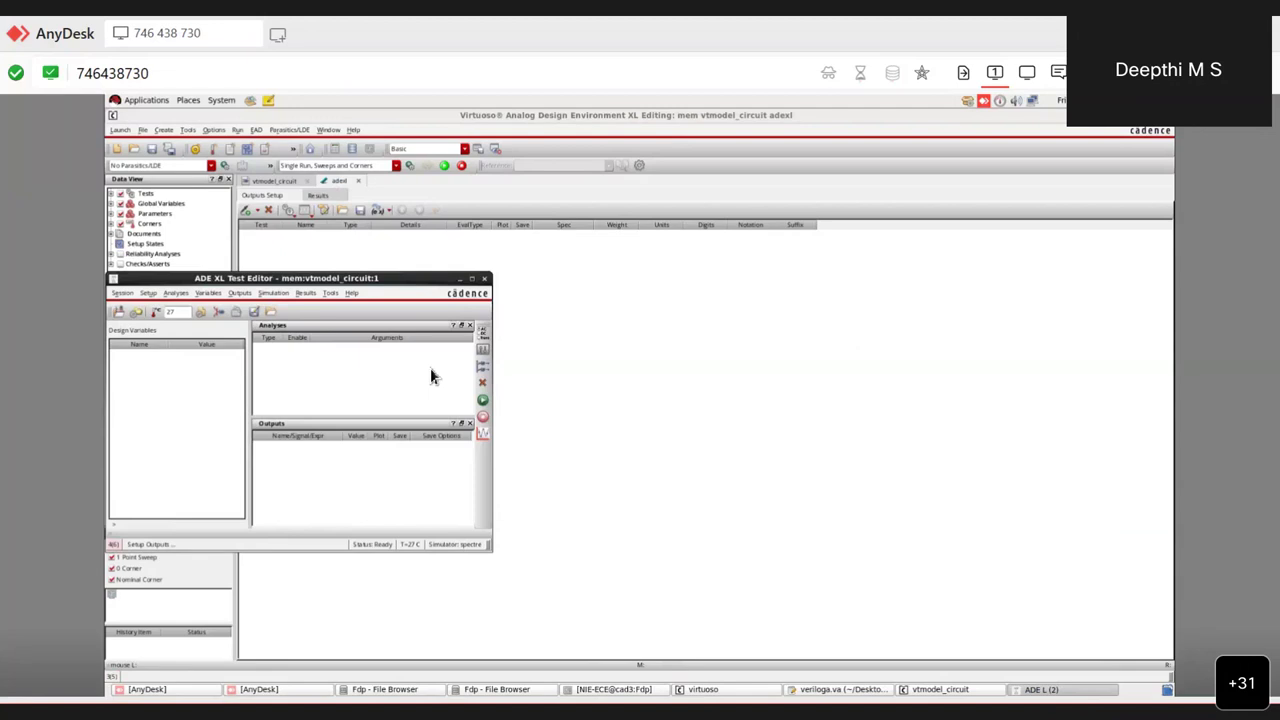
Add a transient (tran) analysis to the test with a stop time of 200n.
right_click(430, 368)
left_click(446, 366)
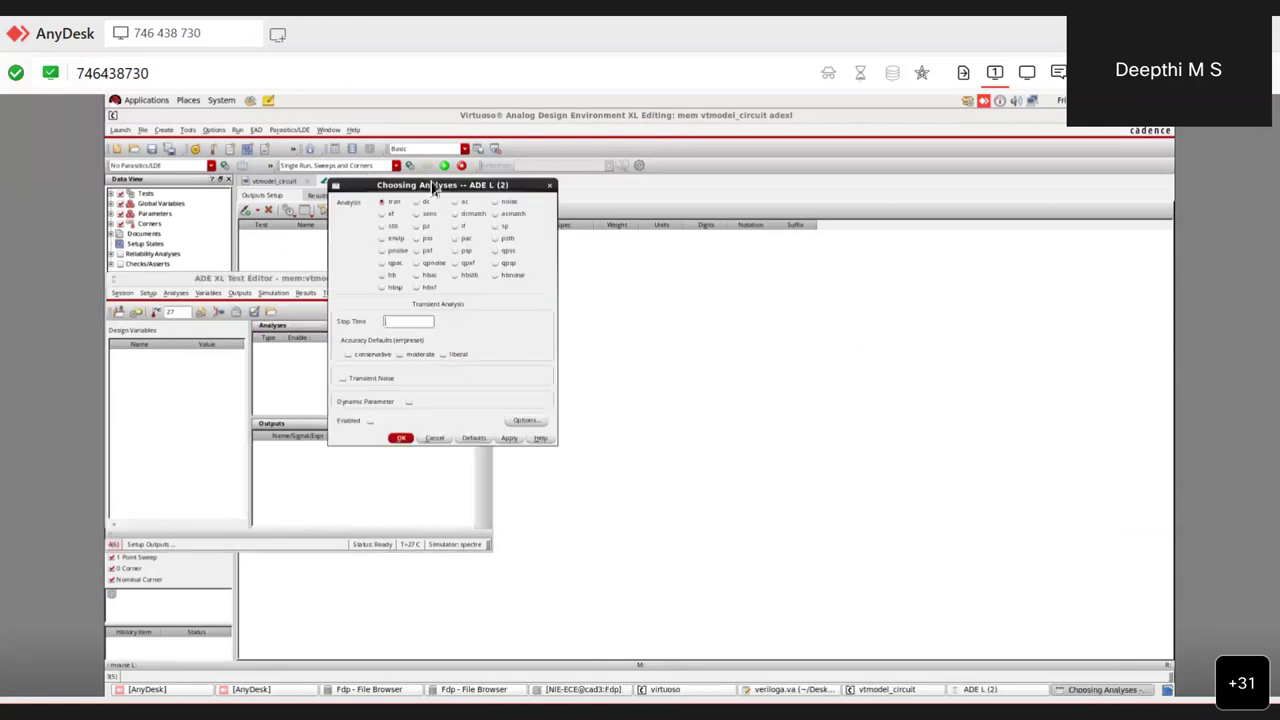
left_click(389, 205)
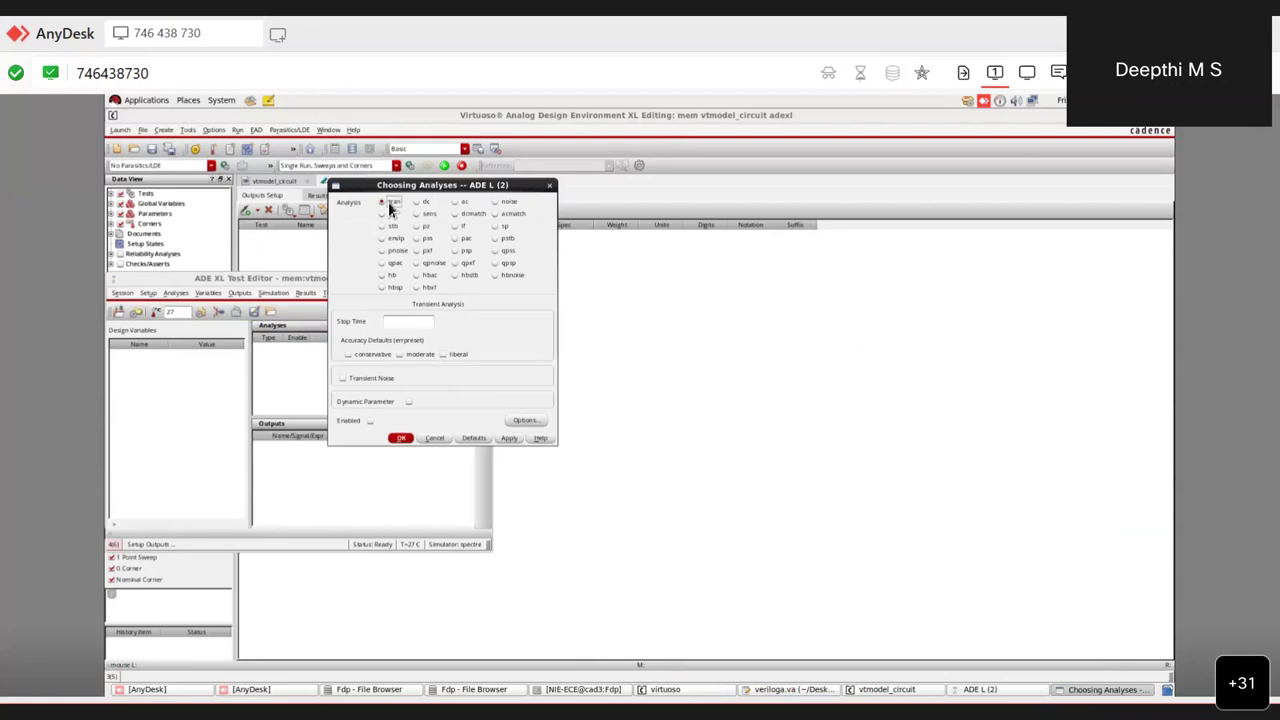
left_click(392, 323)
type("00n")
Set the transient options step and maxstep to 1e-10 each, and accept the analysis.
left_click(536, 424)
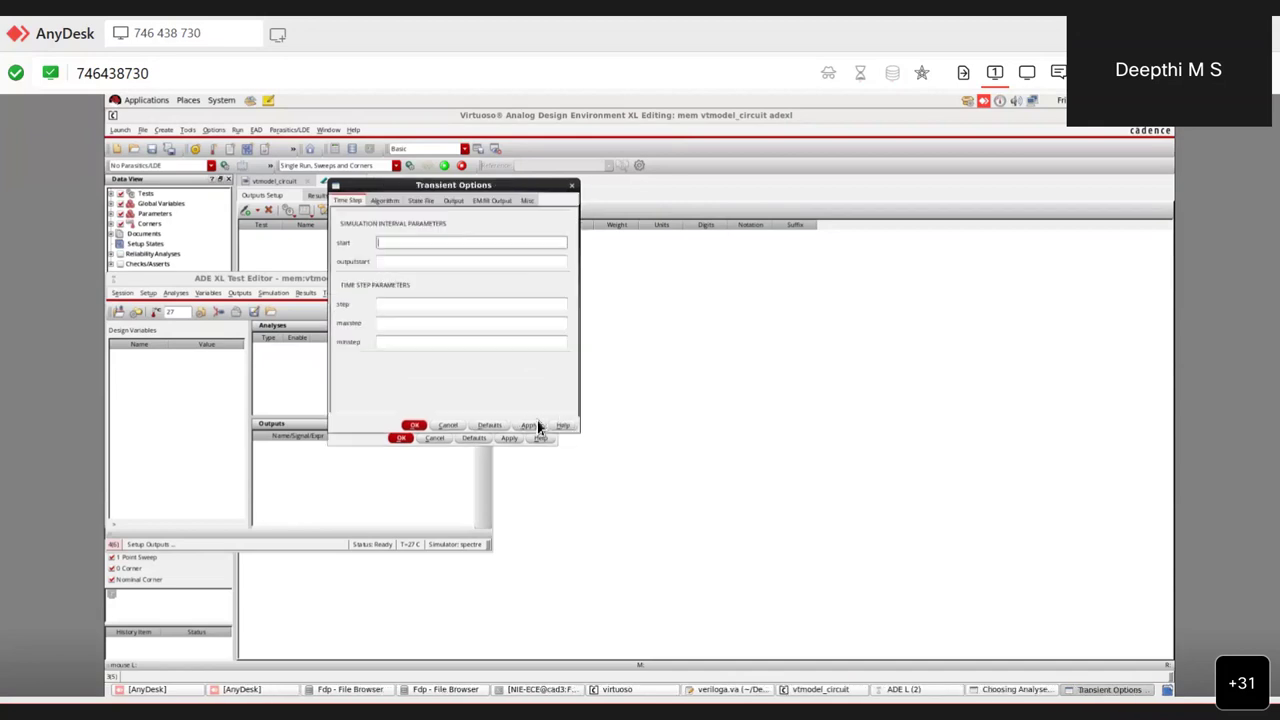
left_click(411, 304)
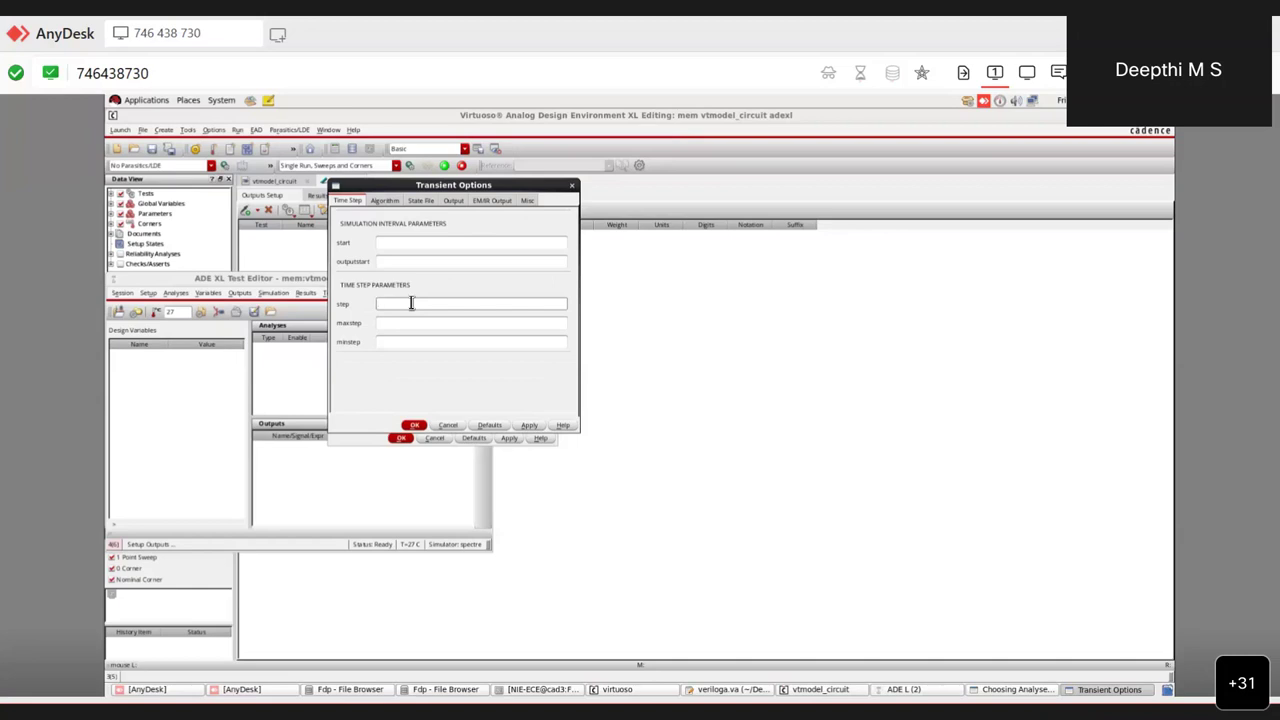
type("1")
type("n")
type("e-10")
left_click(411, 322)
type("1e-10")
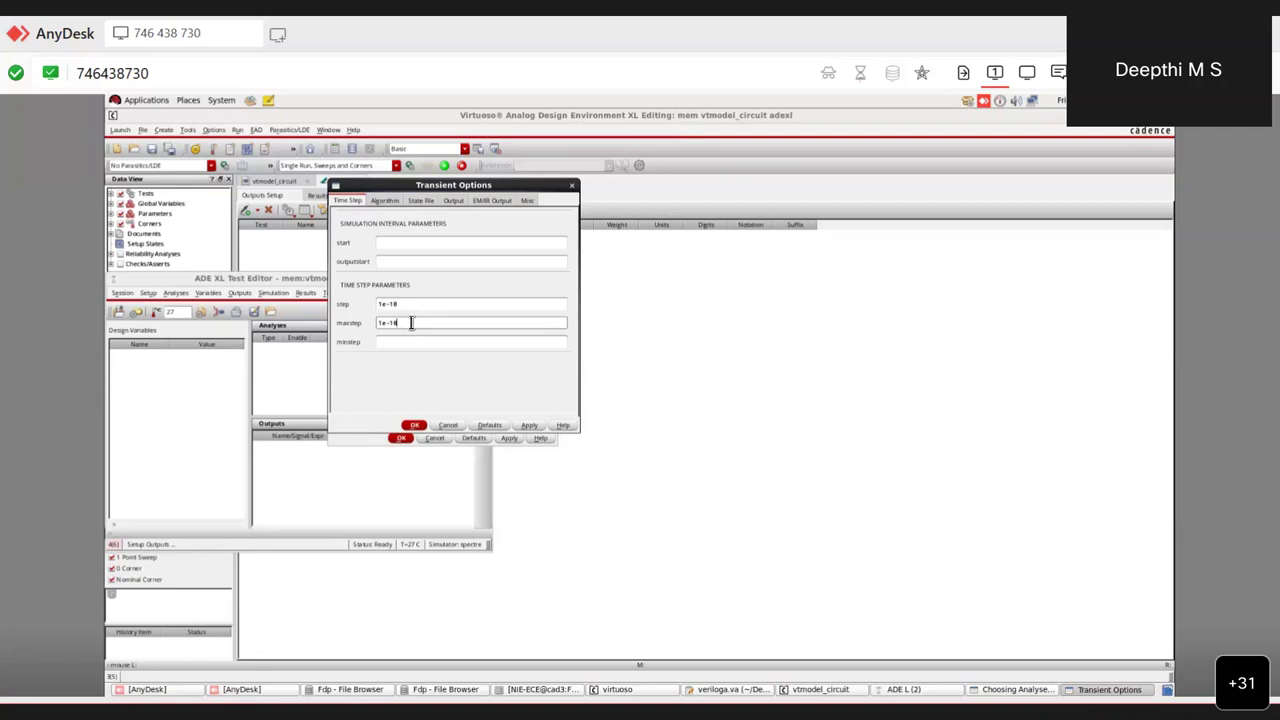
left_click(410, 427)
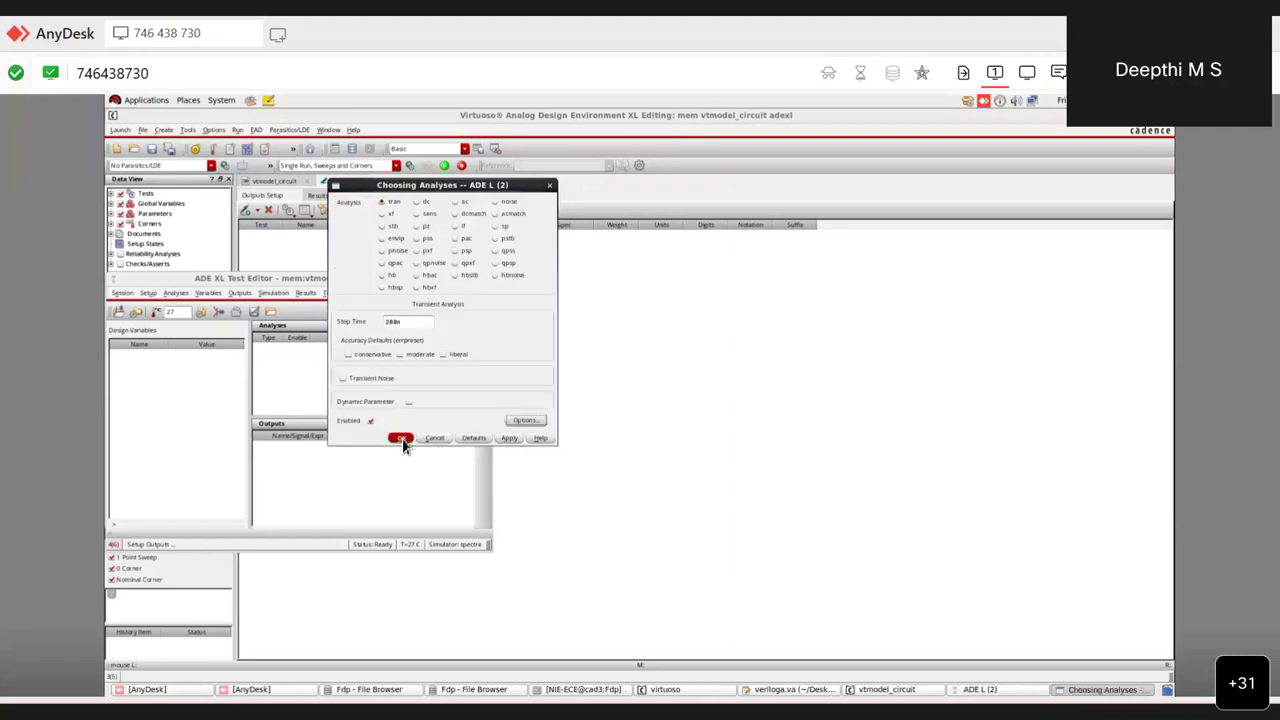
left_click(400, 437)
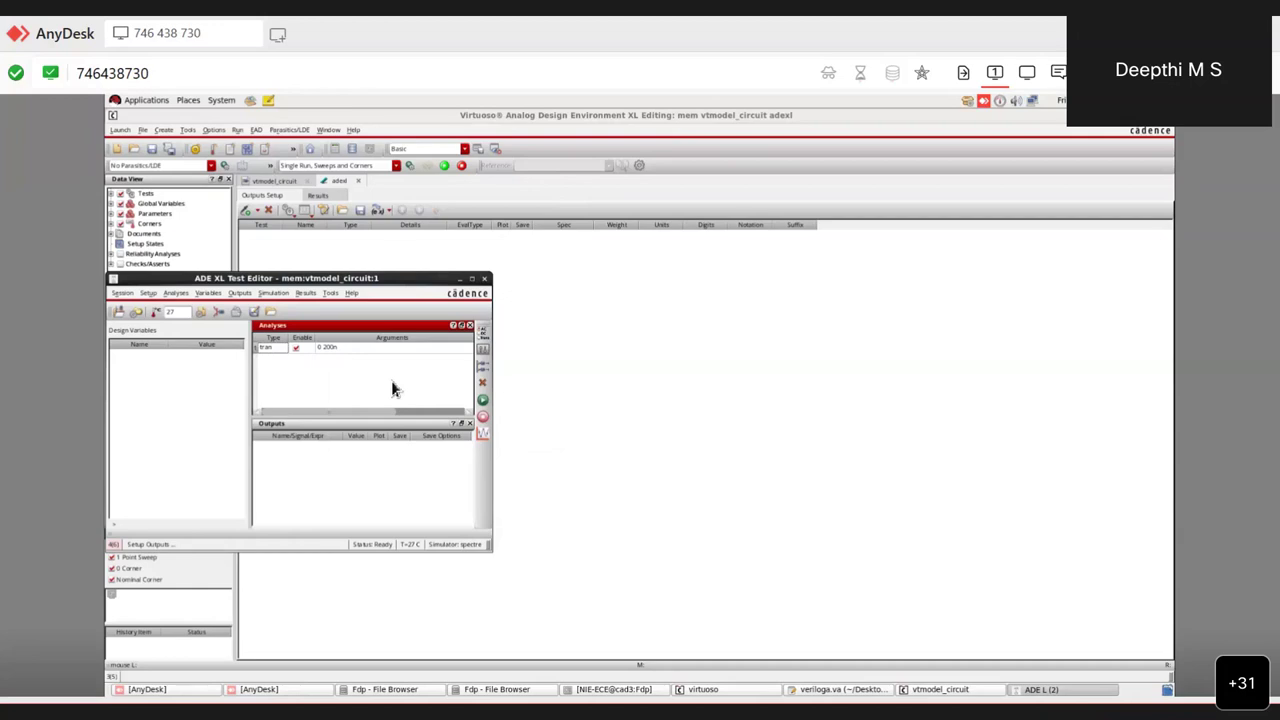
Add the current at the memristor's p terminal as a plotted output, picked from the schematic.
left_click(398, 390)
right_click(390, 492)
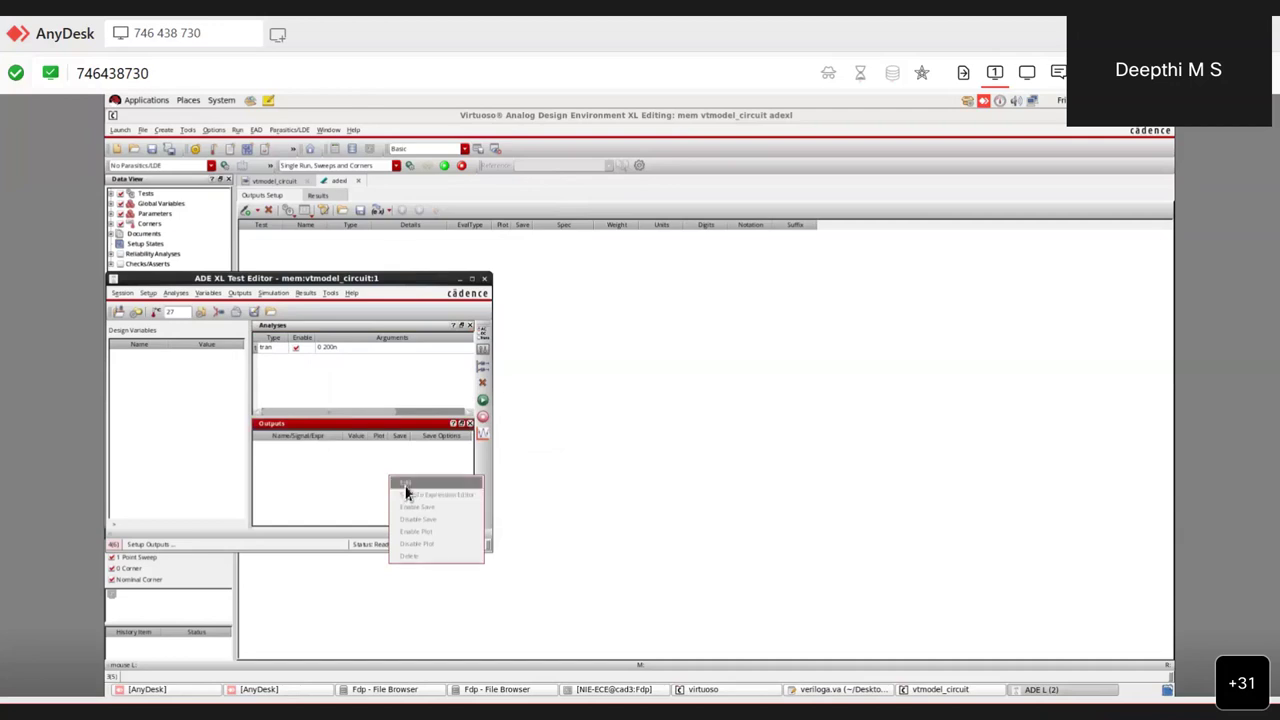
left_click(406, 486)
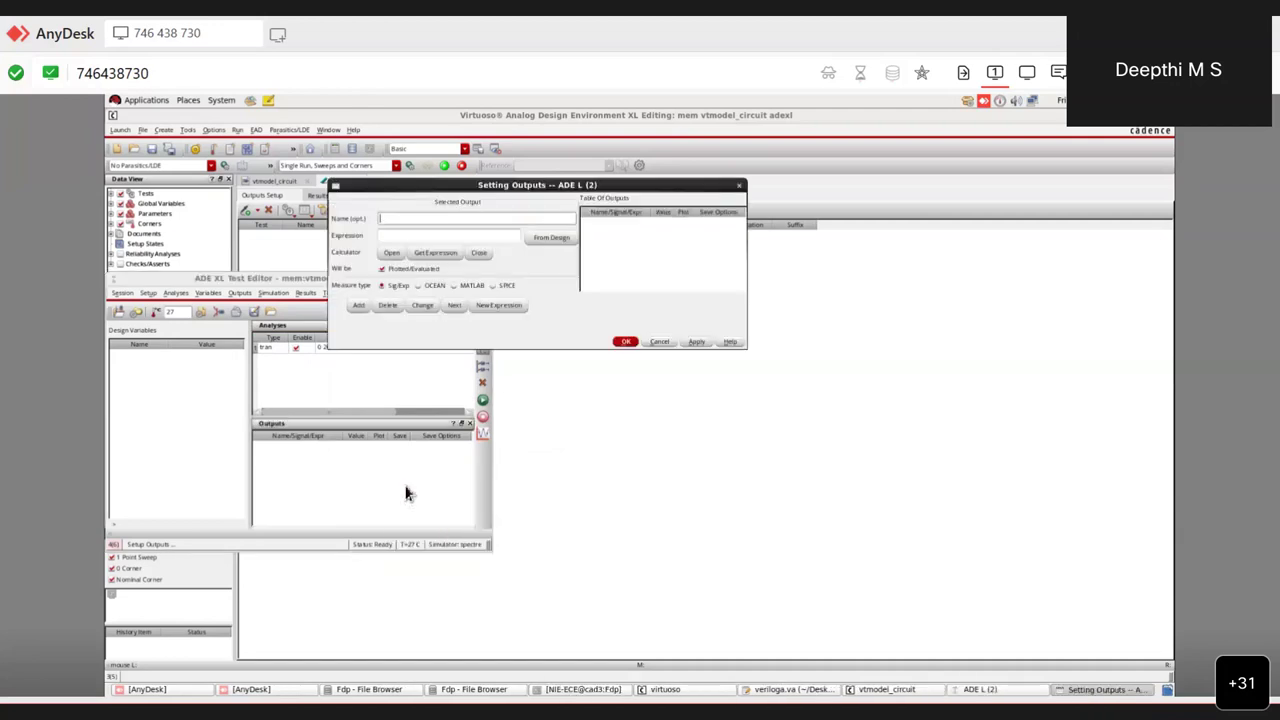
left_click(554, 242)
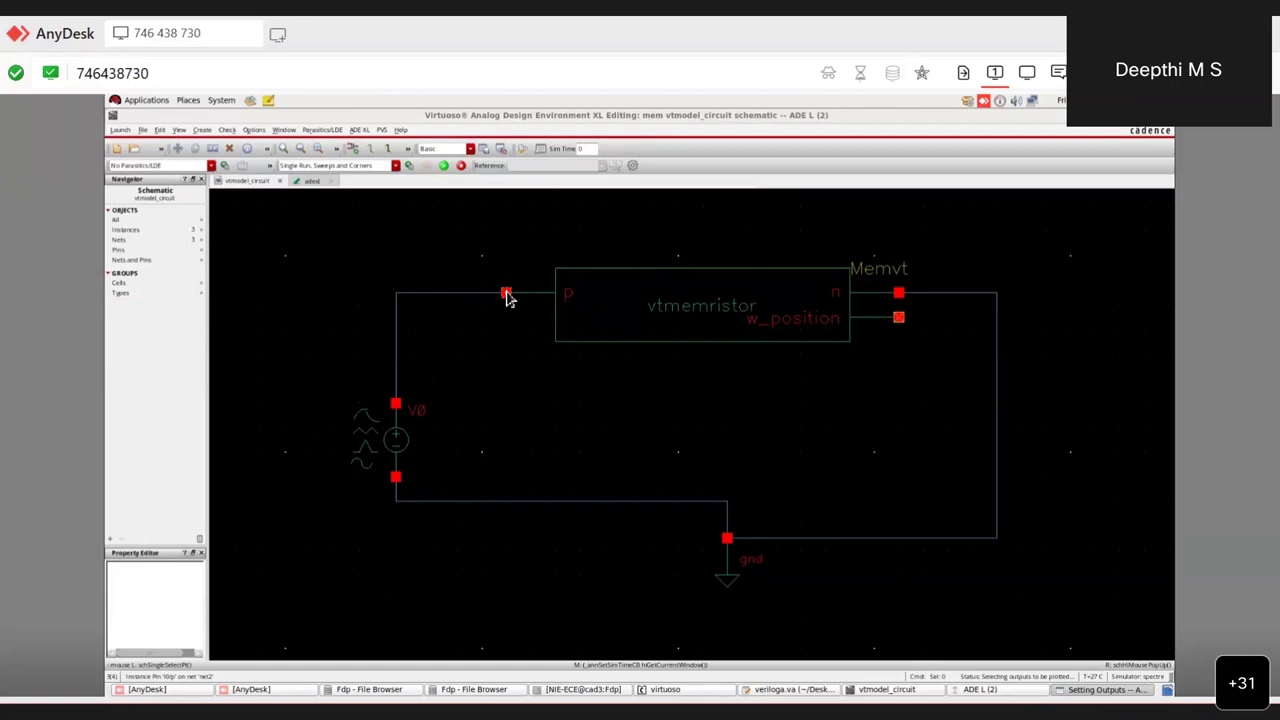
left_click(507, 296)
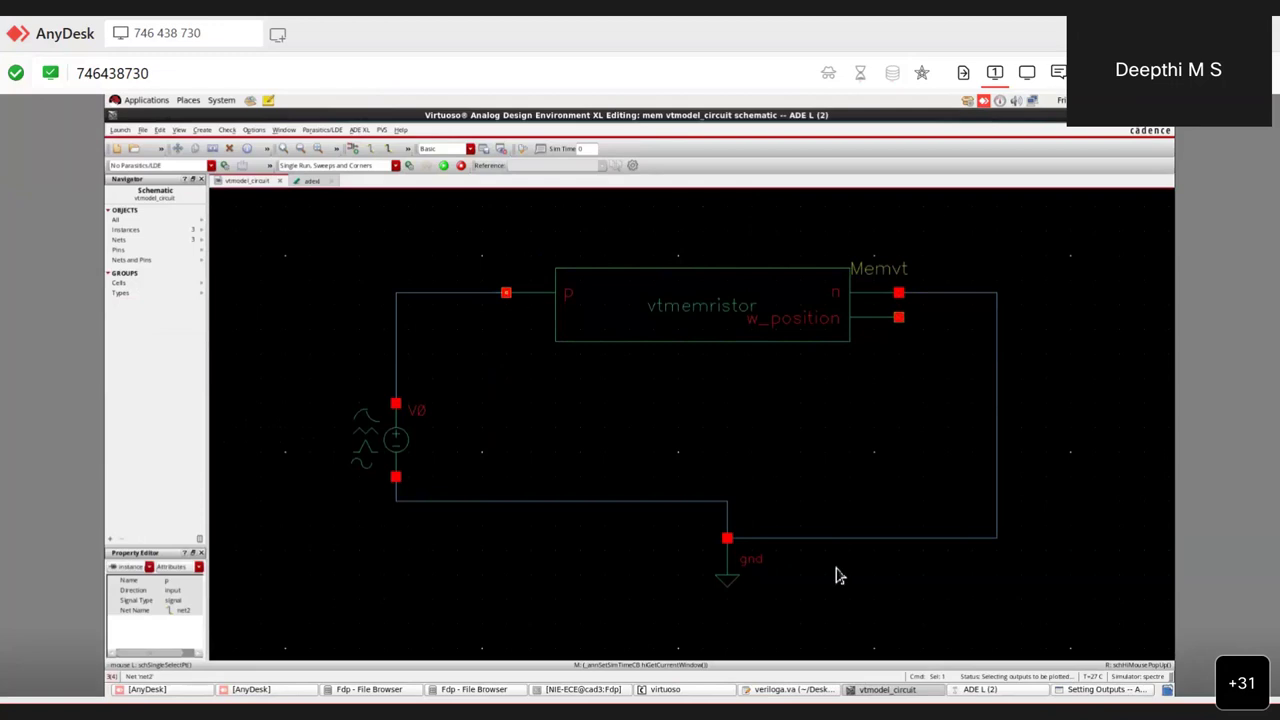
left_click(966, 690)
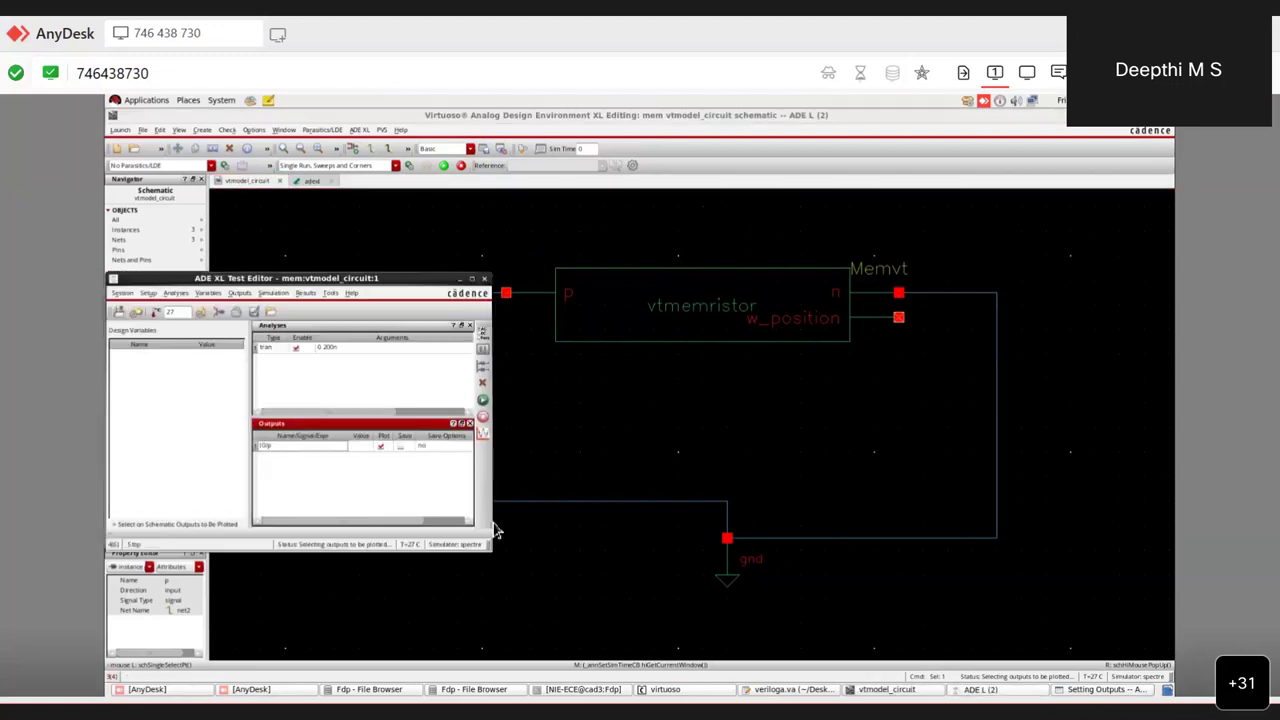
Add the voltage of the net between the source and the memristor's p pin as a second plotted output.
double_click(351, 478)
left_click(547, 239)
left_click(546, 241)
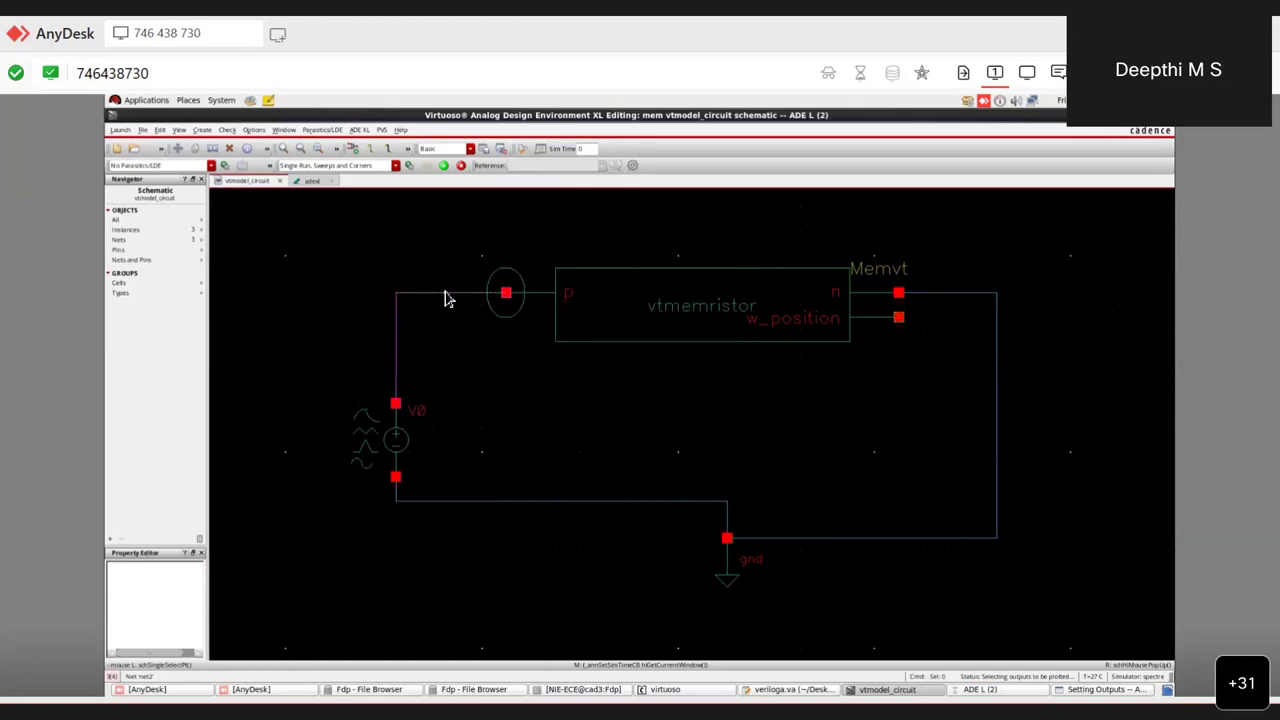
left_click(981, 691)
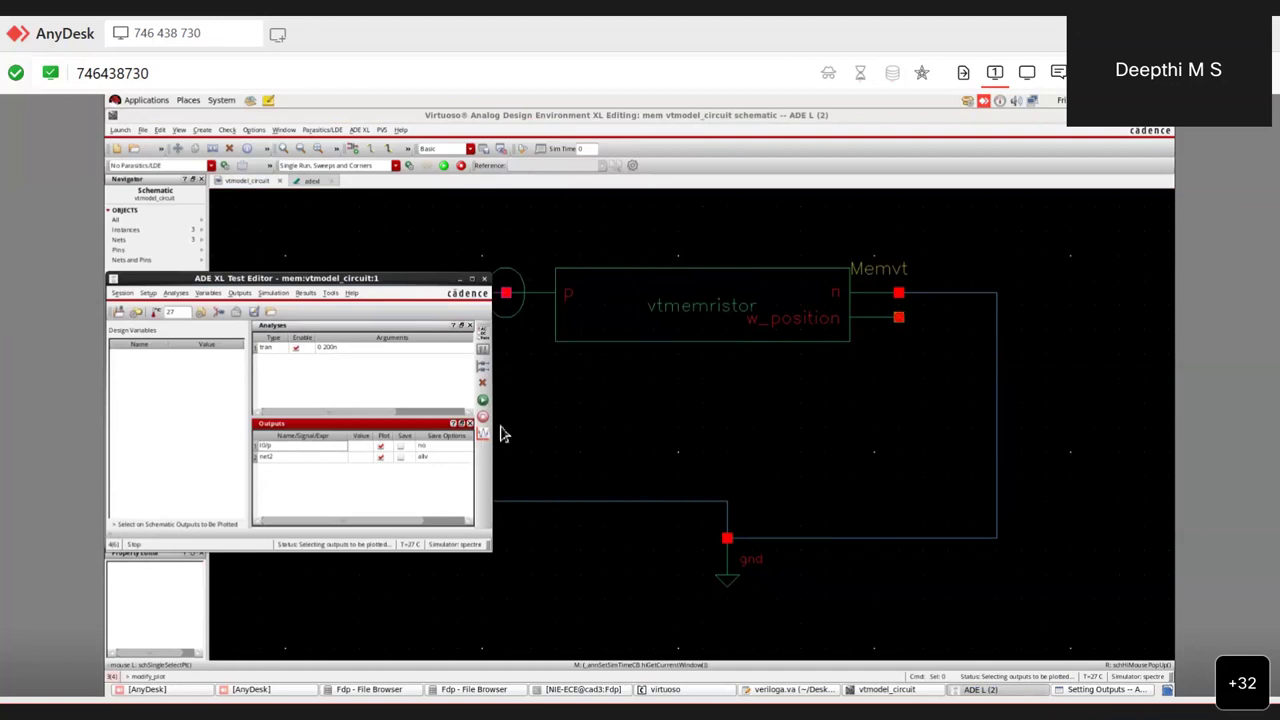
Run the simulation, maximize the waveform window, and highlight the /I0/p and /net2 traces in turn to compare them.
left_click(484, 401)
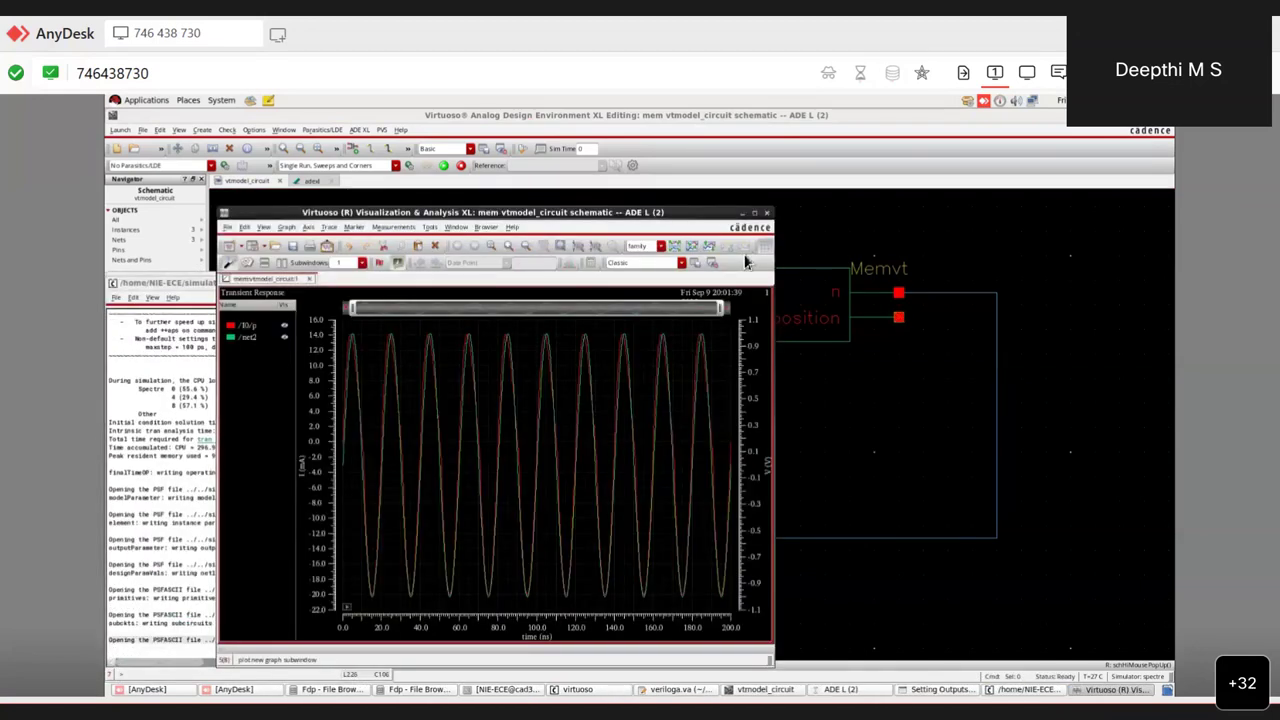
left_click(755, 213)
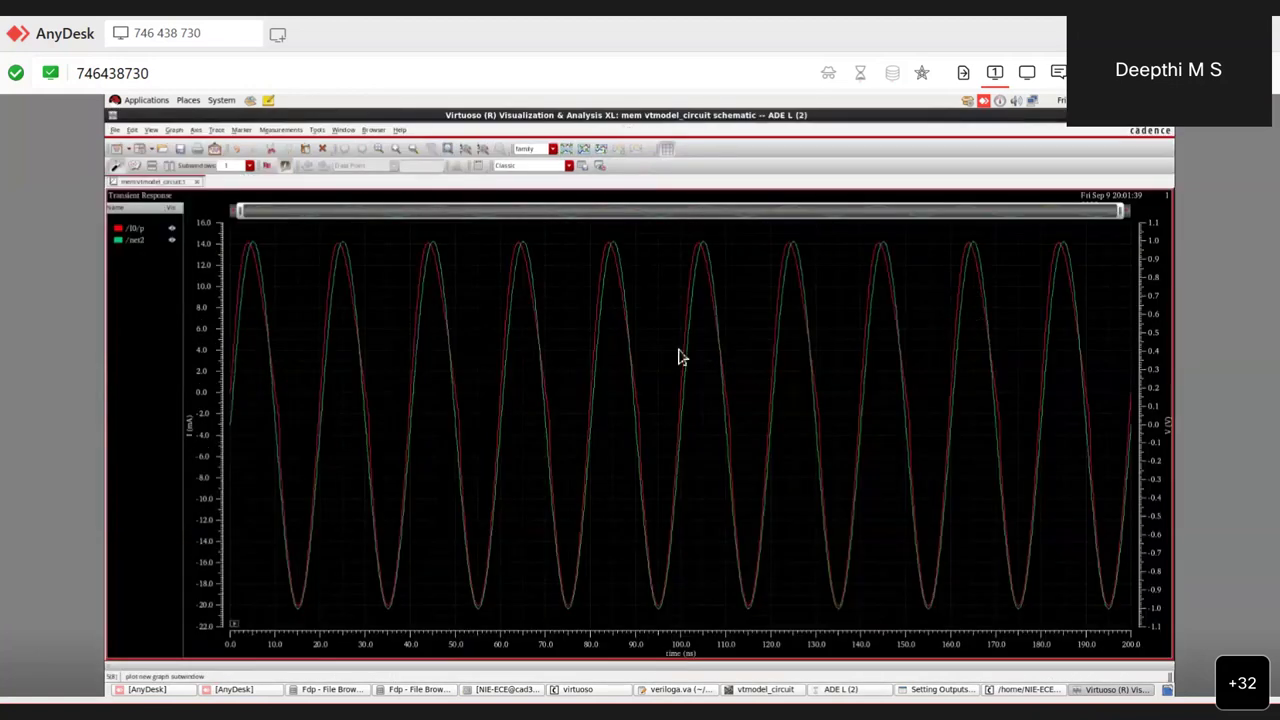
left_click(247, 257)
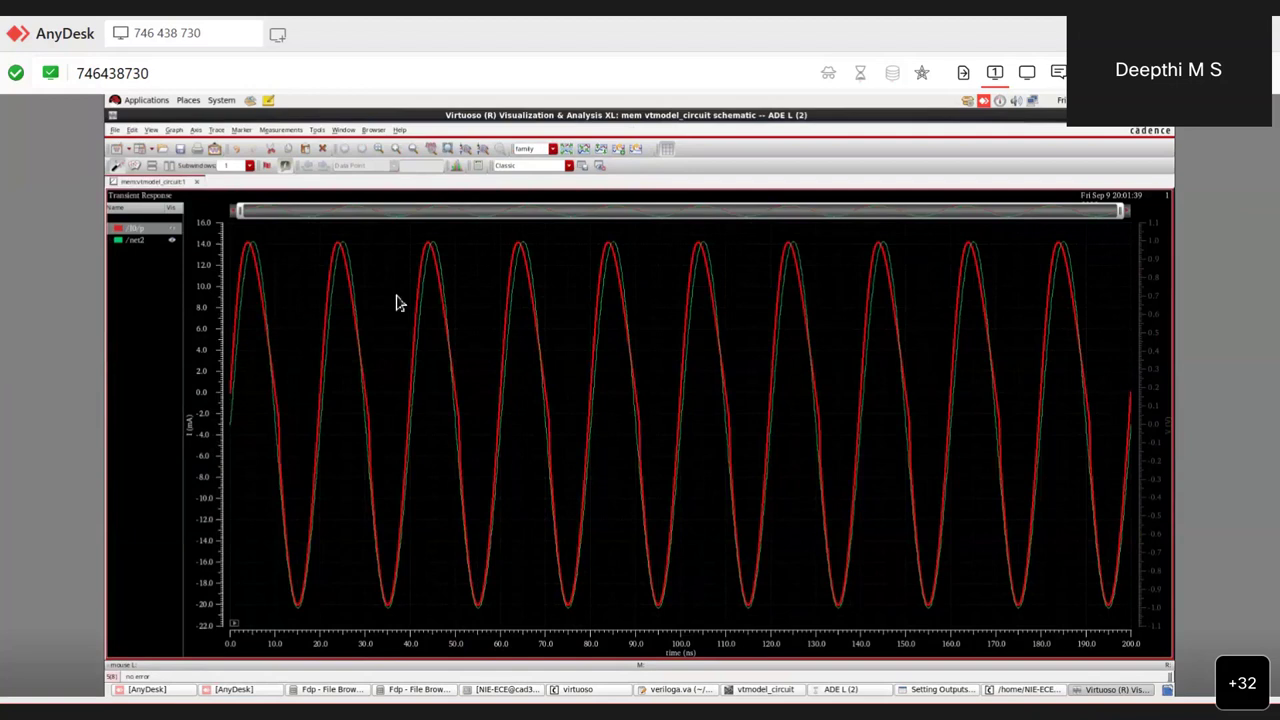
left_click(262, 267)
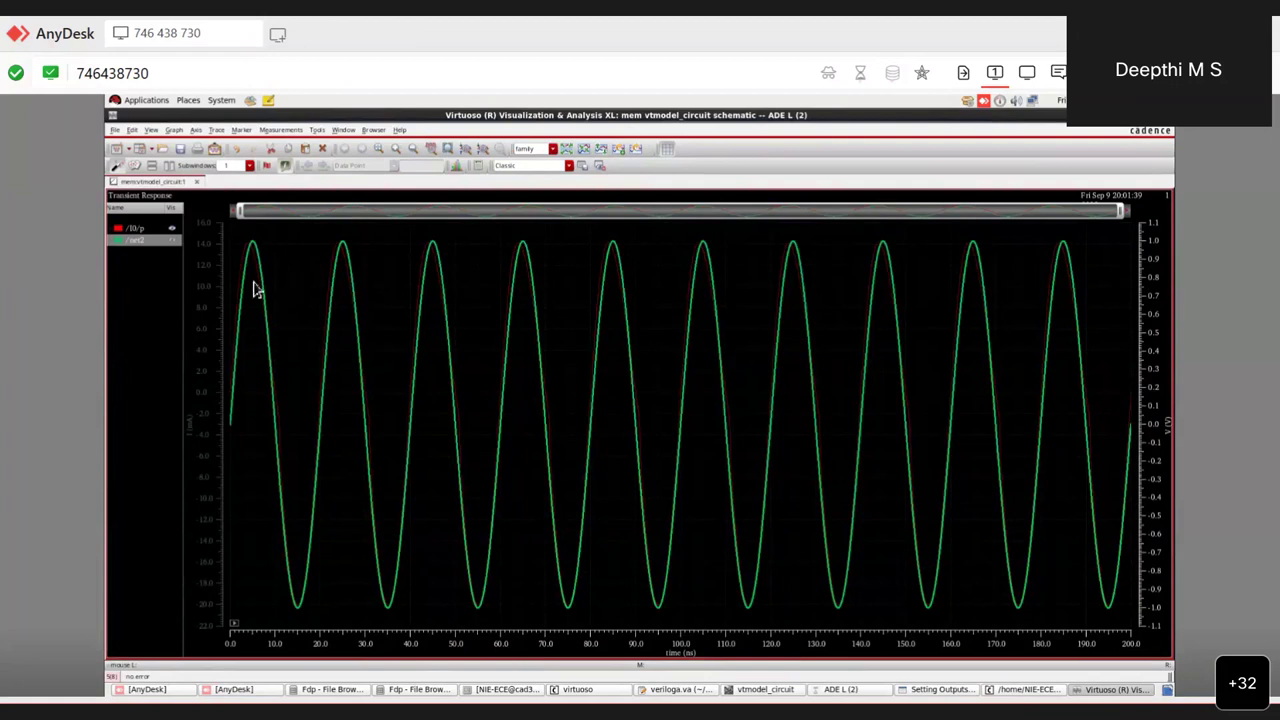
mouse_move(243, 278)
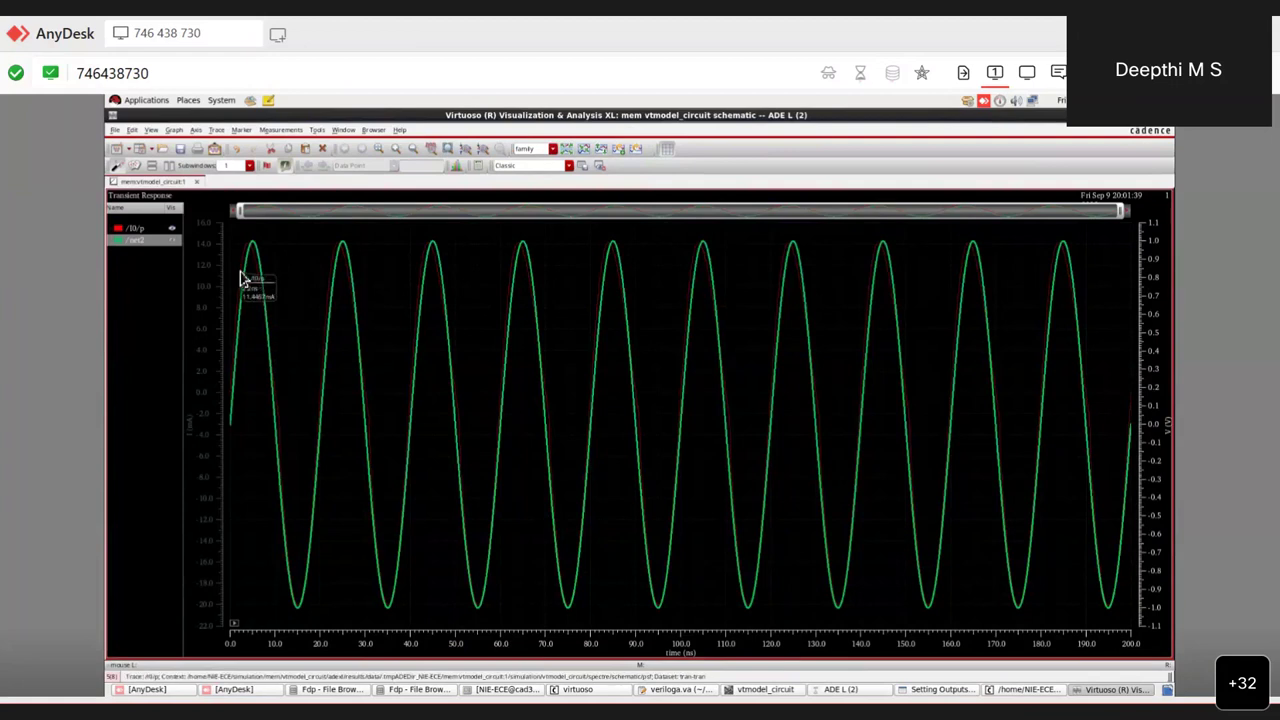
left_click(243, 278)
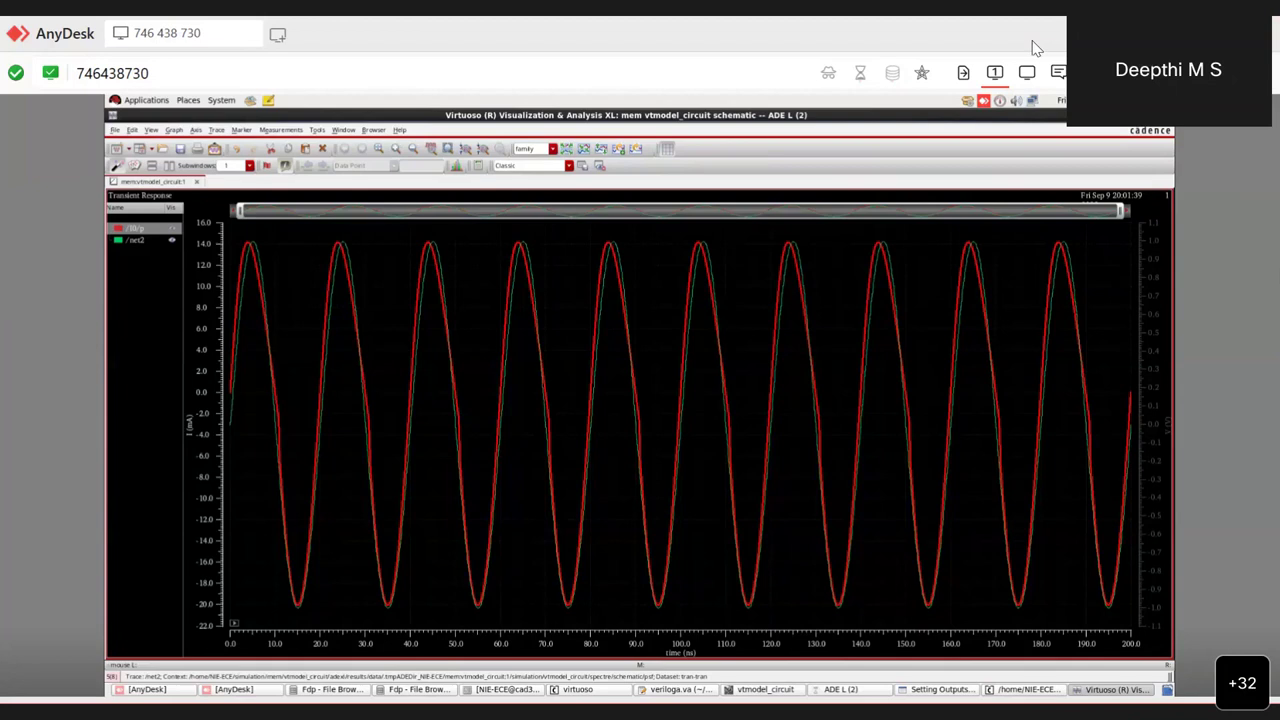
left_click(601, 149)
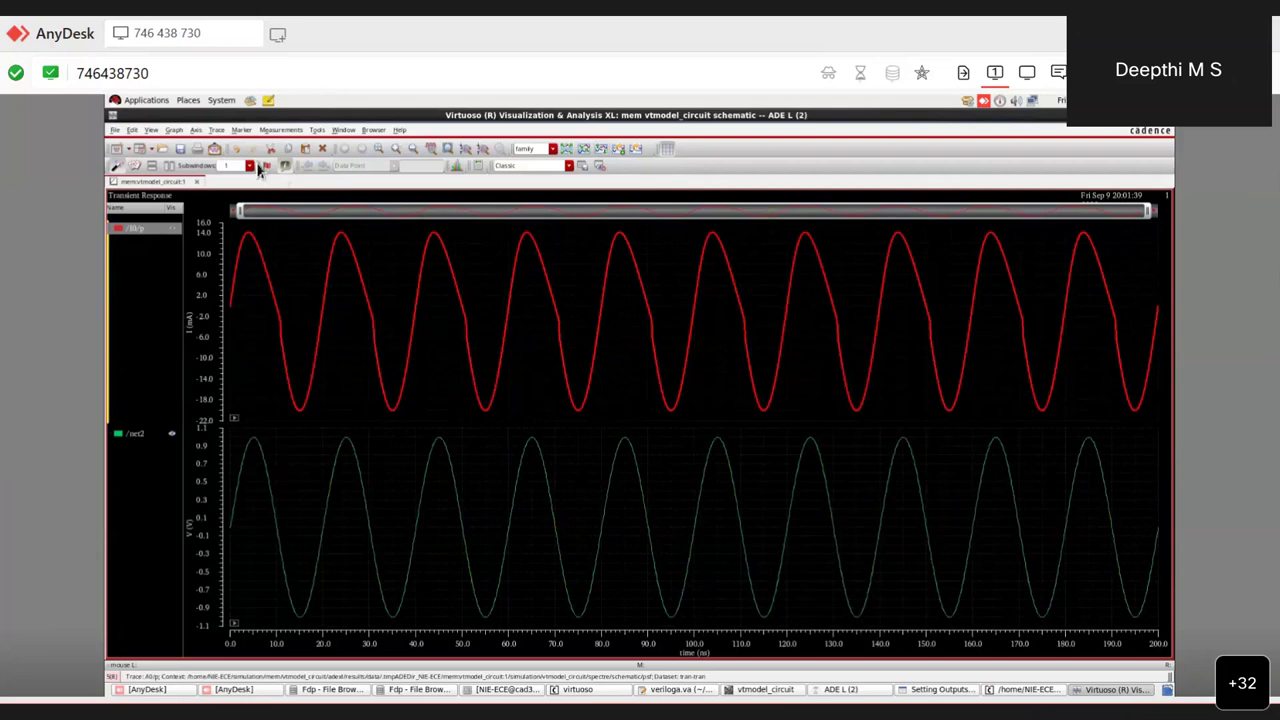
left_click(198, 131)
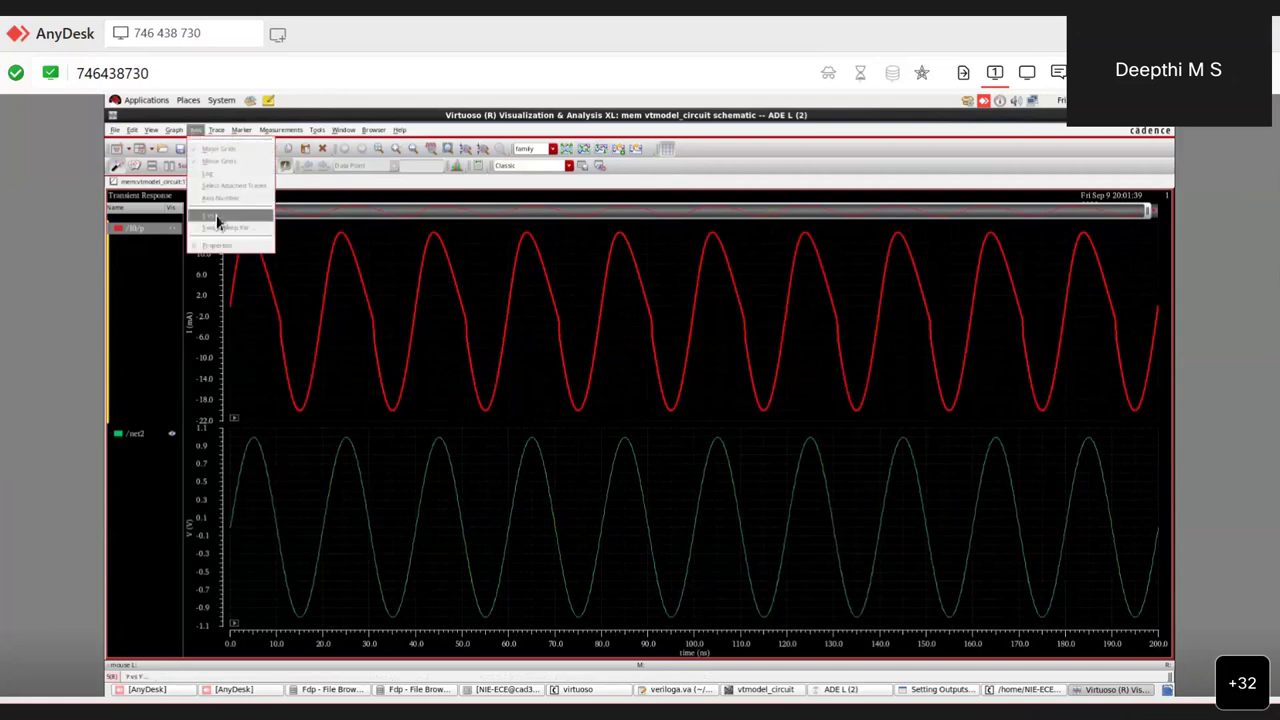
left_click(217, 220)
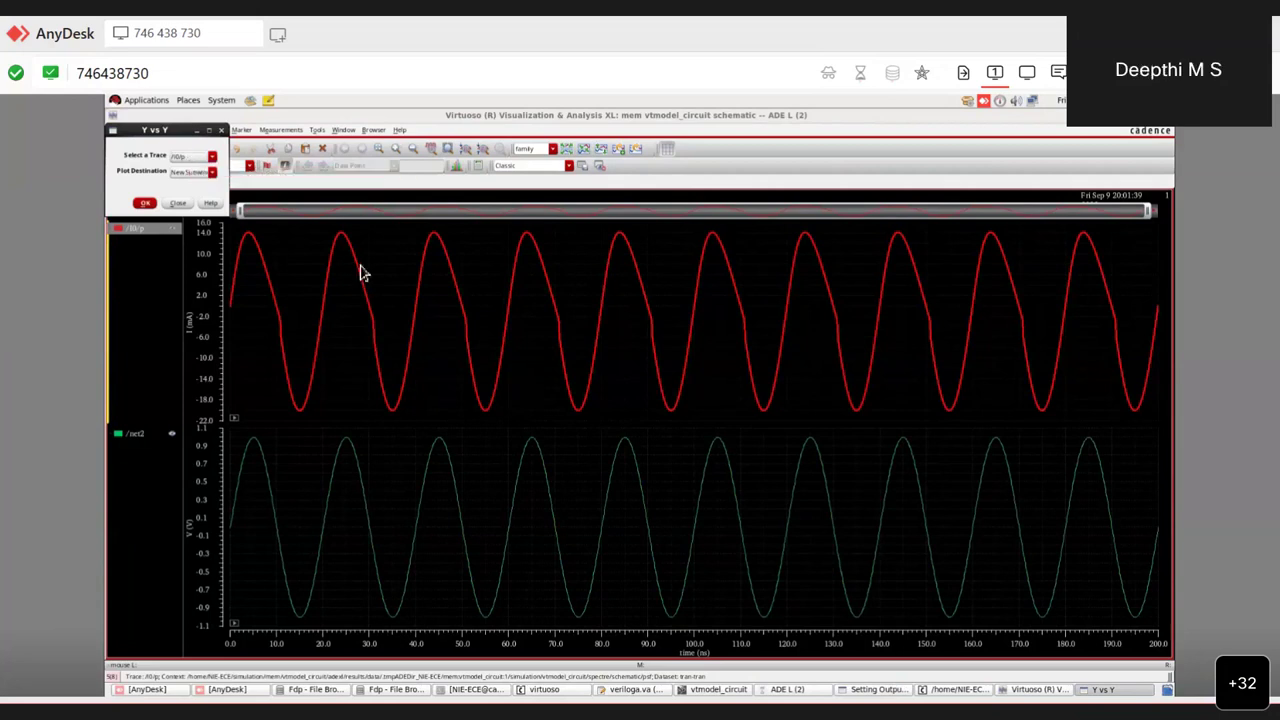
left_click(603, 149)
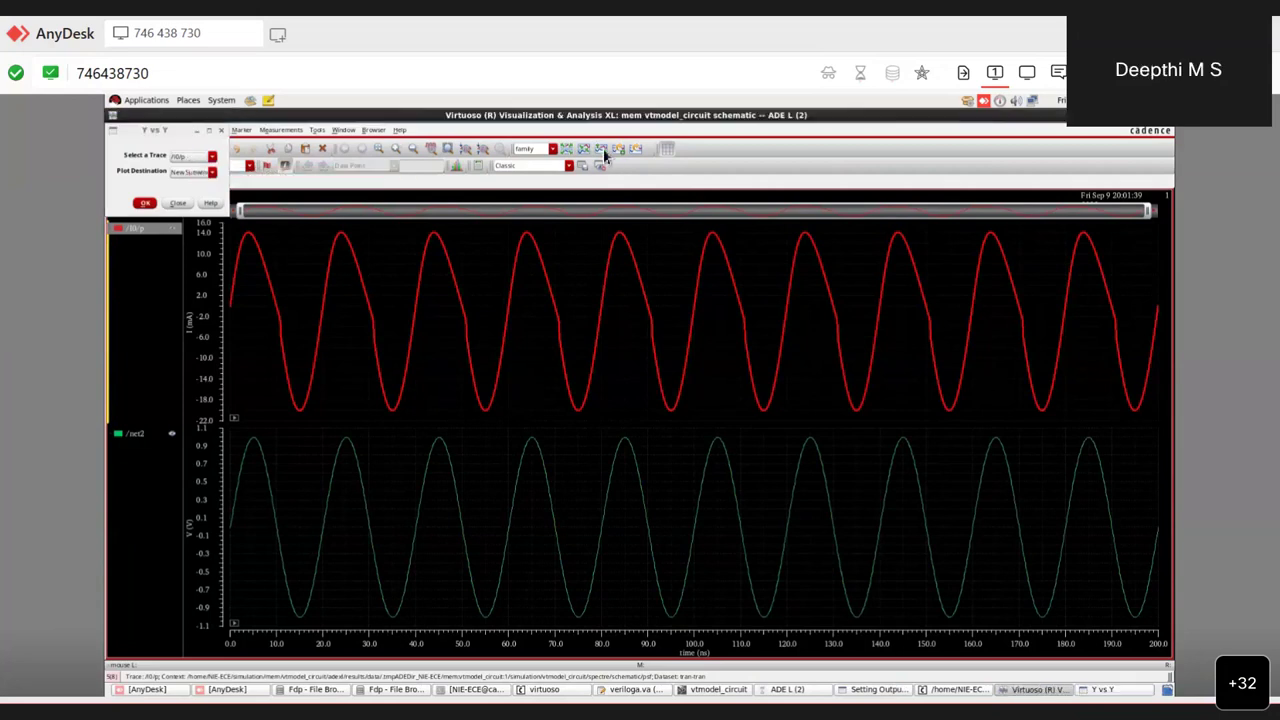
left_click(180, 205)
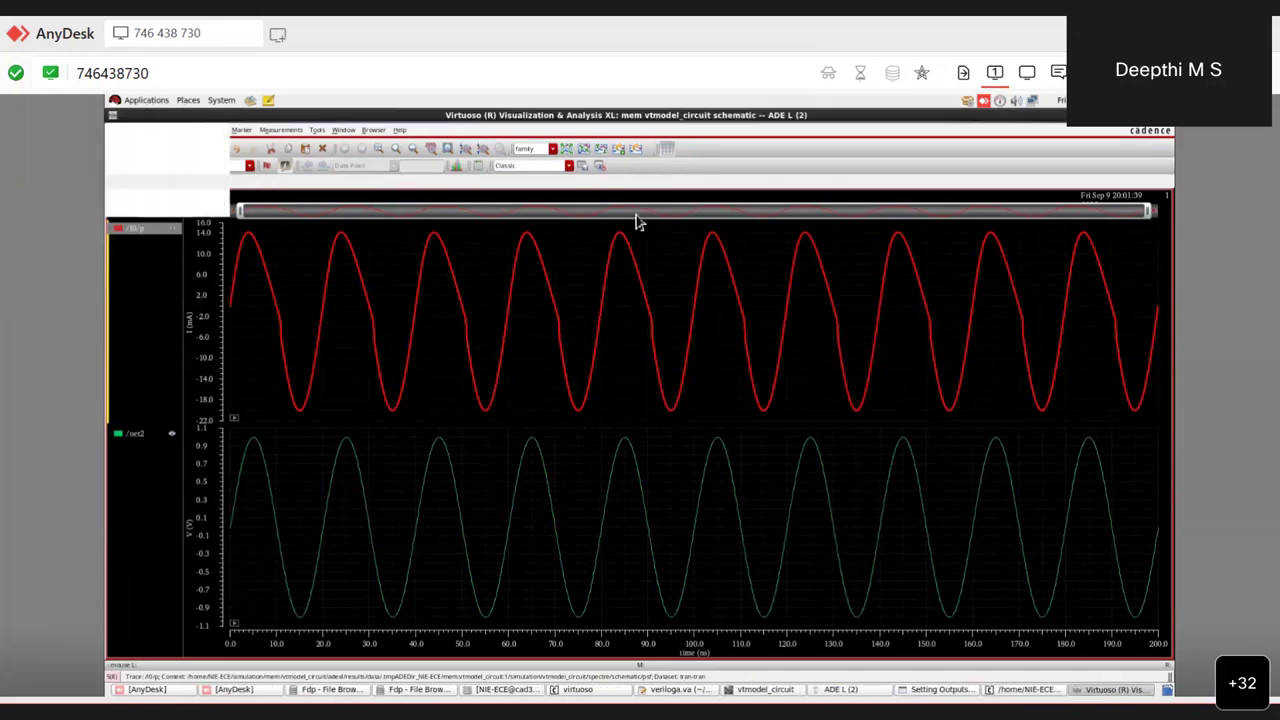
left_click(585, 150)
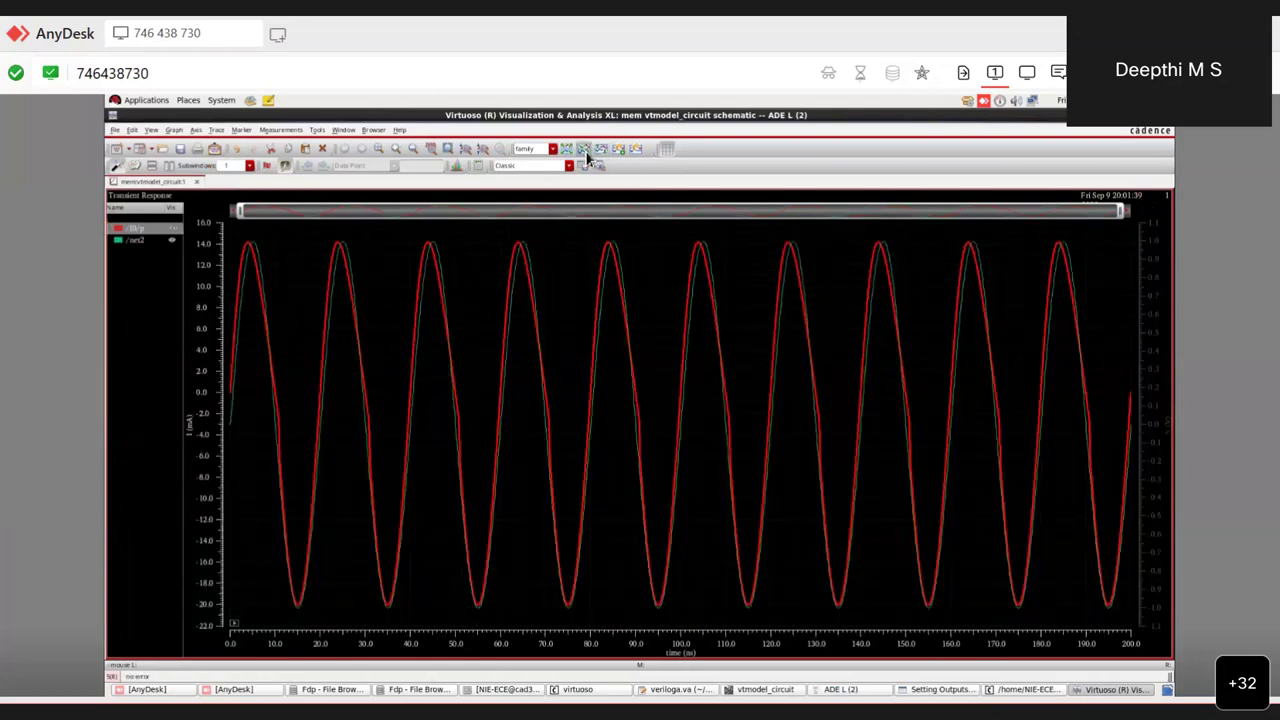
Plot the /I0/p current against the /net2 voltage in a new subwindow using Y vs Y.
mouse_move(404, 523)
left_click(196, 130)
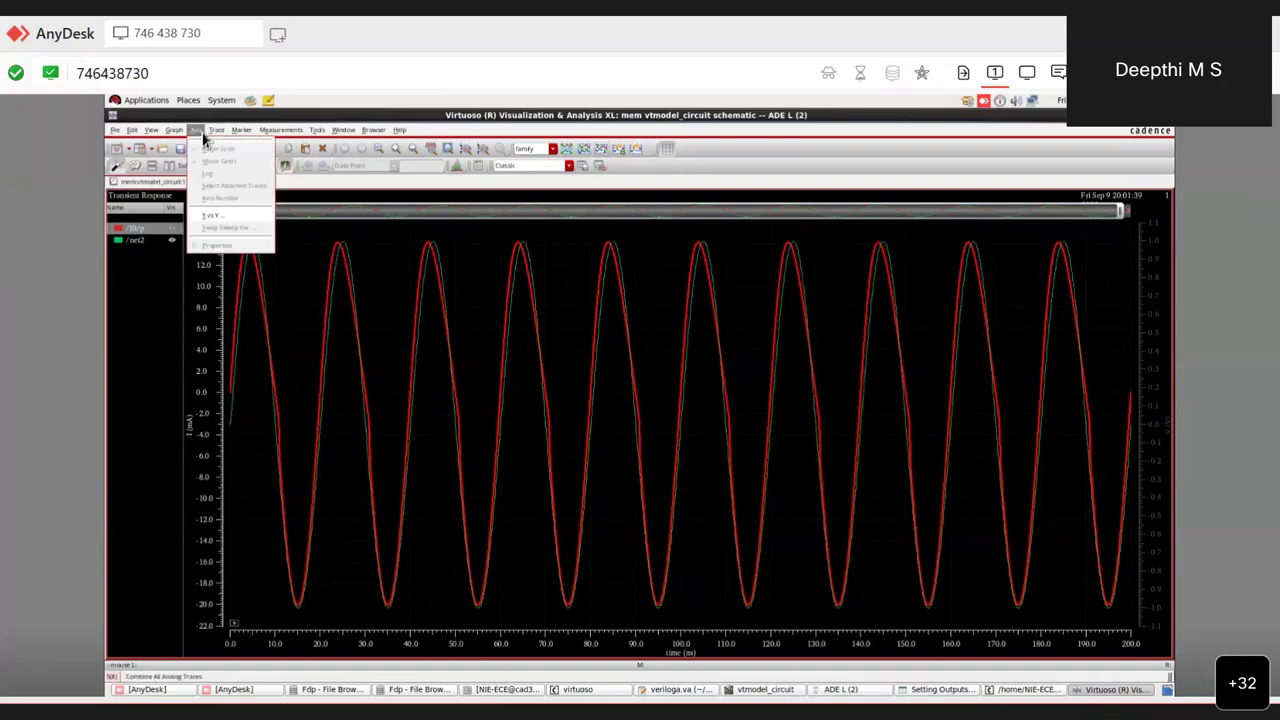
left_click(205, 216)
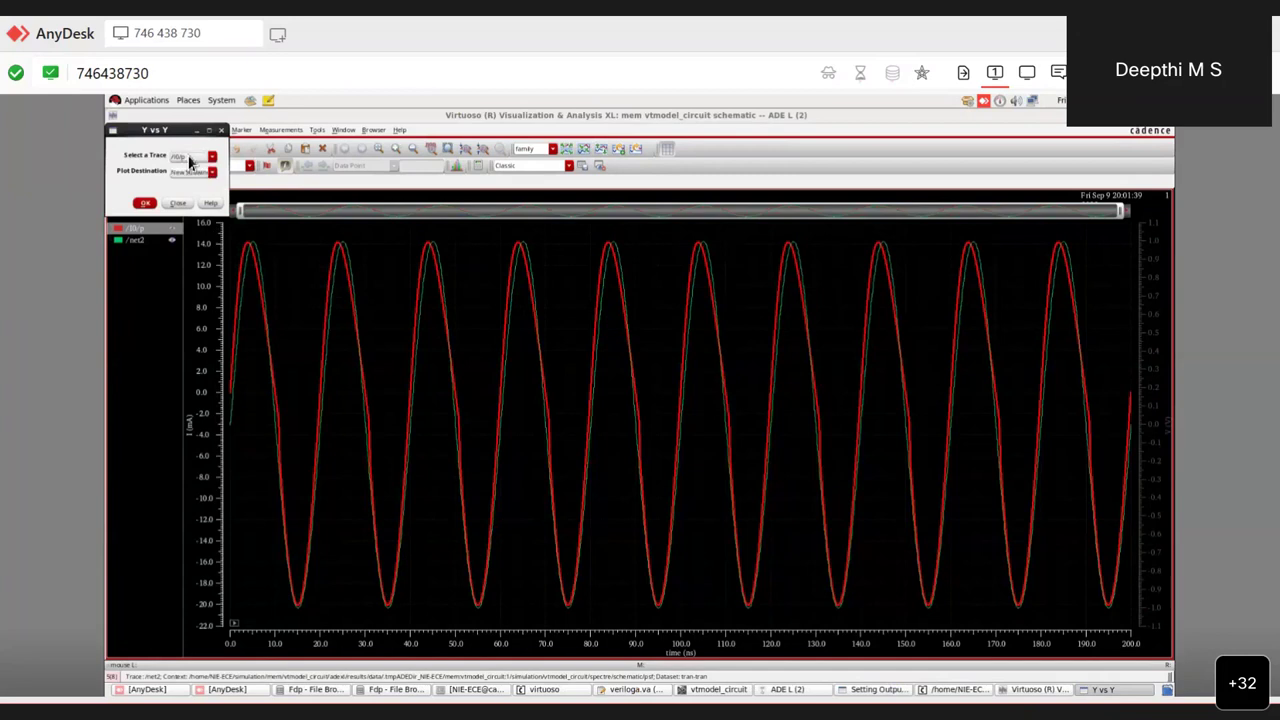
left_click(193, 161)
left_click(198, 167)
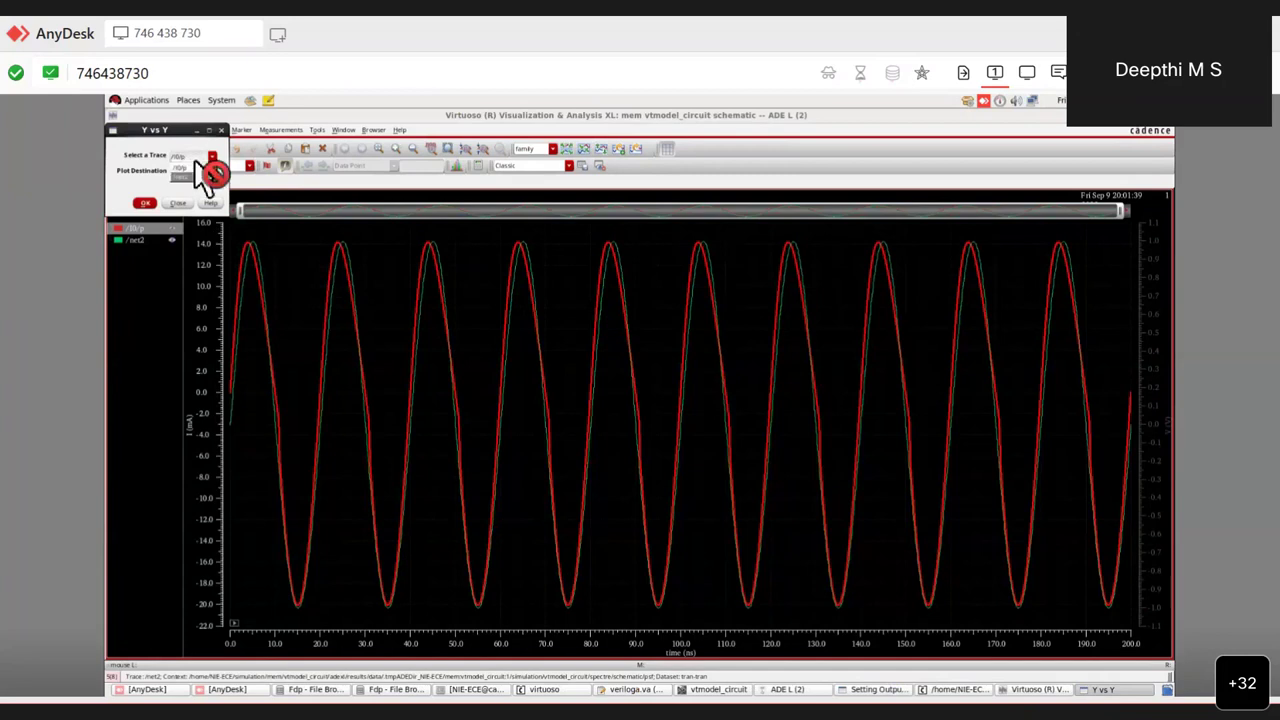
left_click(196, 160)
left_click(196, 172)
left_click(143, 203)
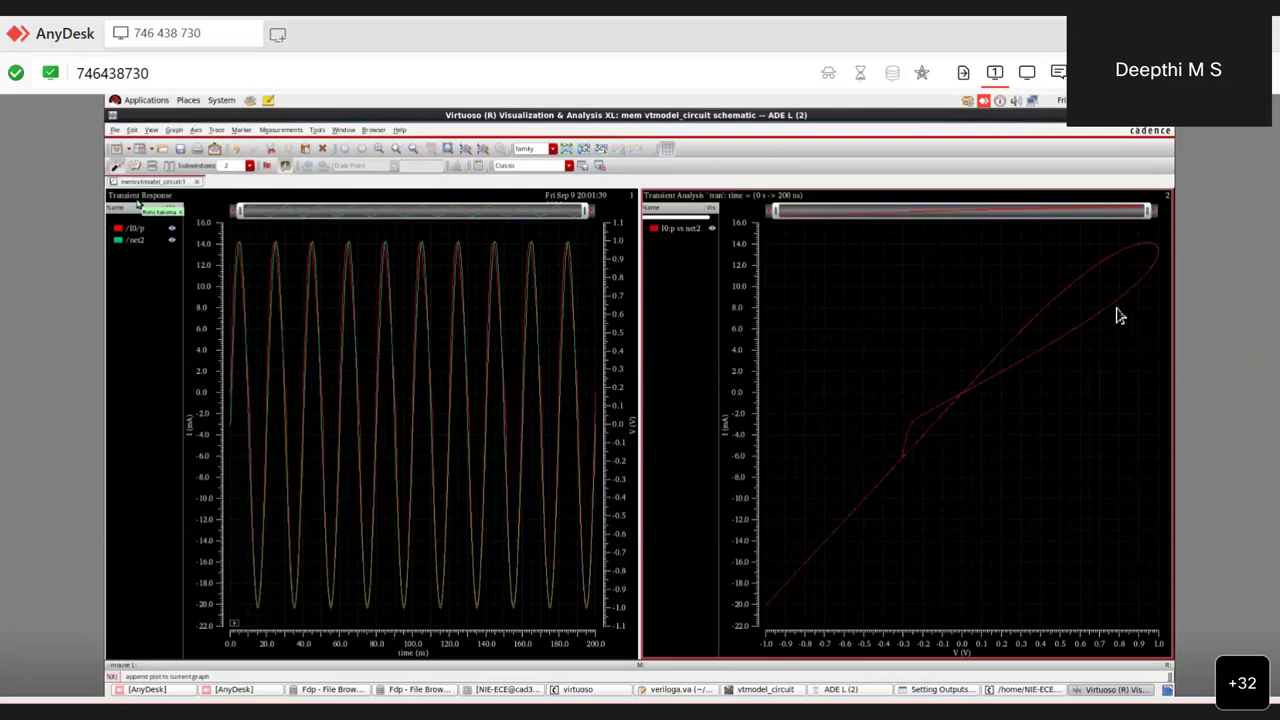
Highlight the current-versus-voltage curve and examine its shape on both sides of the origin.
mouse_move(1118, 312)
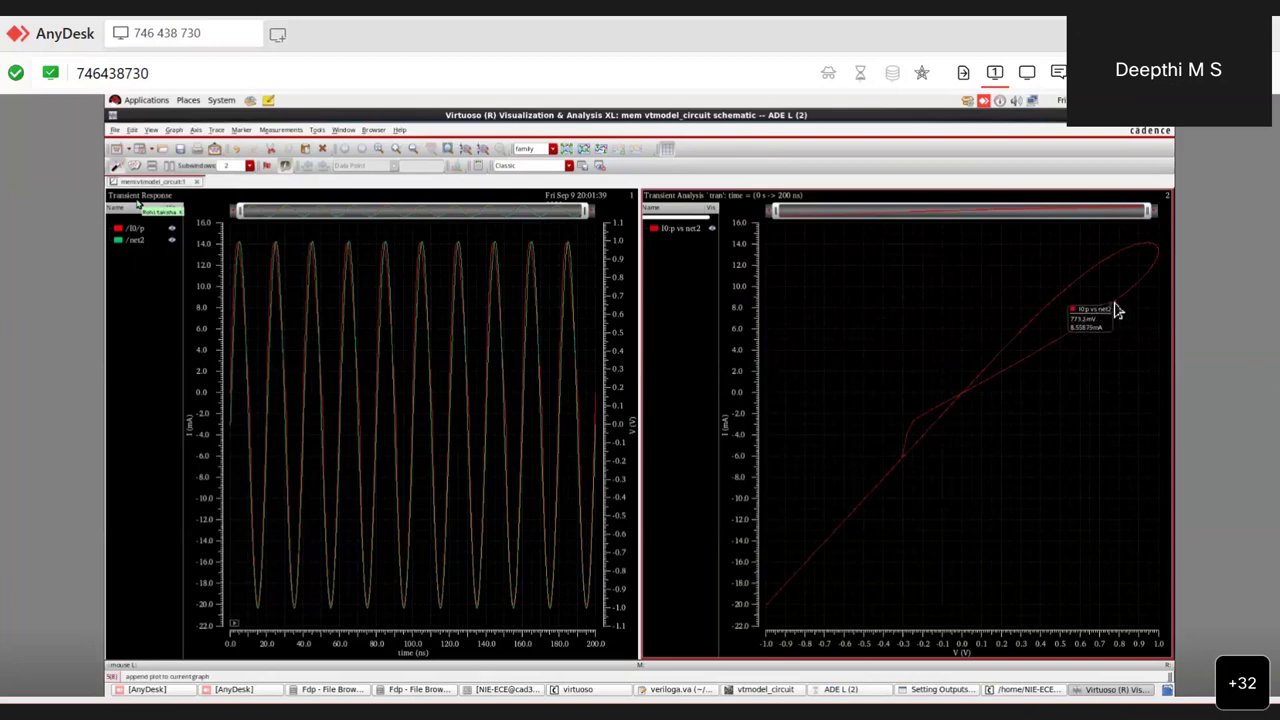
left_click(1116, 310)
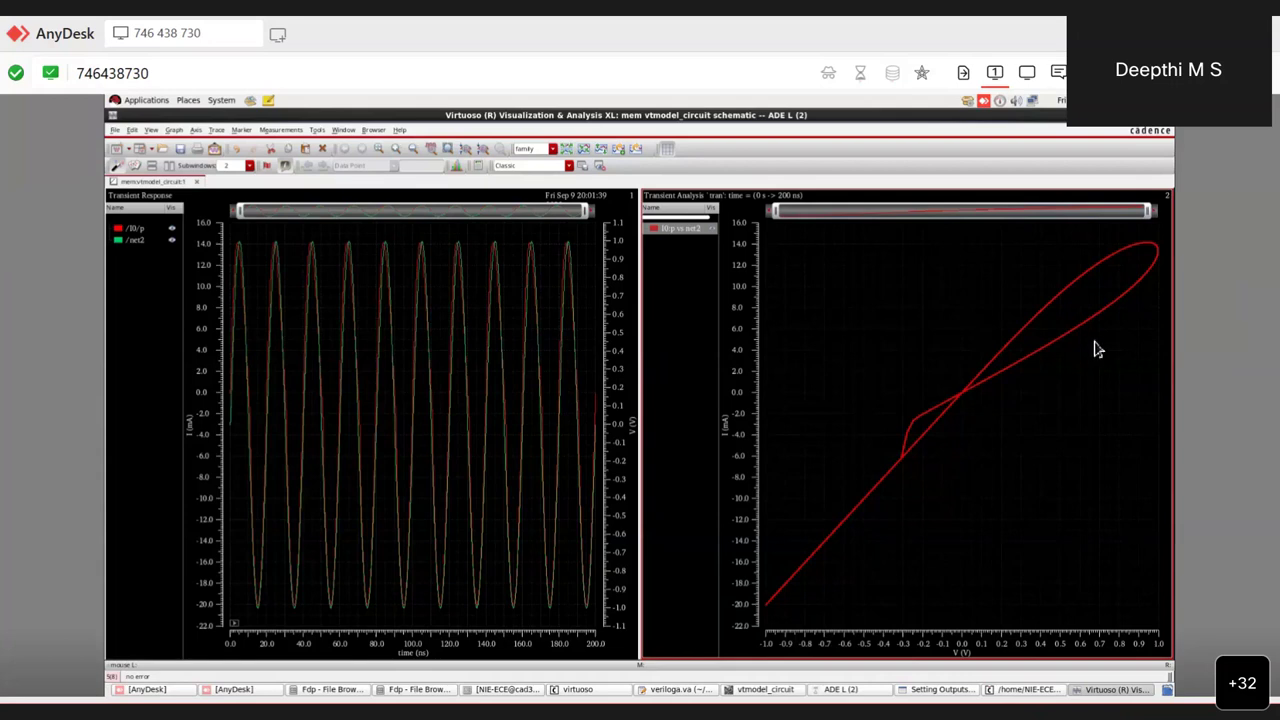
mouse_move(962, 400)
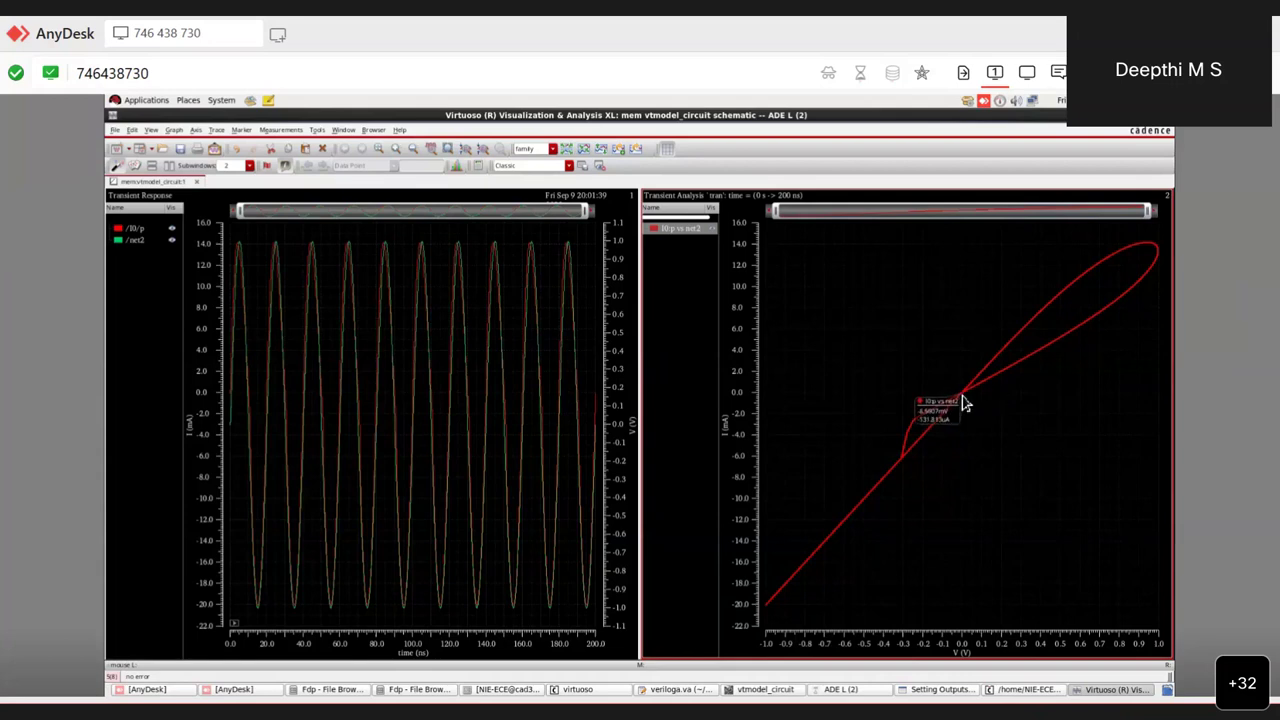
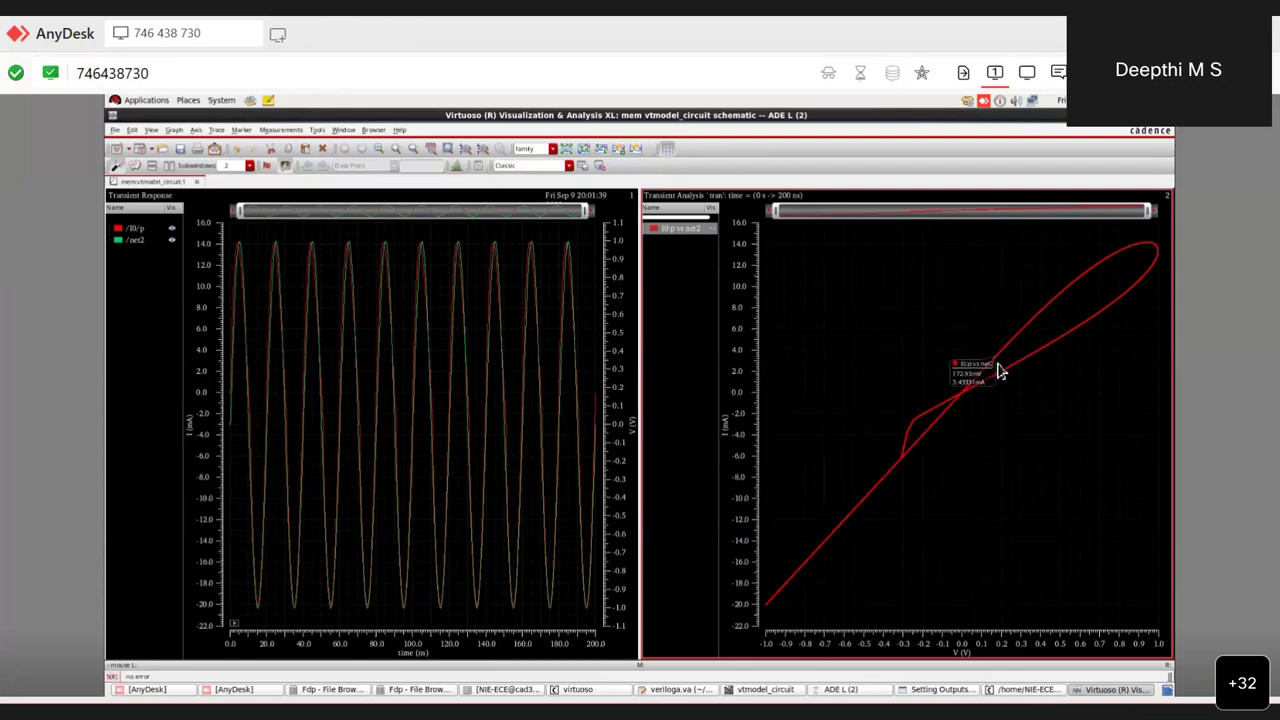
mouse_move(927, 414)
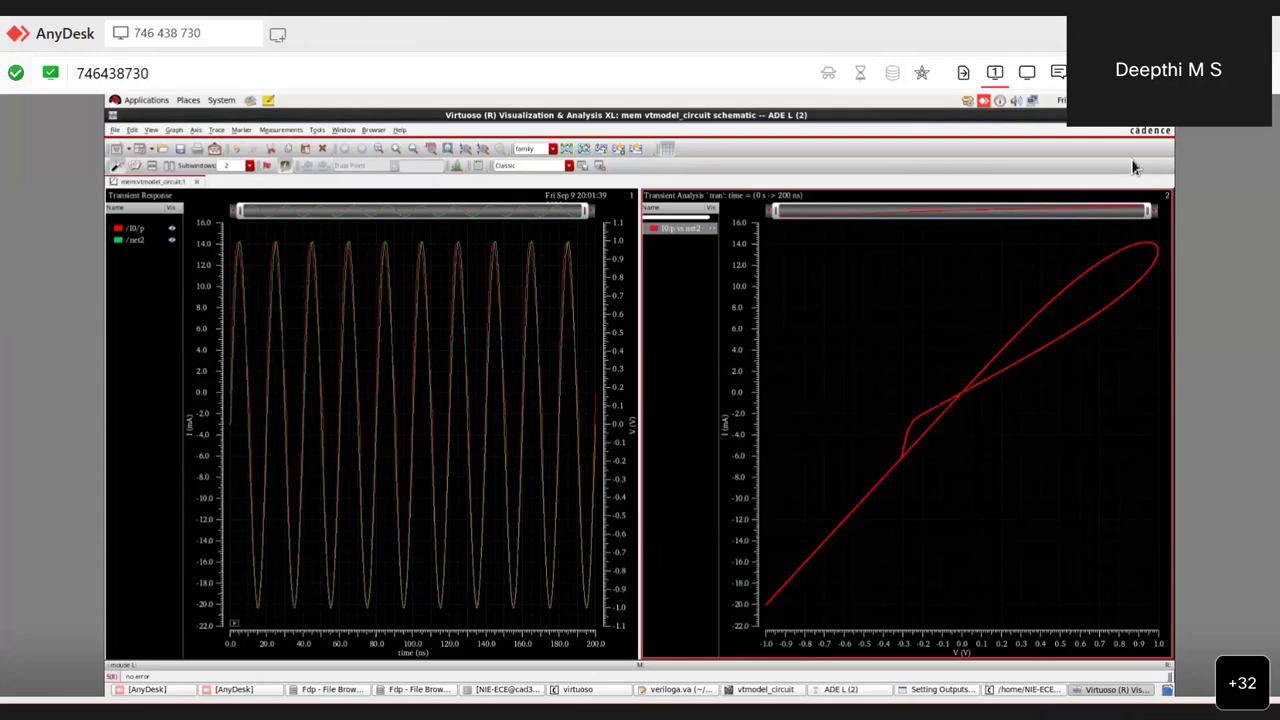
Close the waveform window and the adexl view, discarding the ADE XL setup changes.
left_click(1167, 117)
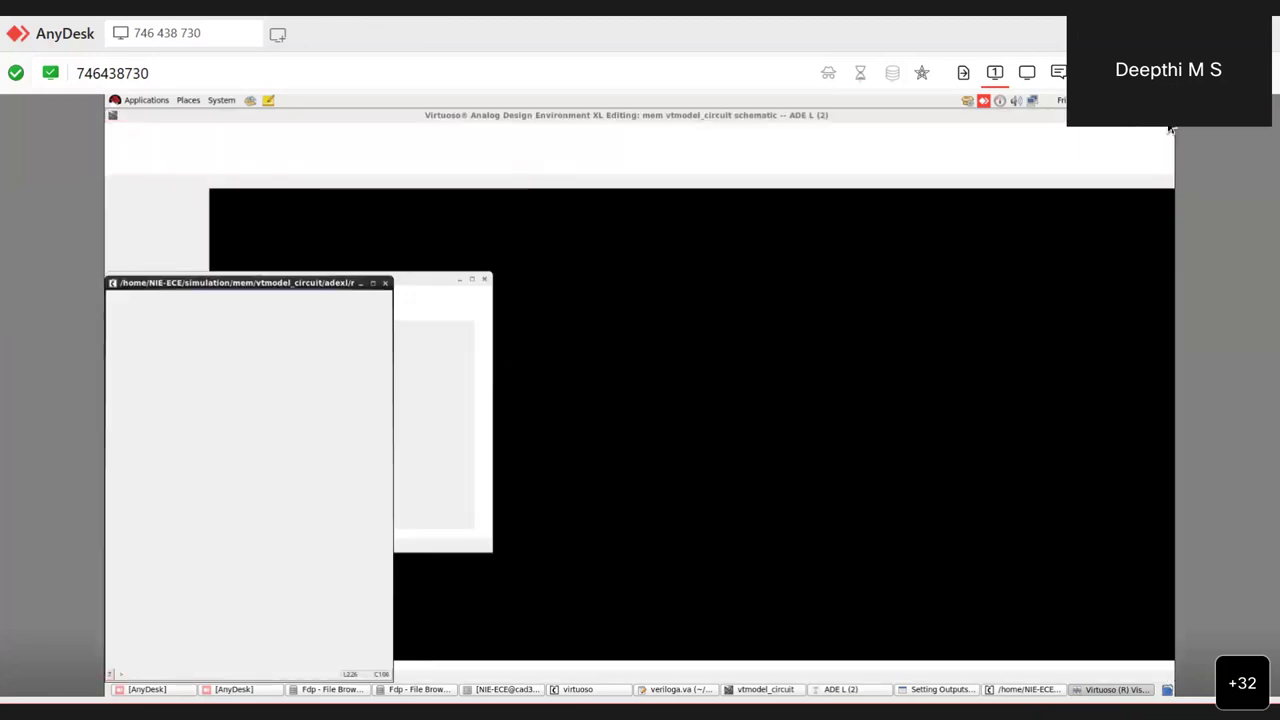
left_click(323, 185)
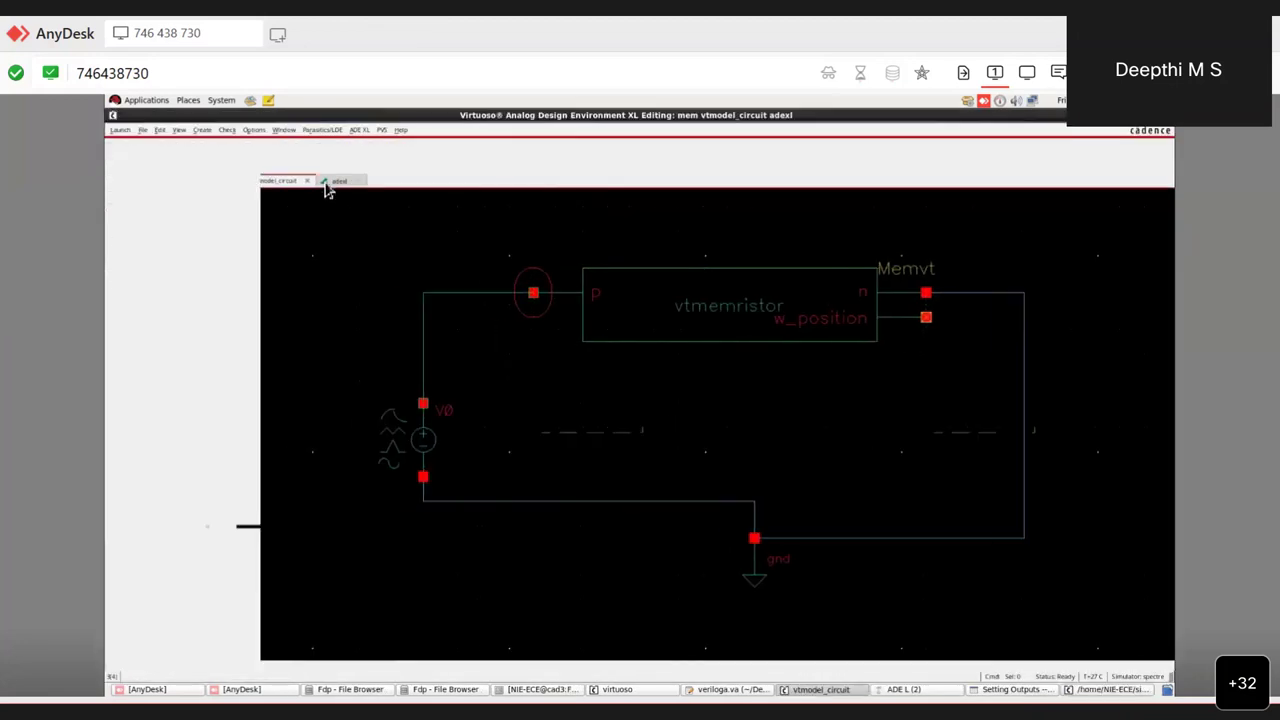
left_click(360, 182)
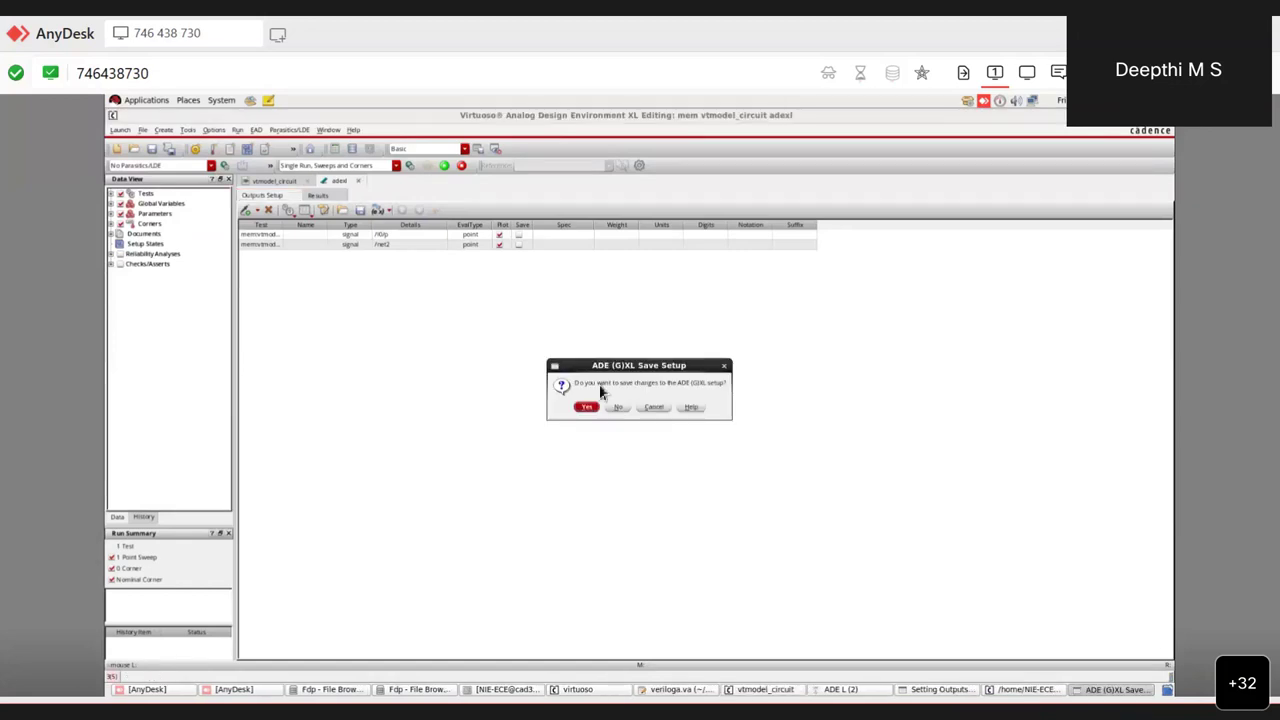
left_click(619, 407)
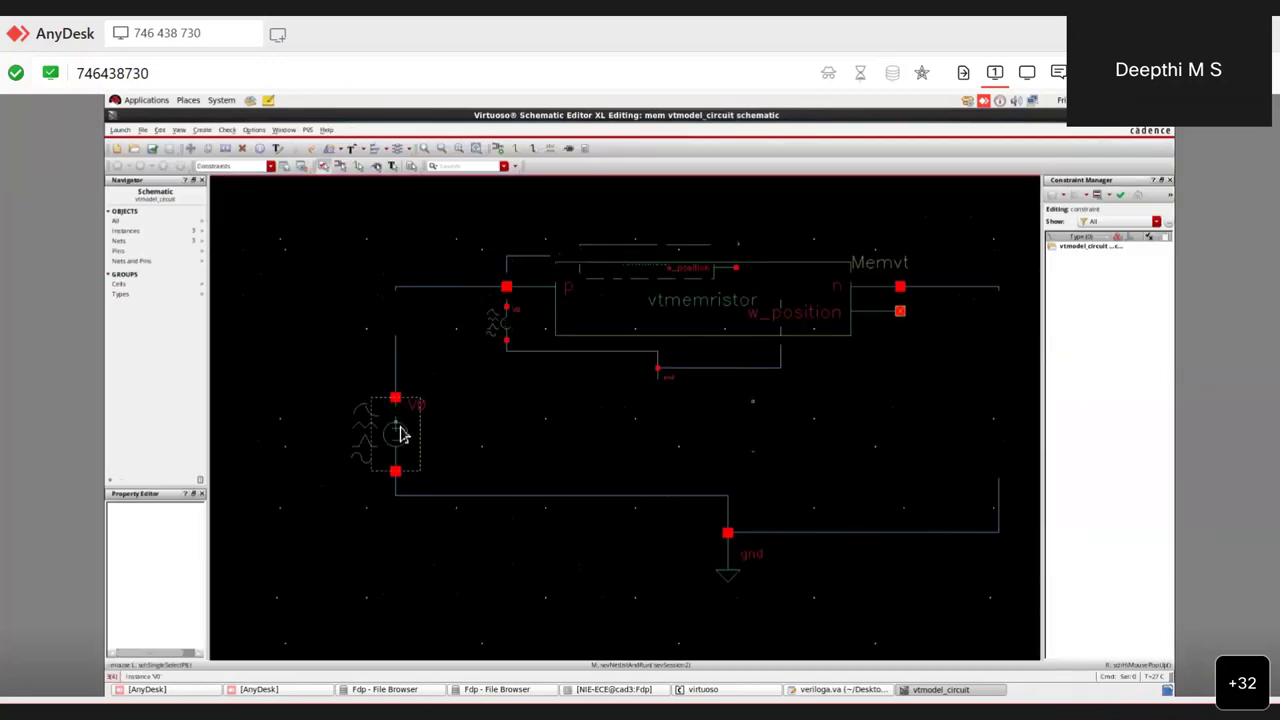
Set Frequency 1 of the sine source V0 to 80M Hz, and check and save the schematic.
left_click(400, 432)
key("q")
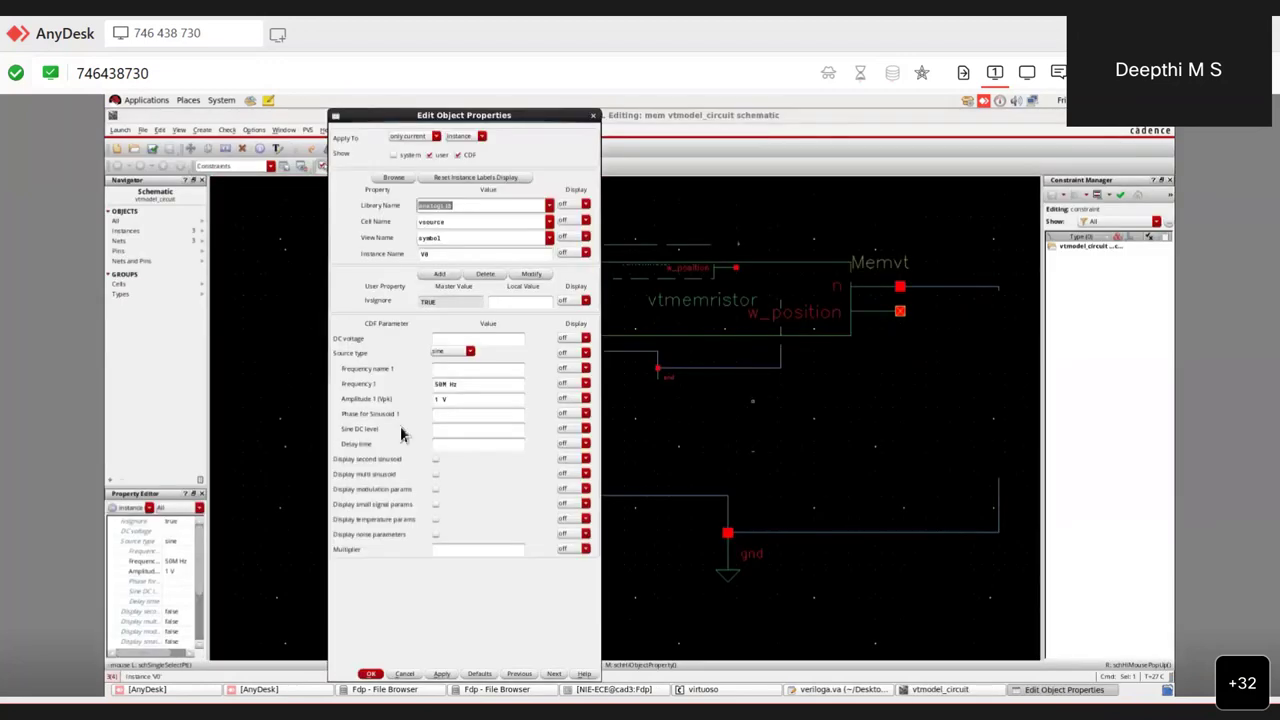
left_click(440, 385)
double_click(440, 385)
type("80M")
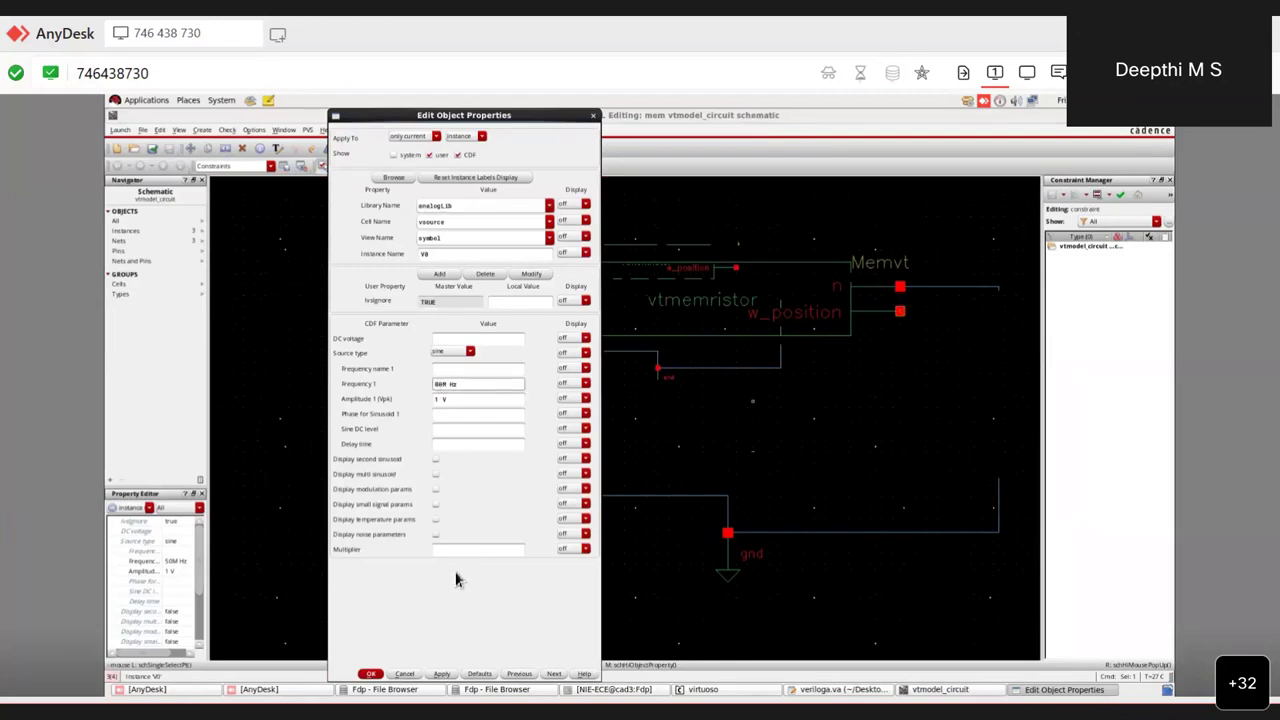
left_click(438, 675)
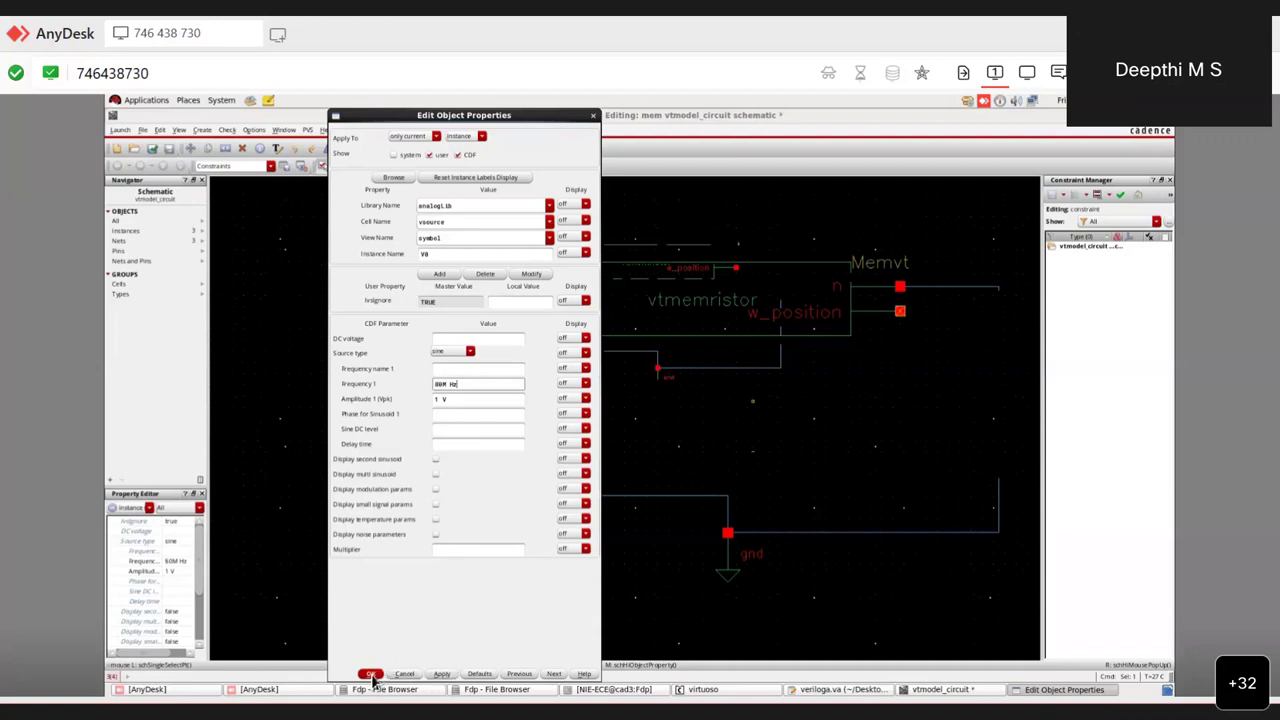
left_click(370, 675)
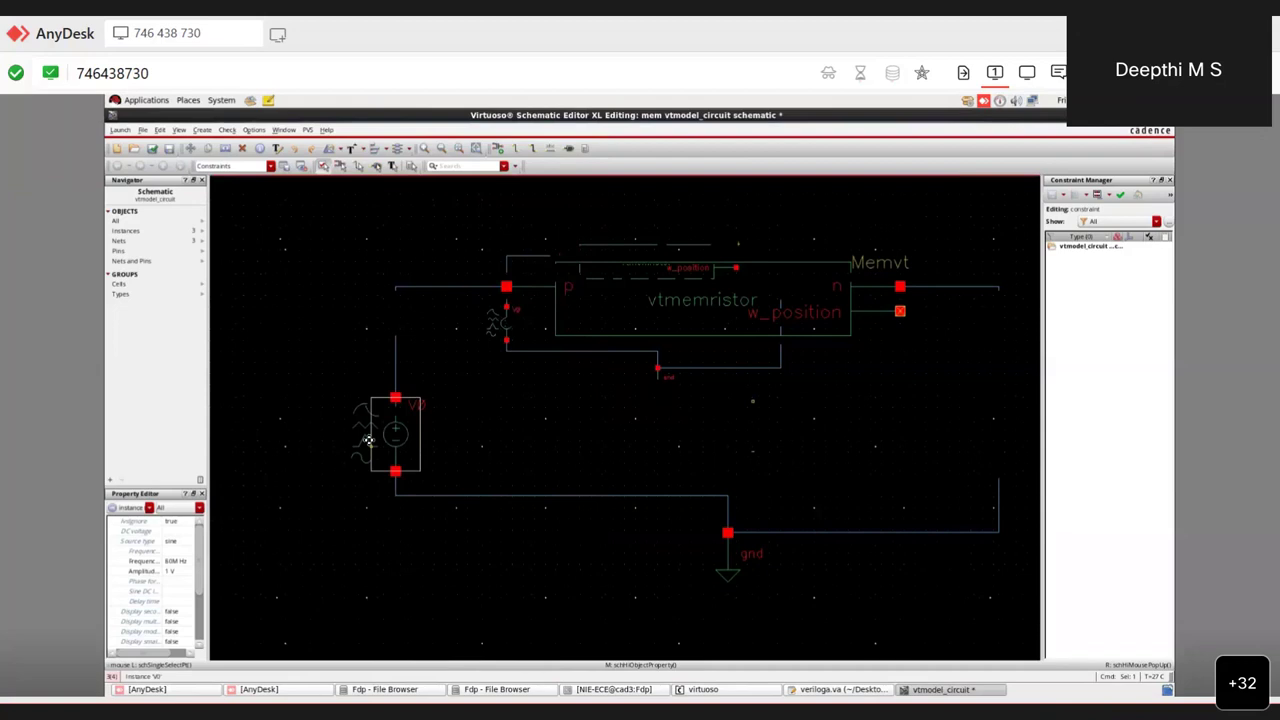
left_click(153, 150)
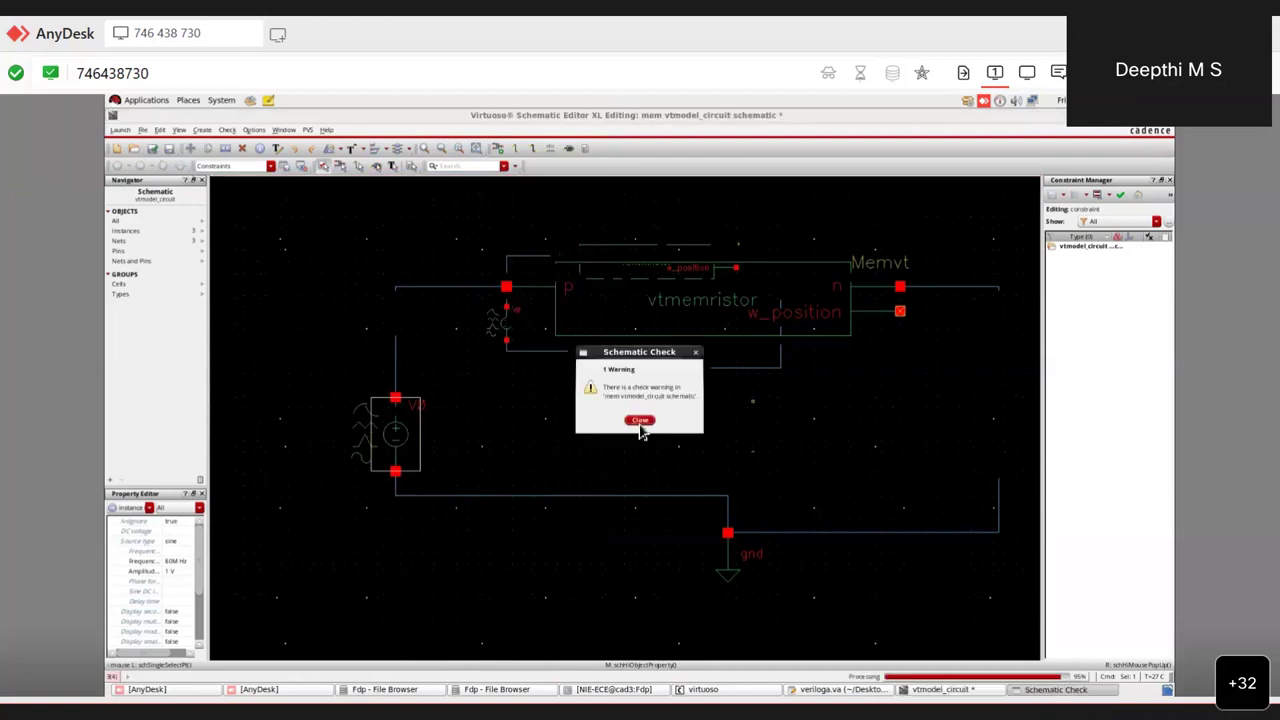
left_click(640, 421)
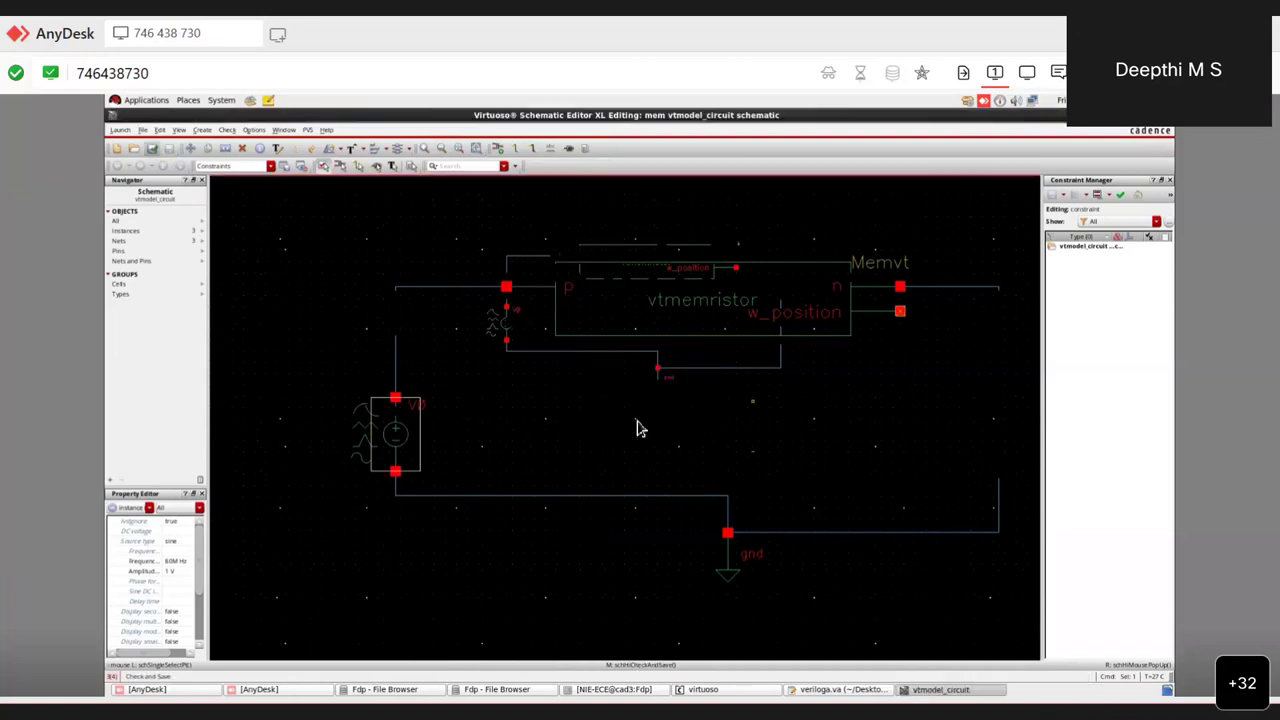
Create a new ADE XL view named adexl in a new tab and define a test on the vtmodel_circuit schematic.
left_click(120, 130)
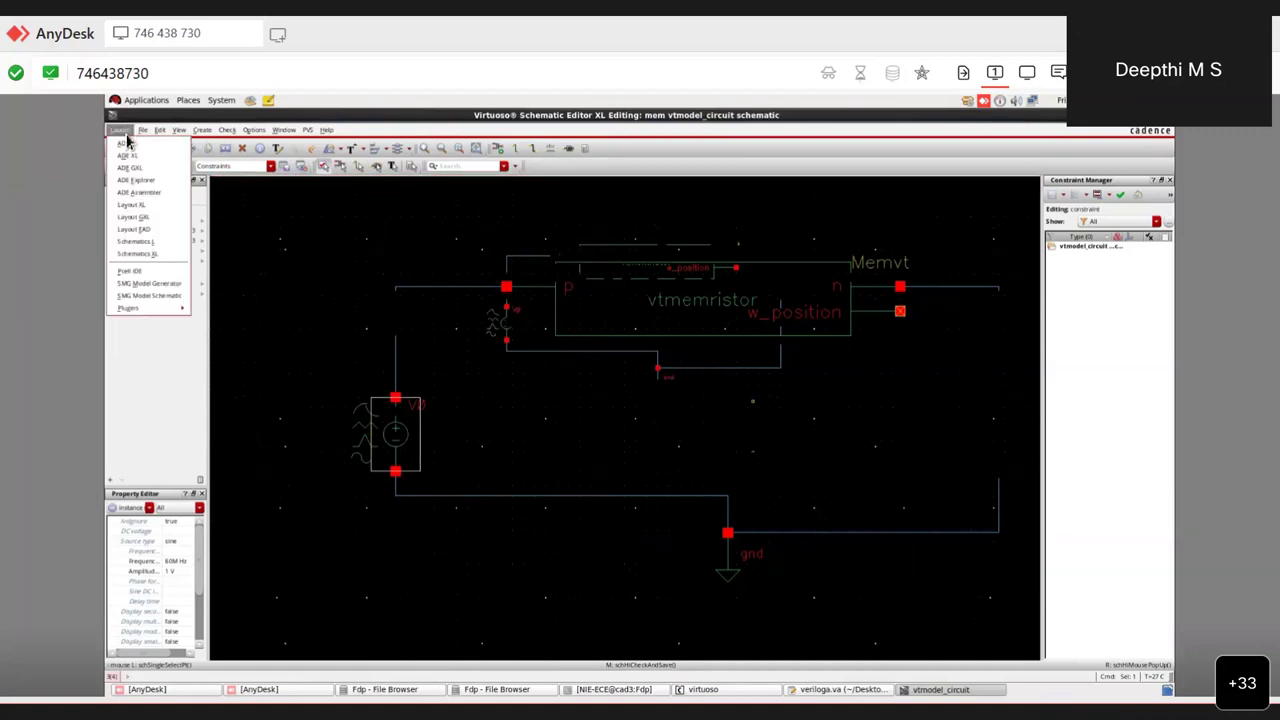
left_click(125, 160)
left_click(368, 213)
left_click(401, 234)
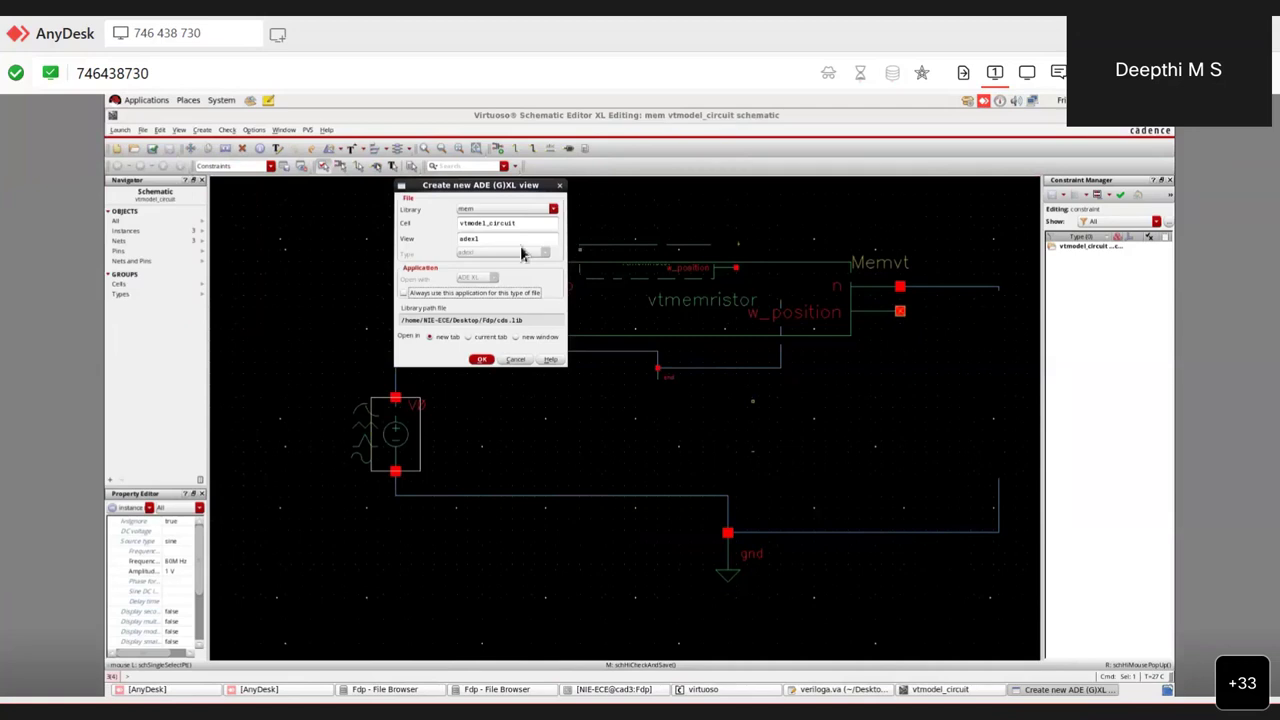
left_click(482, 360)
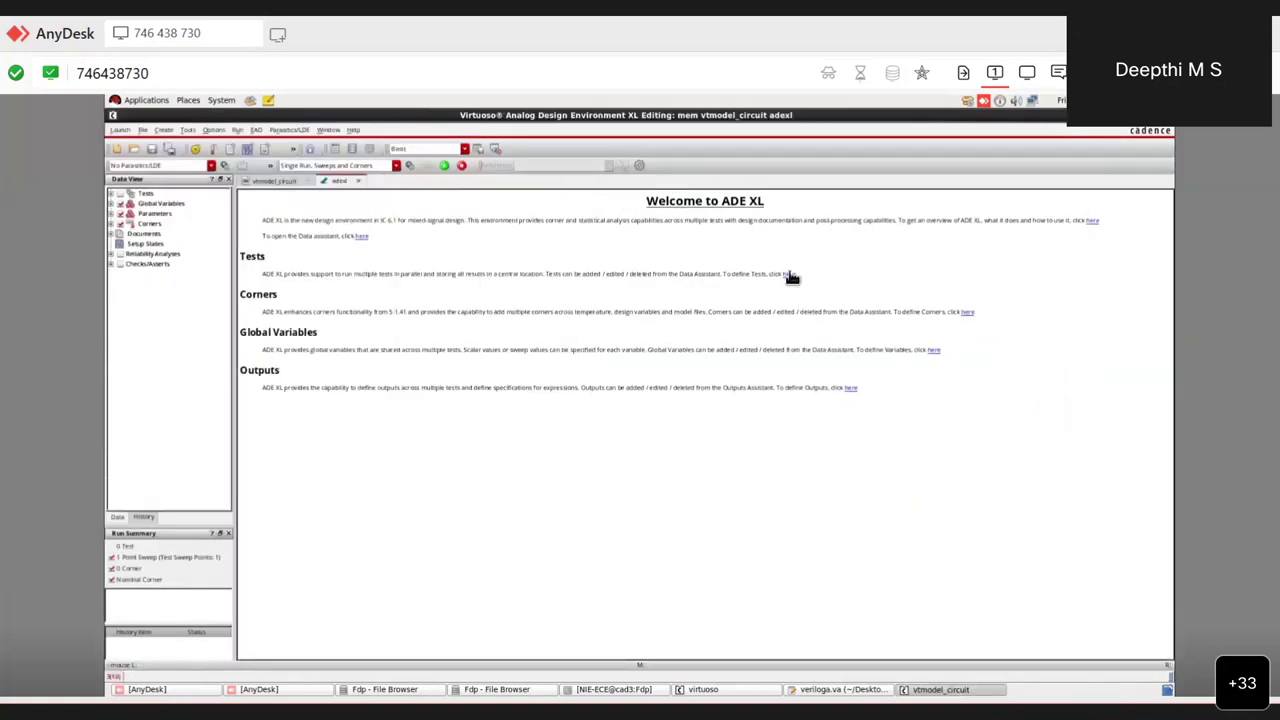
left_click(789, 275)
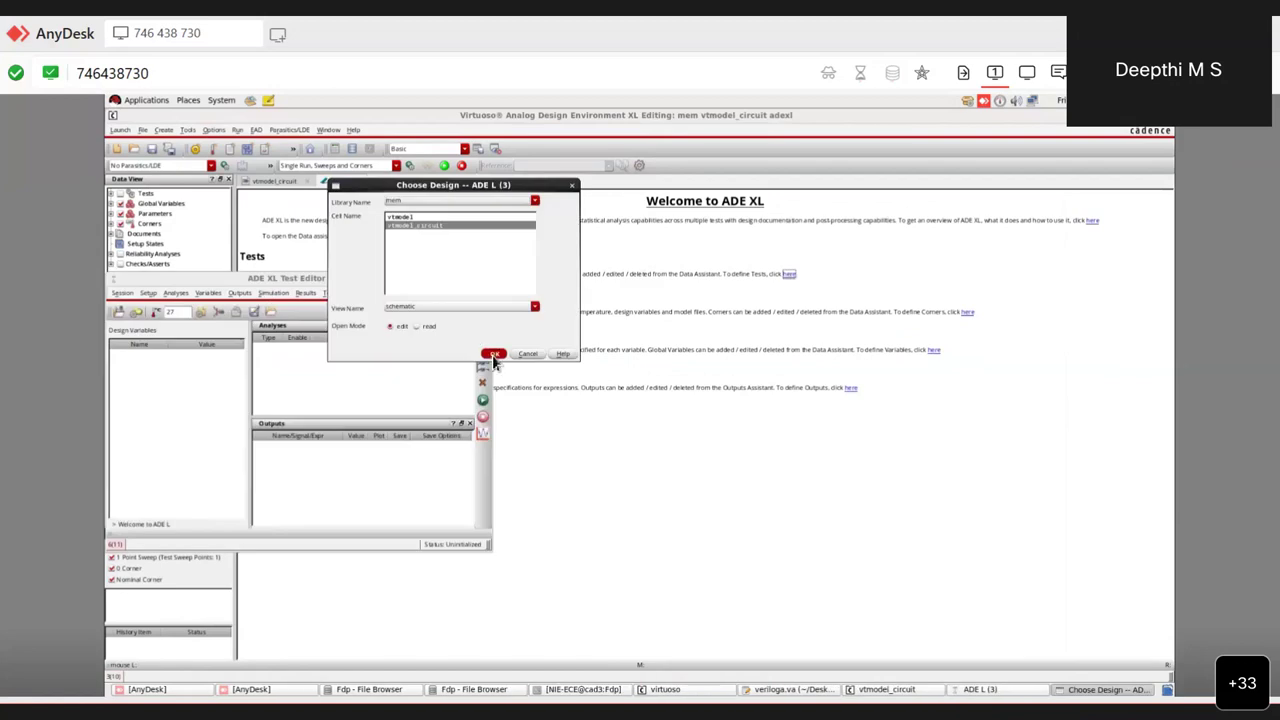
left_click(490, 352)
Add a transient analysis with a stop time of 200n to the test.
right_click(424, 374)
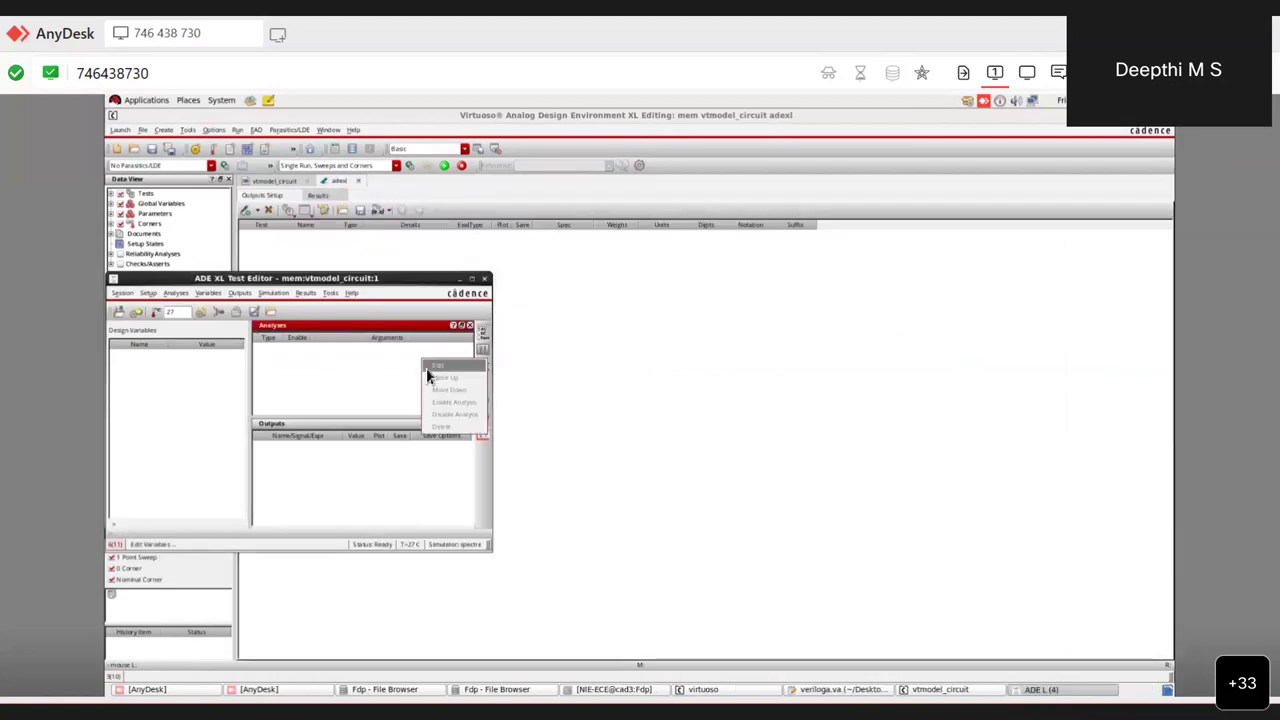
left_click(428, 372)
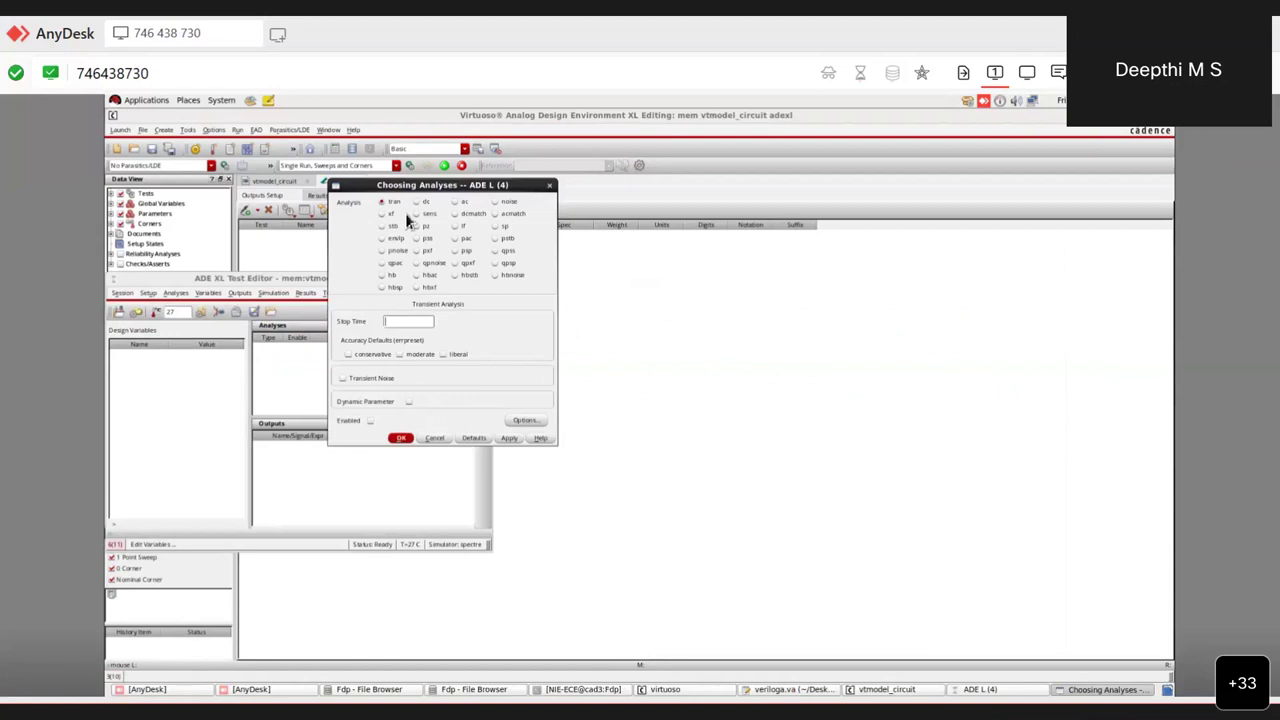
left_click(409, 323)
type("20n")
Set the transient options step and maxstep to 1e-10 each, and accept the analysis.
left_click(522, 421)
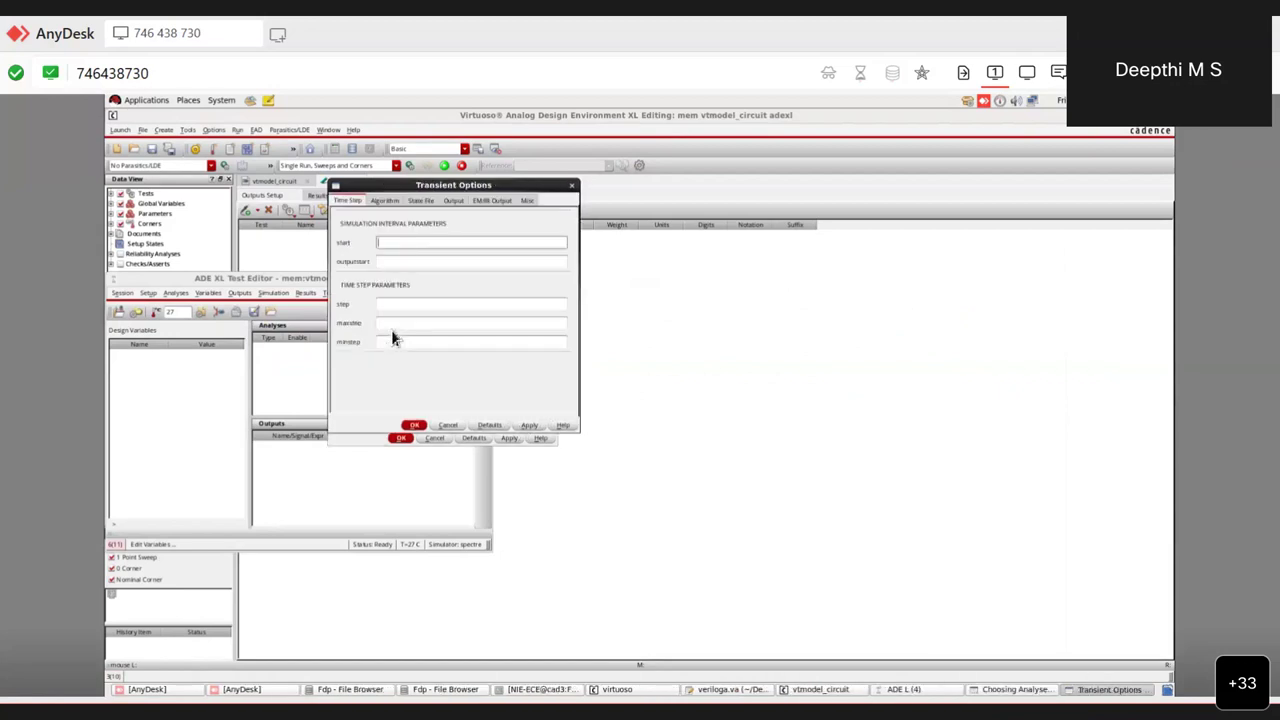
left_click(389, 308)
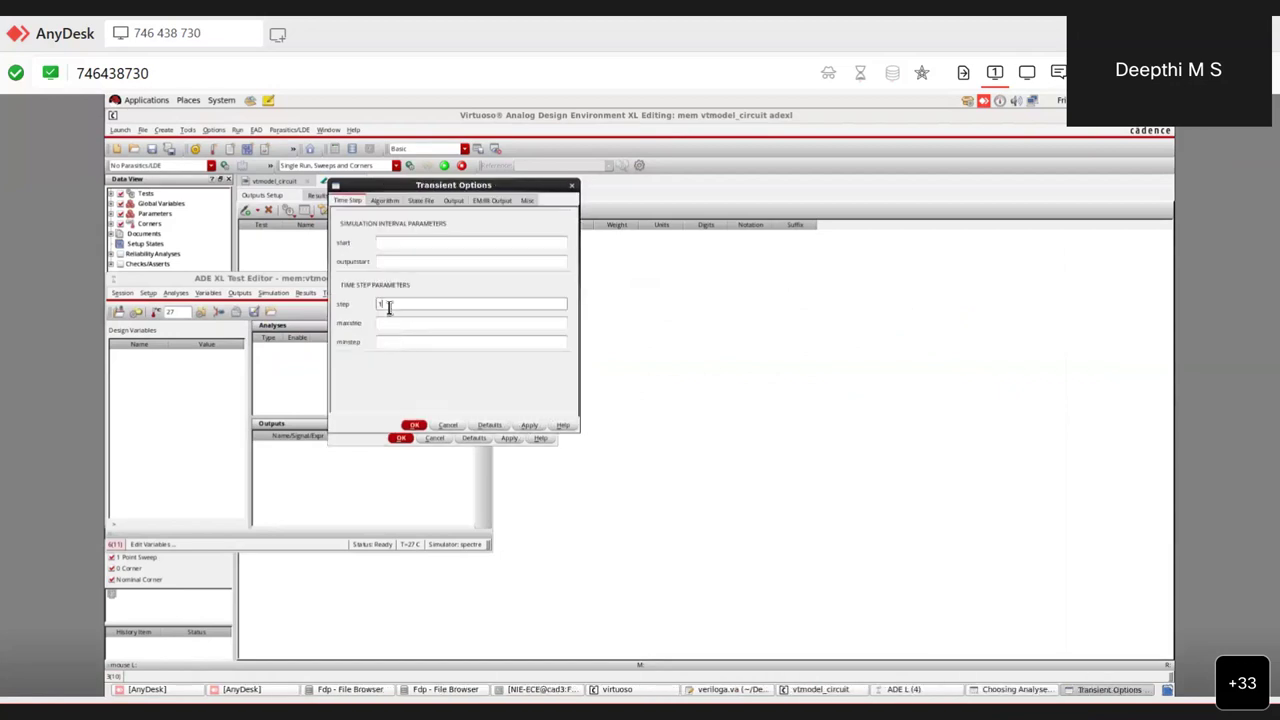
type("1e-18")
left_click(389, 322)
type("1e")
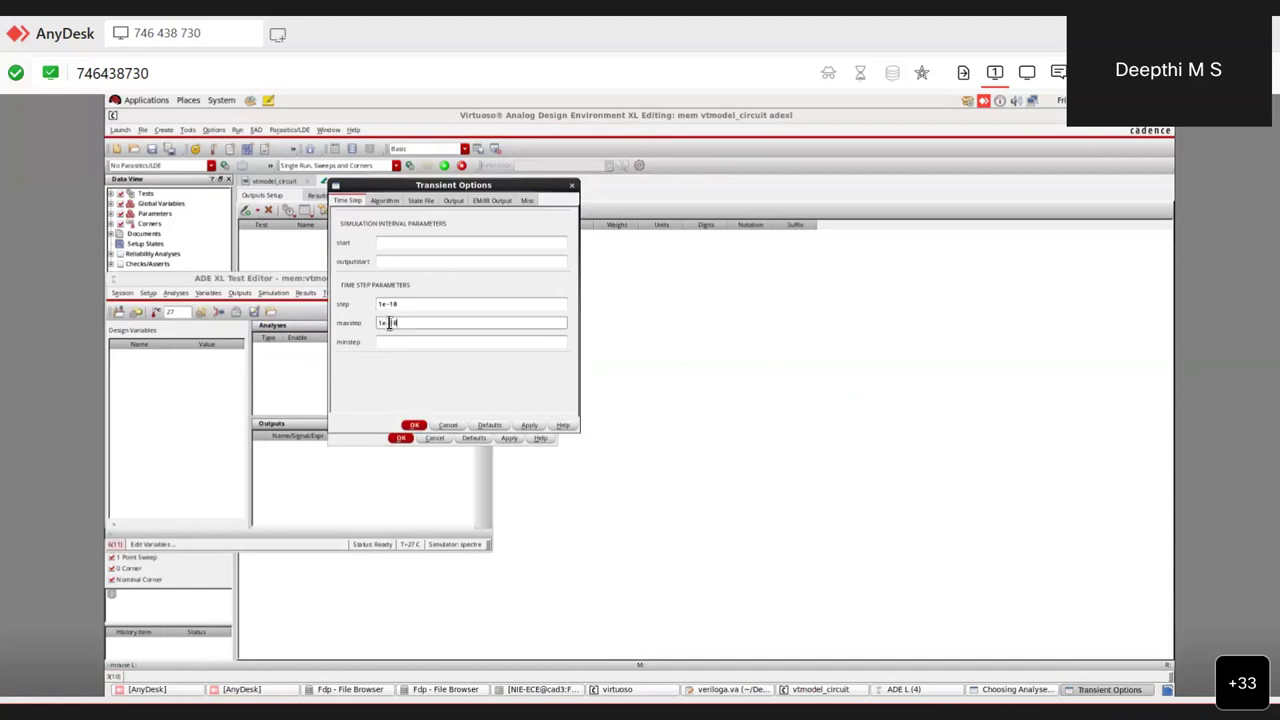
key("Return")
left_click(400, 437)
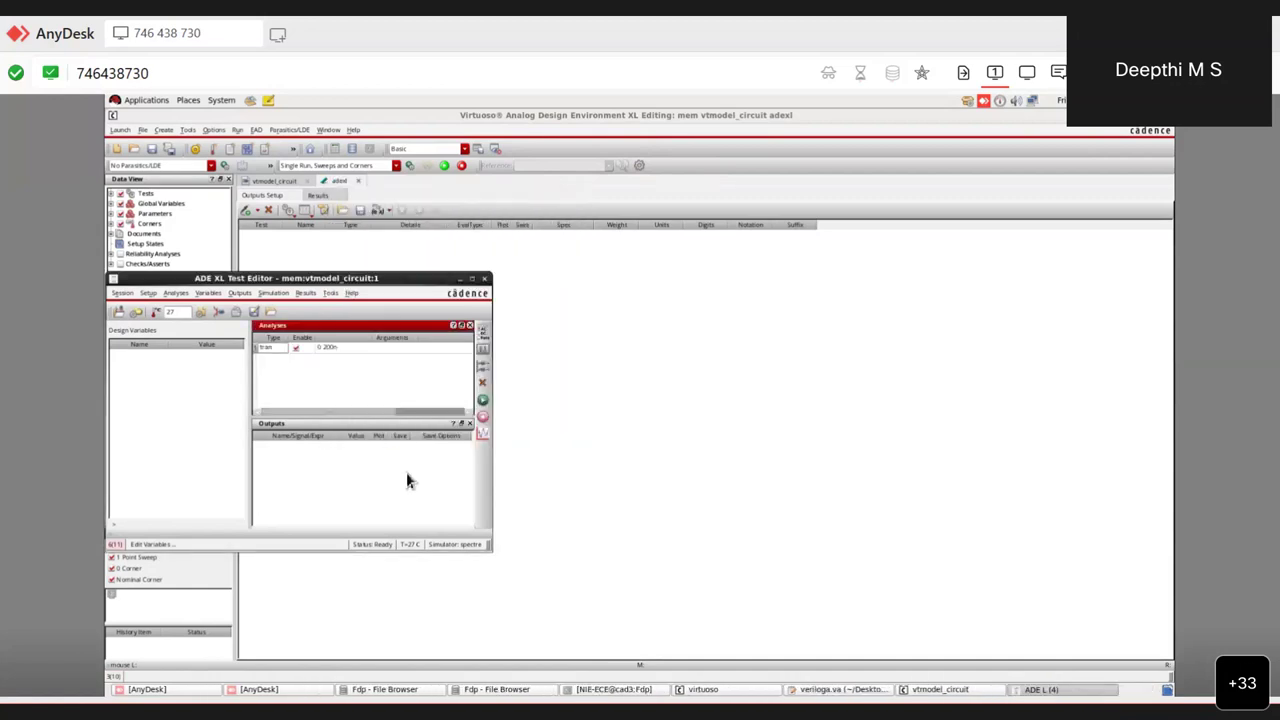
Add the memristor's p terminal current and the voltage of its connected source net as plotted outputs, picked from the schematic.
right_click(410, 470)
left_click(415, 473)
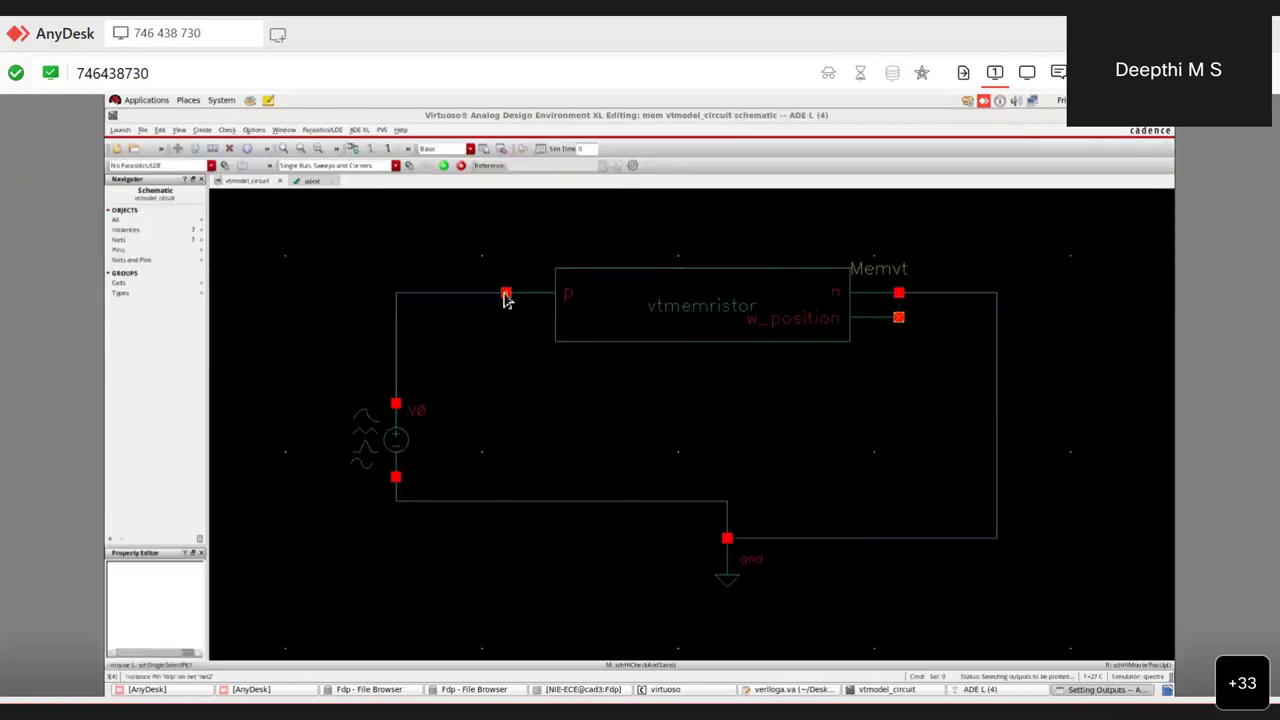
left_click(506, 294)
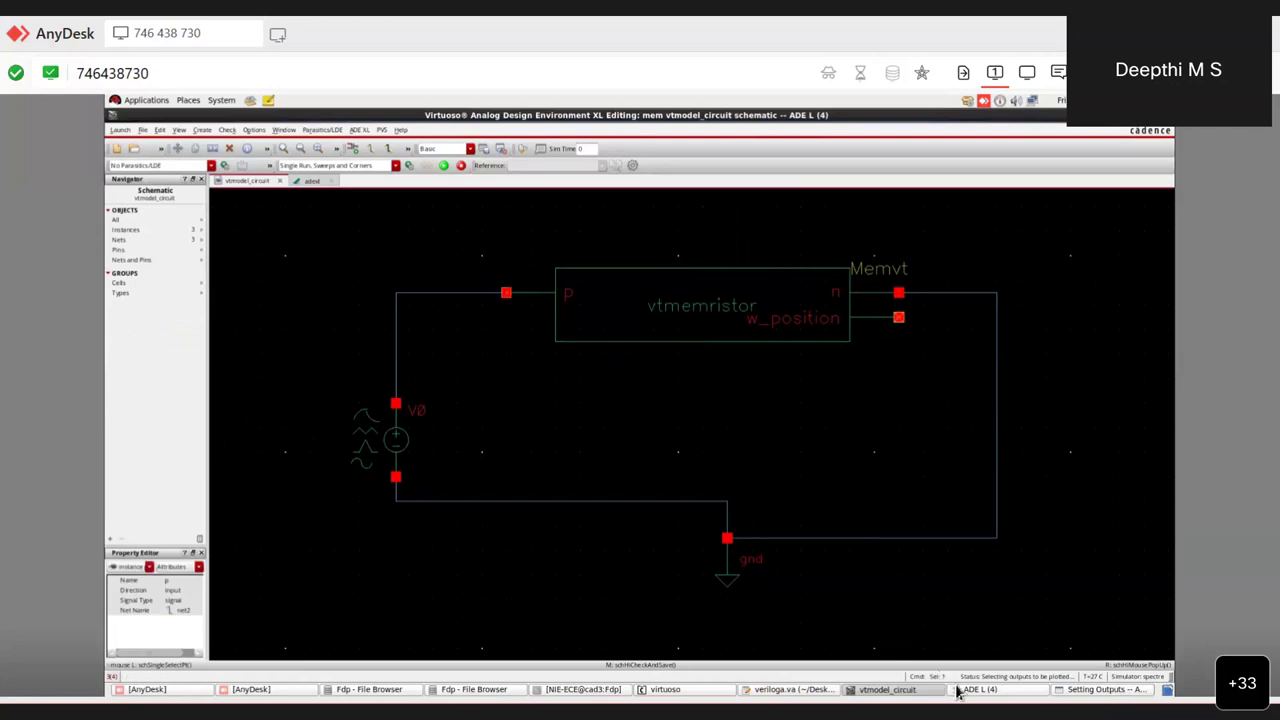
left_click(434, 298)
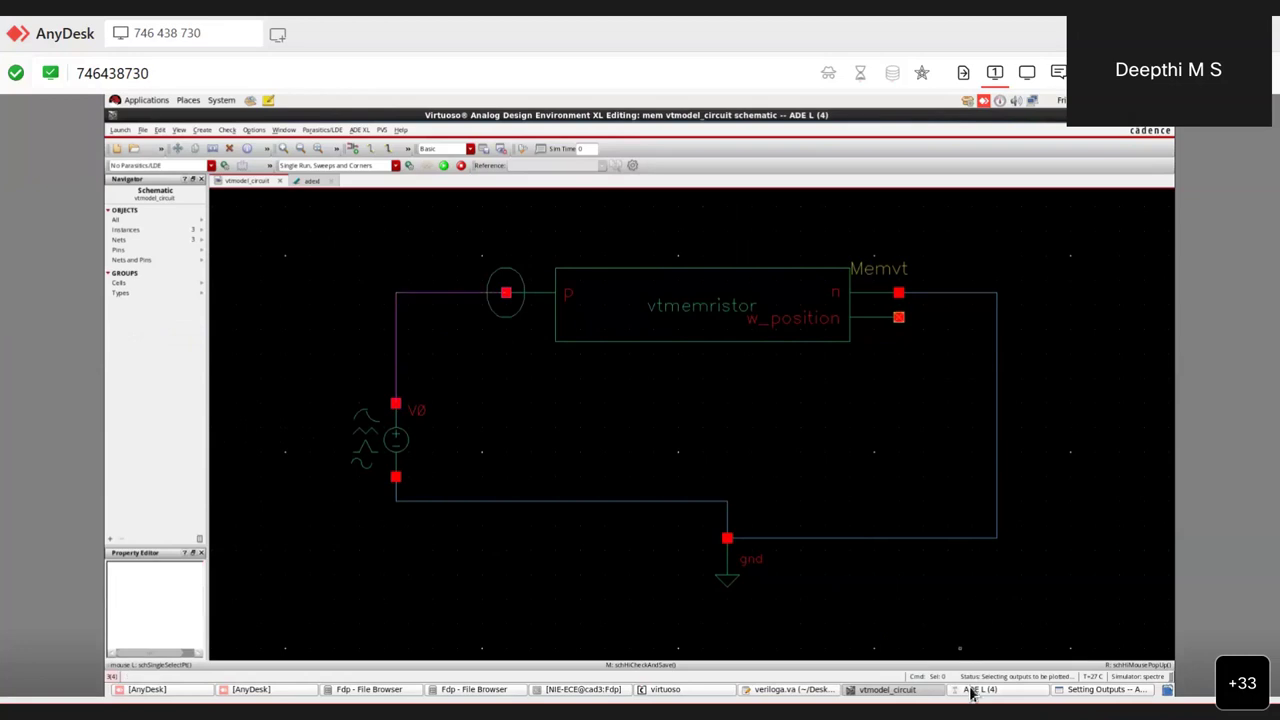
Run the simulation from the ADE XL Test Editor and maximize the resulting waveform window.
left_click(972, 690)
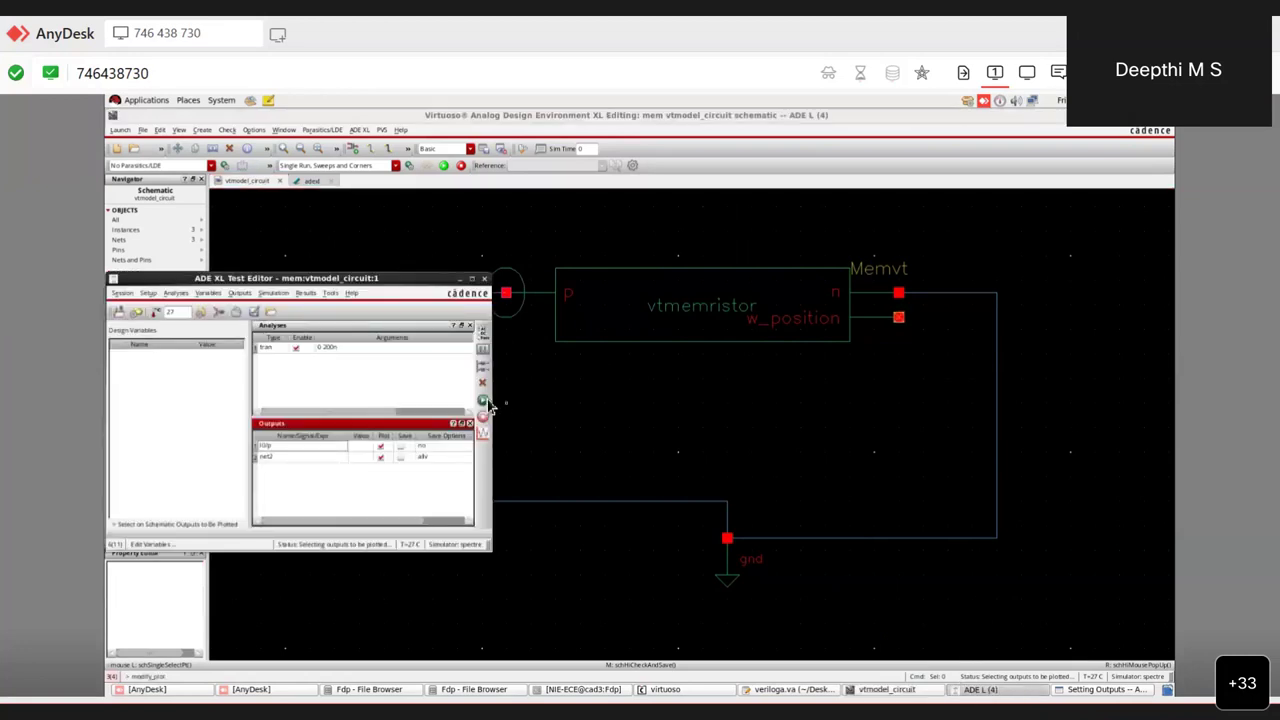
left_click(484, 401)
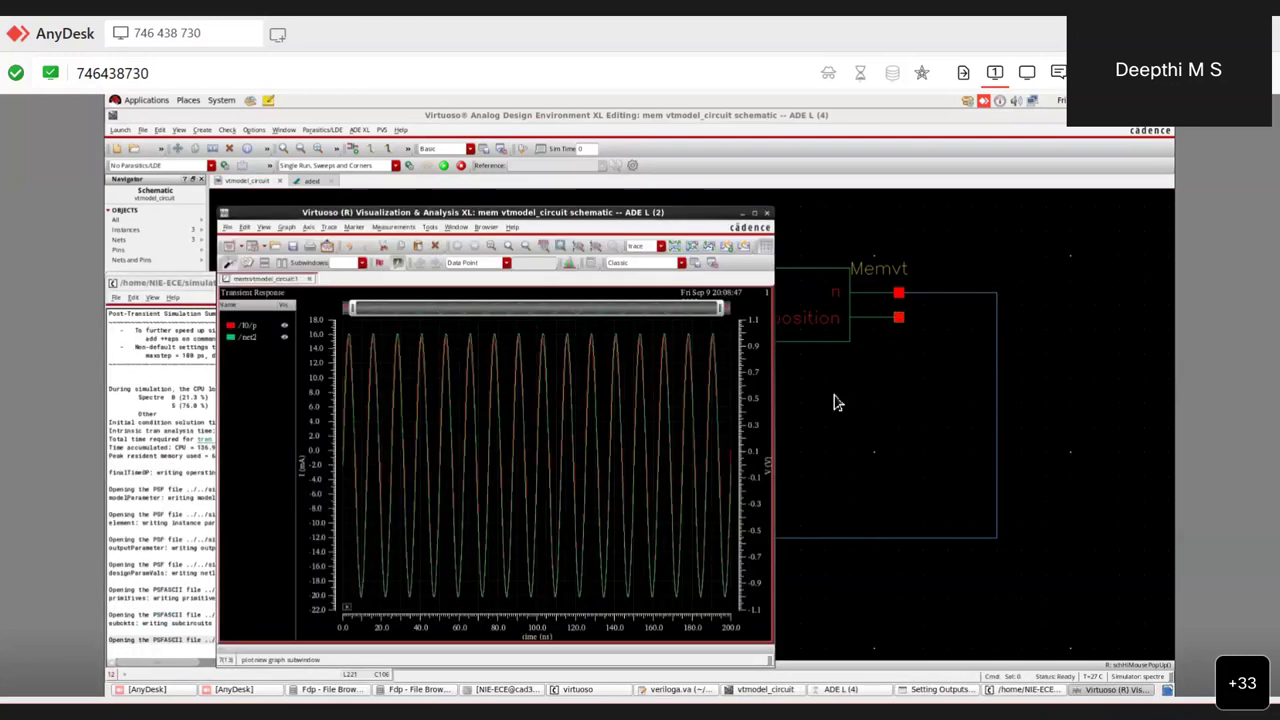
left_click(757, 214)
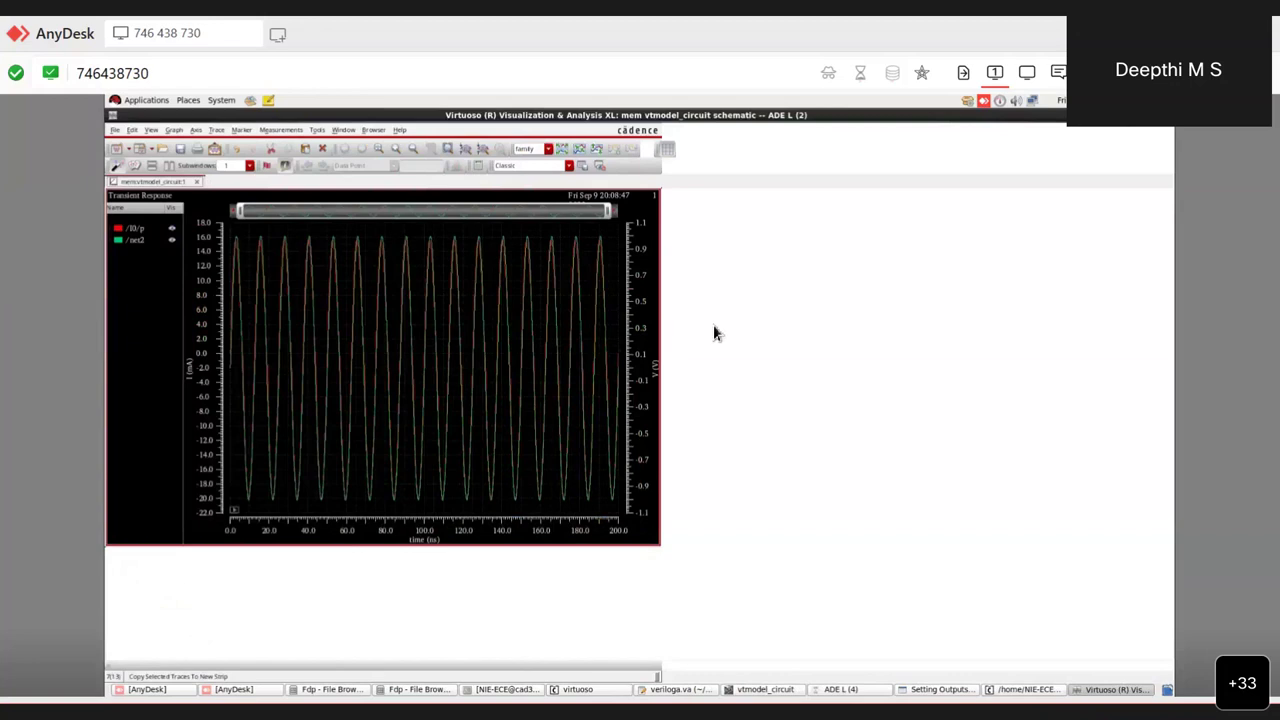
Create a Y vs Y plot of the memristor current in a new subwindow, with /net2 as the selected trace.
left_click(197, 131)
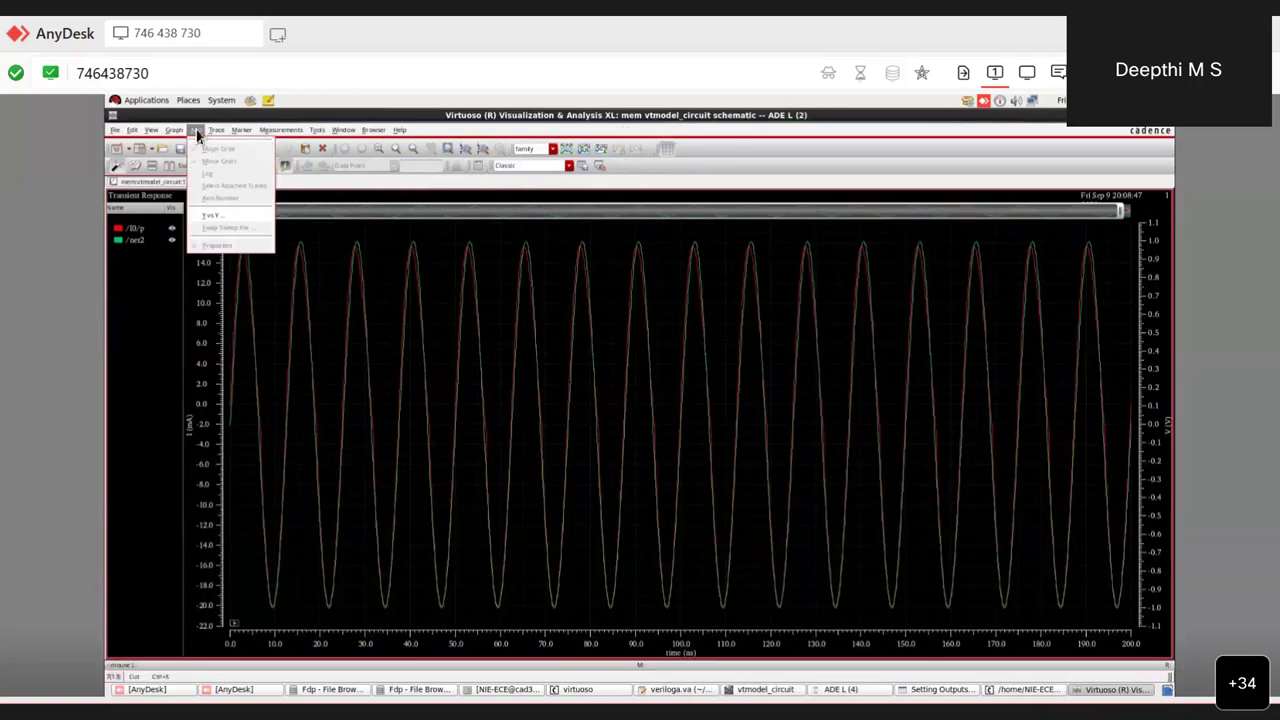
left_click(208, 215)
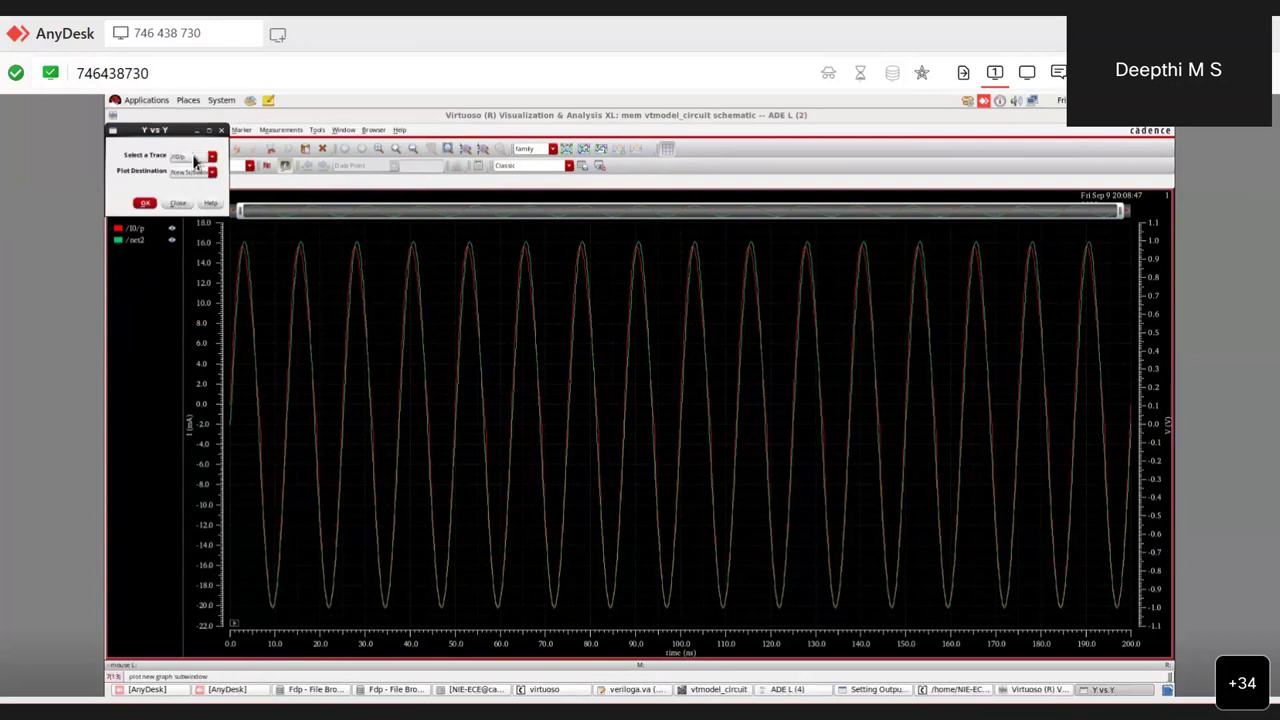
left_click(196, 162)
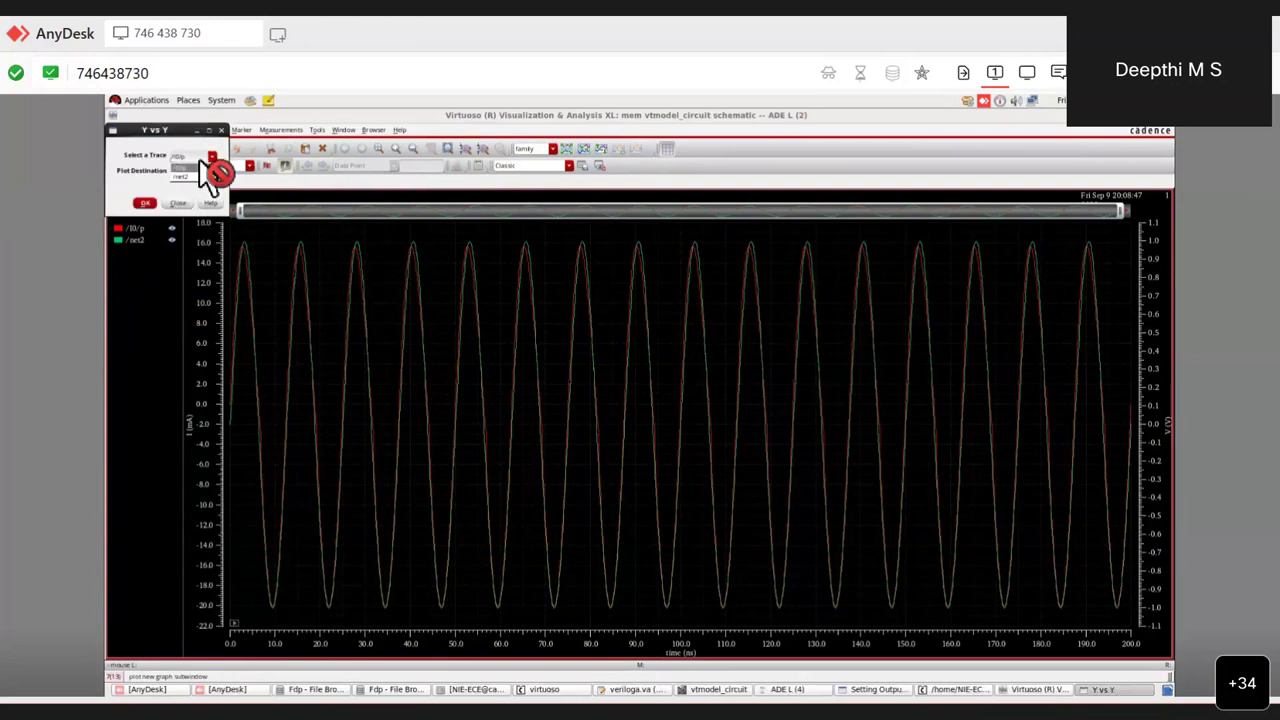
left_click(205, 176)
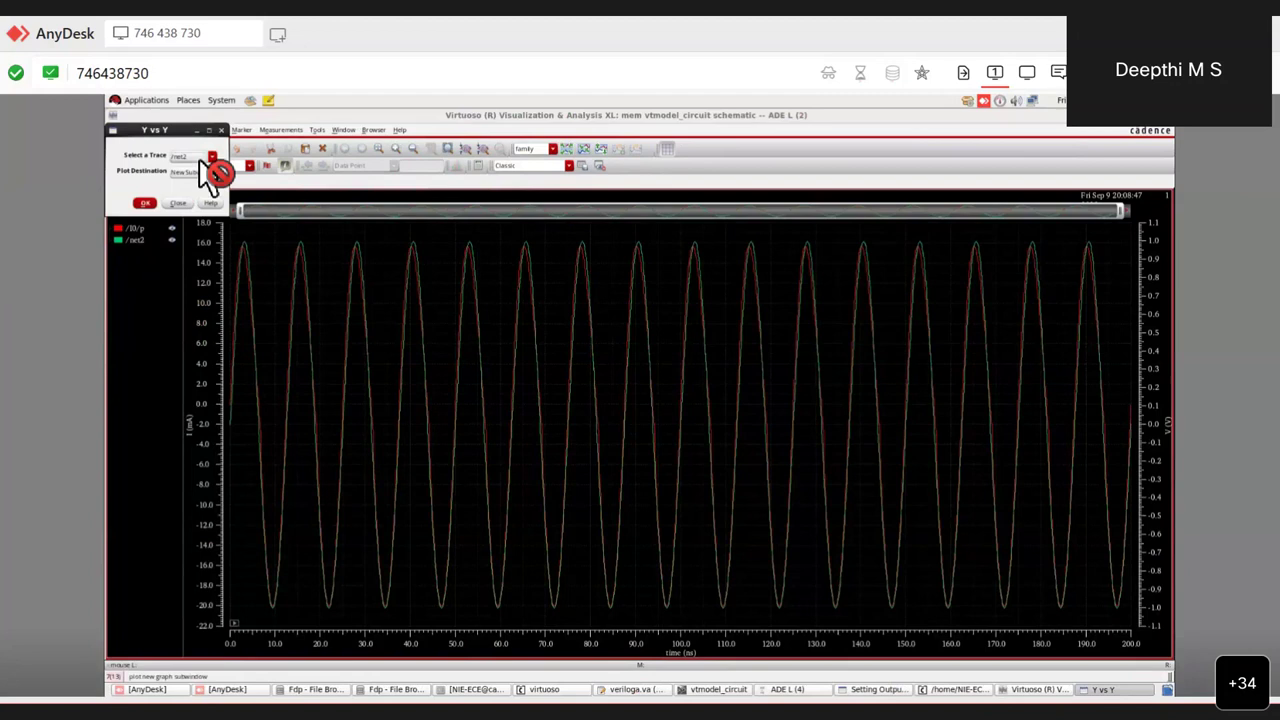
left_click(145, 203)
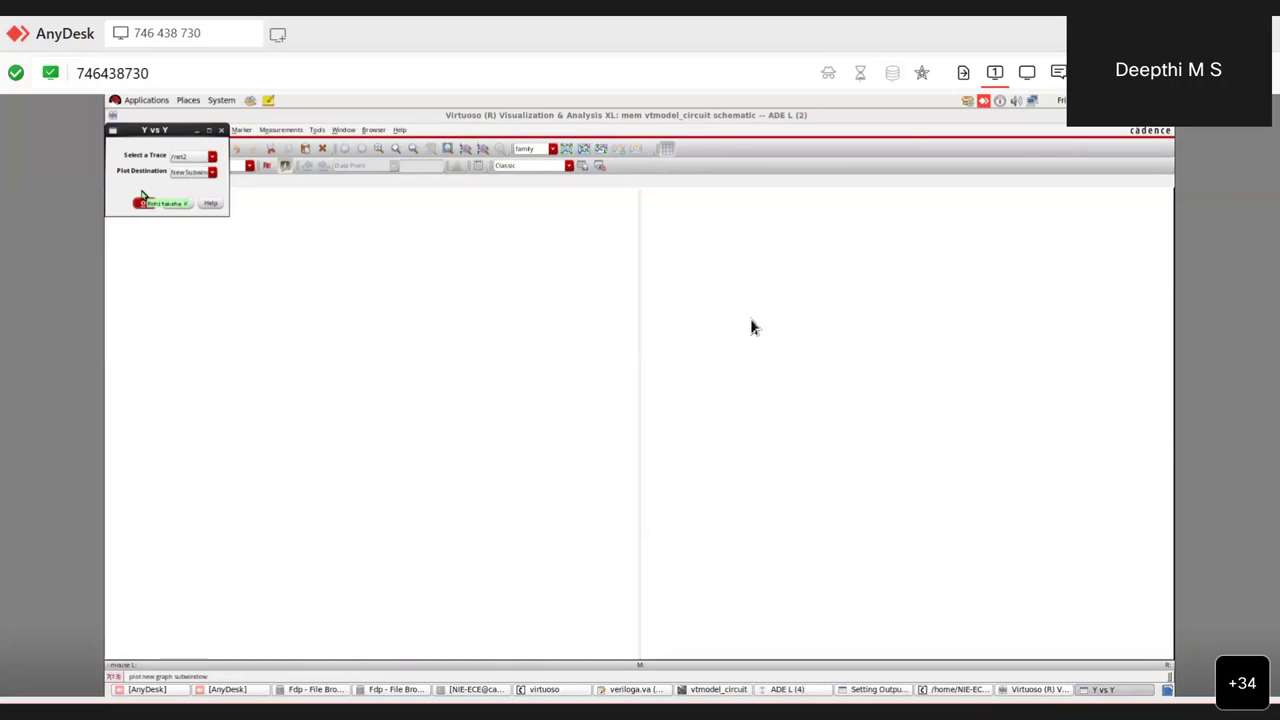